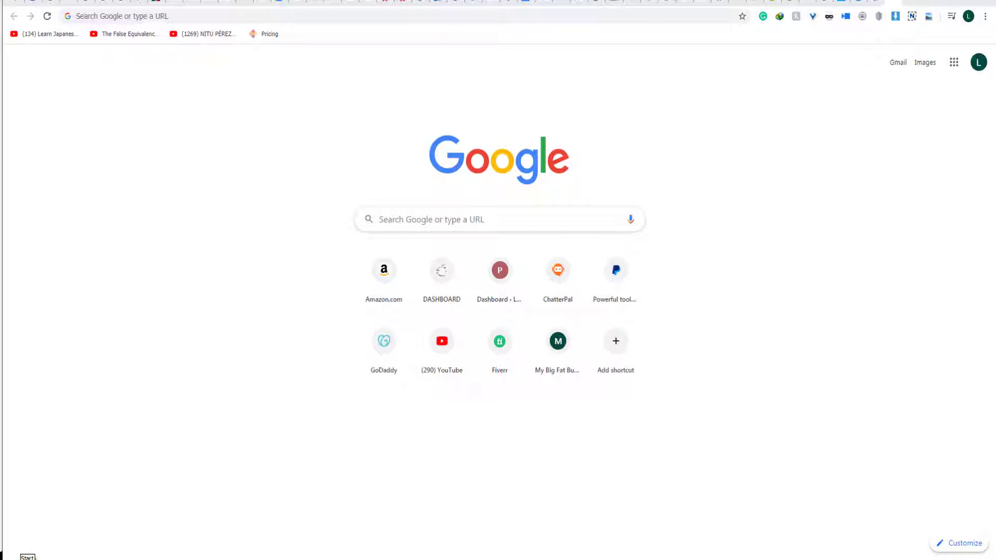
Search the Start menu for 'remote', pin Remote Desktop Connection to the taskbar, and close the menu.
{"action": "left_click", "coordinate": [10, 558]}
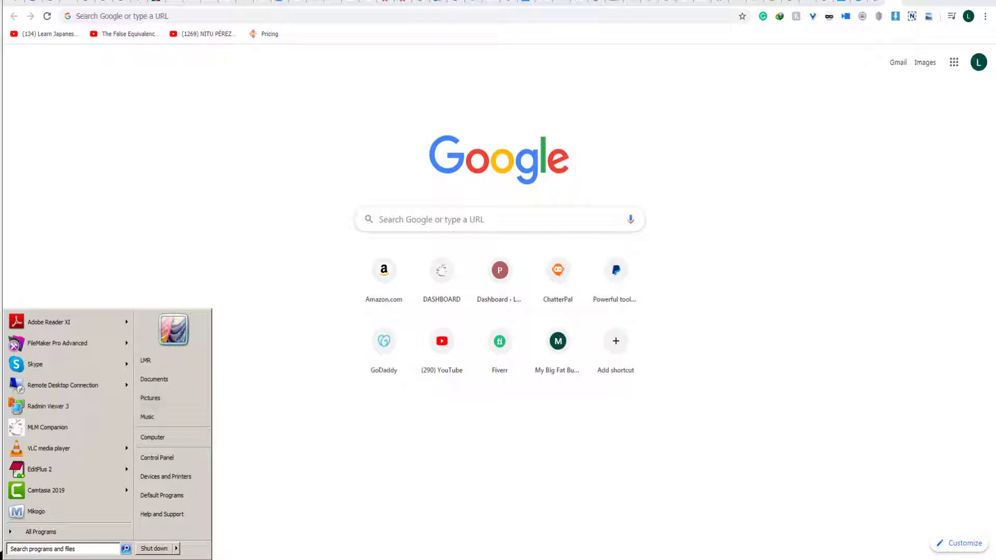
{"action": "type", "text": "remote"}
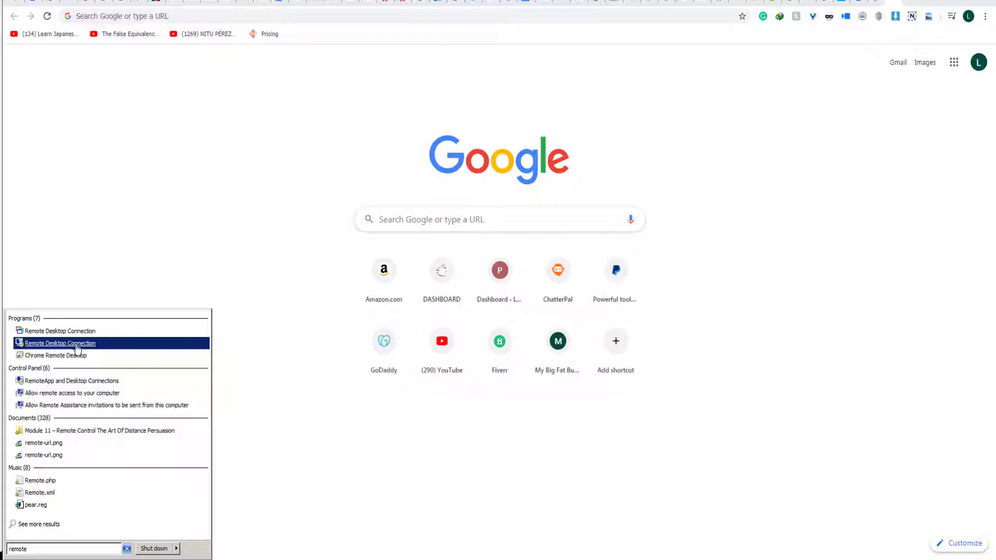
{"action": "right_click", "coordinate": [77, 350]}
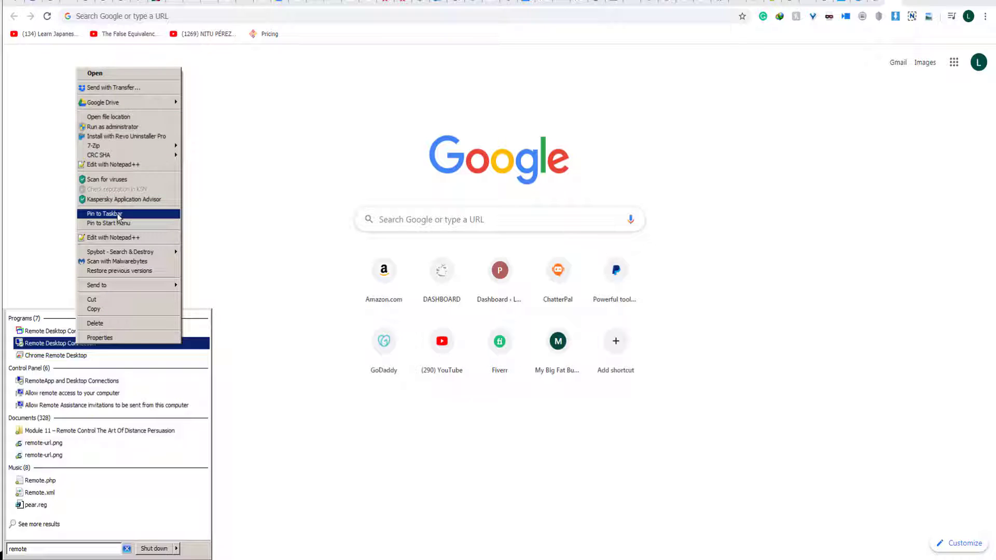
{"action": "left_click", "coordinate": [119, 214]}
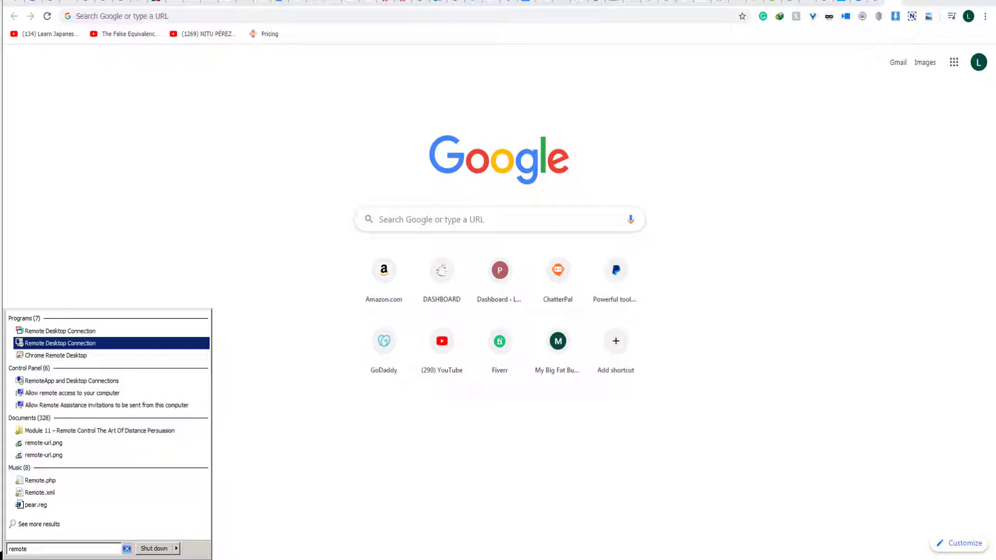
{"action": "key", "text": "Escape"}
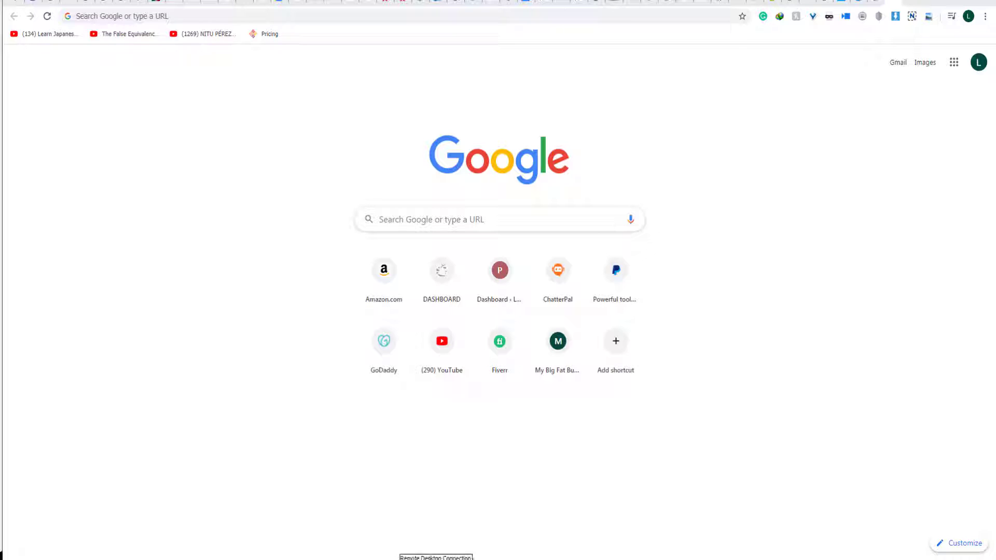
Launch Remote Desktop Connection, expand its options, allow saving credentials, and save the connection settings.
{"action": "left_click", "coordinate": [473, 559]}
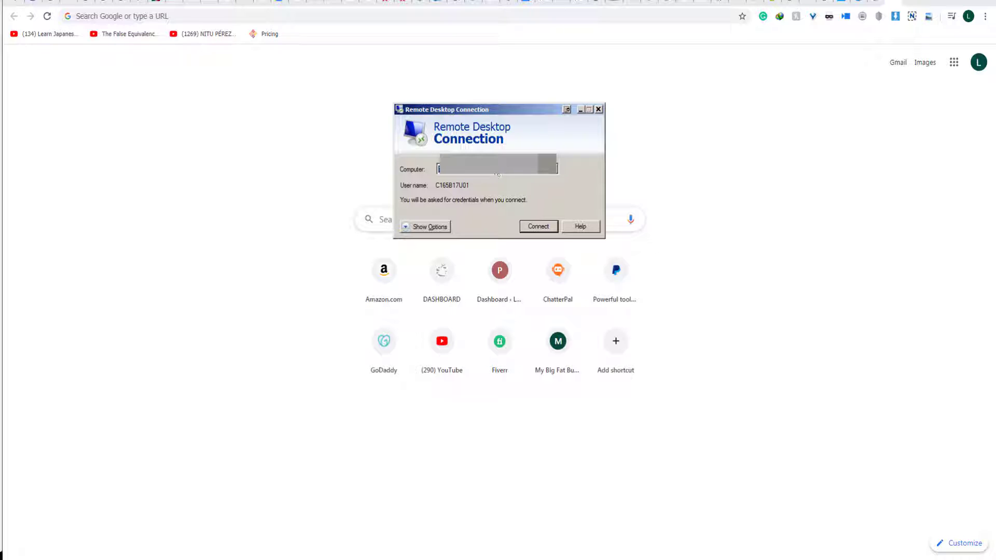
{"action": "left_click", "coordinate": [431, 226]}
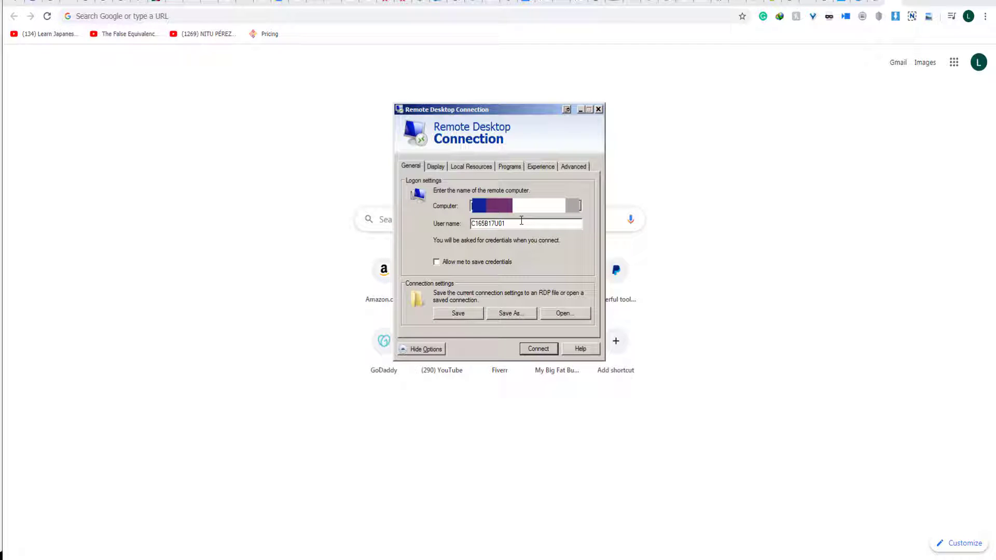
{"action": "left_click", "coordinate": [436, 261]}
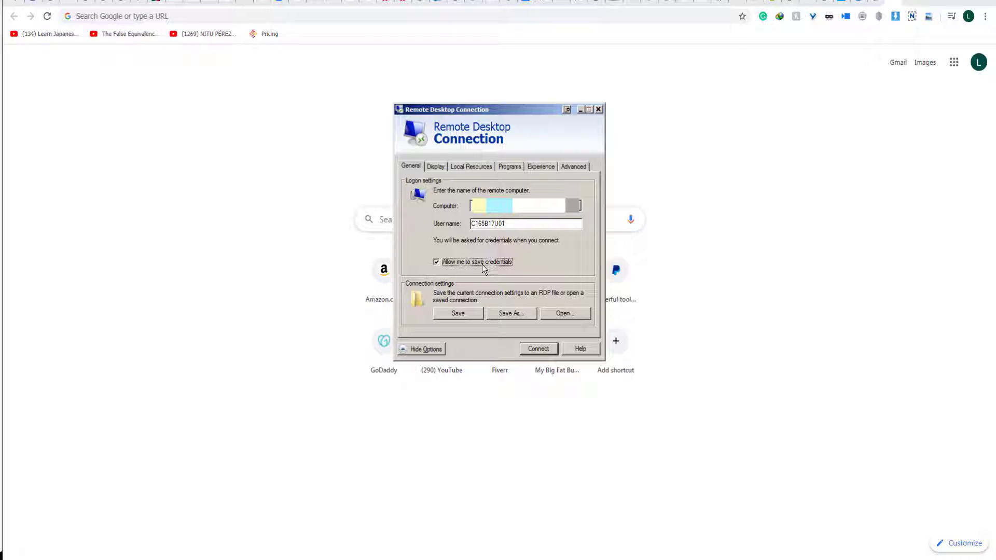
{"action": "left_click", "coordinate": [458, 310]}
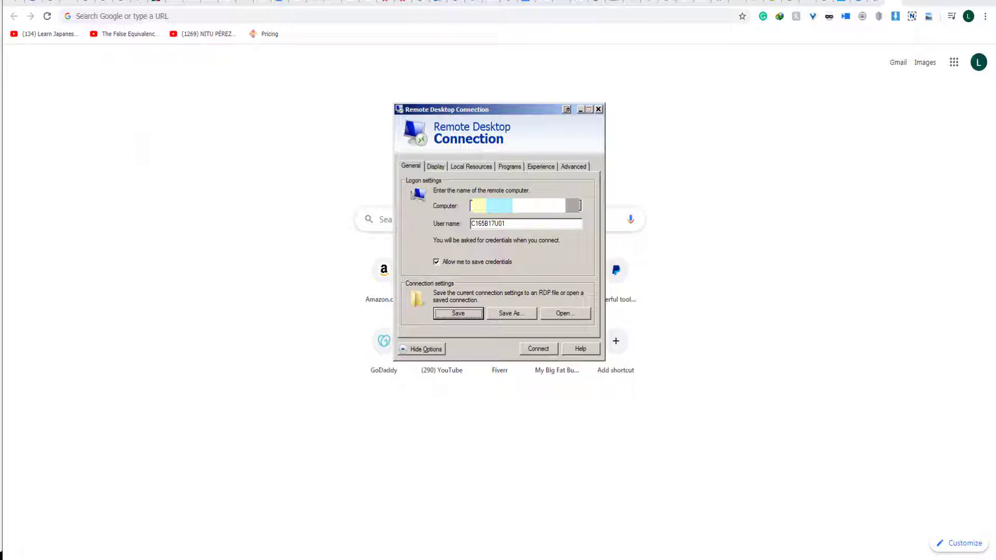
Set the remote display to Full Screen with High Color (16 bit) colour depth.
{"action": "left_click", "coordinate": [438, 165]}
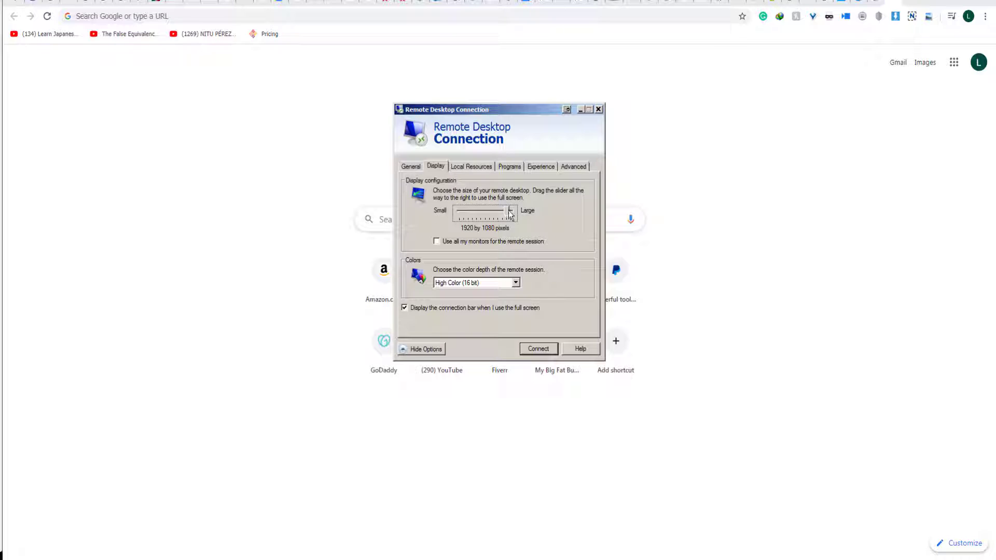
{"action": "left_click_drag", "start_coordinate": [509, 210], "coordinate": [519, 209]}
{"action": "left_click", "coordinate": [515, 283]}
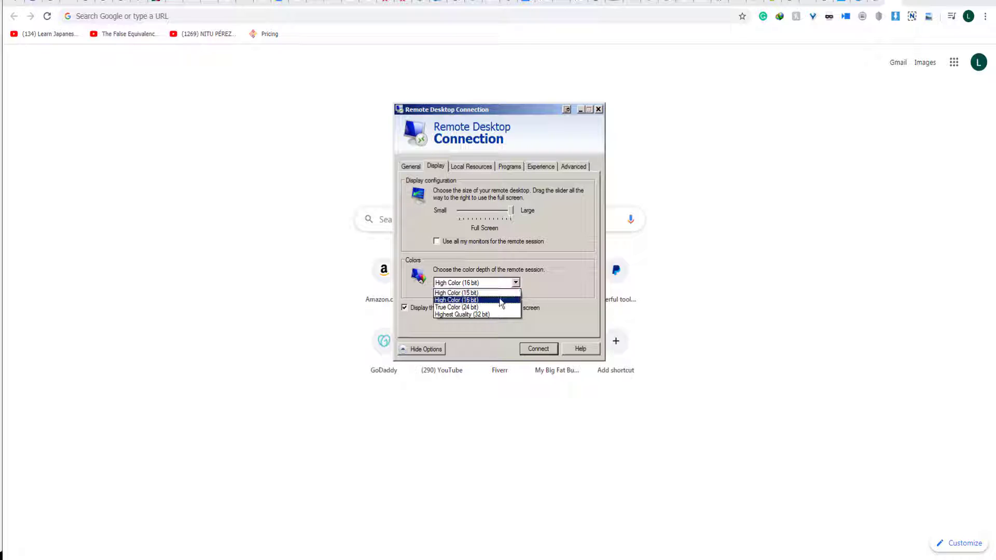
{"action": "left_click", "coordinate": [499, 298]}
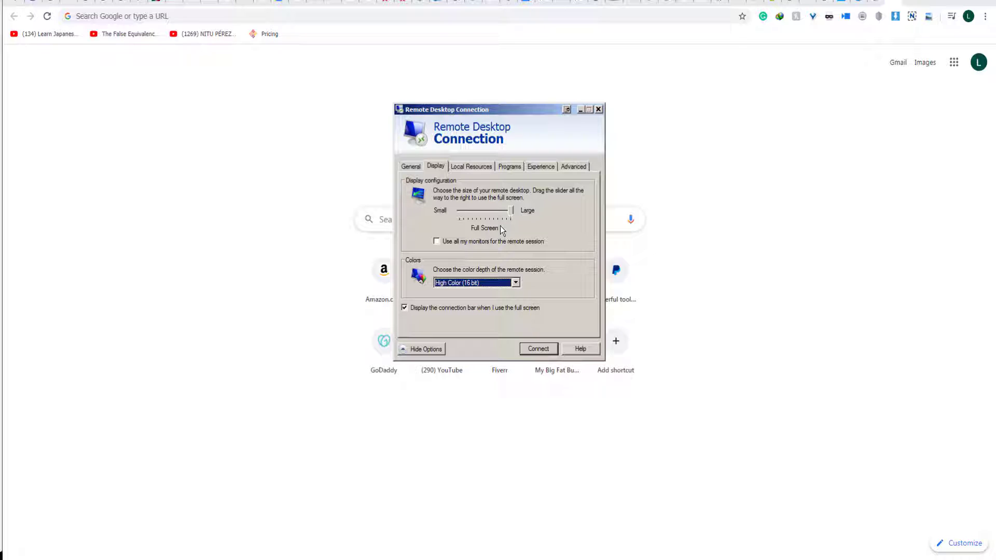
{"action": "left_click", "coordinate": [476, 167]}
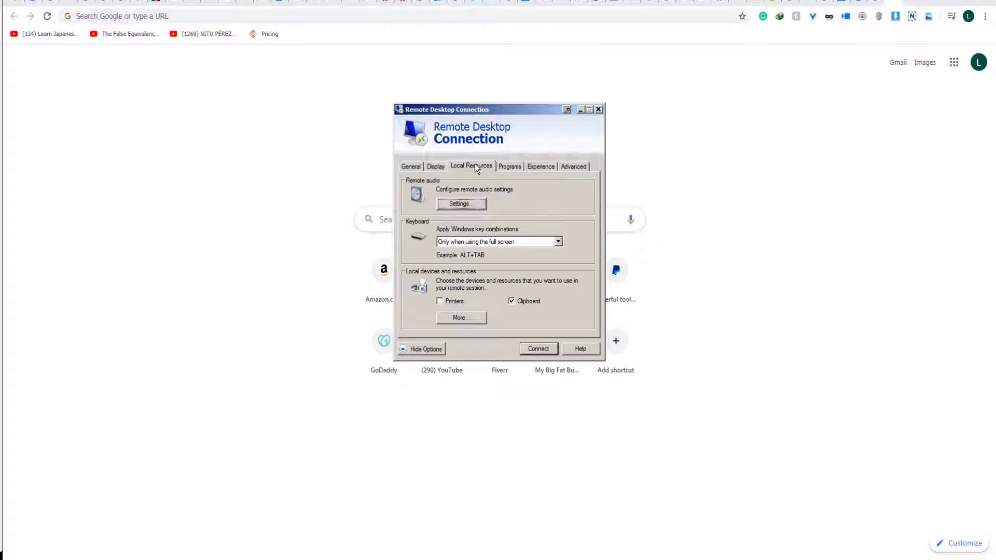
Keep remote audio at Do not play/Do not record, toggle printer sharing, and show more local devices.
{"action": "left_click", "coordinate": [469, 201]}
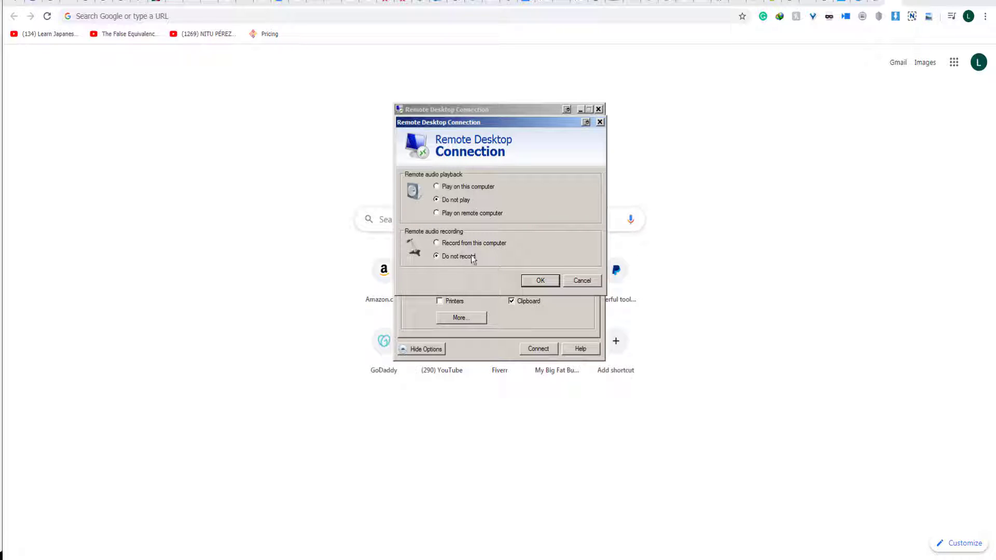
{"action": "left_click", "coordinate": [540, 280]}
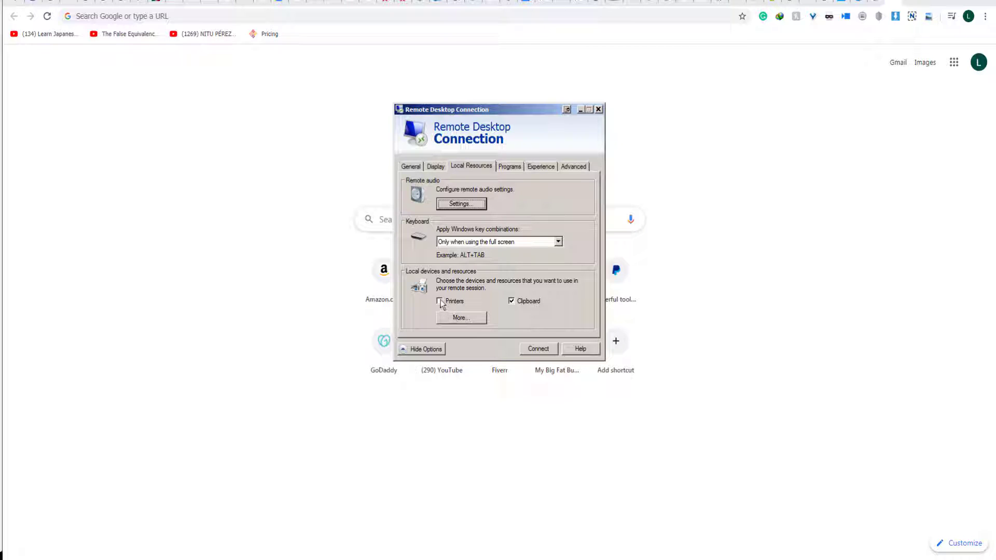
{"action": "left_click", "coordinate": [439, 301]}
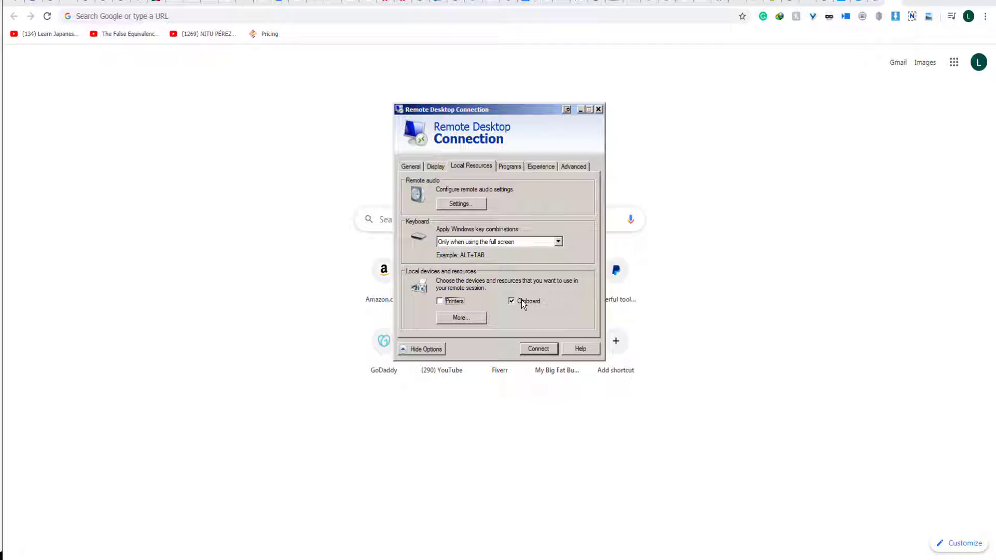
{"action": "left_click", "coordinate": [472, 317]}
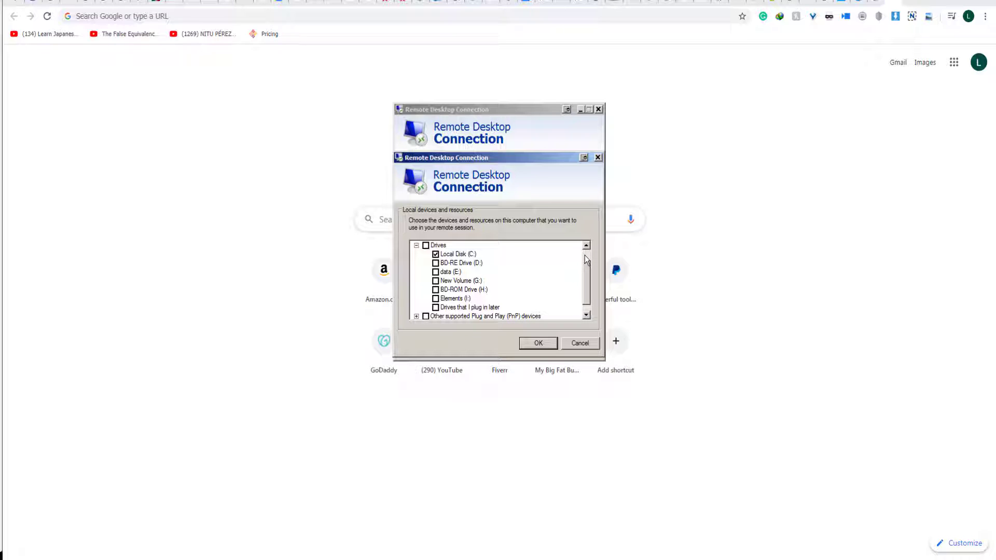
Accept the local devices list with Local Disk (C:) shared.
{"action": "left_click", "coordinate": [584, 256]}
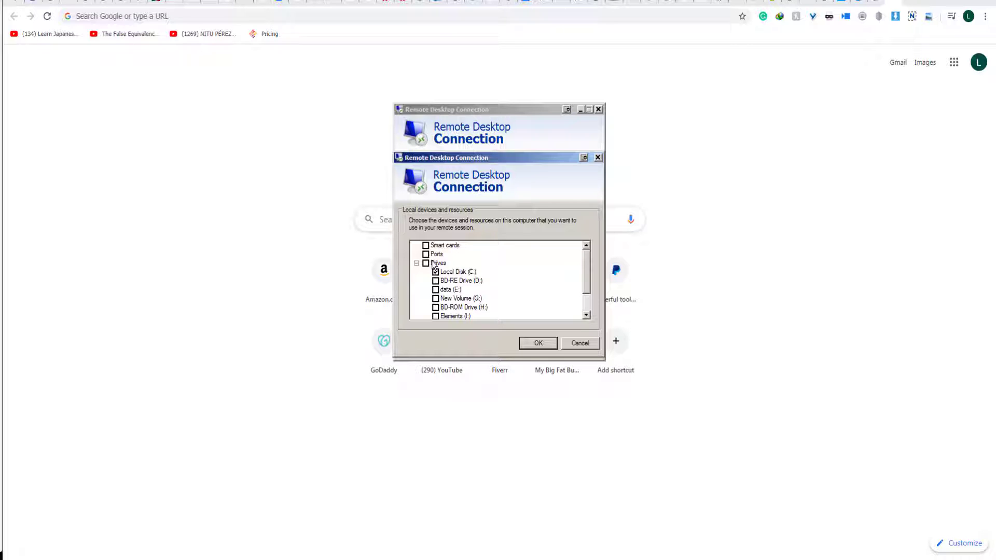
{"action": "left_click", "coordinate": [538, 344]}
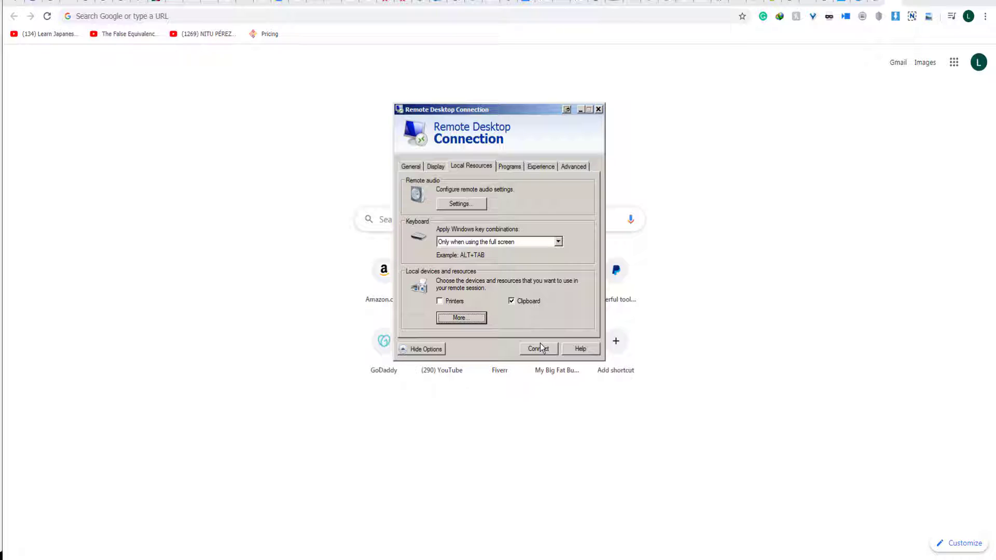
Review the Programs, Experience and Advanced settings, then re-save the connection settings from General.
{"action": "left_click", "coordinate": [503, 167]}
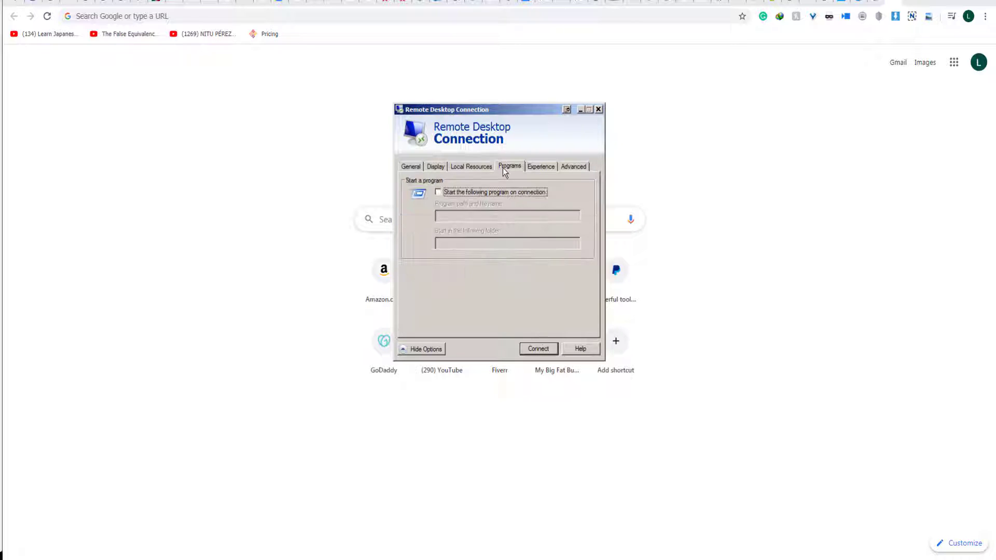
{"action": "left_click", "coordinate": [542, 167]}
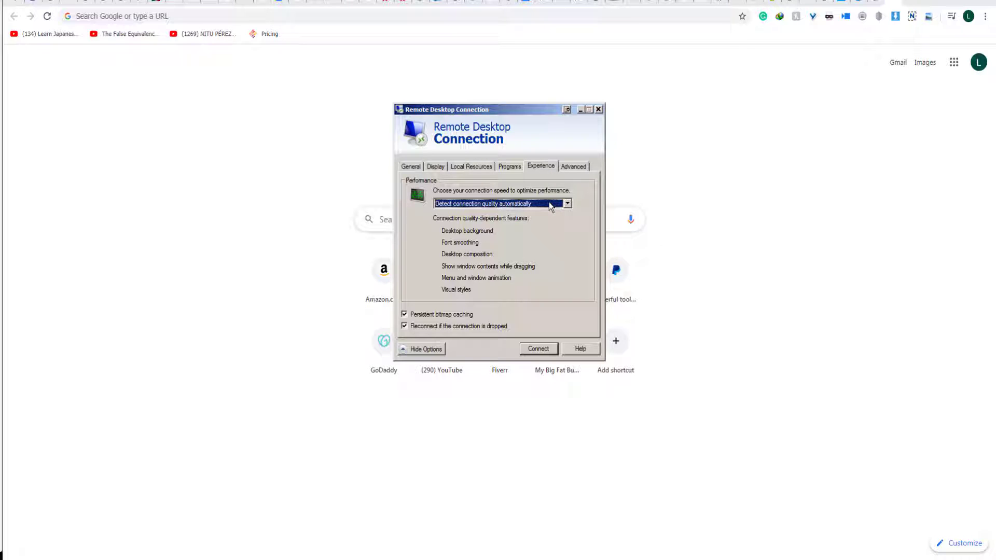
{"action": "left_click", "coordinate": [576, 167]}
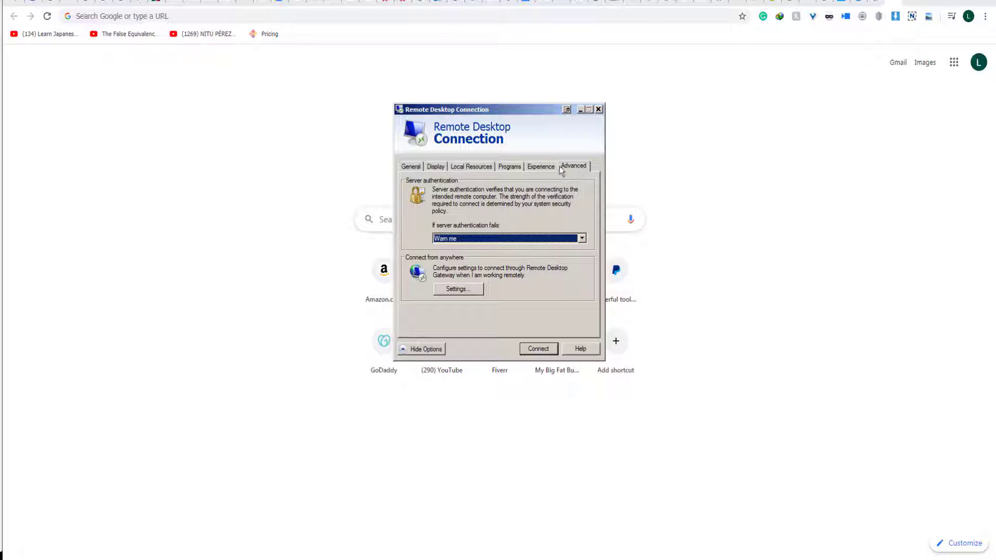
{"action": "left_click", "coordinate": [412, 168]}
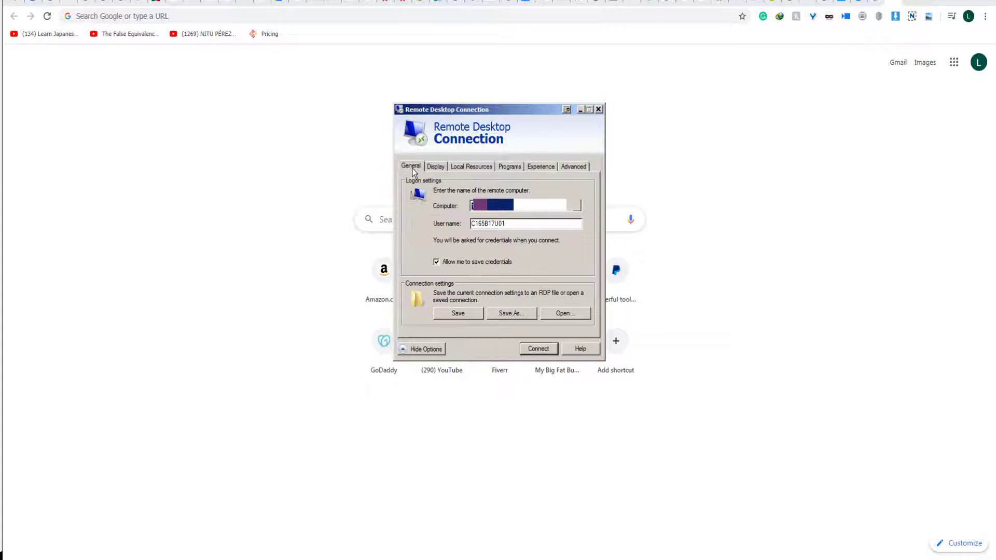
{"action": "left_click", "coordinate": [458, 317]}
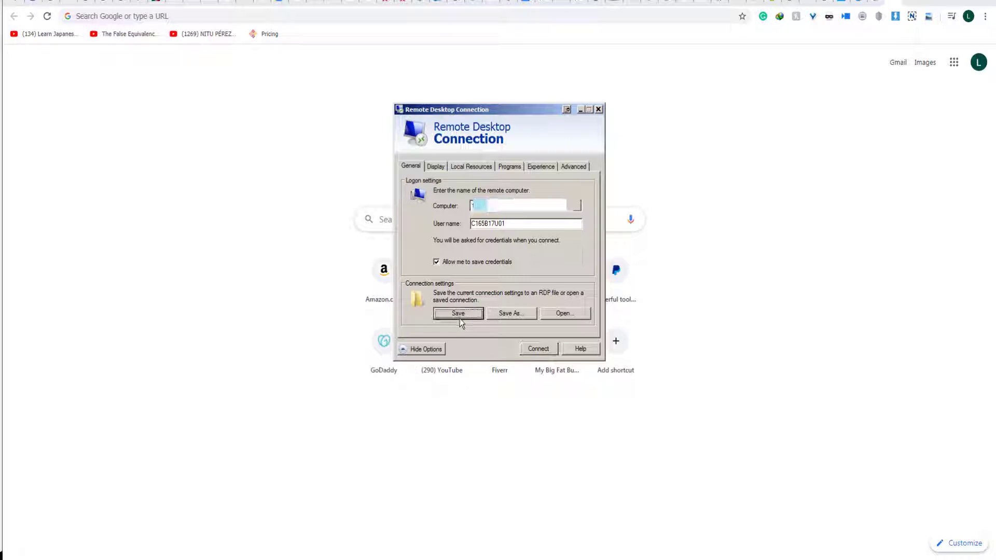
Connect to the remote server, enter the account password, and permanently accept its certificate warning.
{"action": "left_click", "coordinate": [537, 346]}
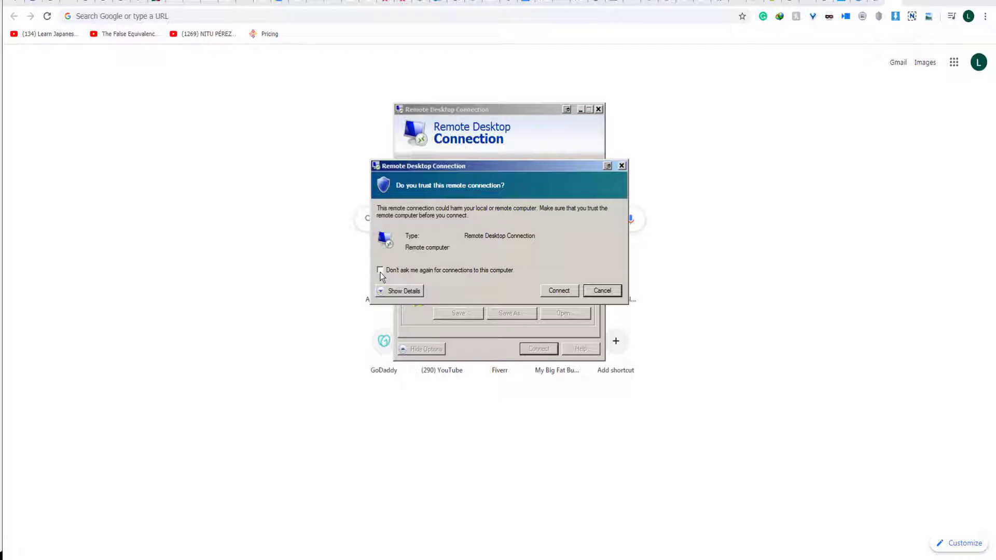
{"action": "key", "text": "Tab"}
{"action": "left_click", "coordinate": [557, 291]}
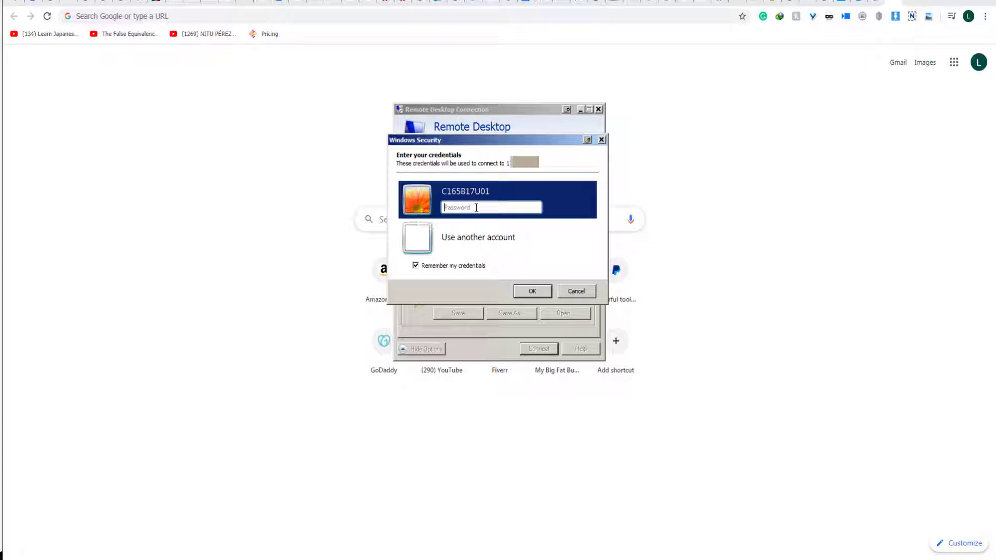
{"action": "key", "text": "ctrl+v"}
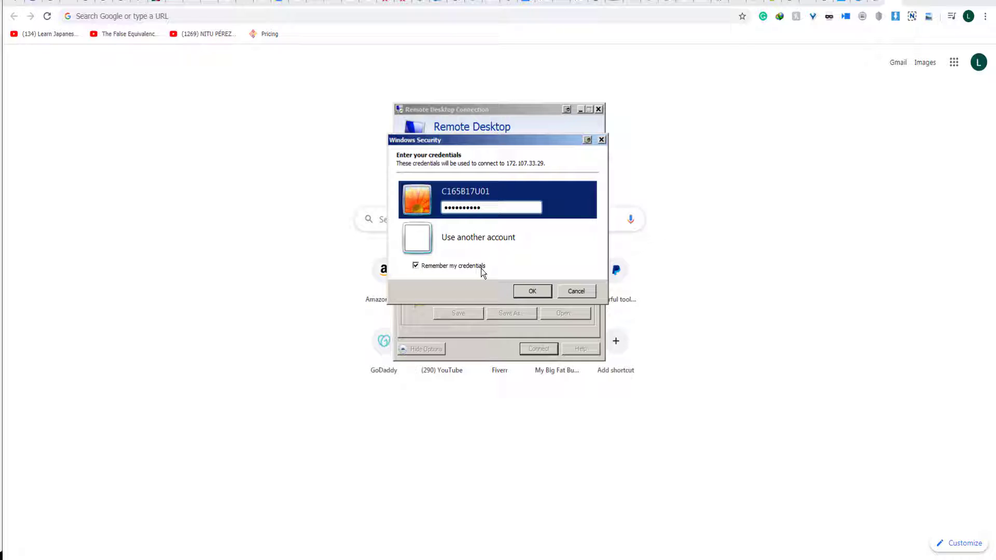
{"action": "left_click", "coordinate": [531, 292]}
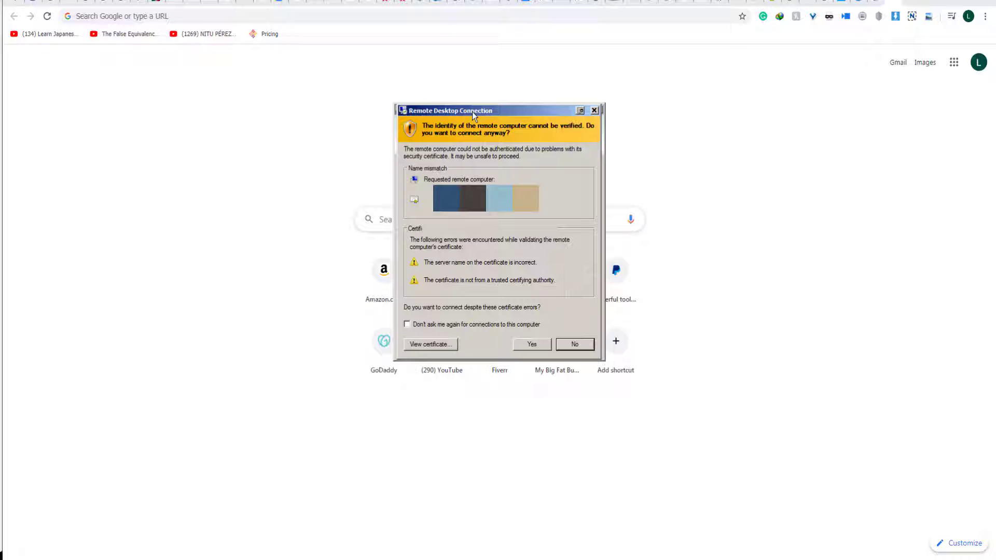
{"action": "left_click", "coordinate": [408, 326]}
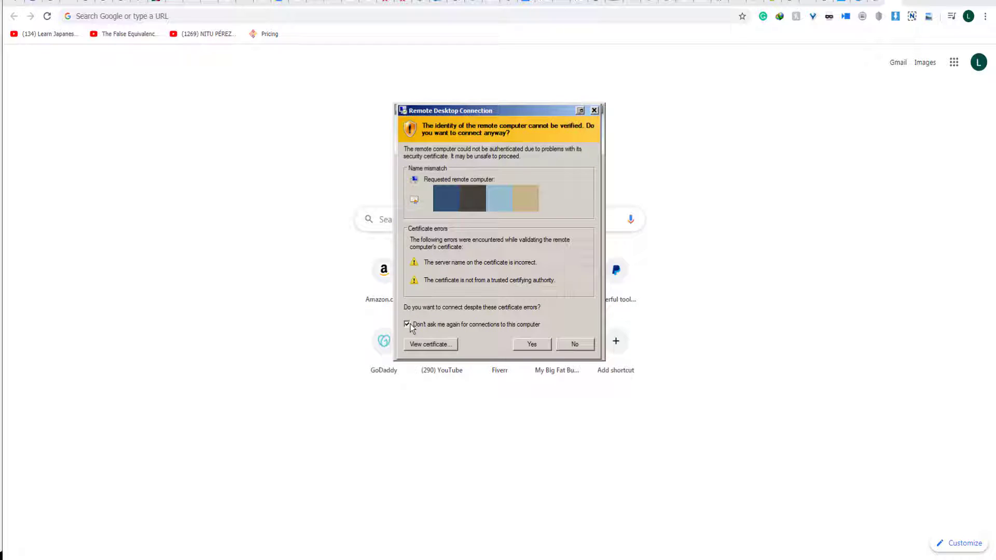
{"action": "left_click", "coordinate": [531, 344]}
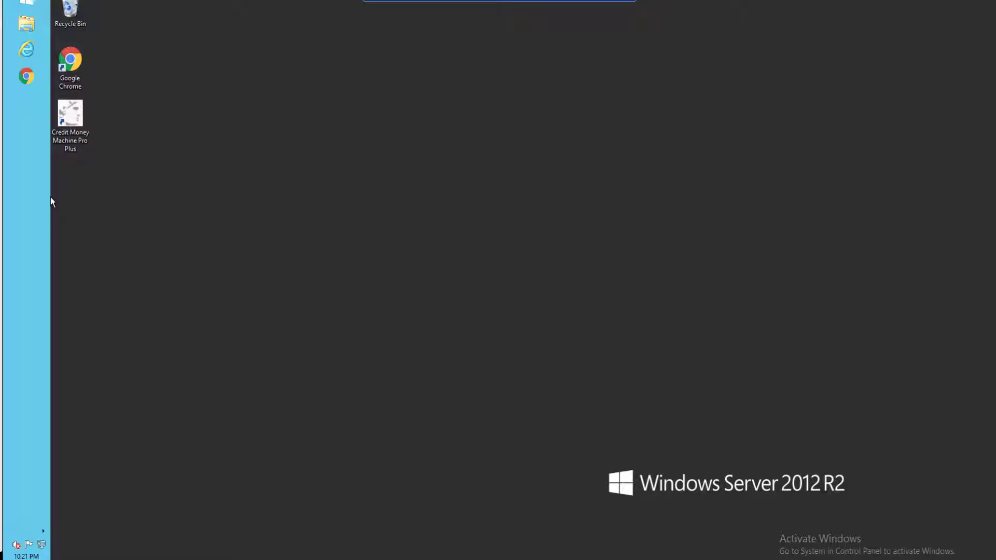
Narrow the remote side taskbar, then disconnect the remote session and confirm.
{"action": "left_click_drag", "start_coordinate": [51, 202], "coordinate": [28, 198]}
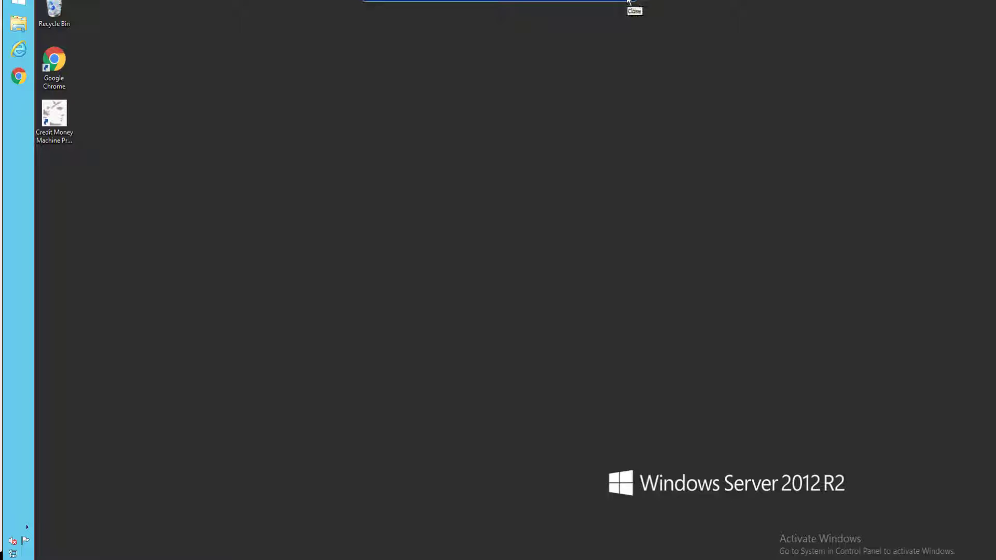
{"action": "left_click", "coordinate": [628, 2]}
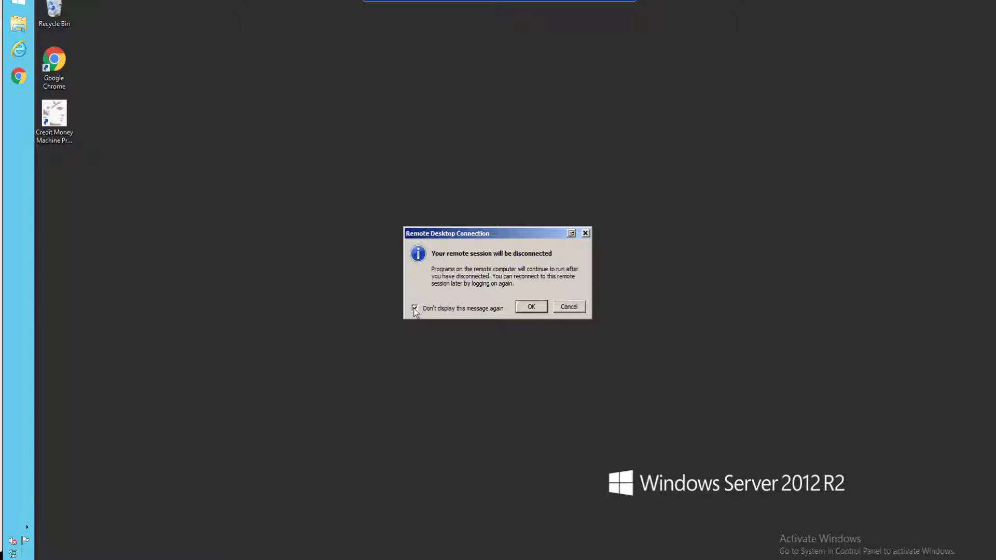
{"action": "left_click", "coordinate": [530, 306]}
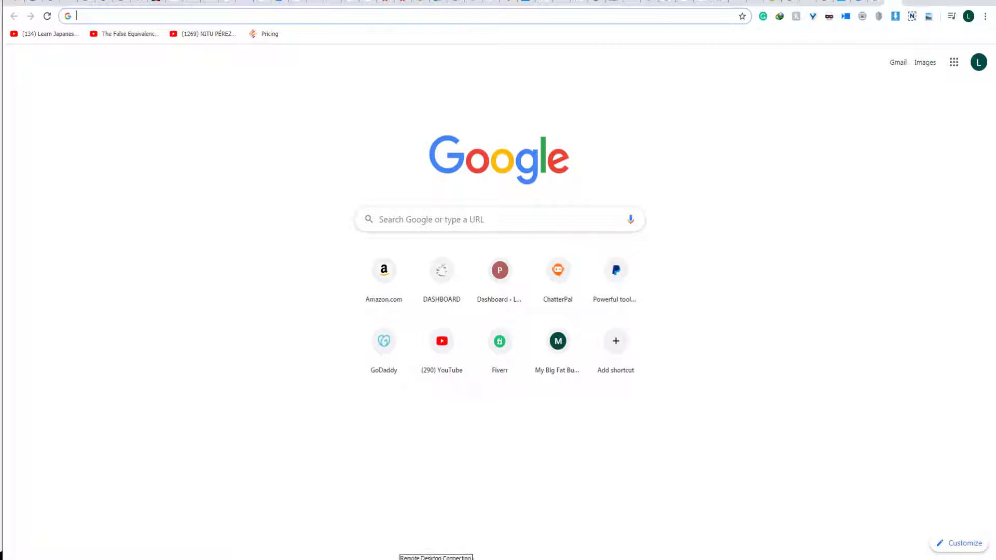
Reconnect to the remote server and switch the session from full screen to a window.
{"action": "left_click", "coordinate": [473, 558]}
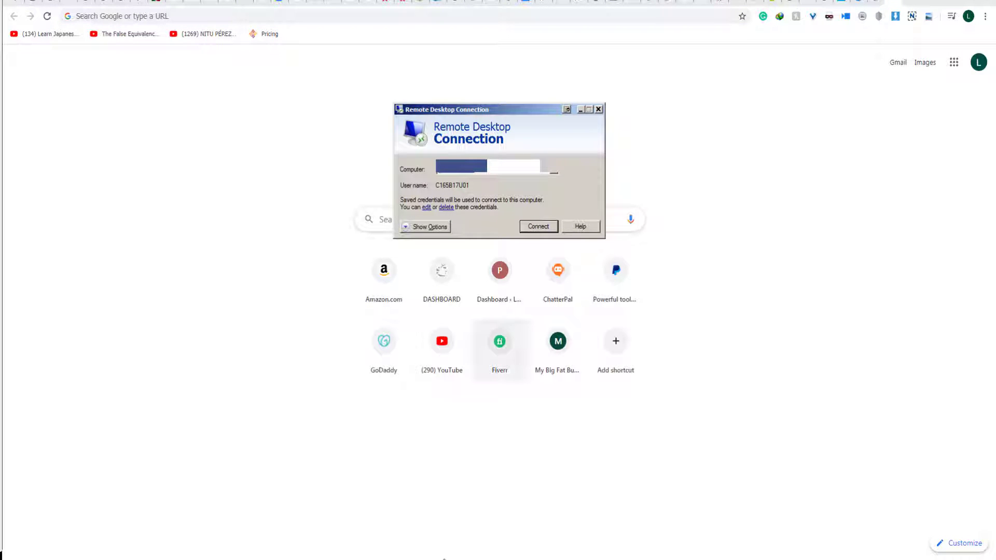
{"action": "left_click", "coordinate": [537, 226]}
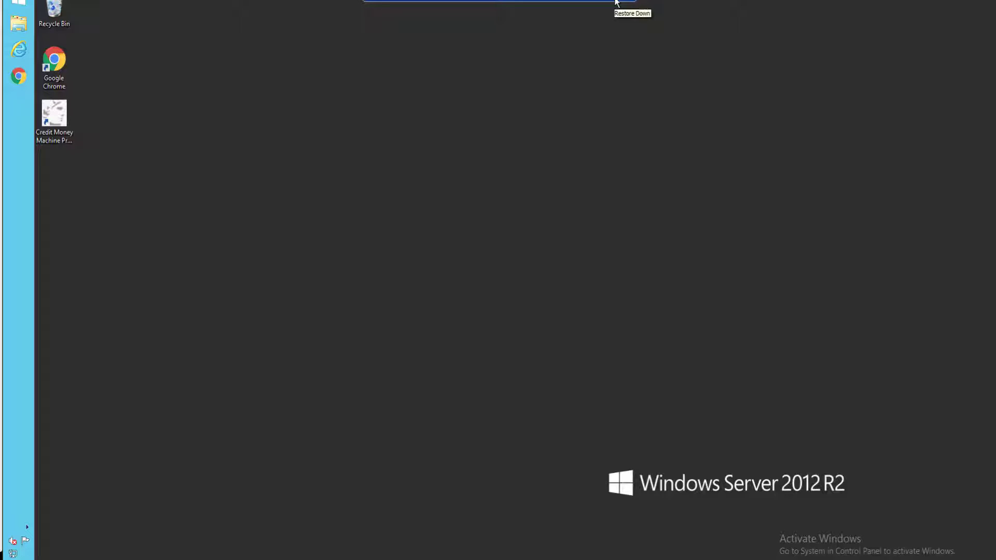
{"action": "left_click", "coordinate": [616, 3]}
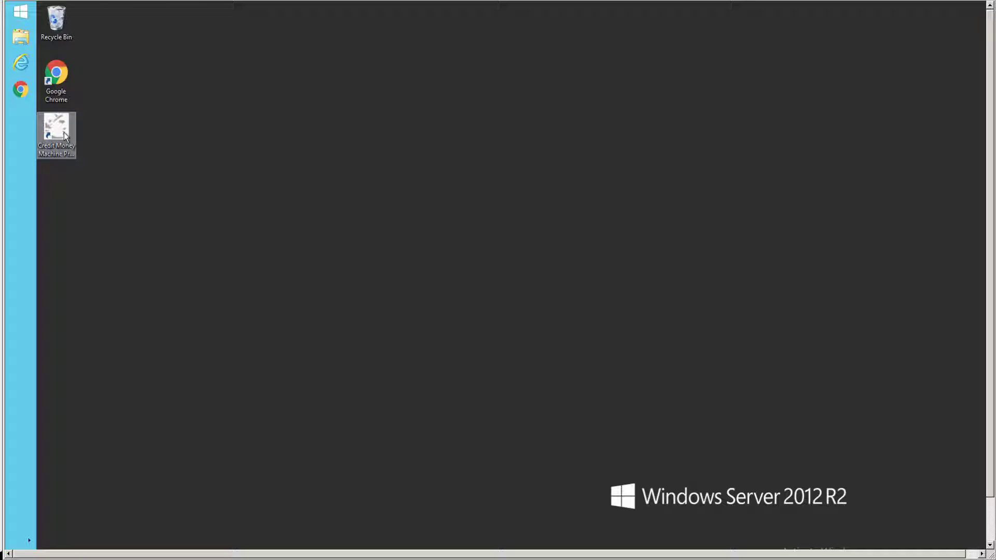
Open Credit Money Machine Pro Plus from its remote desktop shortcut's context menu.
{"action": "right_click", "coordinate": [64, 136]}
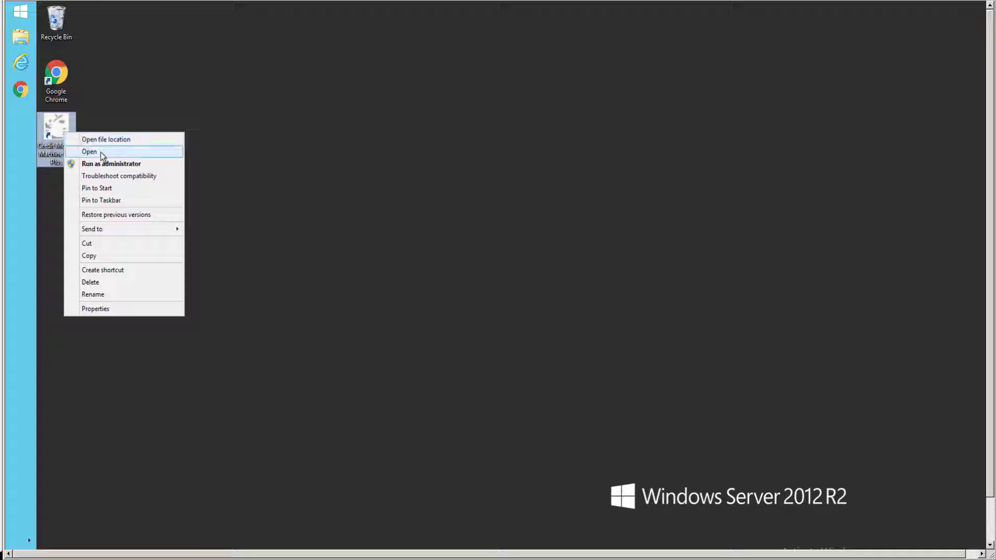
{"action": "left_click", "coordinate": [100, 151]}
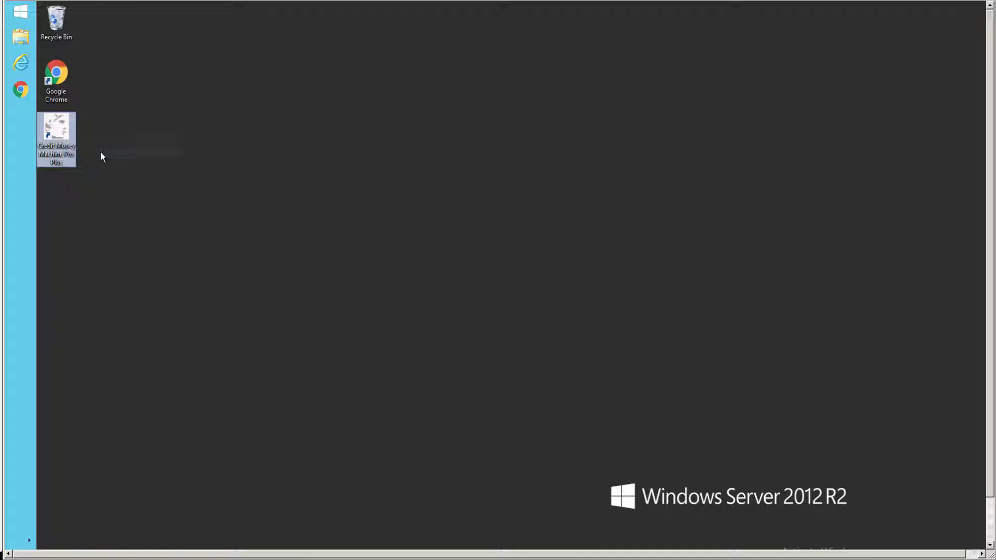
{"action": "left_click", "coordinate": [144, 130]}
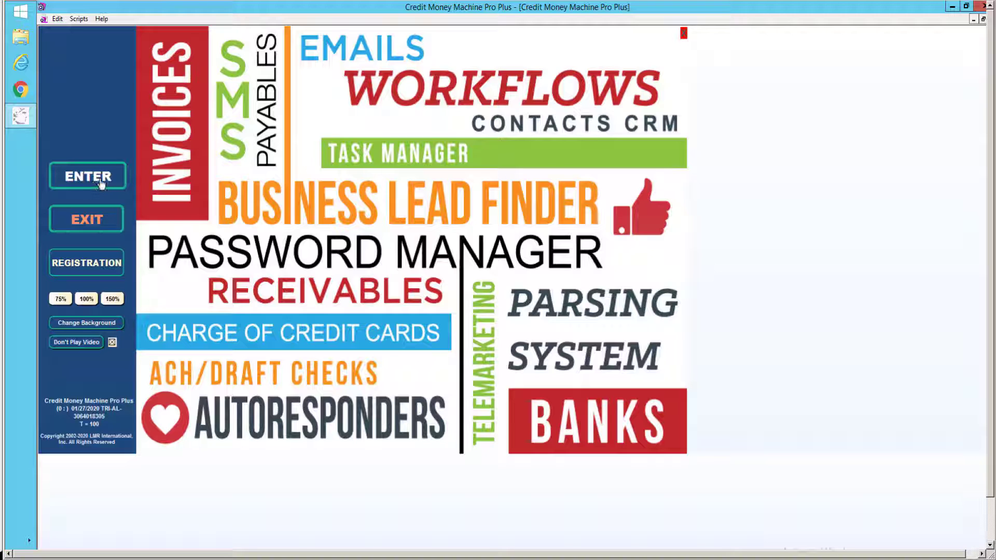
Get past the splash screen and enter the program with the default password.
{"action": "left_click", "coordinate": [101, 181]}
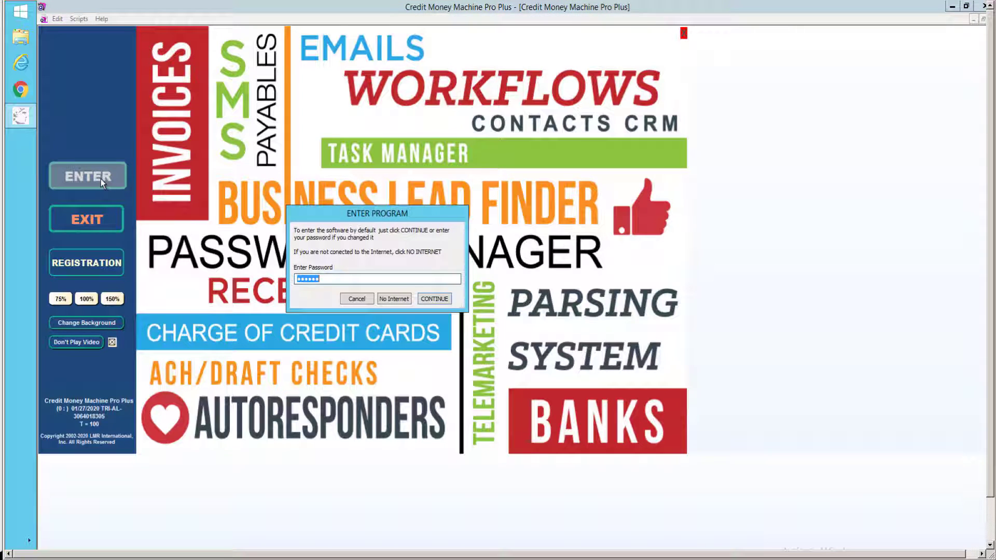
{"action": "left_click", "coordinate": [435, 299]}
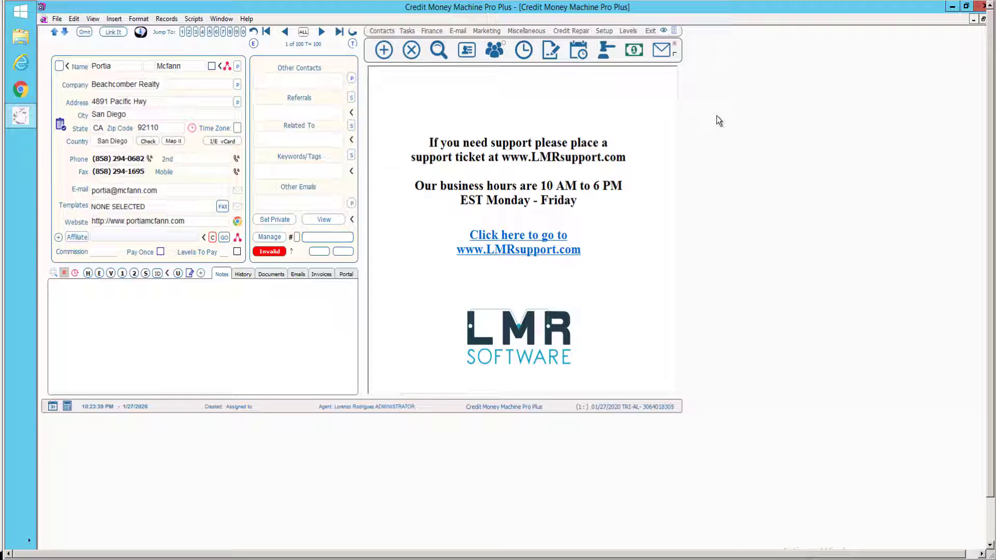
Switch the interface level to Simpler, then to Advanced, and finally back to Expert.
{"action": "left_click", "coordinate": [629, 32]}
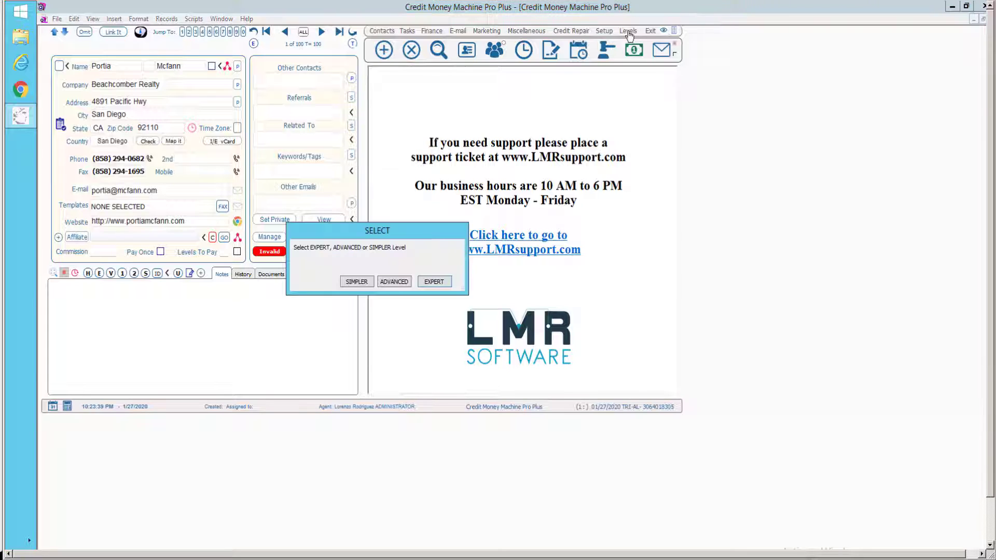
{"action": "left_click", "coordinate": [356, 282]}
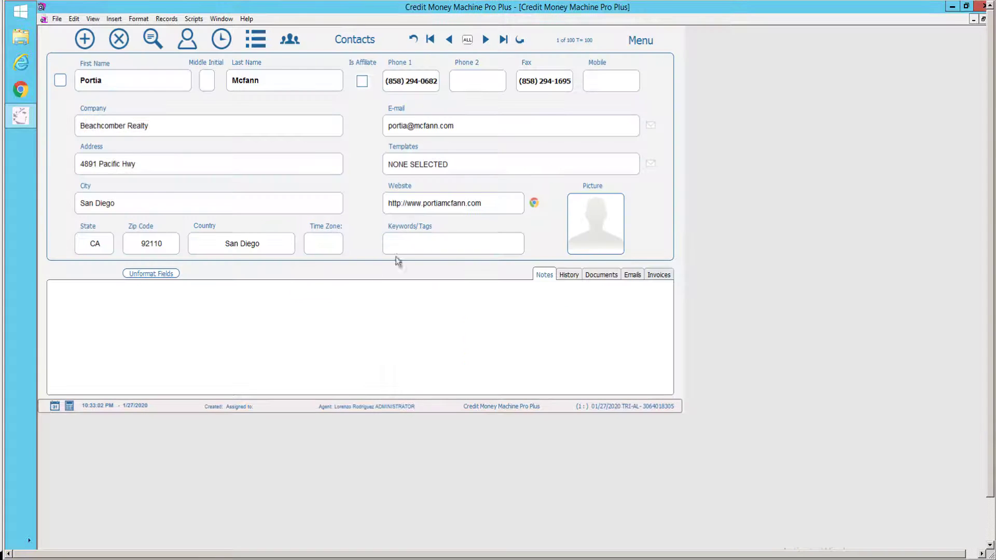
{"action": "left_click", "coordinate": [641, 40]}
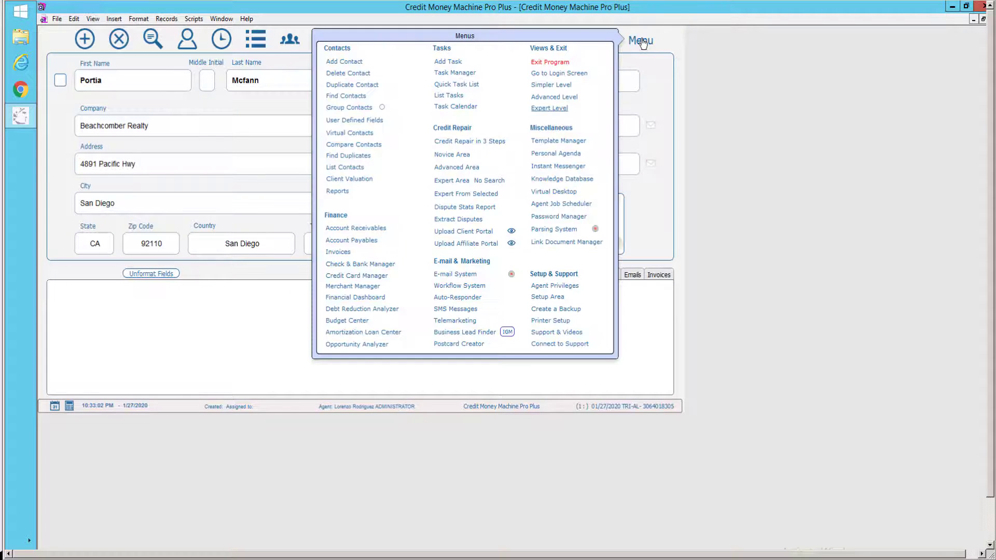
{"action": "left_click", "coordinate": [560, 98]}
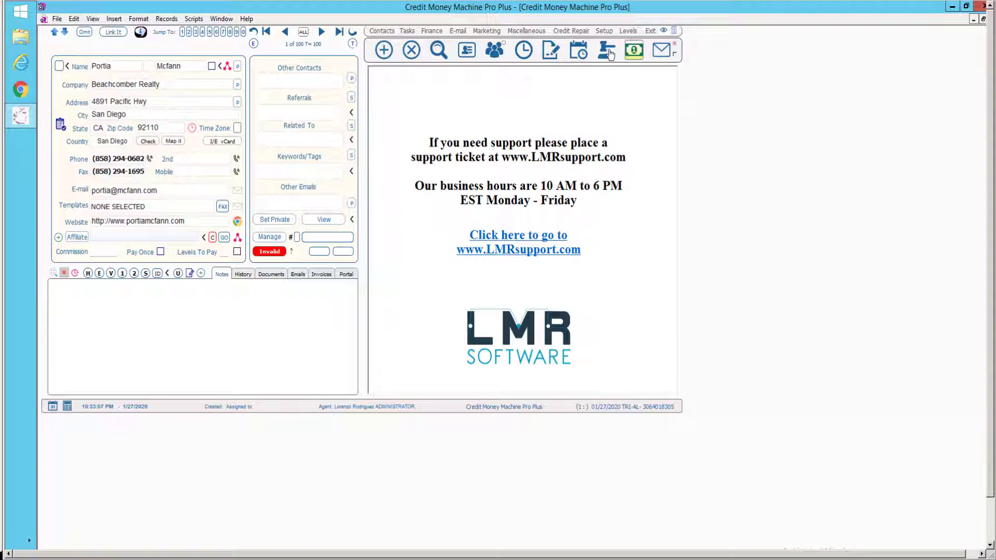
{"action": "left_click", "coordinate": [628, 32]}
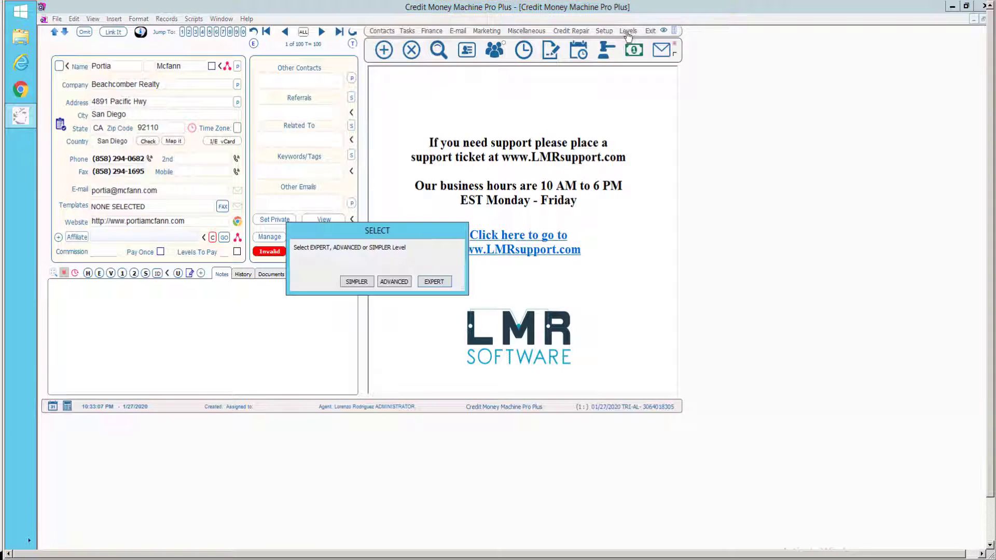
{"action": "left_click", "coordinate": [435, 282]}
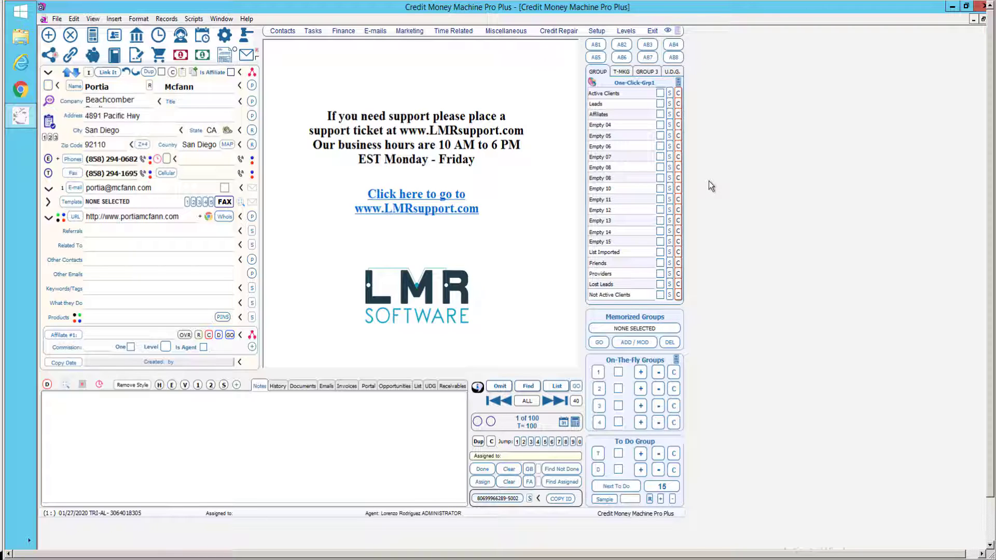
Change the administrator agent's Initial Level from 2 to 3 under Setup > Agent Privileges.
{"action": "left_click", "coordinate": [597, 32]}
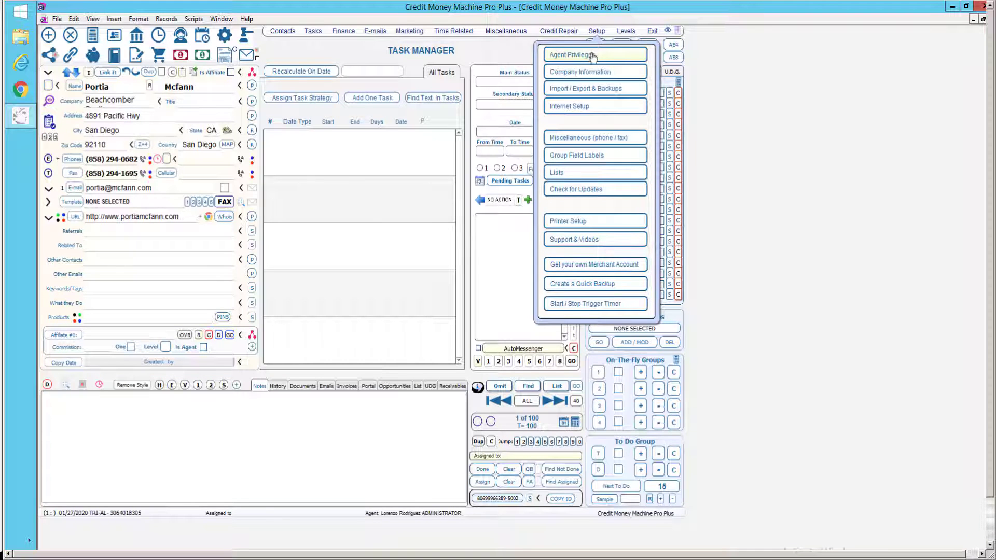
{"action": "left_click", "coordinate": [593, 56]}
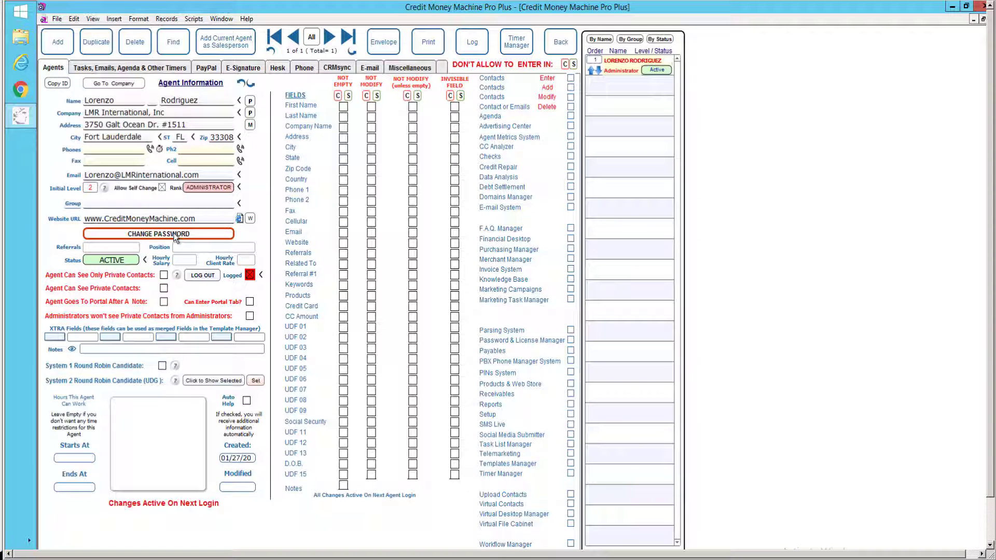
{"action": "left_click", "coordinate": [91, 188]}
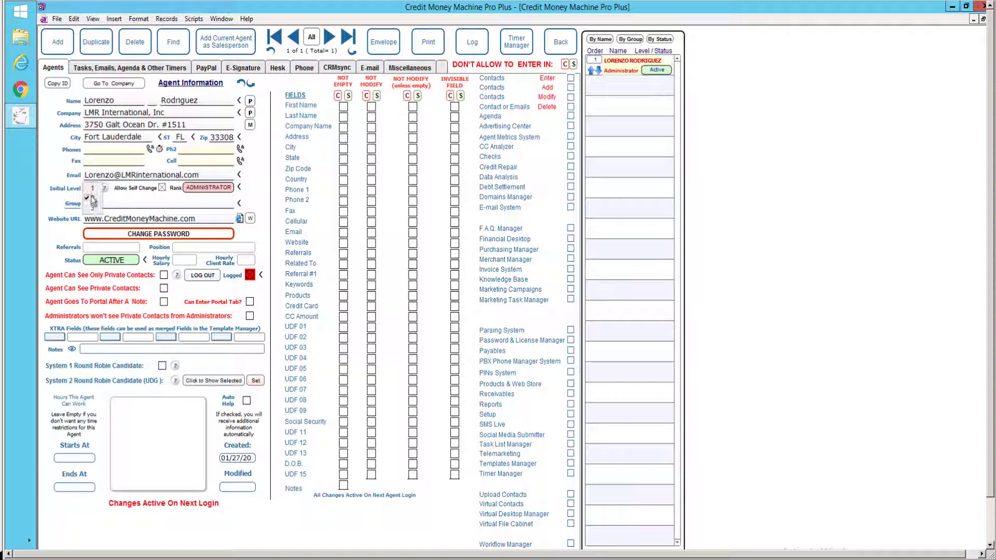
{"action": "left_click", "coordinate": [93, 212]}
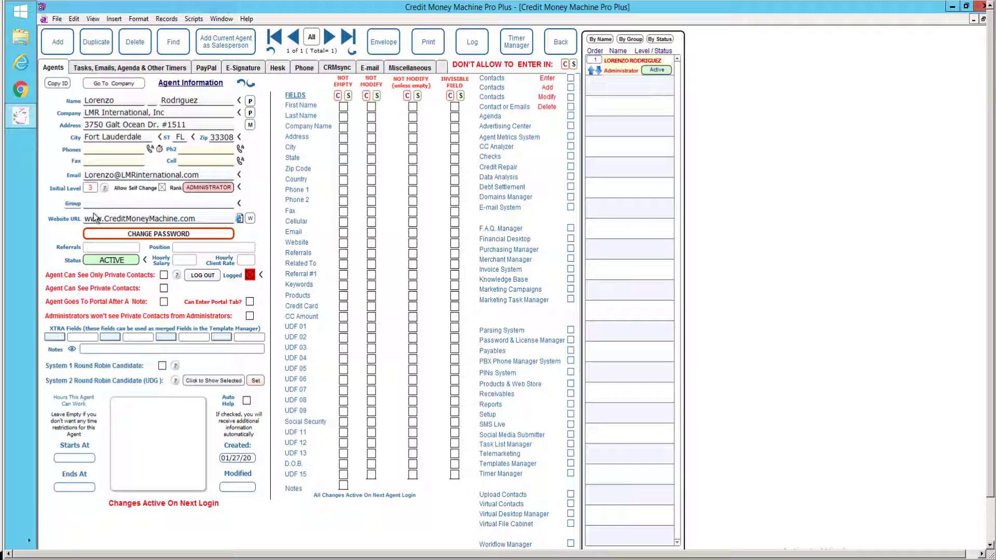
Leave Agent Privileges and return to the main contact screen with the Task Manager.
{"action": "left_click", "coordinate": [560, 41]}
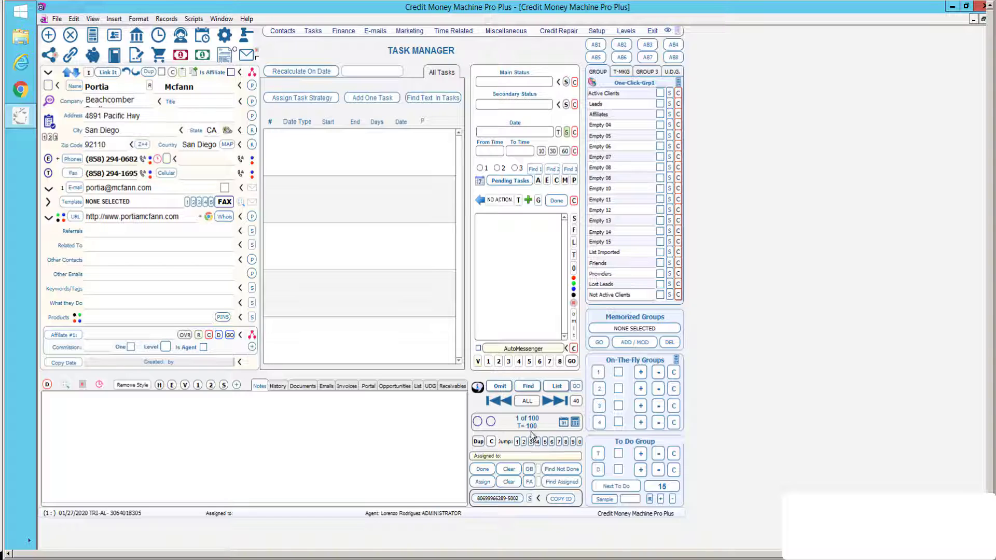
{"action": "mouse_move", "coordinate": [532, 435]}
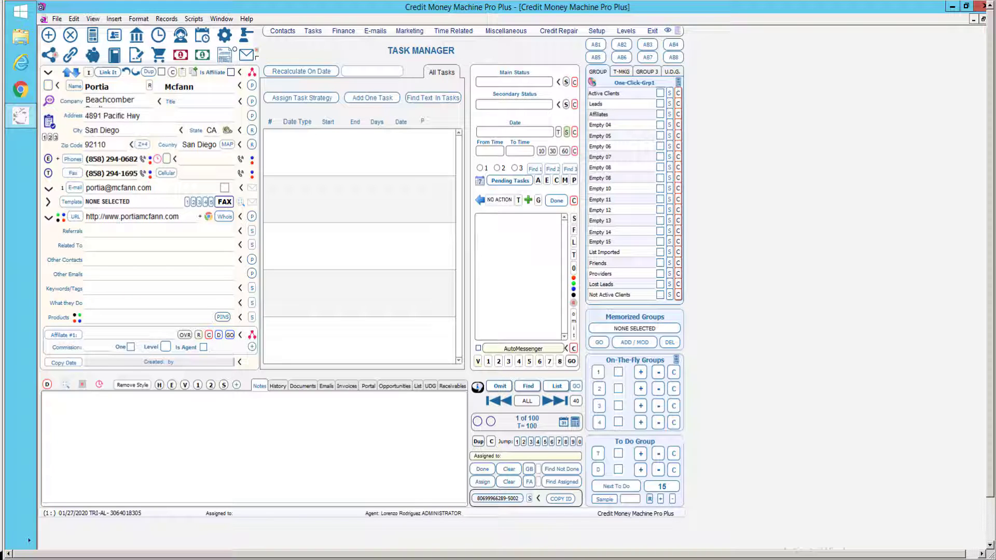
Switch to the Advanced level and open Credit Repair > Credit Repair in 3 Steps.
{"action": "left_click", "coordinate": [625, 31]}
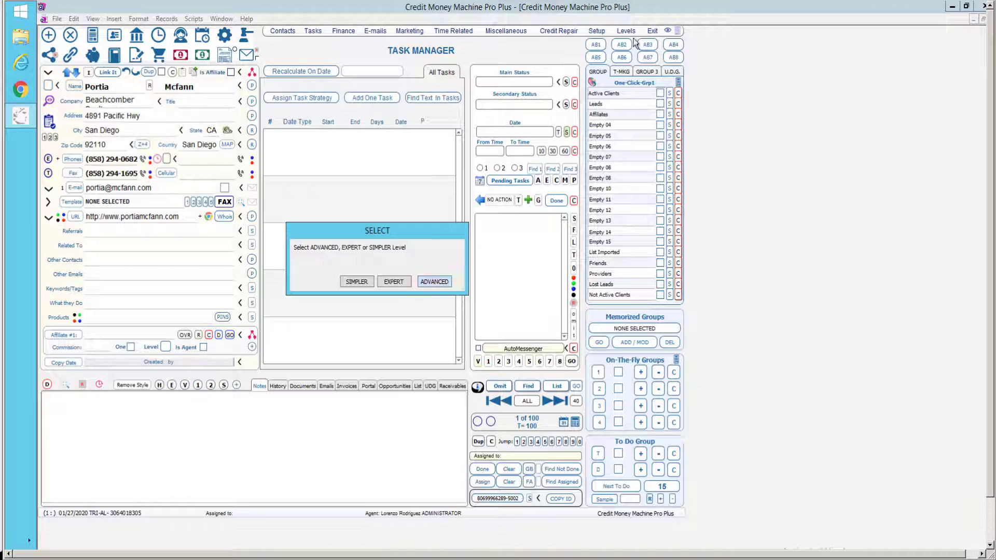
{"action": "left_click", "coordinate": [438, 283]}
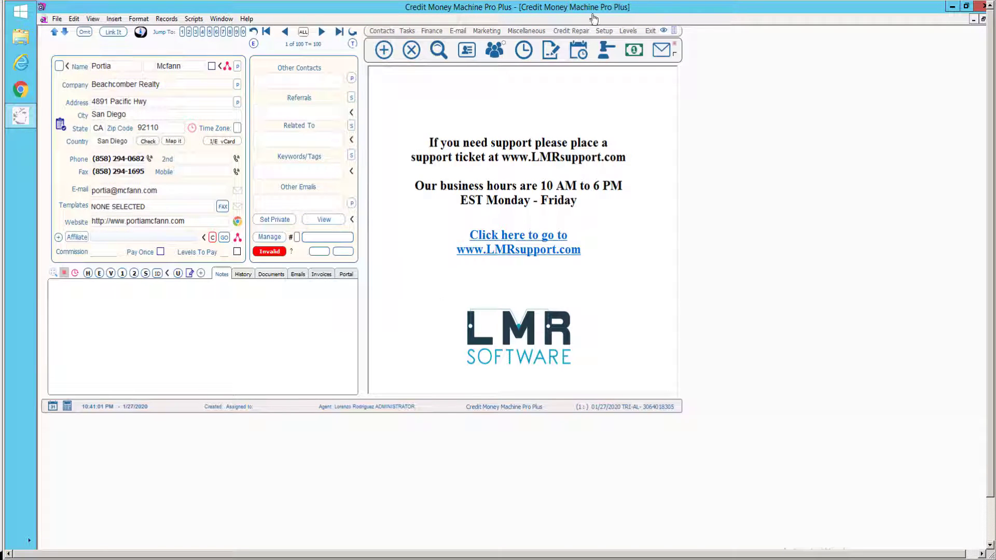
{"action": "left_click", "coordinate": [581, 33]}
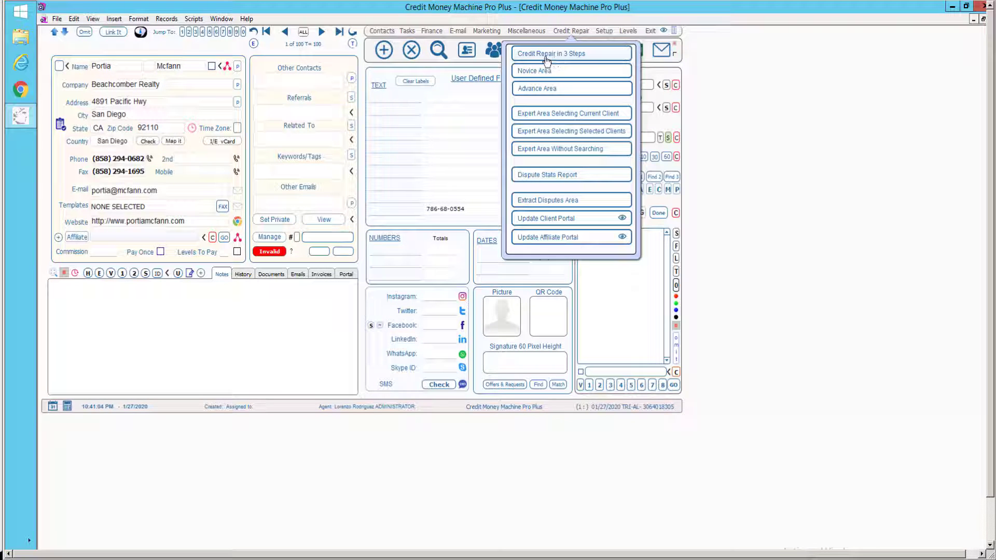
{"action": "left_click", "coordinate": [590, 55]}
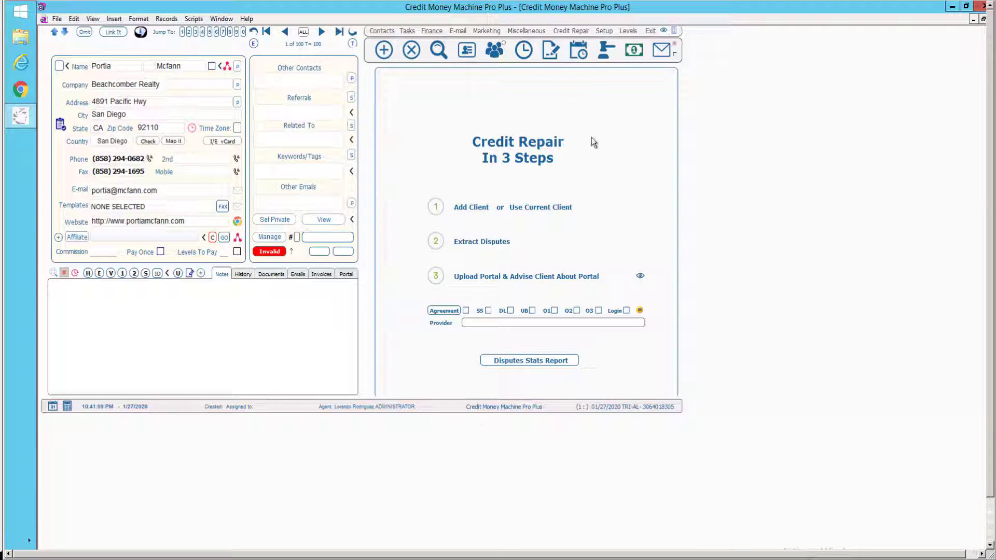
Switch back to the Expert level and reopen Credit Repair in 3 Steps.
{"action": "left_click", "coordinate": [628, 31]}
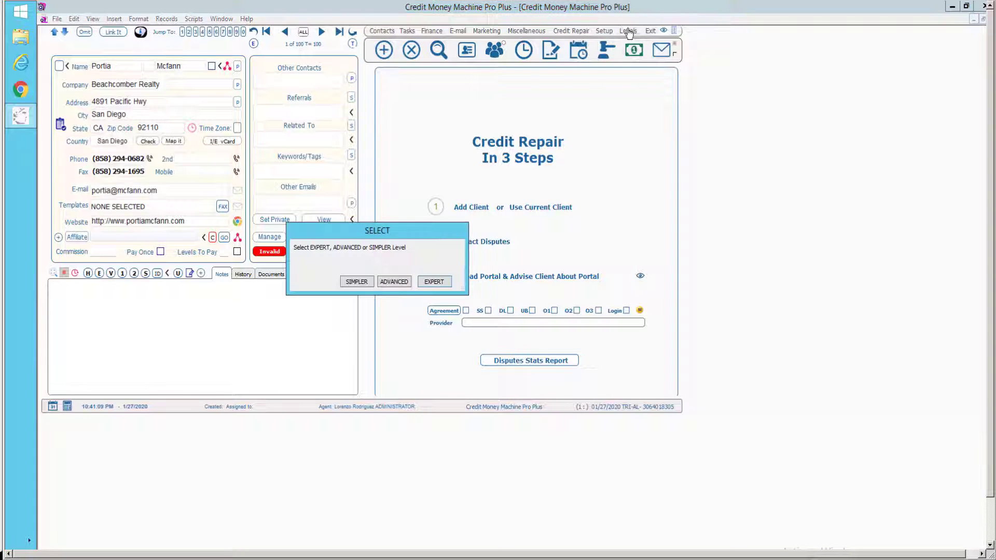
{"action": "key", "text": "Return"}
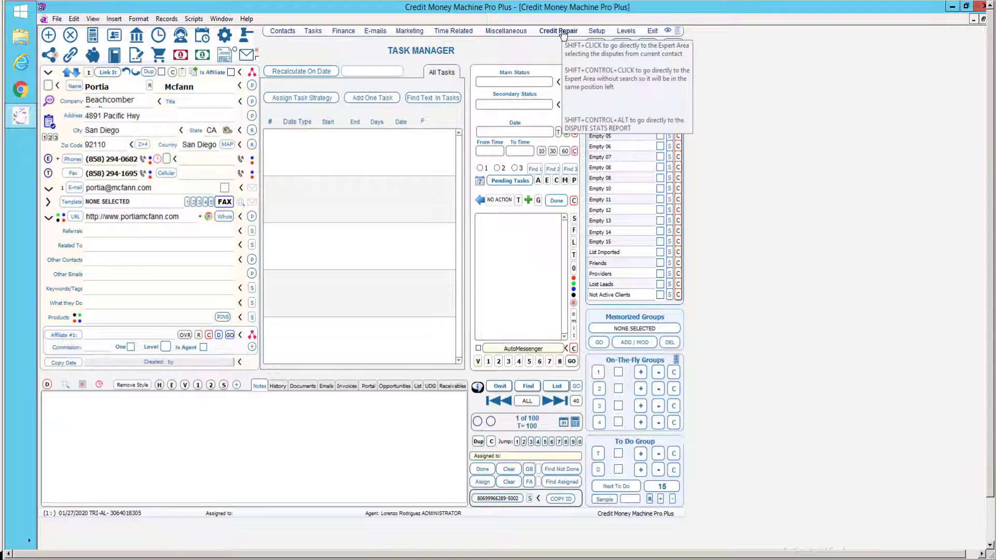
{"action": "left_click", "coordinate": [563, 34]}
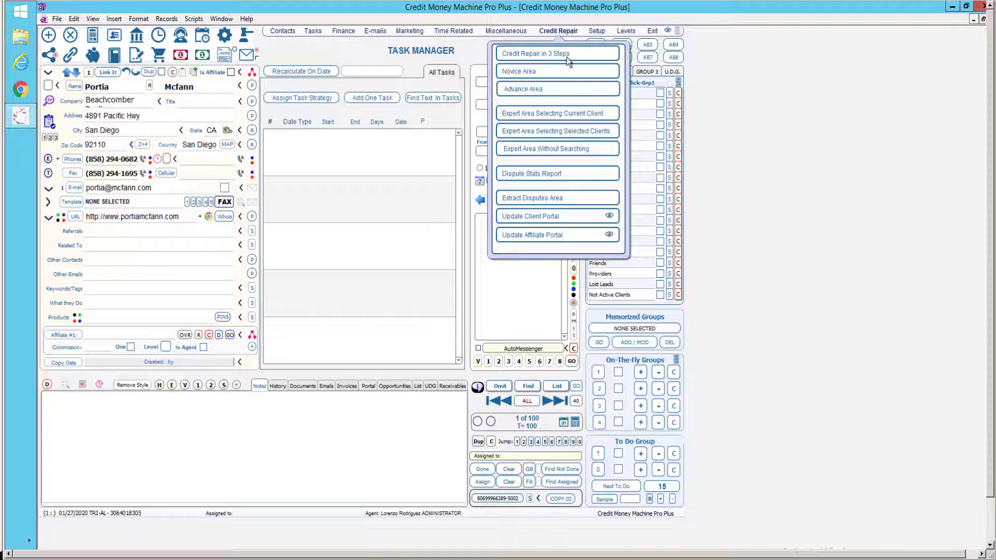
{"action": "left_click", "coordinate": [564, 54]}
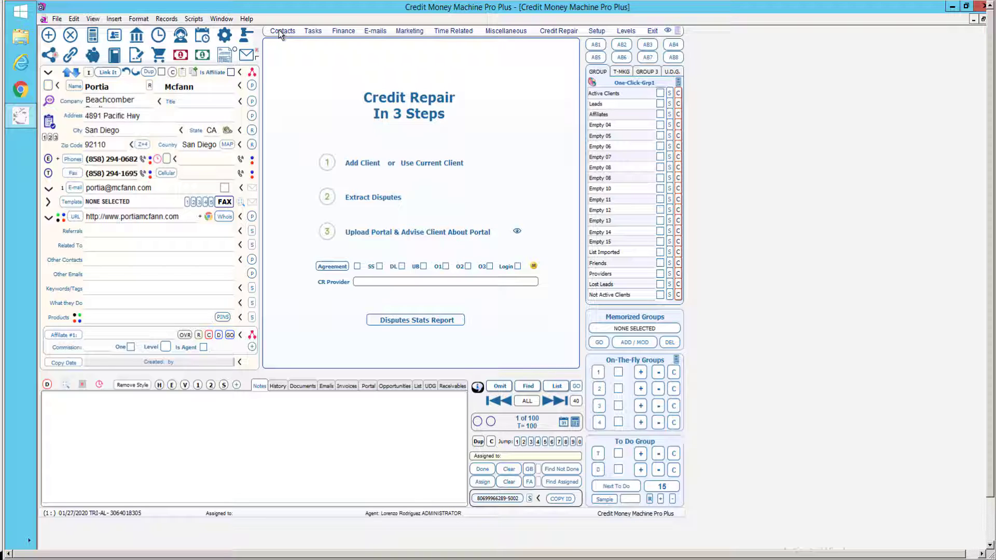
{"action": "left_click", "coordinate": [279, 31]}
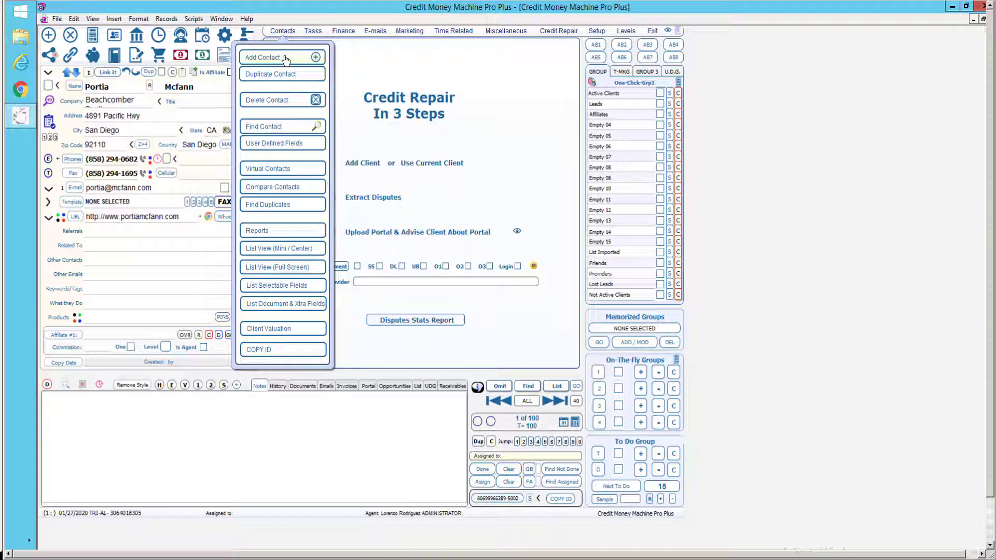
{"action": "left_click", "coordinate": [807, 110]}
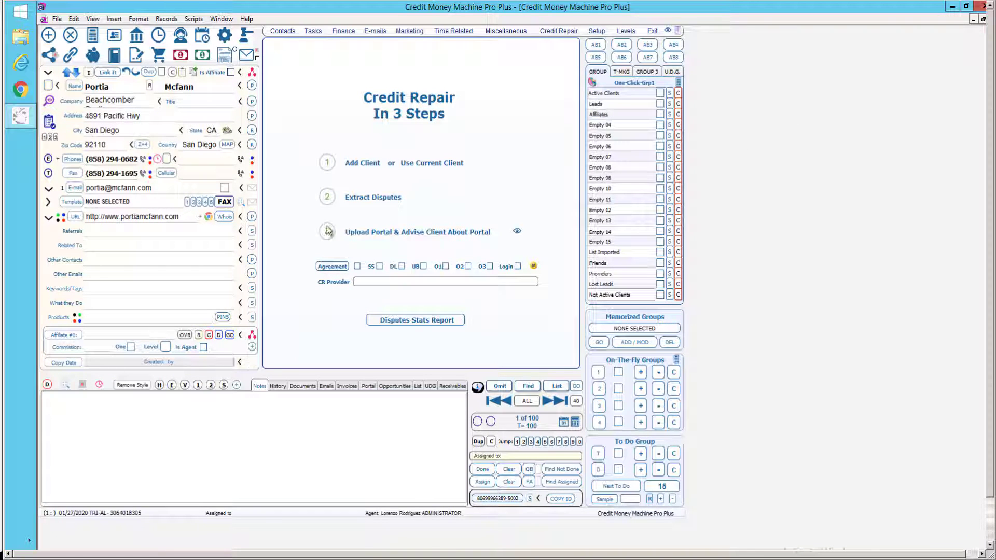
{"action": "left_click", "coordinate": [364, 168]}
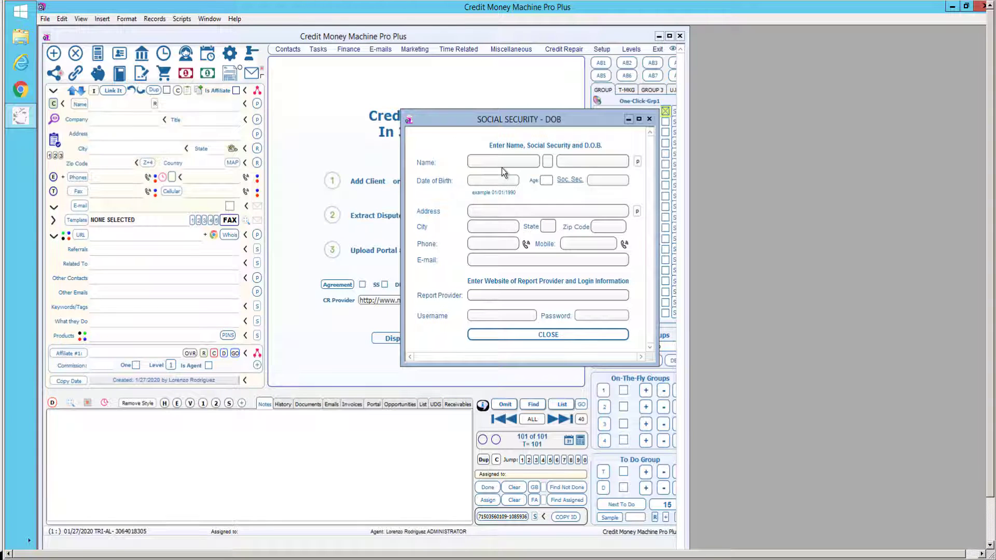
Enter the client's first and last name, date of birth, Social Security number and street address.
{"action": "left_click", "coordinate": [496, 163]}
{"action": "type", "text": "John"}
{"action": "left_click", "coordinate": [586, 161]}
{"action": "type", "text": "Smit"}
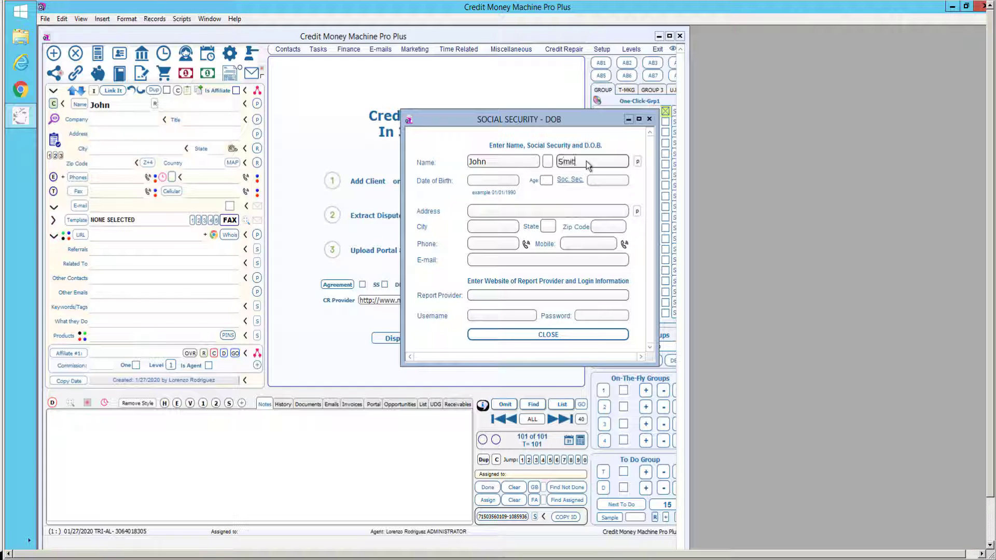
{"action": "type", "text": "h"}
{"action": "left_click", "coordinate": [495, 181]}
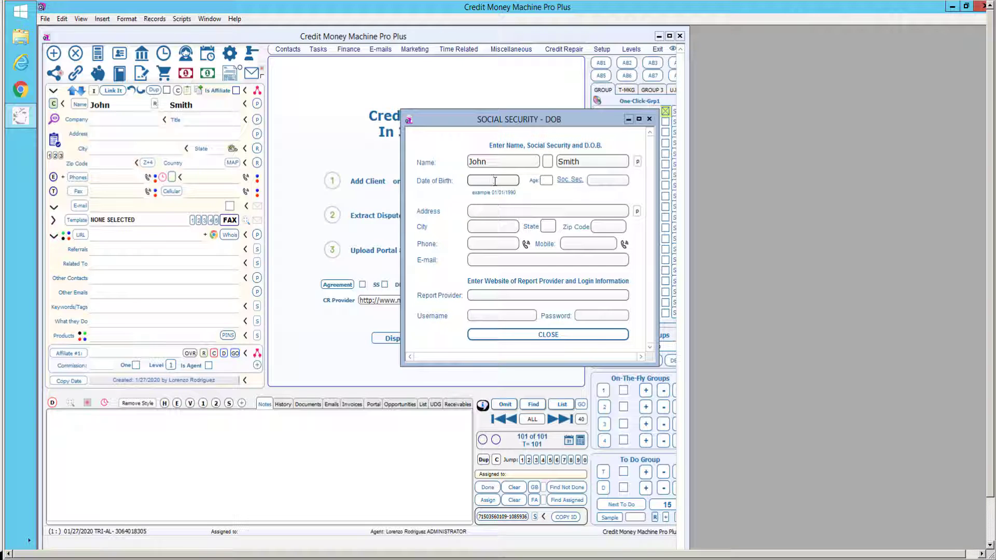
{"action": "type", "text": "1/1/1990"}
{"action": "left_click", "coordinate": [596, 180]}
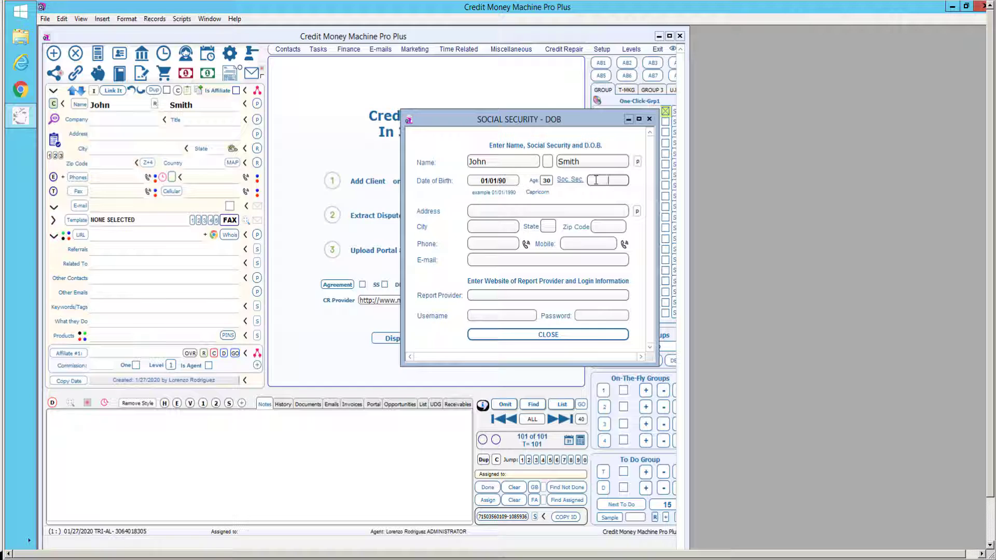
{"action": "type", "text": "123456789"}
{"action": "key", "text": "Tab"}
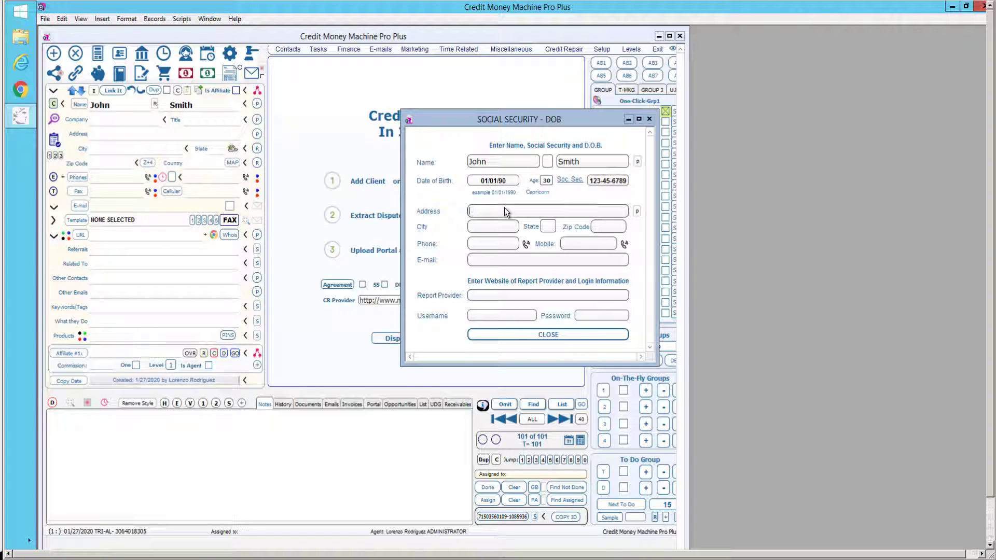
{"action": "type", "text": "123 Main St."}
Type the client's city, pick the state from the list, and enter the zip code and phone number.
{"action": "left_click", "coordinate": [484, 229]}
{"action": "type", "text": "Miami"}
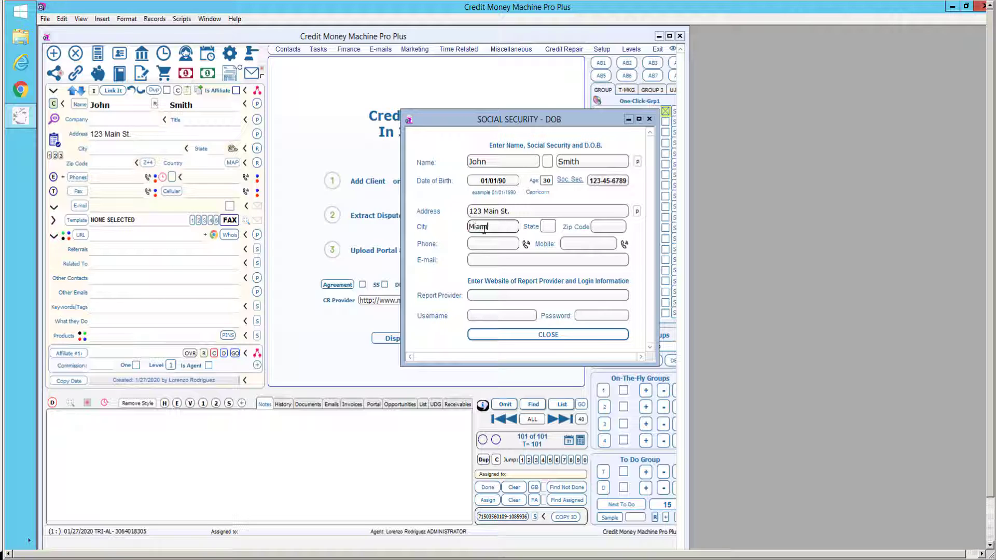
{"action": "left_click", "coordinate": [545, 228]}
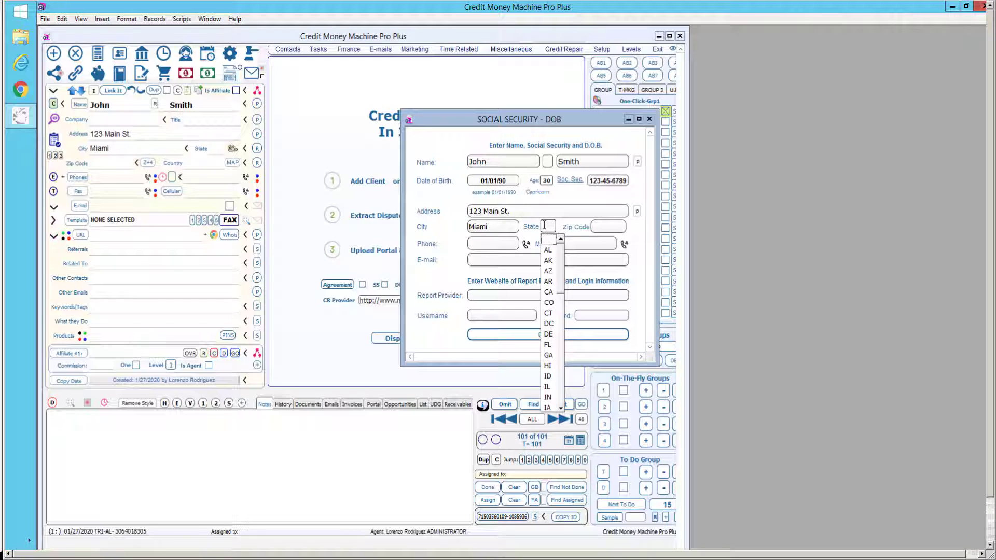
{"action": "left_click", "coordinate": [548, 344]}
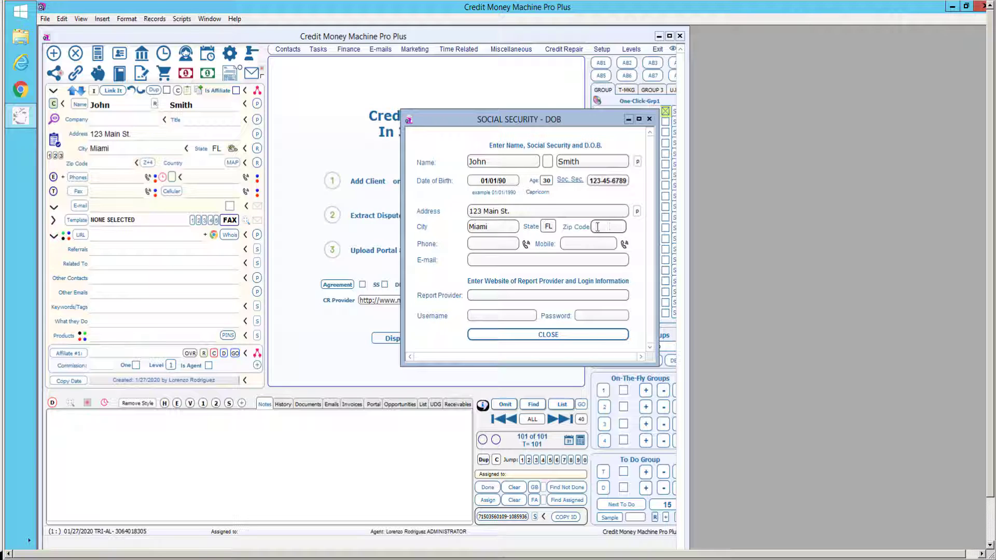
{"action": "type", "text": "33316"}
{"action": "left_click", "coordinate": [492, 242]}
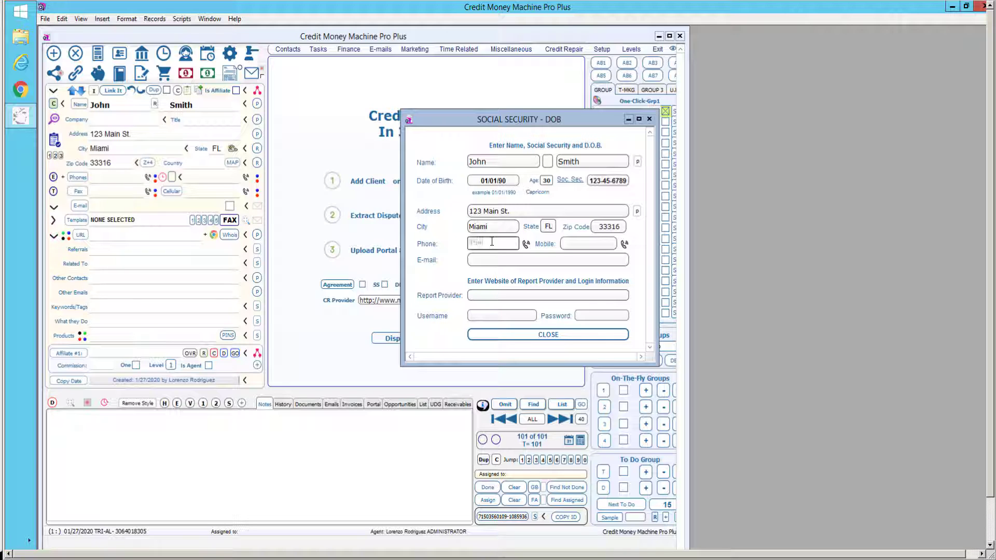
{"action": "left_click", "coordinate": [576, 243]}
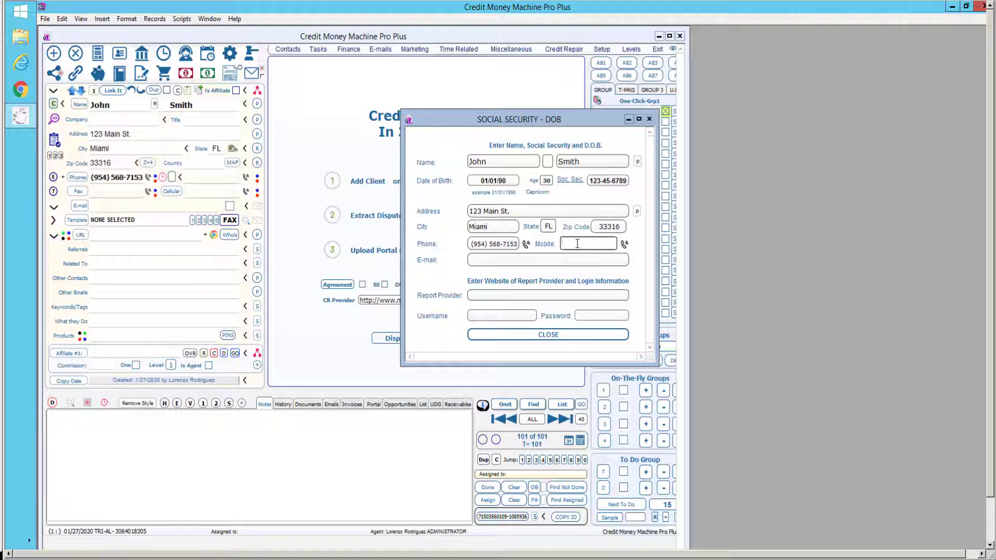
{"action": "left_click", "coordinate": [481, 263]}
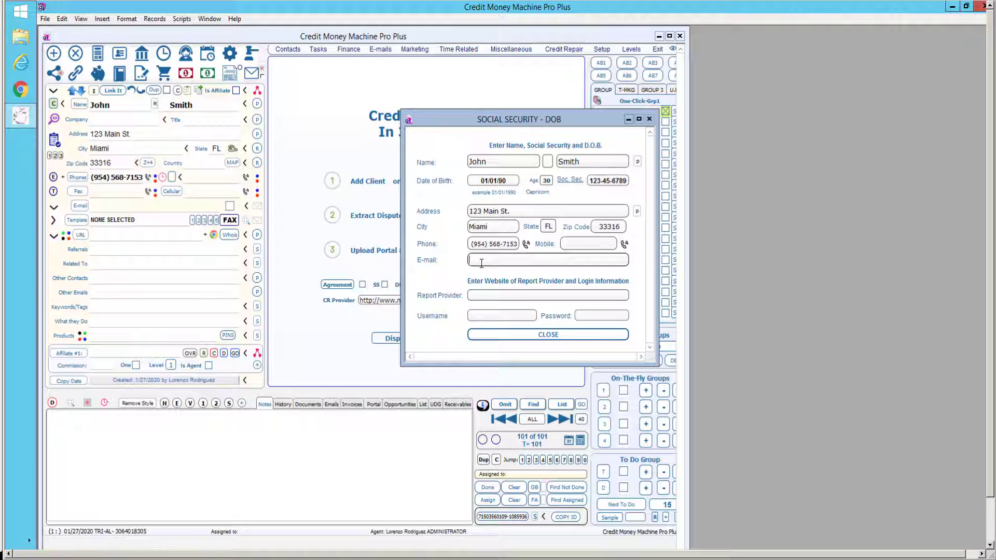
{"action": "left_click", "coordinate": [491, 296]}
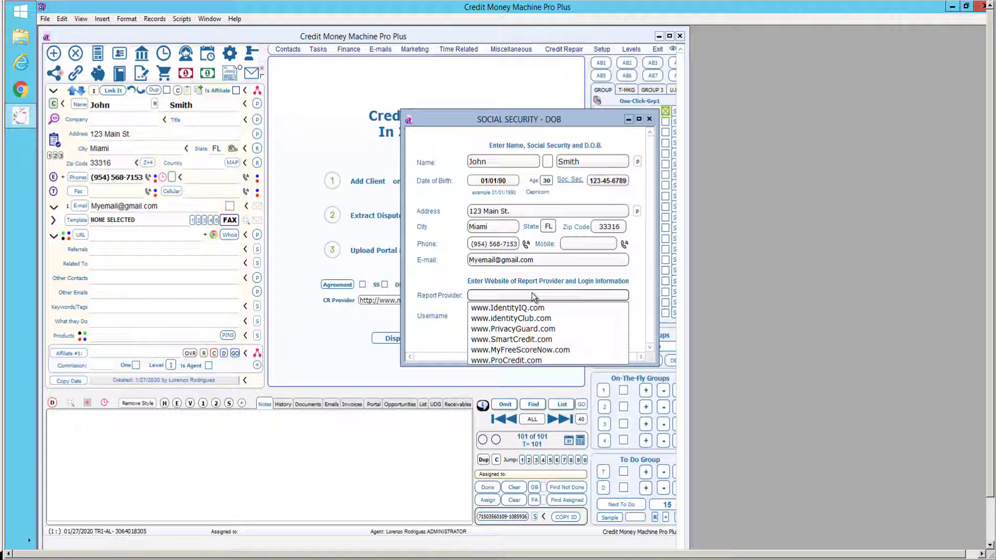
{"action": "left_click", "coordinate": [509, 308]}
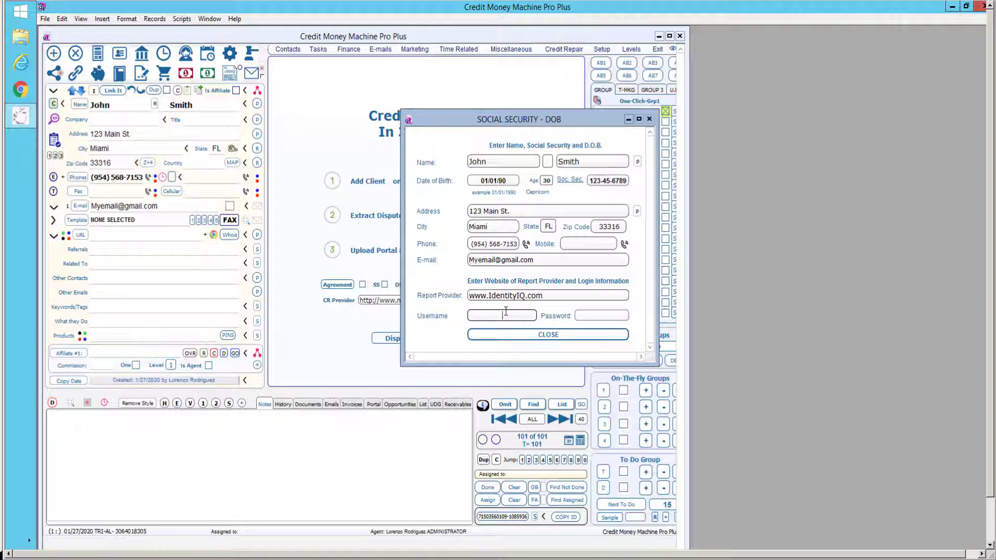
{"action": "type", "text": "lorenzo"}
{"action": "left_click", "coordinate": [594, 318]}
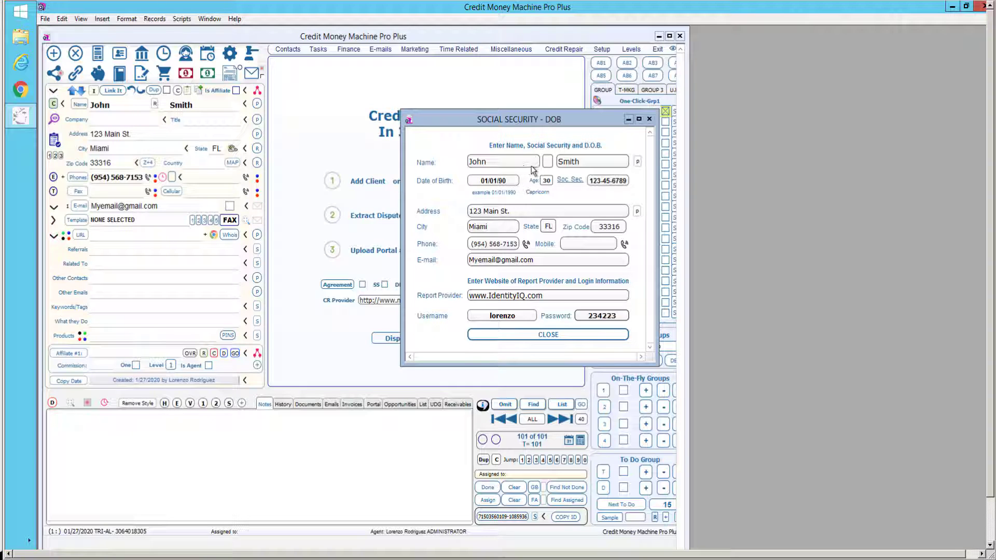
{"action": "left_click", "coordinate": [595, 162]}
{"action": "double_click", "coordinate": [594, 162]}
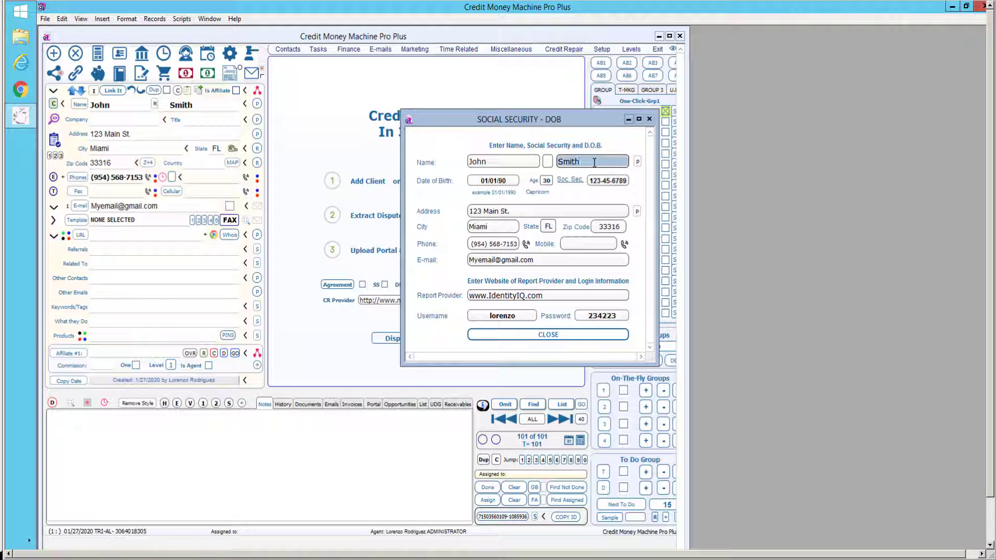
{"action": "type", "text": "SMITH"}
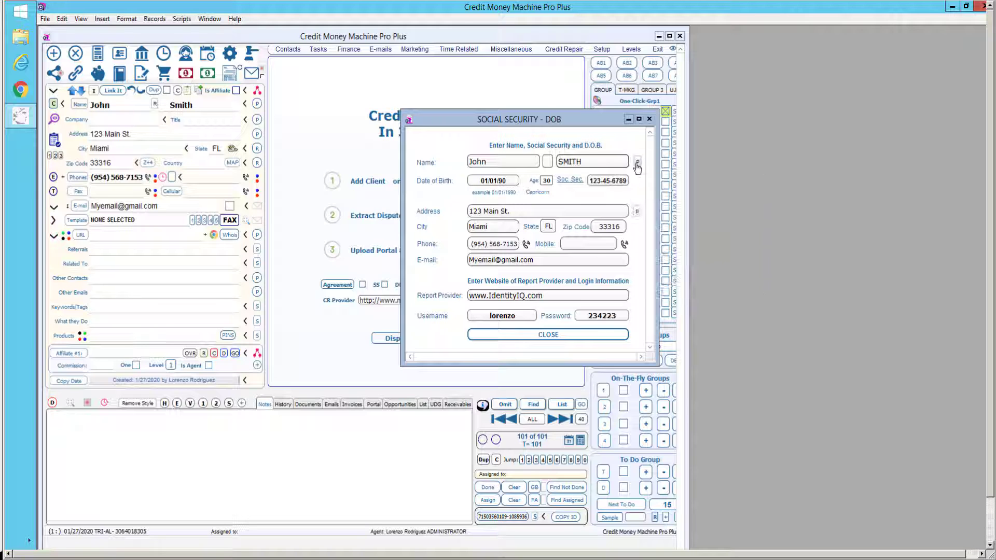
{"action": "left_click", "coordinate": [637, 165]}
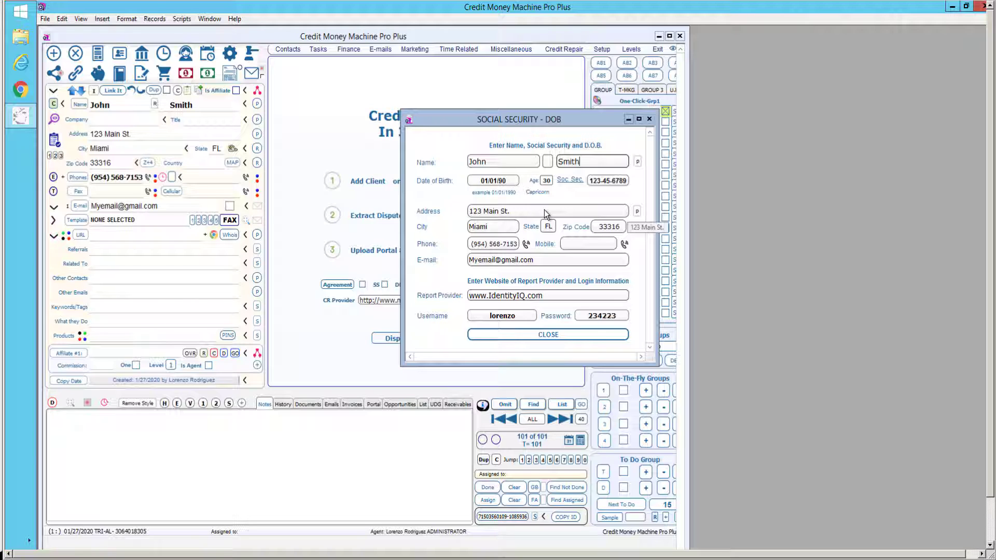
{"action": "left_click", "coordinate": [637, 213], "text": "ctrl+alt+shift"}
{"action": "left_click", "coordinate": [636, 212]}
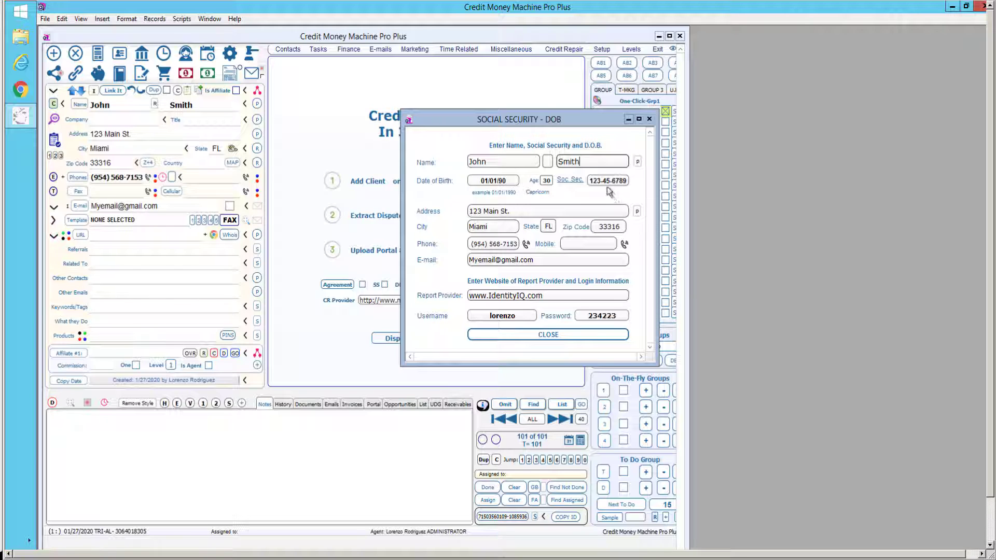
{"action": "left_click", "coordinate": [568, 336]}
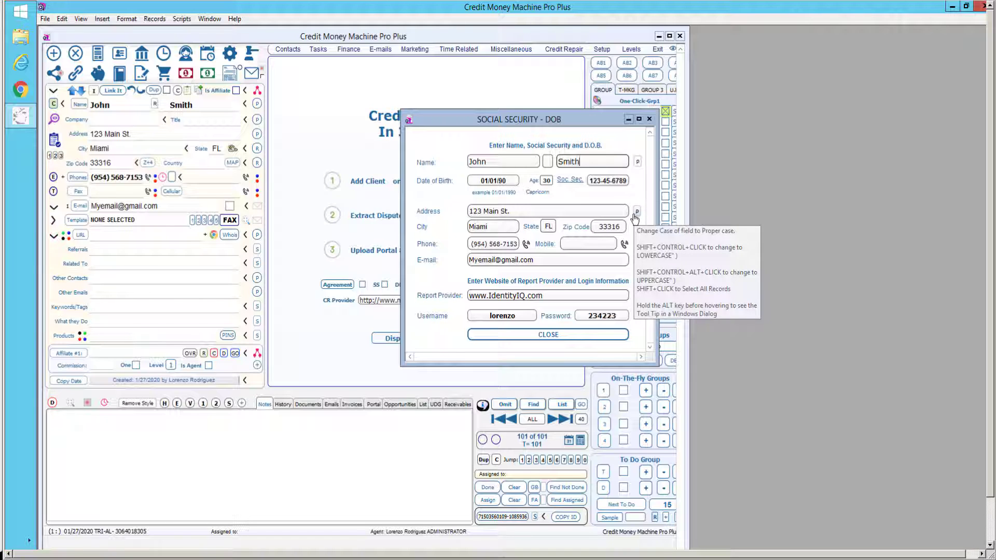
Close the client details, start step 2 Extract Disputes, and dismiss the chat notification.
{"action": "left_click", "coordinate": [539, 335]}
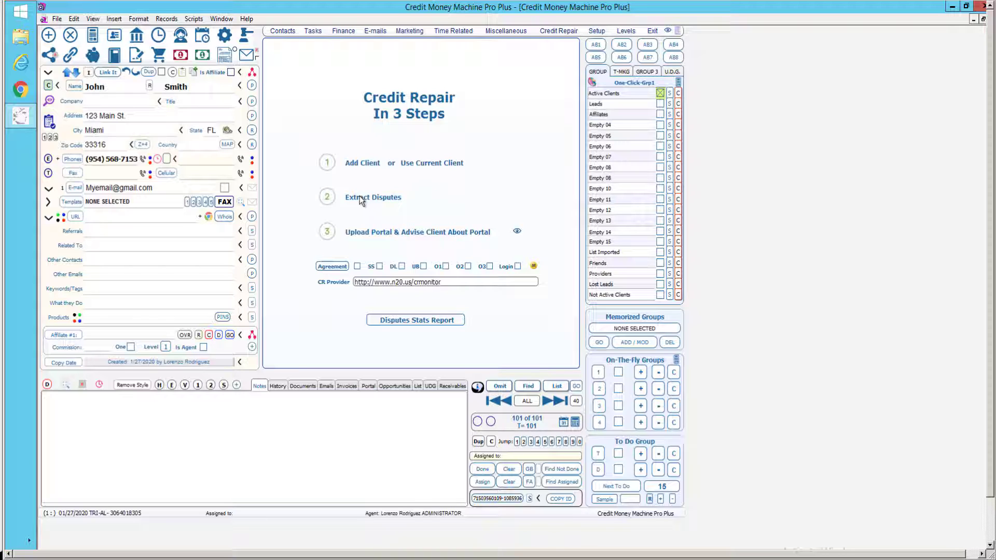
{"action": "left_click", "coordinate": [360, 201]}
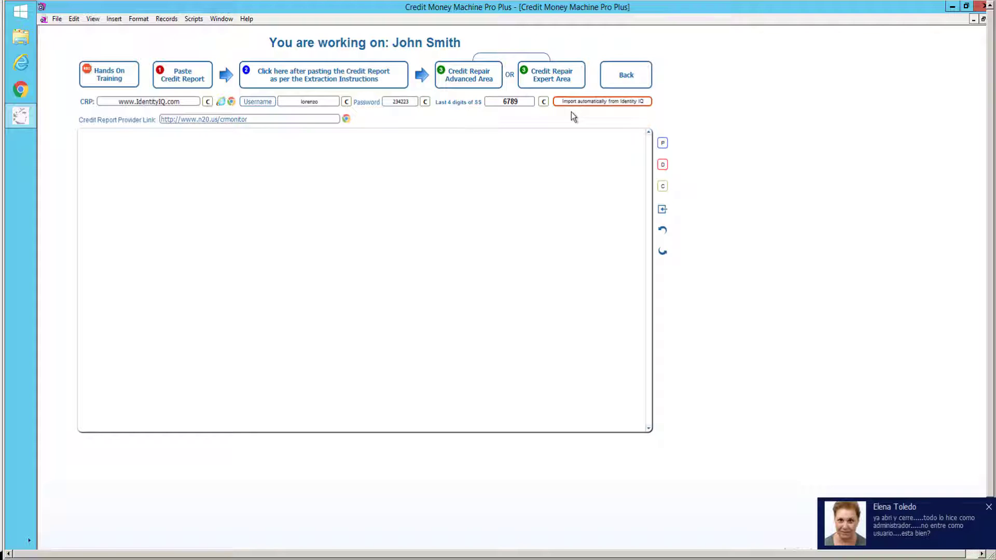
{"action": "left_click", "coordinate": [989, 508]}
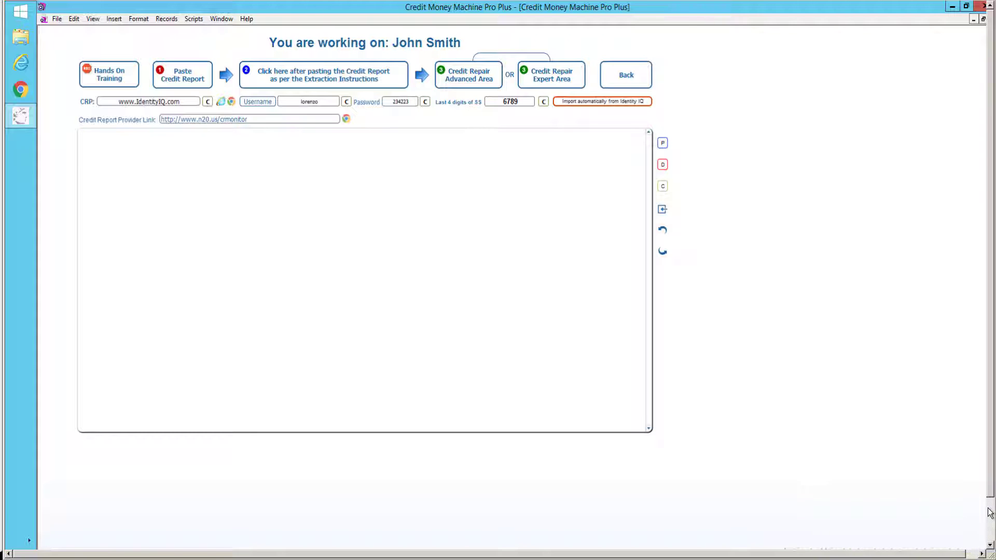
Import only the dispute items from Identity IQ automatically and acknowledge the extraction confirmation.
{"action": "left_click", "coordinate": [584, 103]}
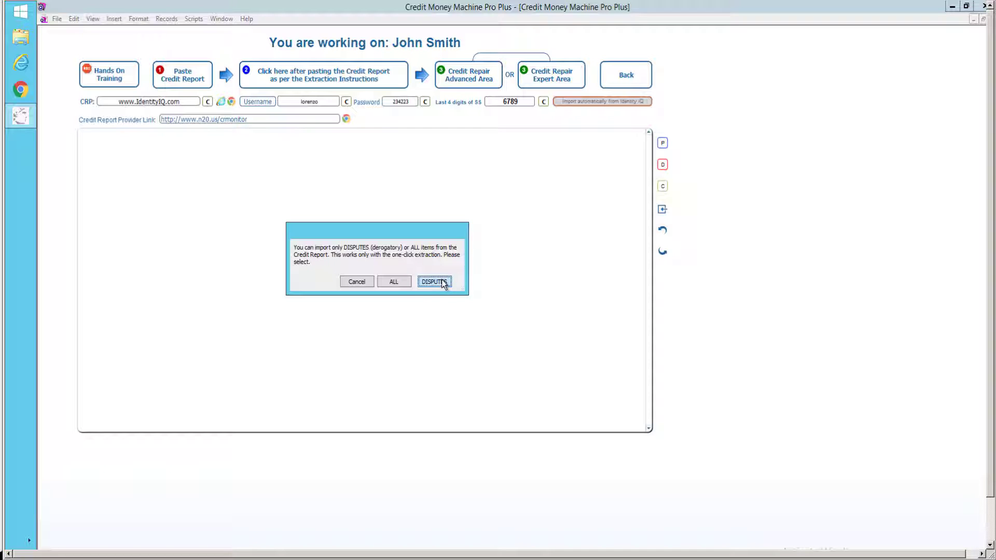
{"action": "left_click", "coordinate": [435, 282]}
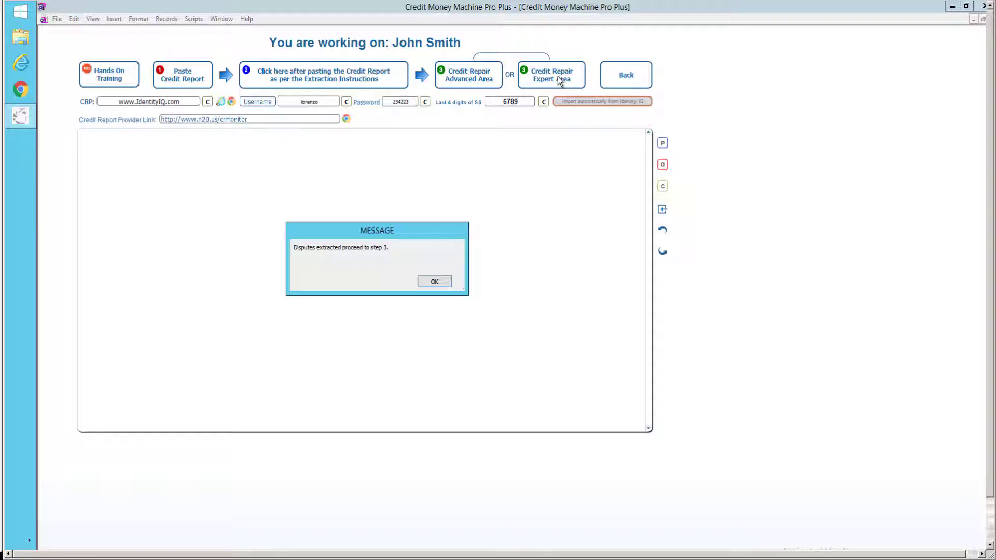
{"action": "left_click", "coordinate": [447, 282]}
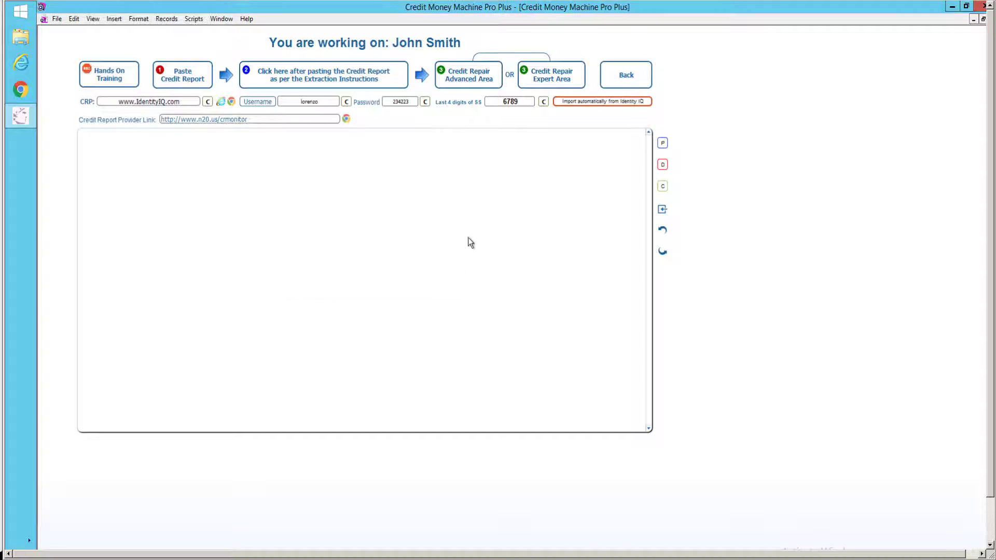
Open the Dispute Center via the Credit Repair Expert Area button.
{"action": "left_click", "coordinate": [557, 78]}
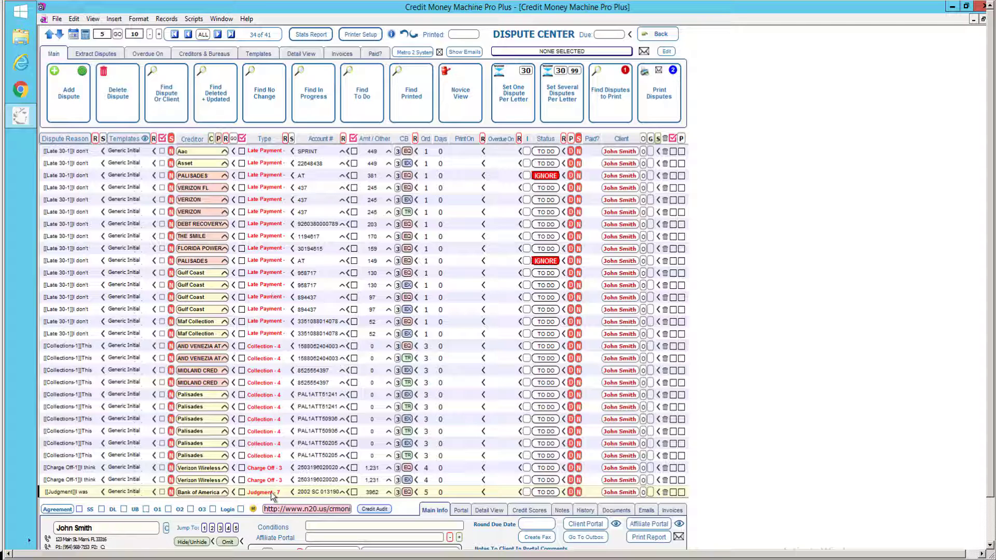
Page through the disputes to record 41 of 41, then jump back to the first record.
{"action": "mouse_move", "coordinate": [271, 492]}
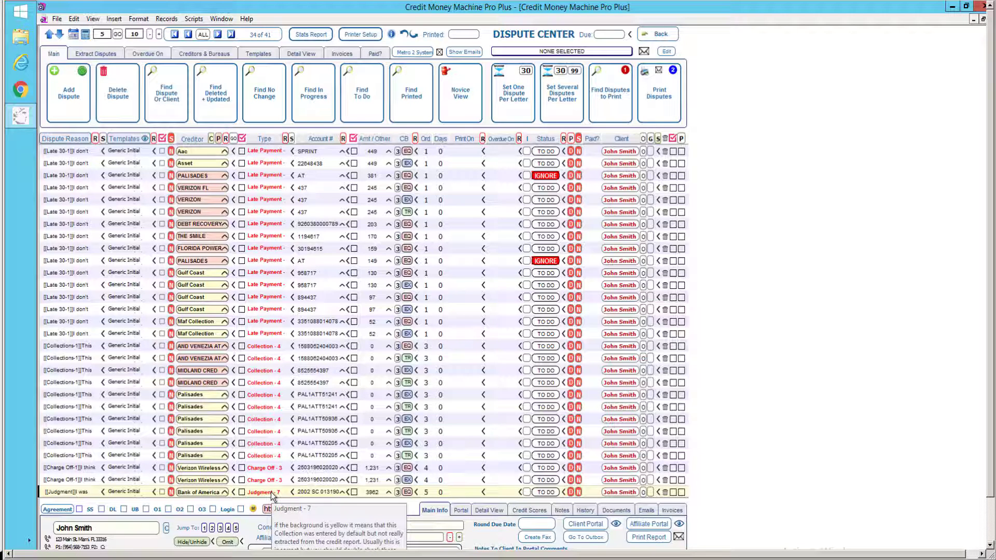
{"action": "left_click", "coordinate": [990, 526]}
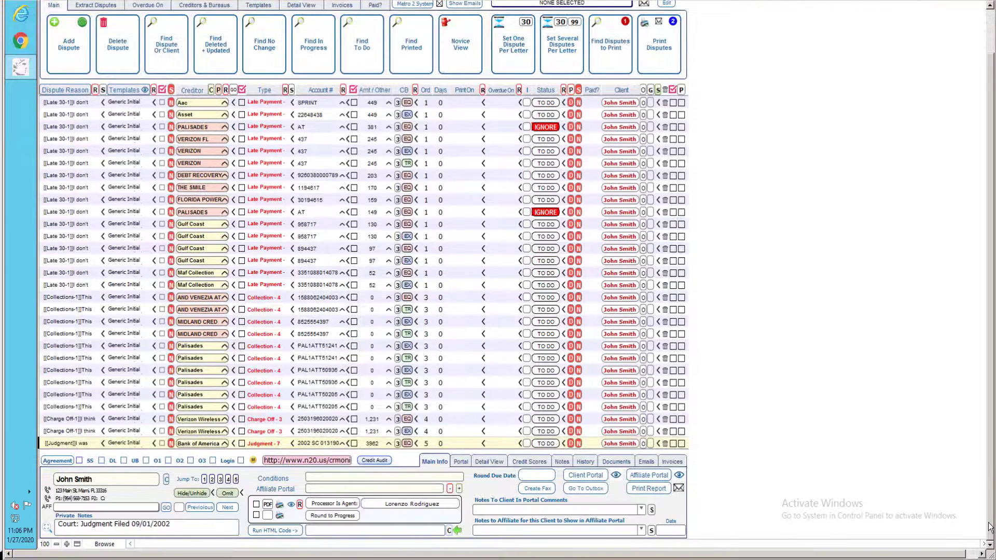
{"action": "left_click", "coordinate": [990, 42]}
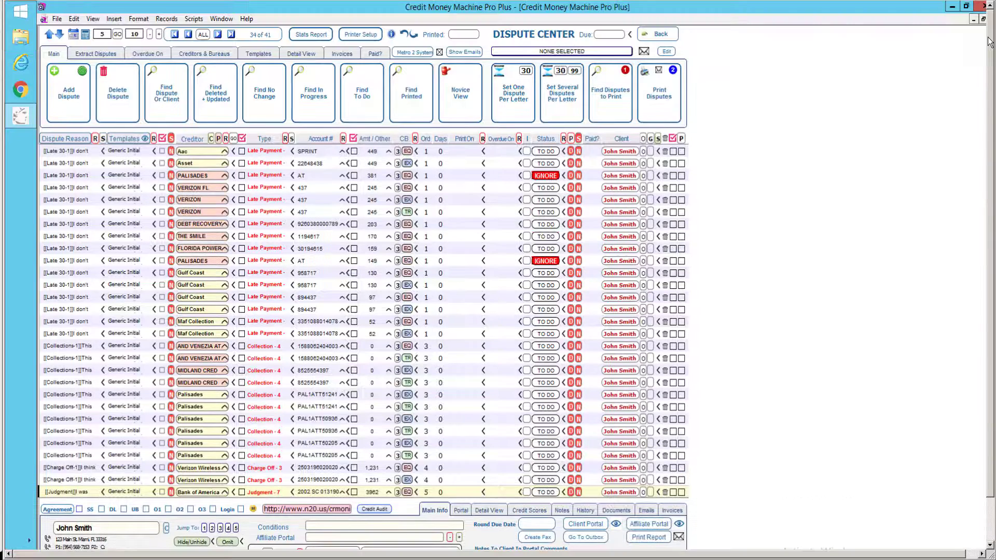
{"action": "left_click", "coordinate": [217, 34]}
{"action": "left_click", "coordinate": [217, 35]}
{"action": "left_click", "coordinate": [218, 35]}
{"action": "left_click", "coordinate": [217, 34]}
{"action": "left_click", "coordinate": [217, 34]}
{"action": "left_click", "coordinate": [217, 34]}
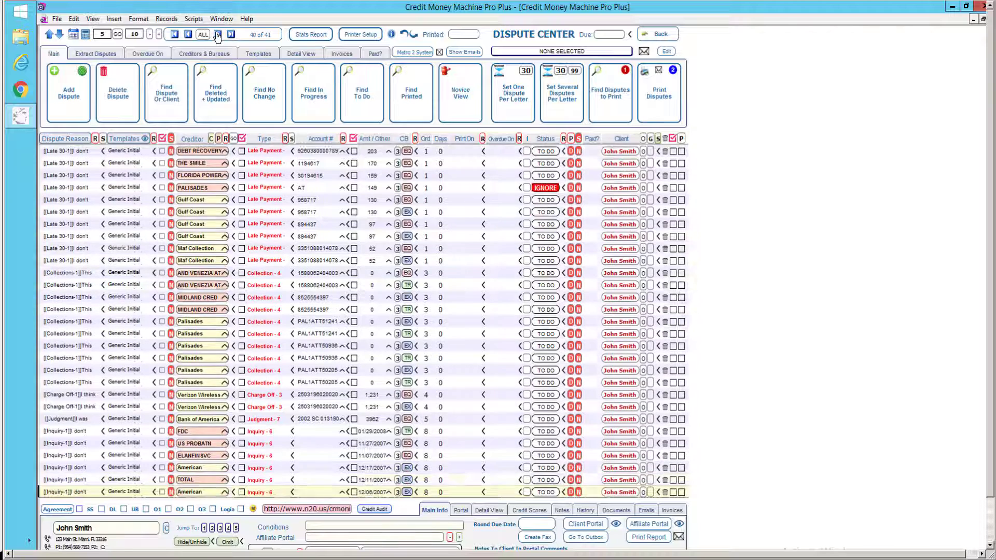
{"action": "left_click", "coordinate": [217, 34]}
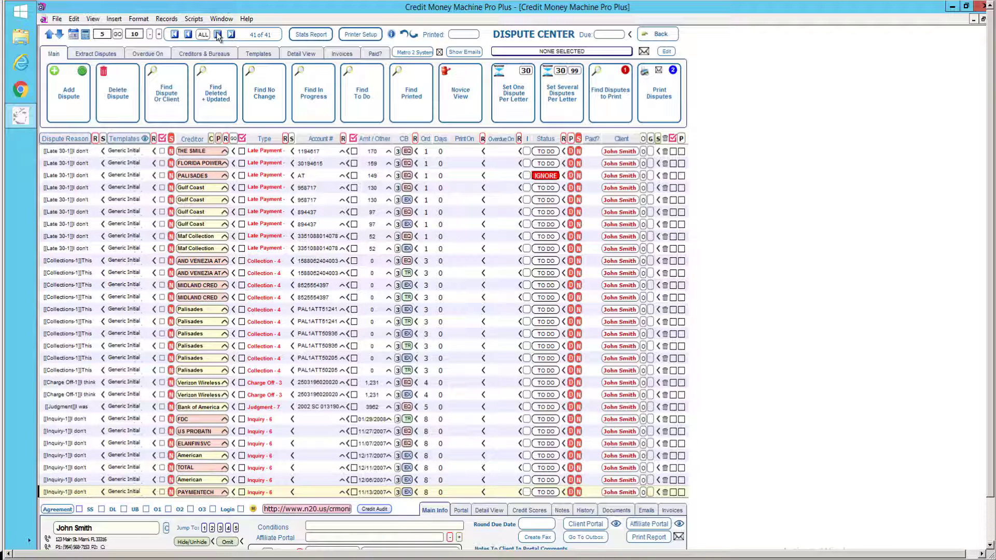
{"action": "left_click", "coordinate": [174, 34]}
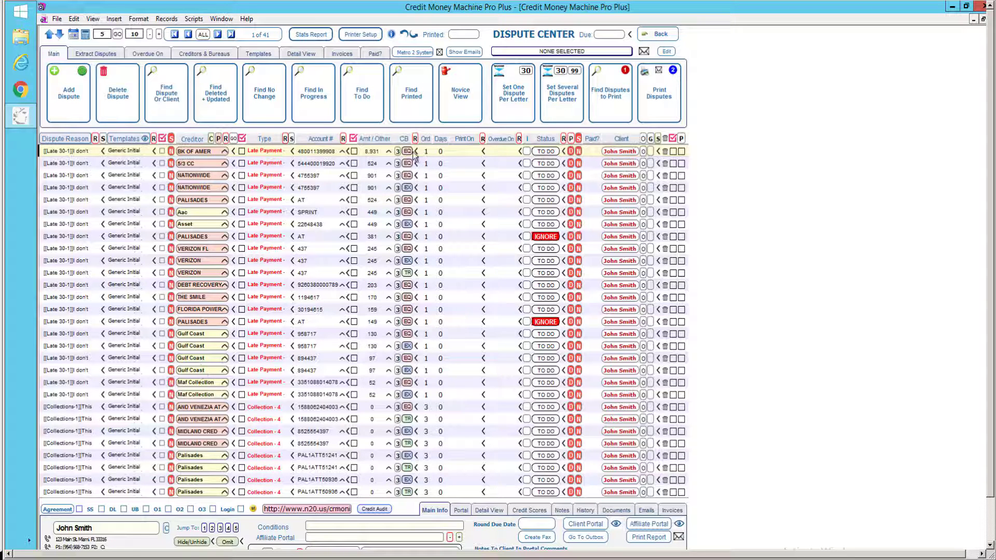
Sort and group the client's disputes by credit bureau using the CB column.
{"action": "mouse_move", "coordinate": [413, 156]}
{"action": "left_click", "coordinate": [405, 140]}
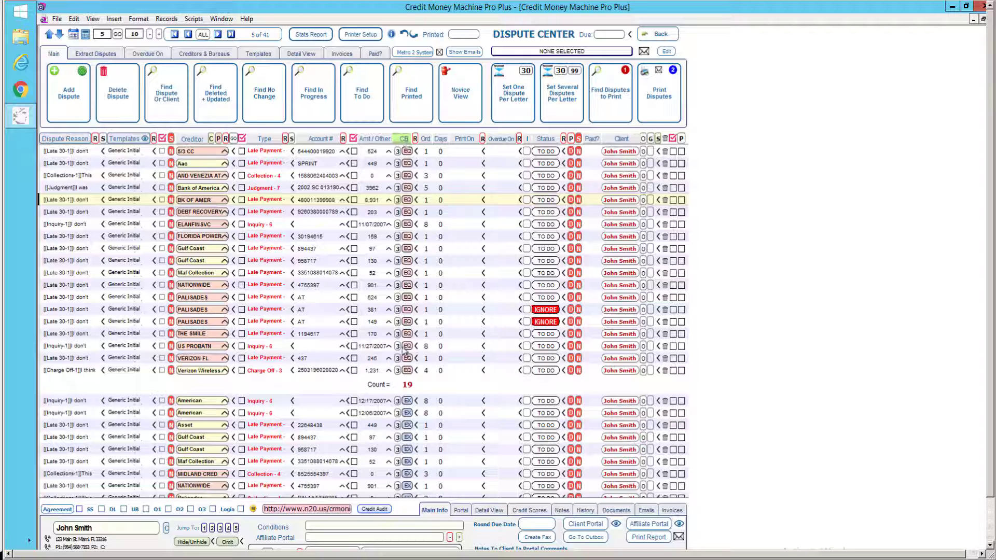
{"action": "left_click", "coordinate": [404, 384]}
{"action": "left_click", "coordinate": [403, 384]}
Group disputes by Type: 2 charge-offs, 10 collections, 7 inquiries, 1 judgment, late payments.
{"action": "left_click", "coordinate": [230, 35]}
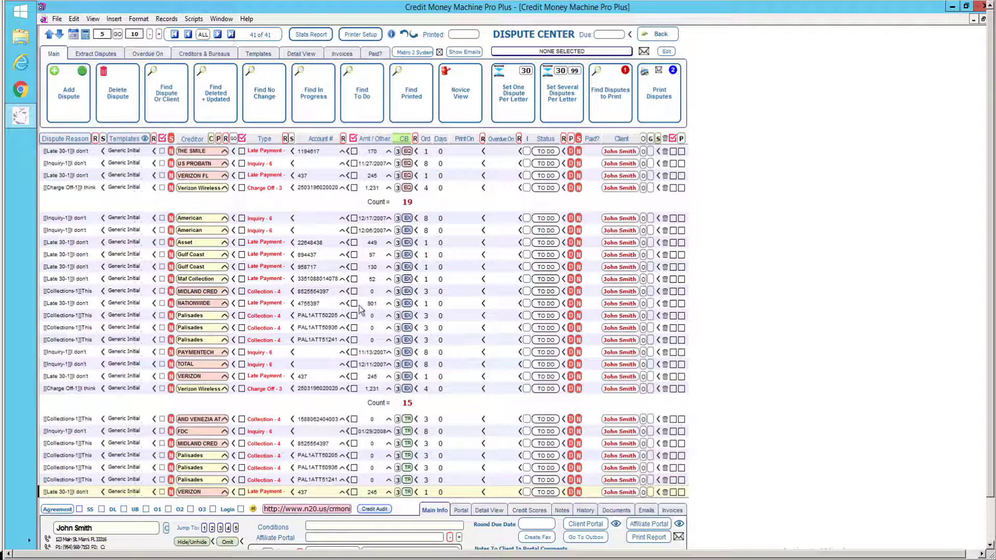
{"action": "left_click", "coordinate": [408, 409]}
{"action": "left_click", "coordinate": [408, 409]}
{"action": "left_click", "coordinate": [175, 35]}
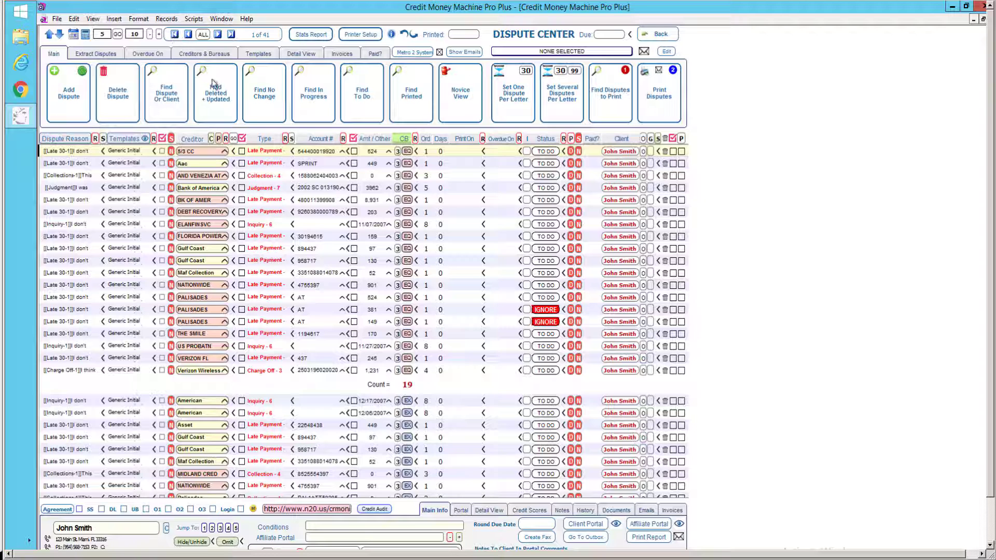
{"action": "left_click", "coordinate": [263, 140]}
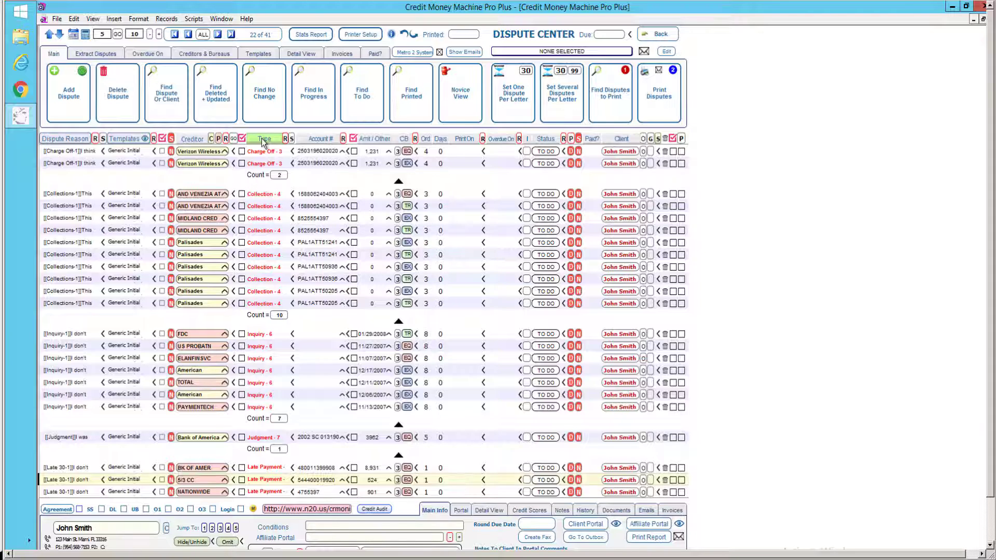
Re-sort the 41 disputes by creditor, then by account number, and jump to the last record.
{"action": "left_click", "coordinate": [195, 140]}
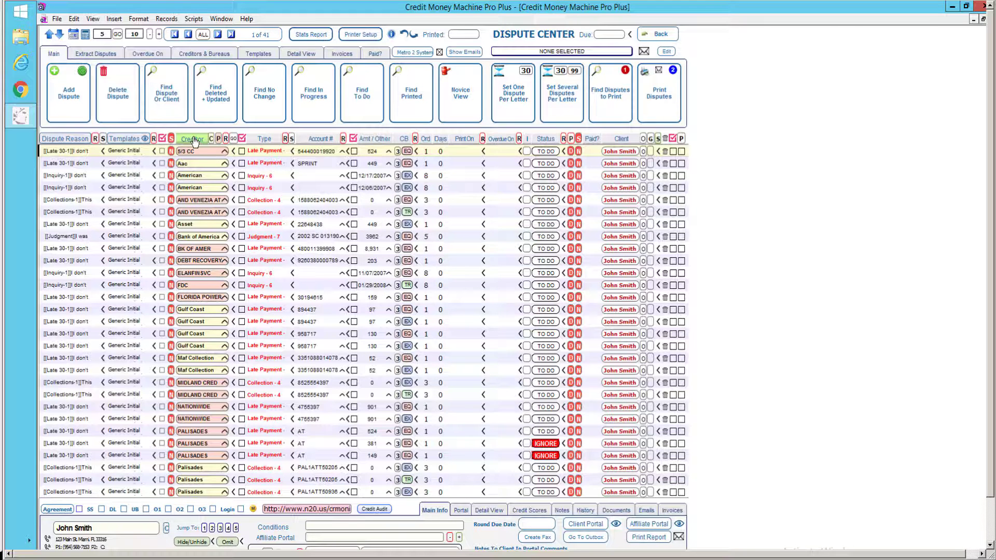
{"action": "left_click", "coordinate": [322, 141]}
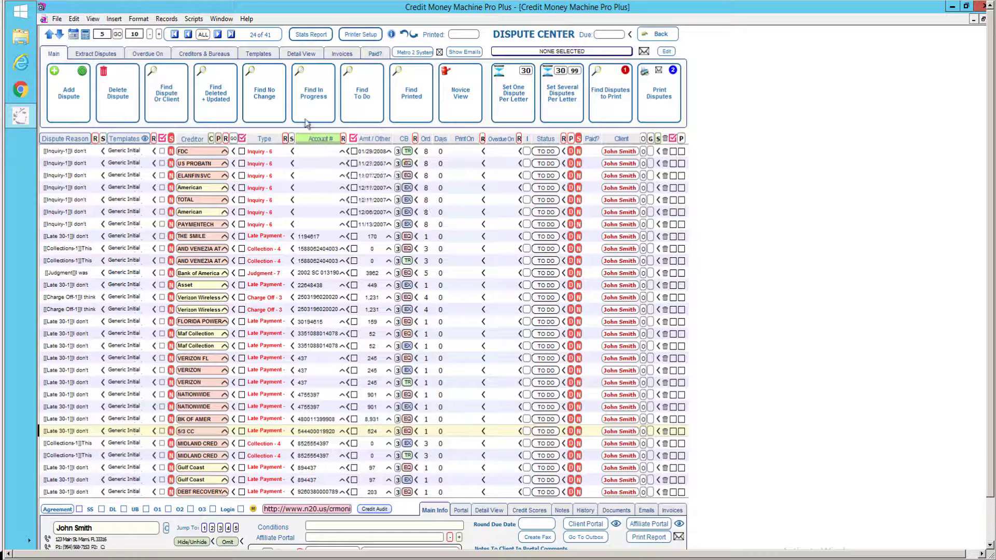
{"action": "left_click", "coordinate": [231, 34]}
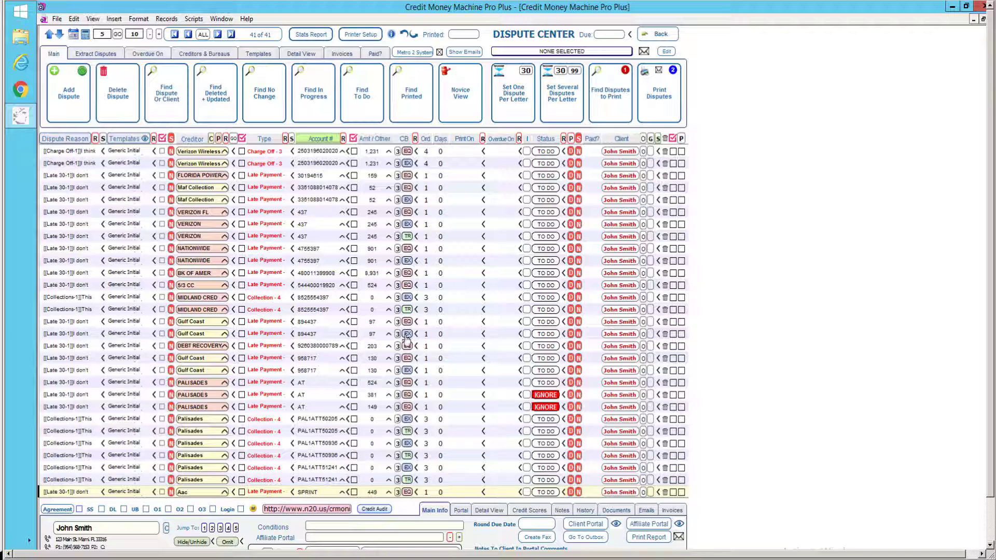
Return to the first dispute so the seven Inquiry - 6 records show at the top.
{"action": "mouse_move", "coordinate": [407, 340]}
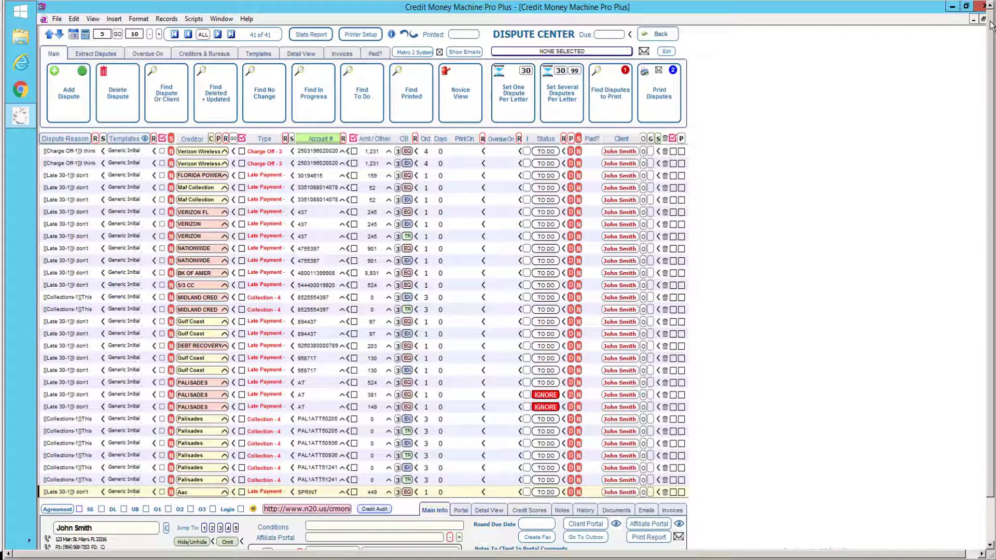
{"action": "left_click", "coordinate": [174, 35]}
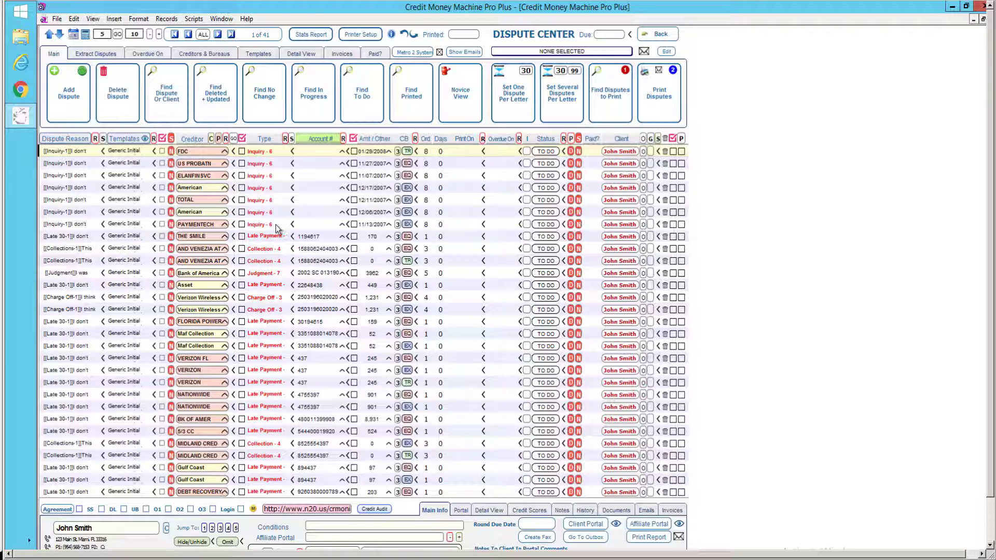
Find disputes of type Inquiry - 6, keeping only those 7 matching records.
{"action": "mouse_move", "coordinate": [275, 228]}
{"action": "mouse_move", "coordinate": [270, 205]}
{"action": "left_click", "coordinate": [293, 228]}
{"action": "left_click", "coordinate": [293, 188]}
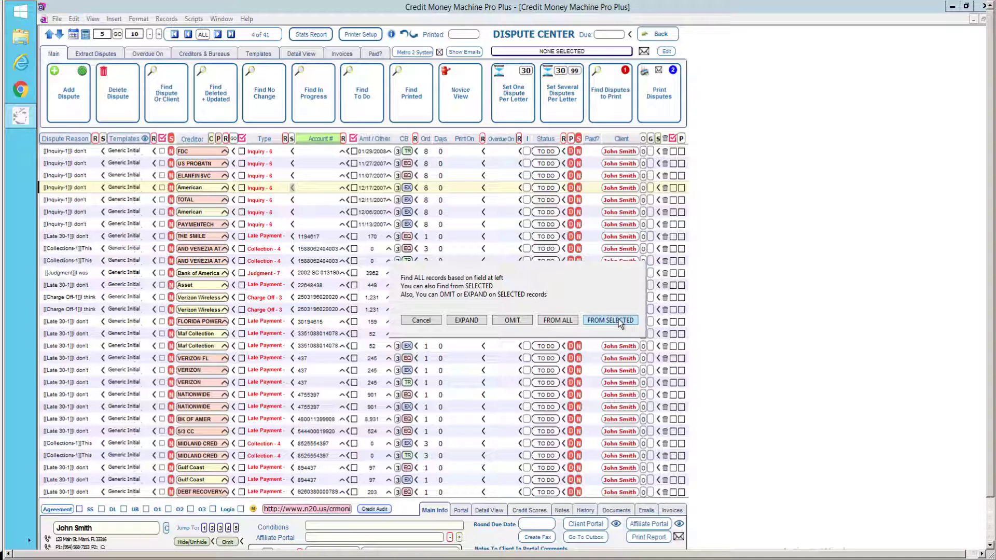
{"action": "left_click", "coordinate": [619, 319]}
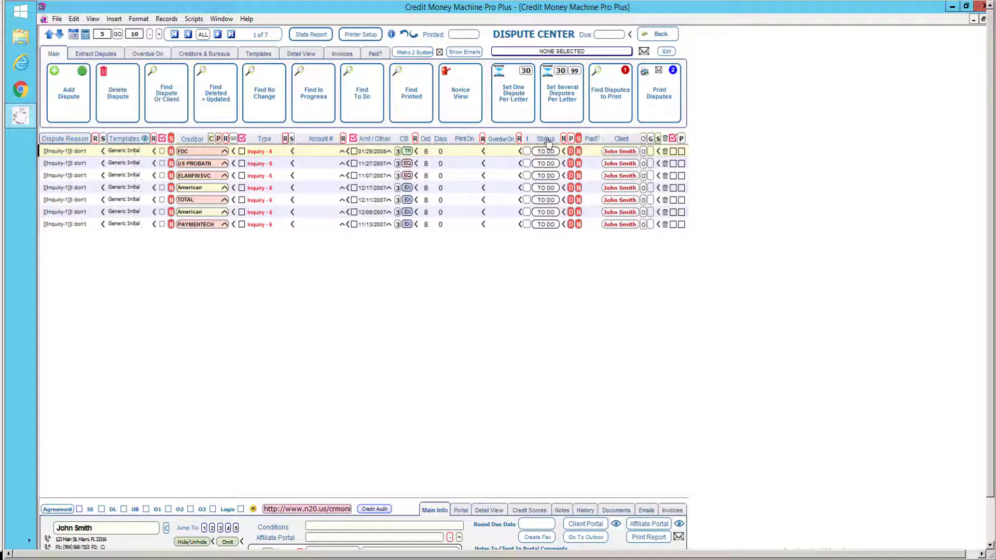
Change the status of all seven inquiry disputes to ON HOLD, then show ALL disputes again.
{"action": "mouse_move", "coordinate": [549, 141]}
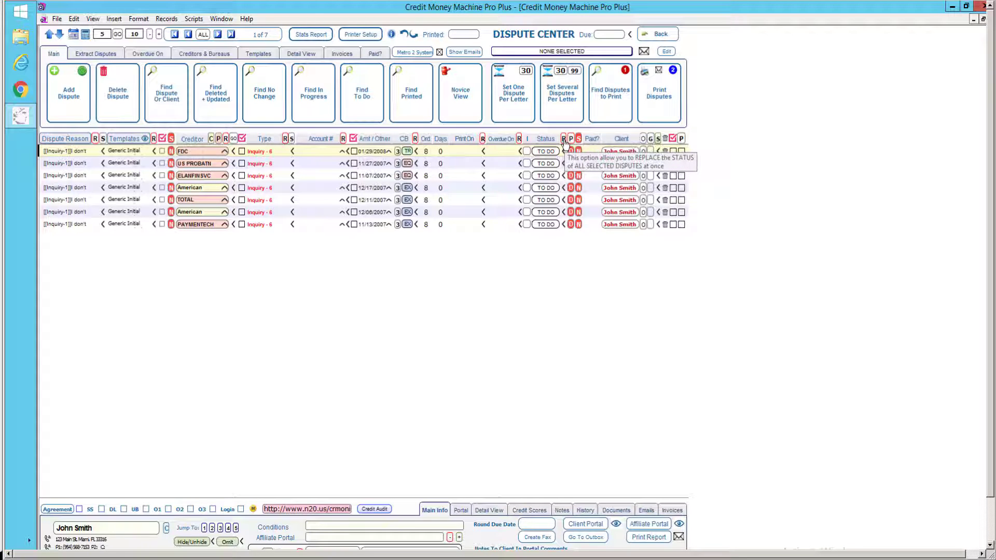
{"action": "left_click", "coordinate": [564, 139]}
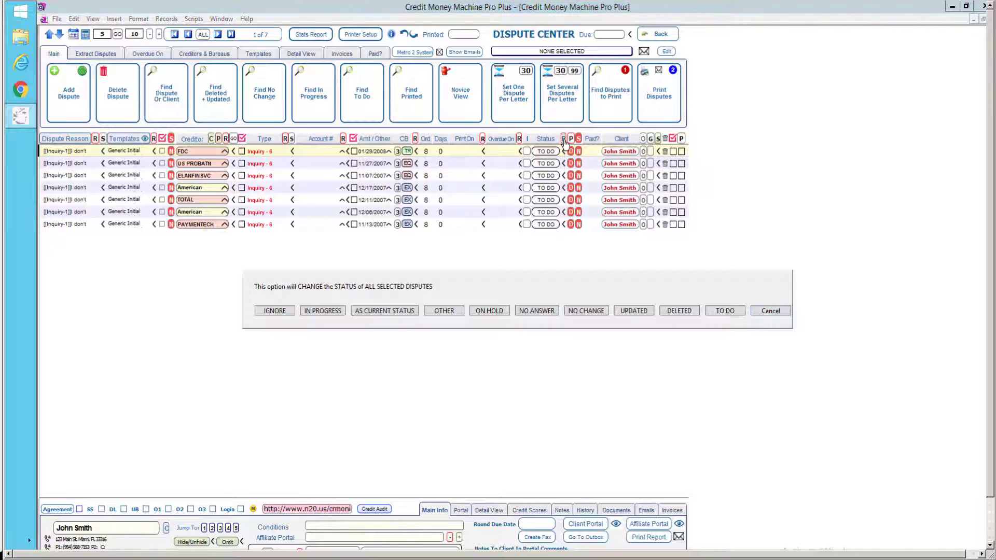
{"action": "left_click", "coordinate": [490, 311]}
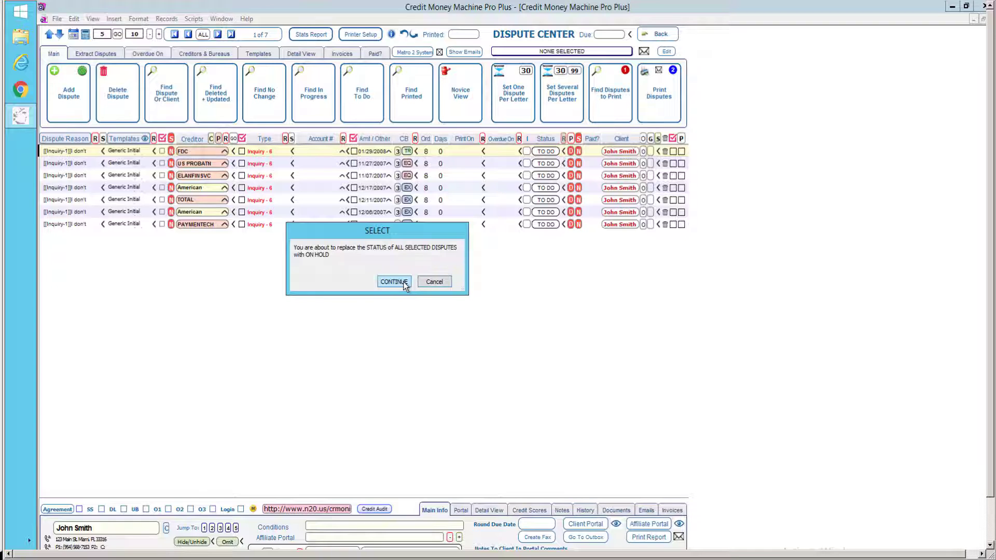
{"action": "left_click", "coordinate": [394, 281]}
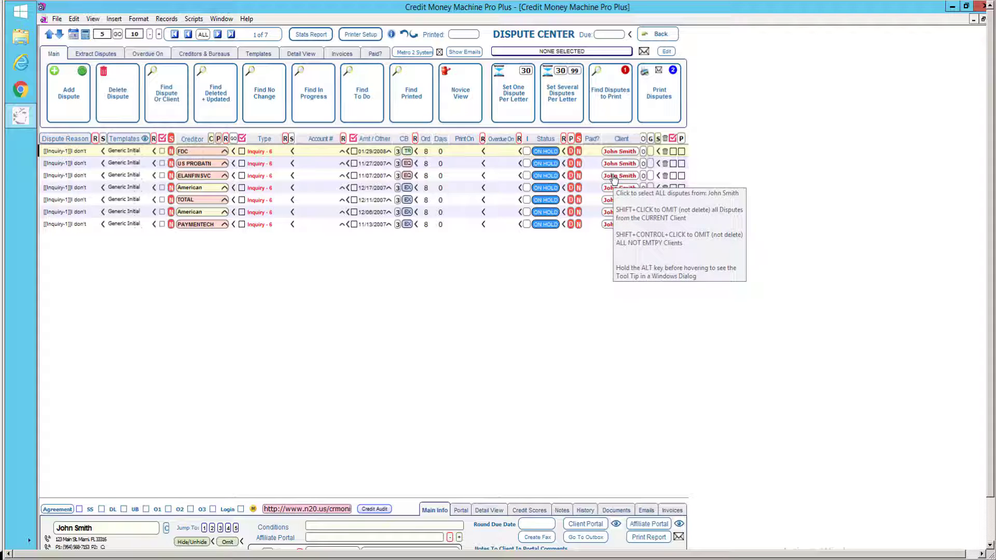
{"action": "left_click", "coordinate": [614, 178]}
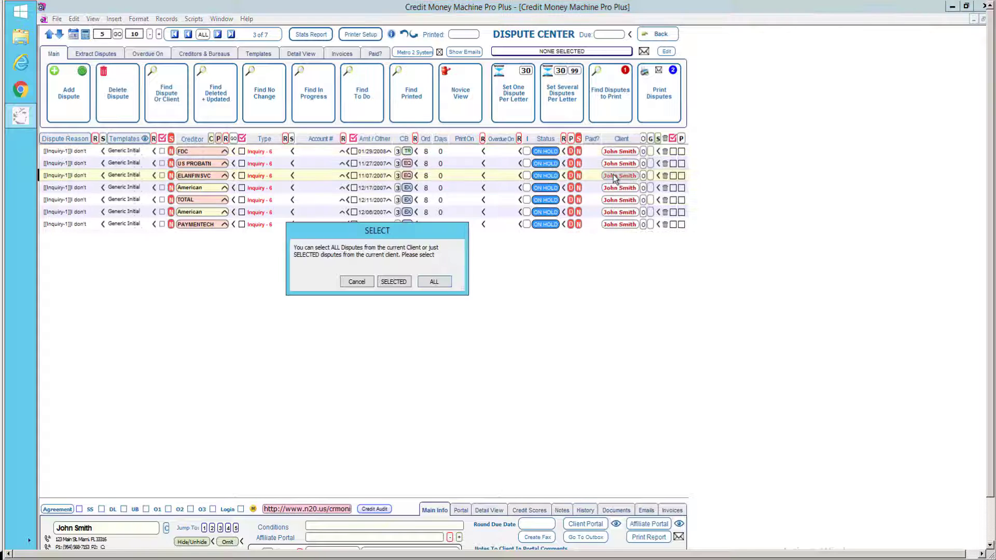
{"action": "left_click", "coordinate": [434, 281]}
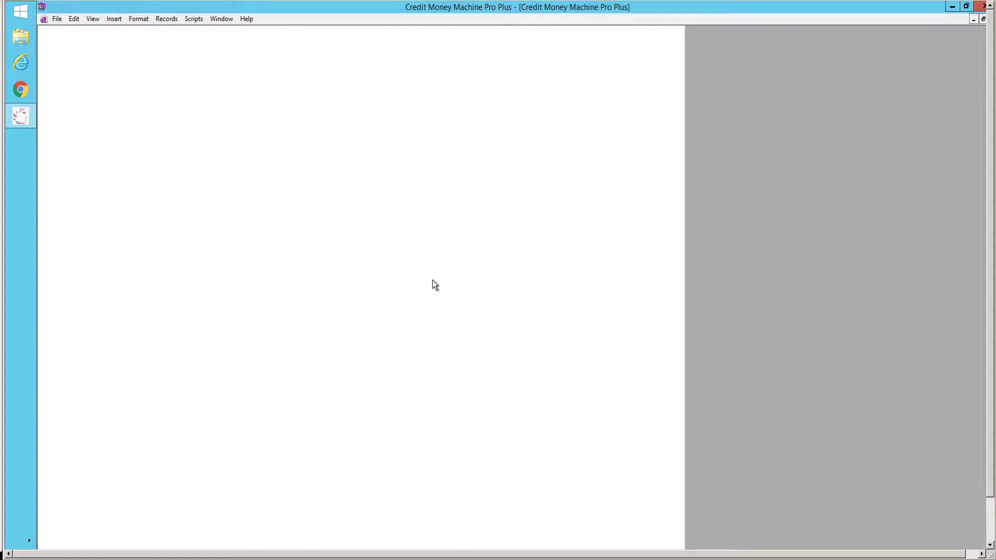
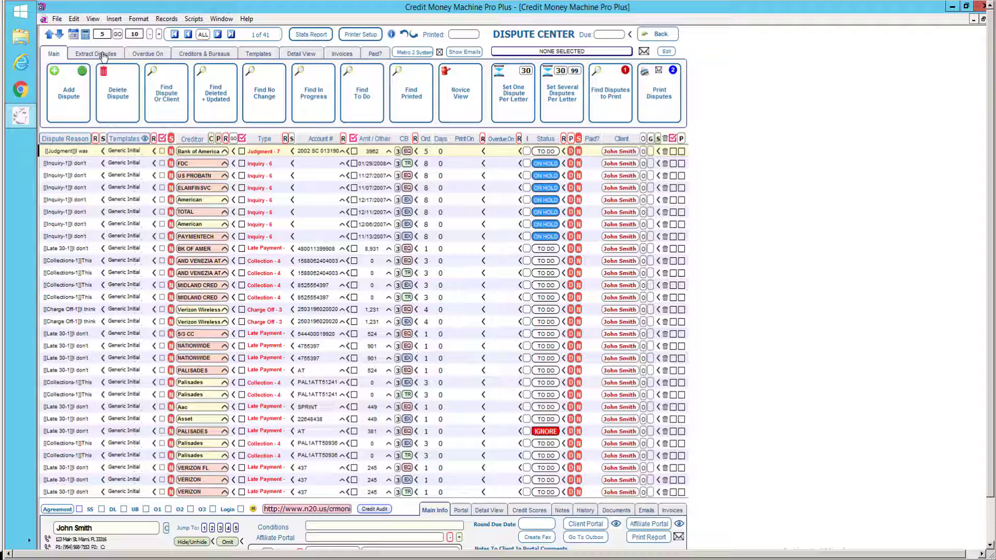
Visit the dispute extraction area, filter to Collection disputes, then show all the client's disputes again.
{"action": "left_click", "coordinate": [103, 55]}
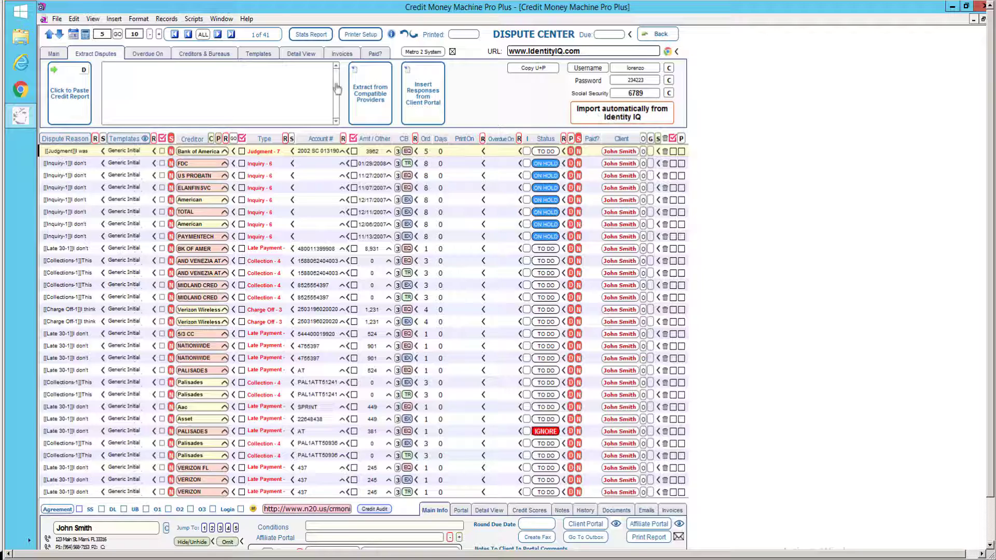
{"action": "left_click", "coordinate": [58, 52]}
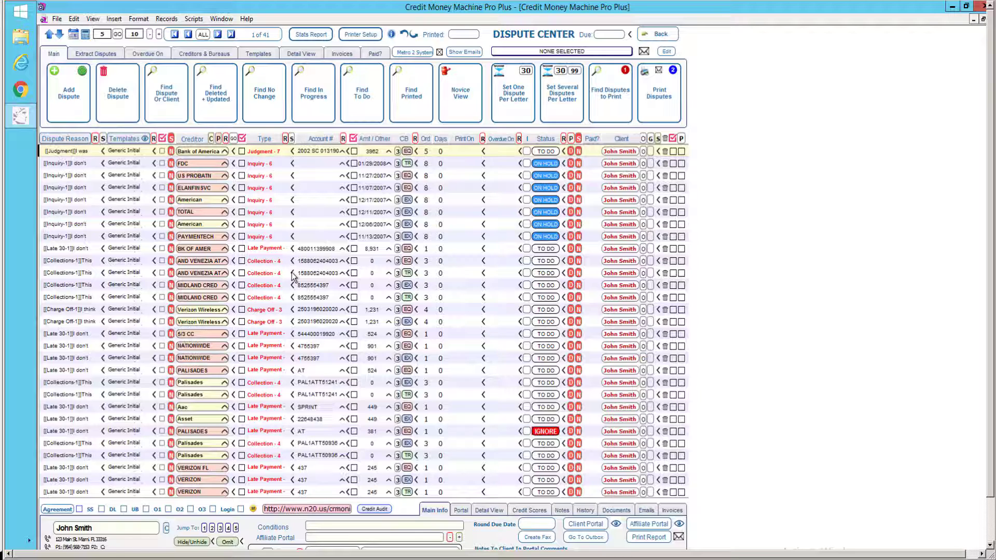
{"action": "left_click", "coordinate": [292, 274]}
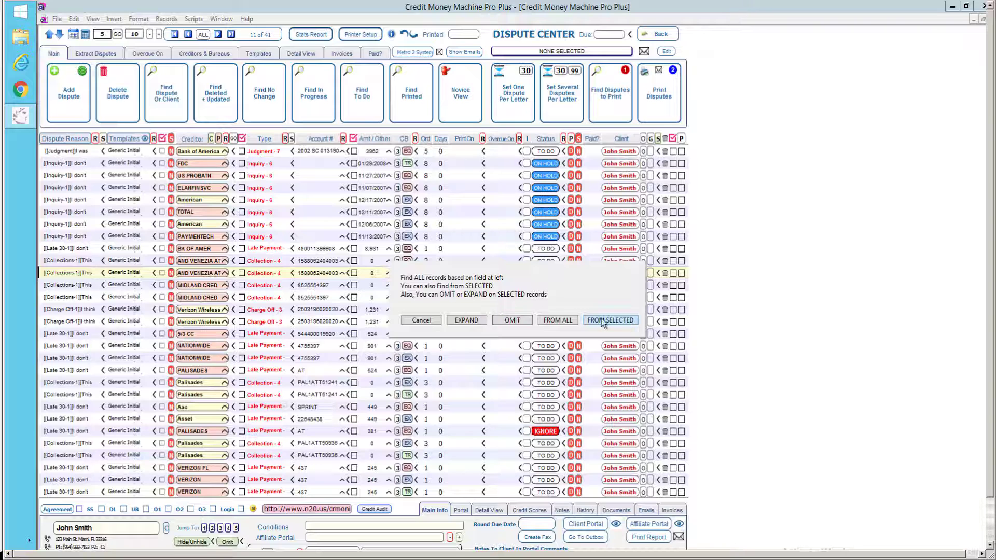
{"action": "left_click", "coordinate": [602, 320]}
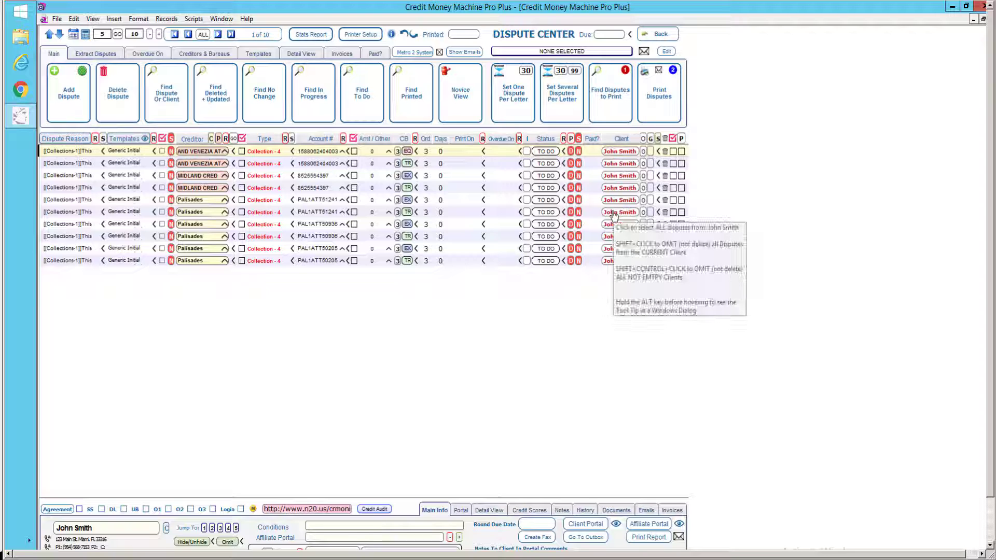
{"action": "left_click", "coordinate": [614, 212]}
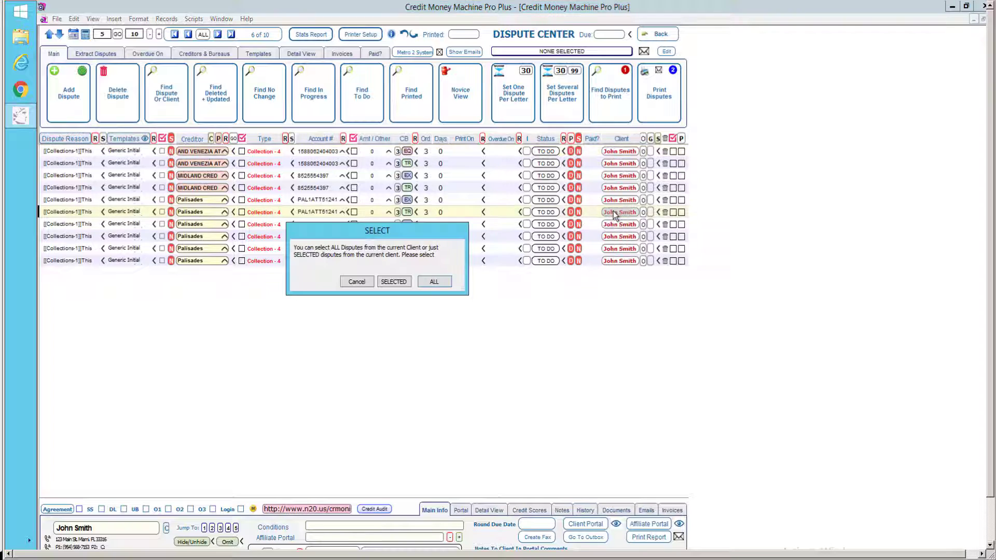
{"action": "left_click", "coordinate": [434, 283]}
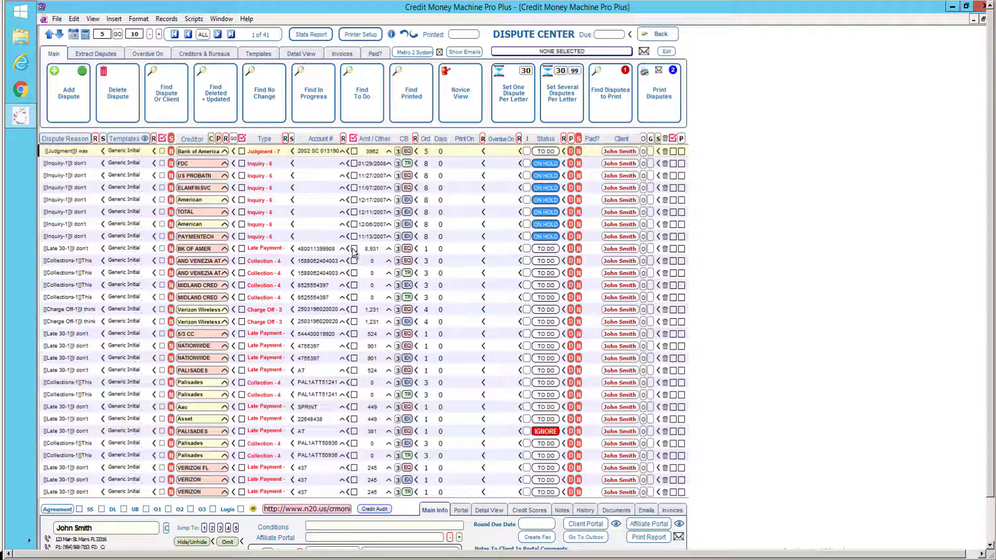
Tick the BK OF AMER, MIDLAND CRED, 5/3 CC and NATIONWIDE disputes, then clear all checkmarks.
{"action": "left_click", "coordinate": [353, 248]}
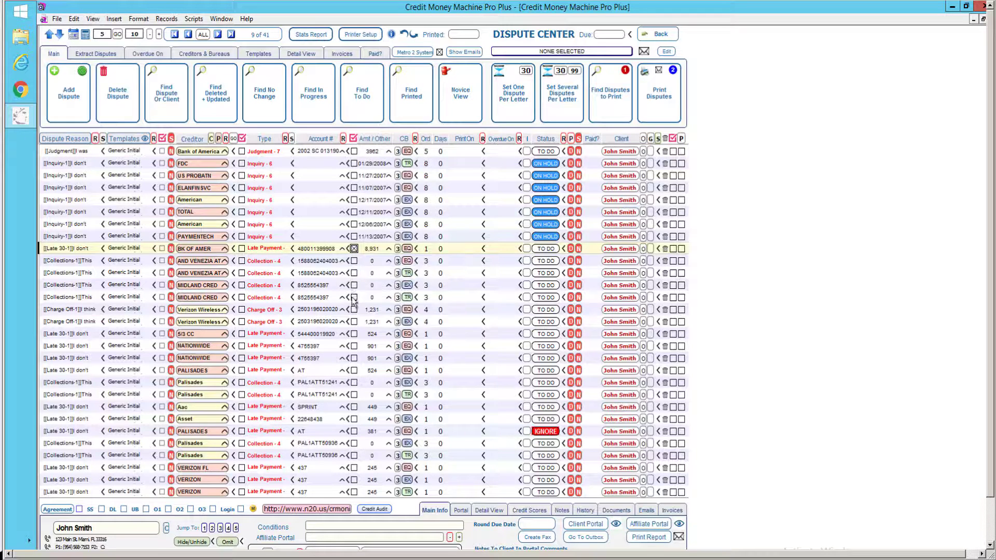
{"action": "left_click", "coordinate": [353, 297]}
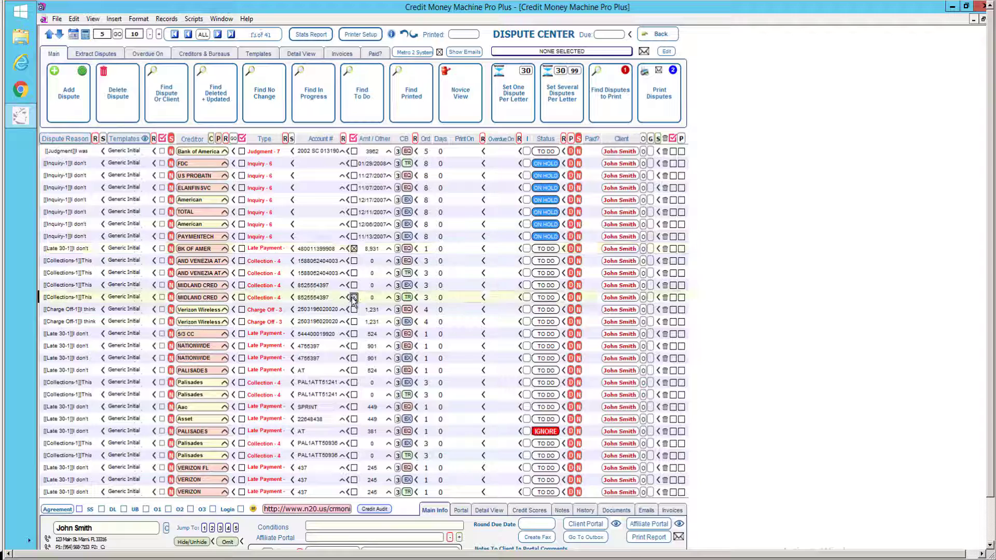
{"action": "left_click", "coordinate": [354, 334]}
{"action": "left_click", "coordinate": [354, 357]}
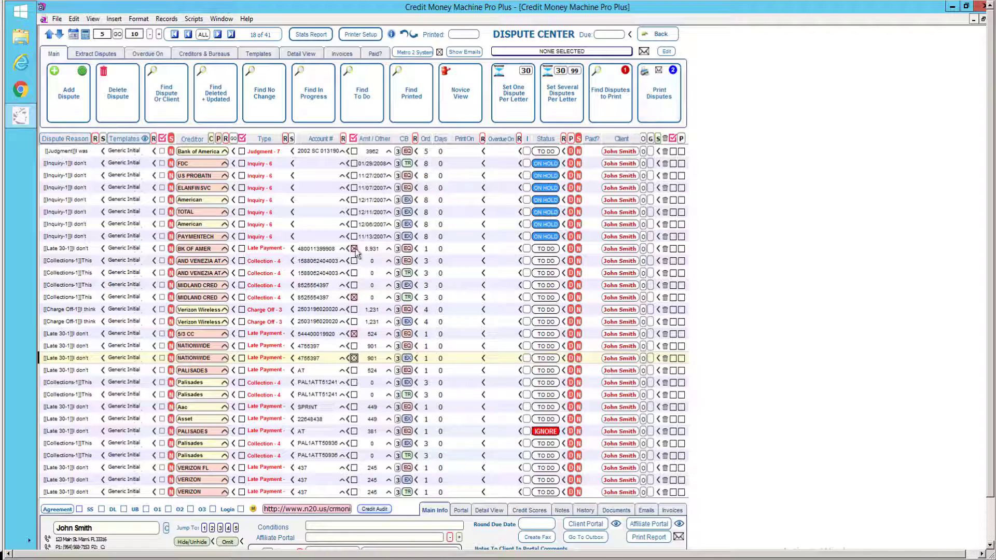
{"action": "mouse_move", "coordinate": [357, 252]}
{"action": "left_click", "coordinate": [355, 139]}
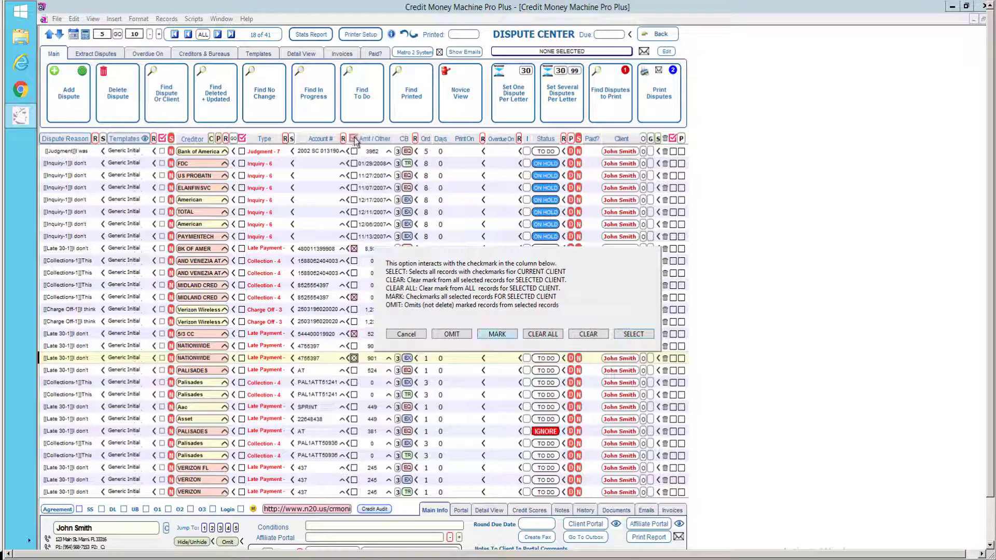
{"action": "key", "text": "Tab"}
{"action": "key", "text": "Tab"}
{"action": "left_click", "coordinate": [551, 335]}
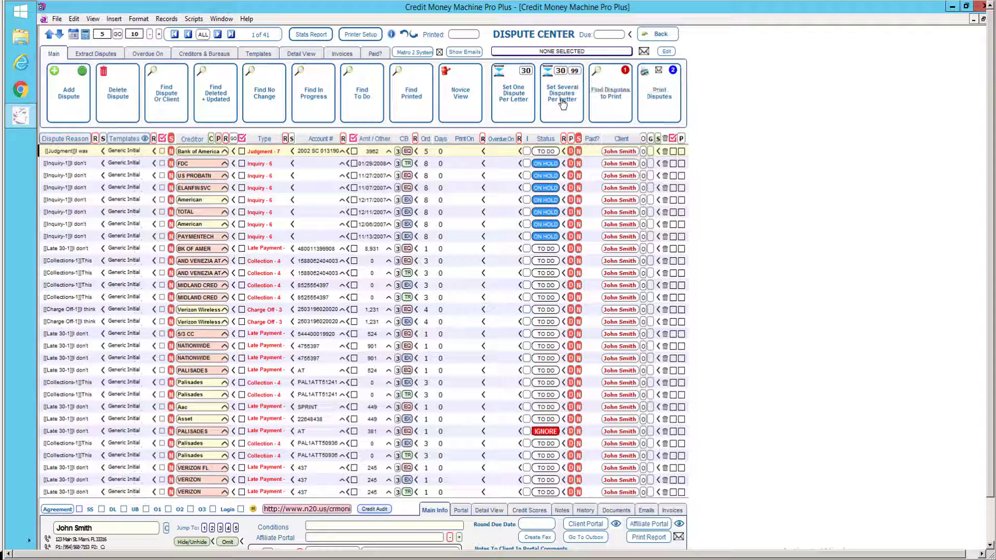
Try setting several disputes per letter, then cancel the grouping.
{"action": "left_click", "coordinate": [563, 103]}
{"action": "left_click", "coordinate": [559, 94]}
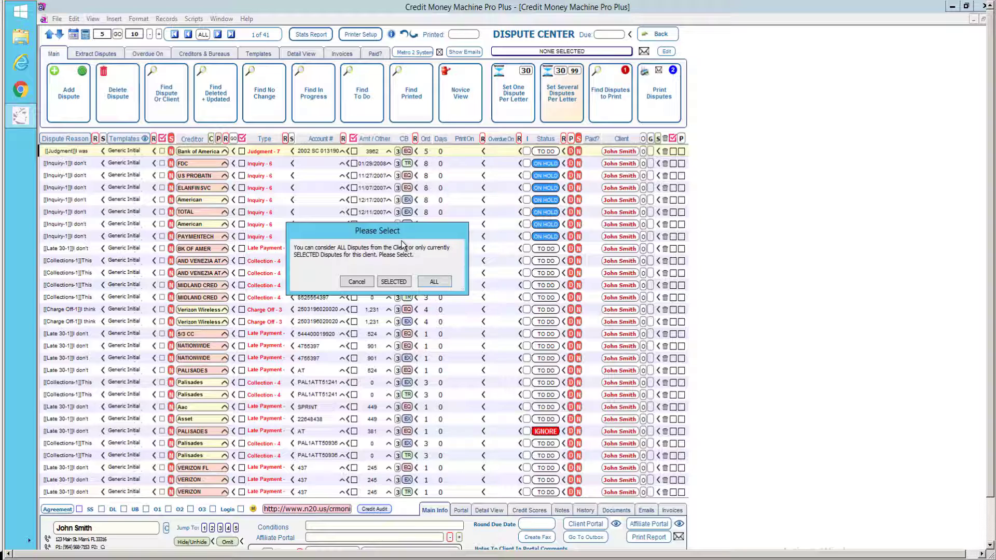
{"action": "left_click", "coordinate": [357, 283]}
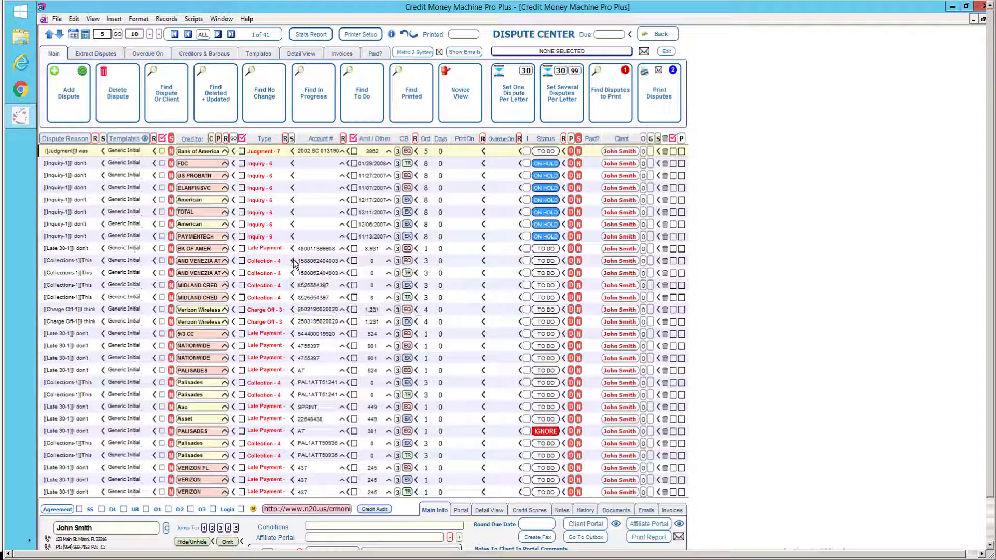
Filter the list to the 10 Collection disputes and dismiss the chat notification.
{"action": "left_click", "coordinate": [292, 261]}
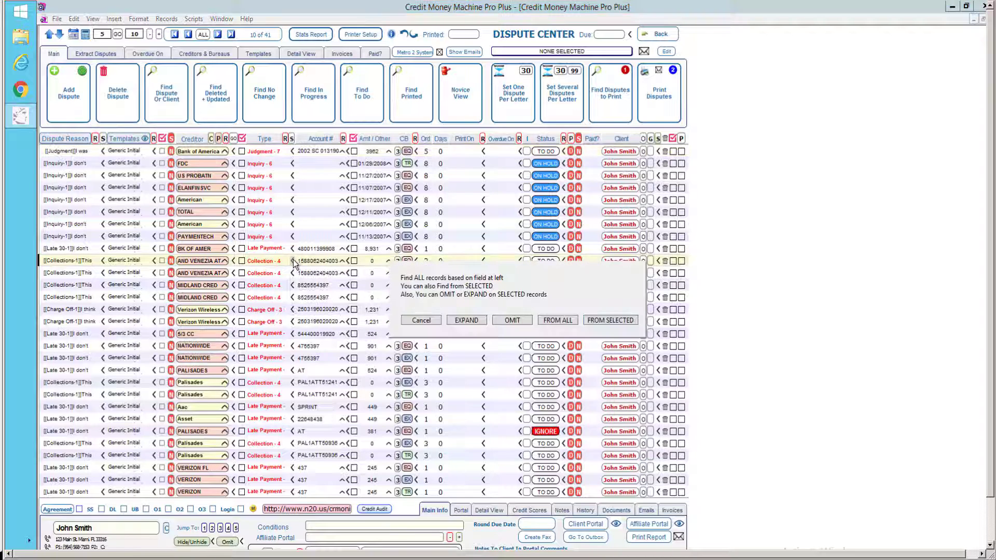
{"action": "left_click", "coordinate": [604, 321]}
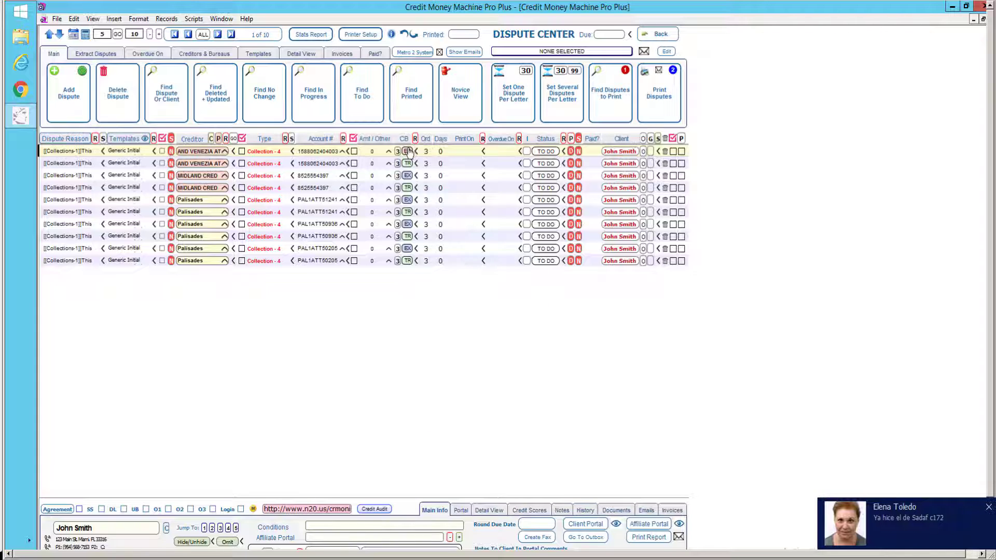
{"action": "left_click", "coordinate": [408, 151]}
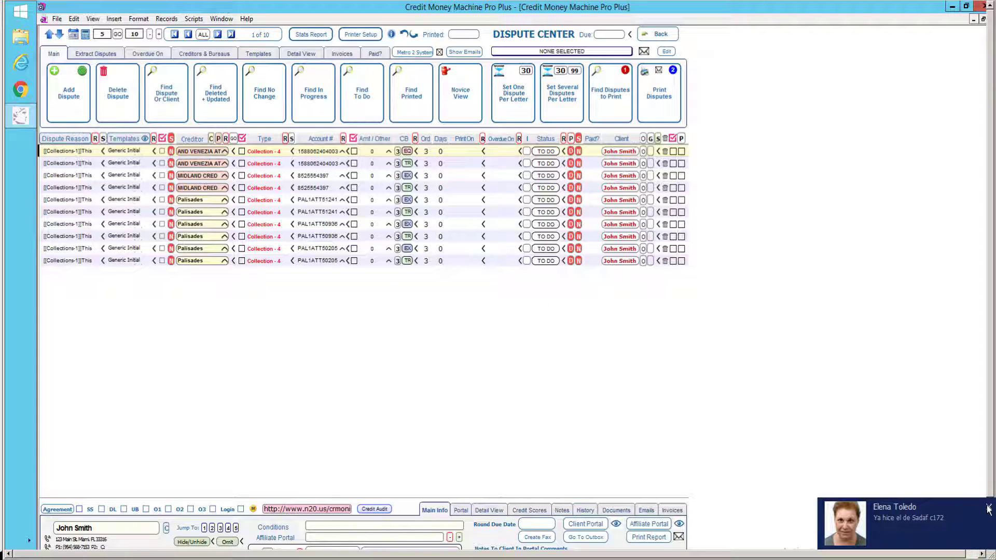
{"action": "left_click", "coordinate": [988, 507]}
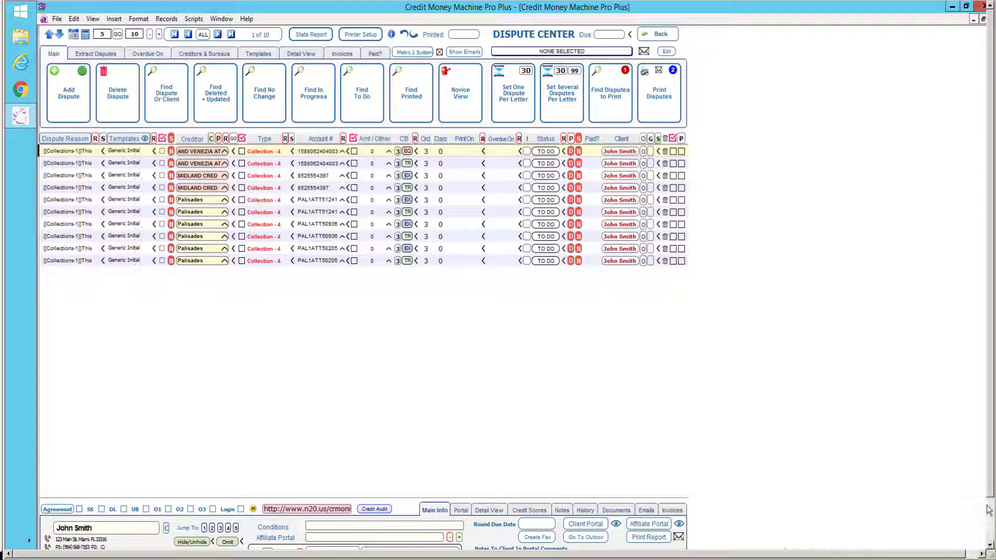
{"action": "left_click", "coordinate": [556, 102]}
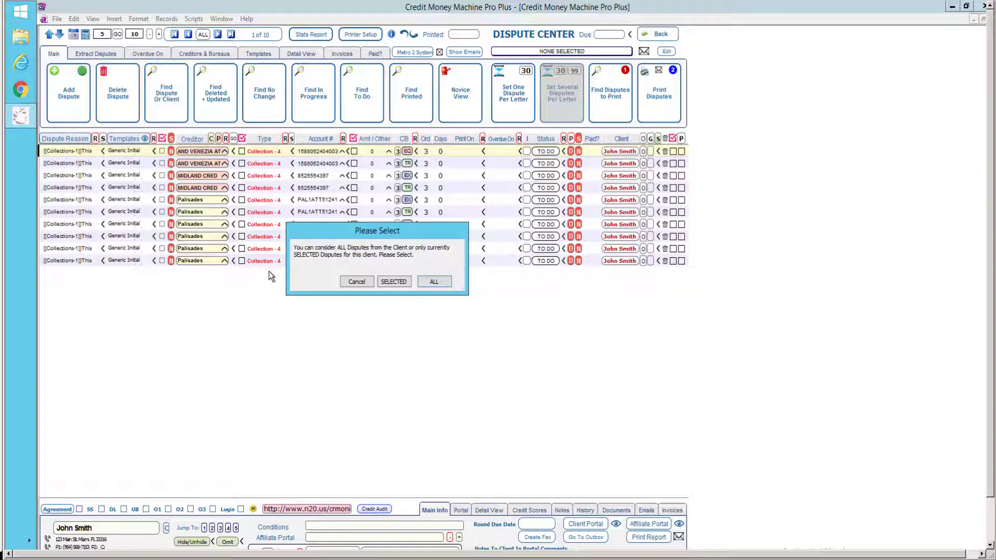
Group only the selected Collection disputes into bureau letters of 1, 4 and 5, dated 01/27/20.
{"action": "left_click", "coordinate": [392, 282]}
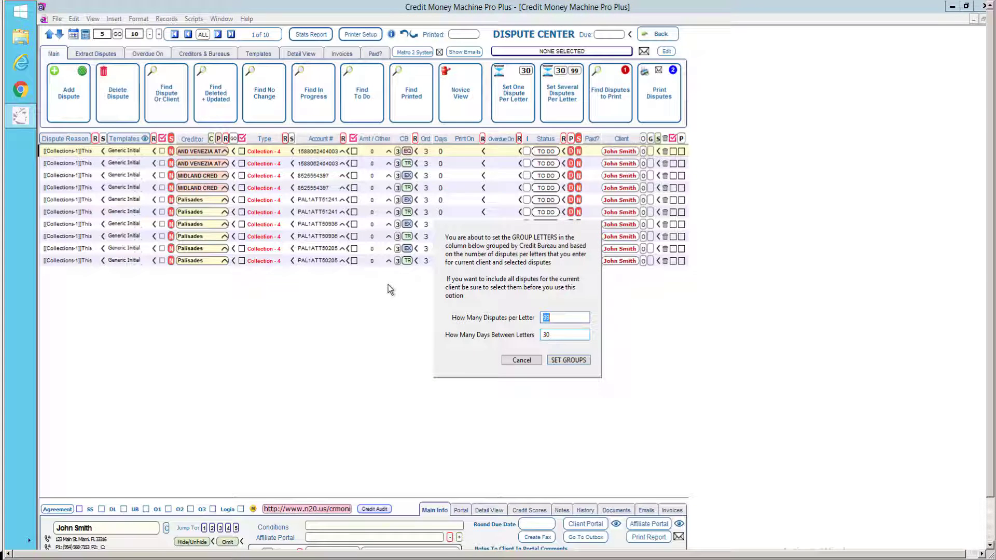
{"action": "left_click", "coordinate": [566, 360]}
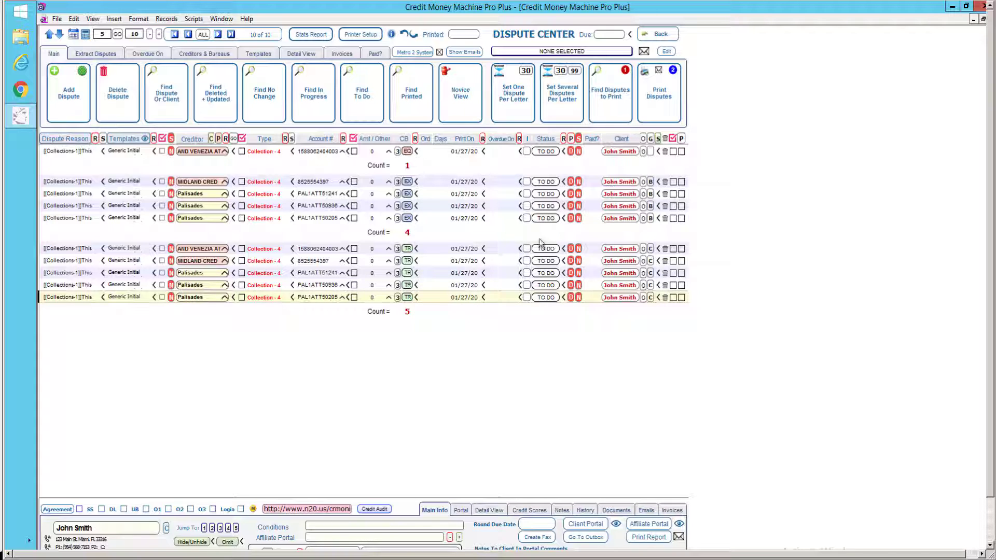
{"action": "mouse_move", "coordinate": [409, 313]}
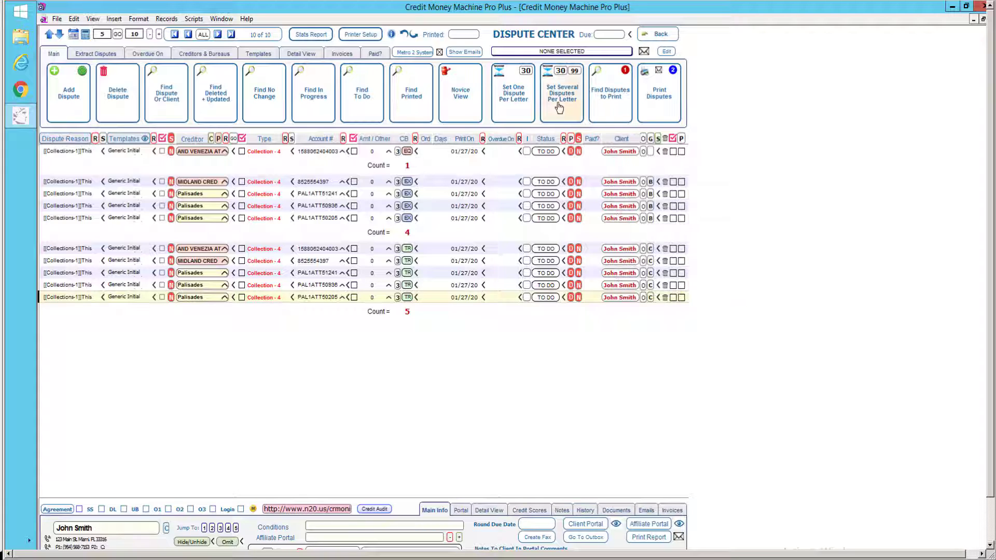
{"action": "left_click", "coordinate": [558, 108]}
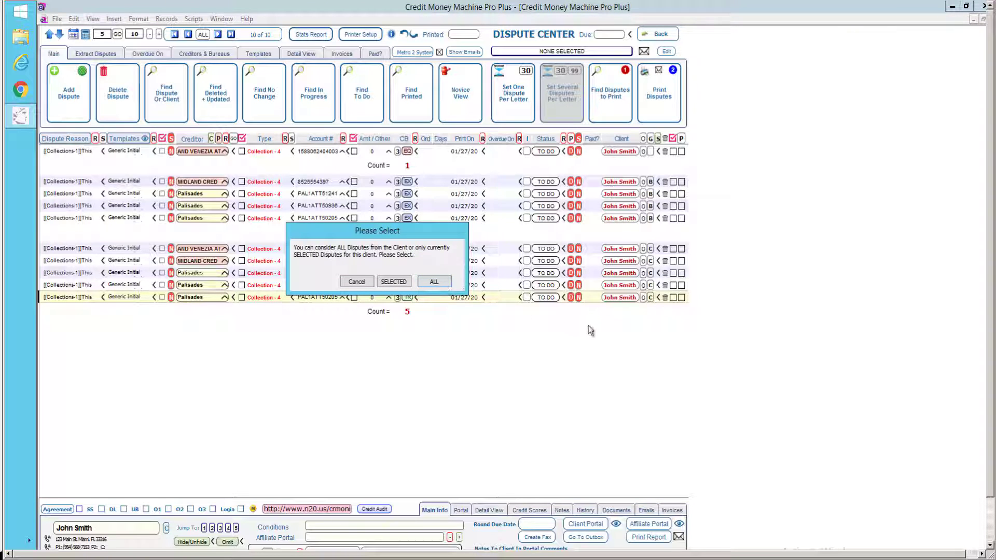
{"action": "left_click", "coordinate": [433, 283]}
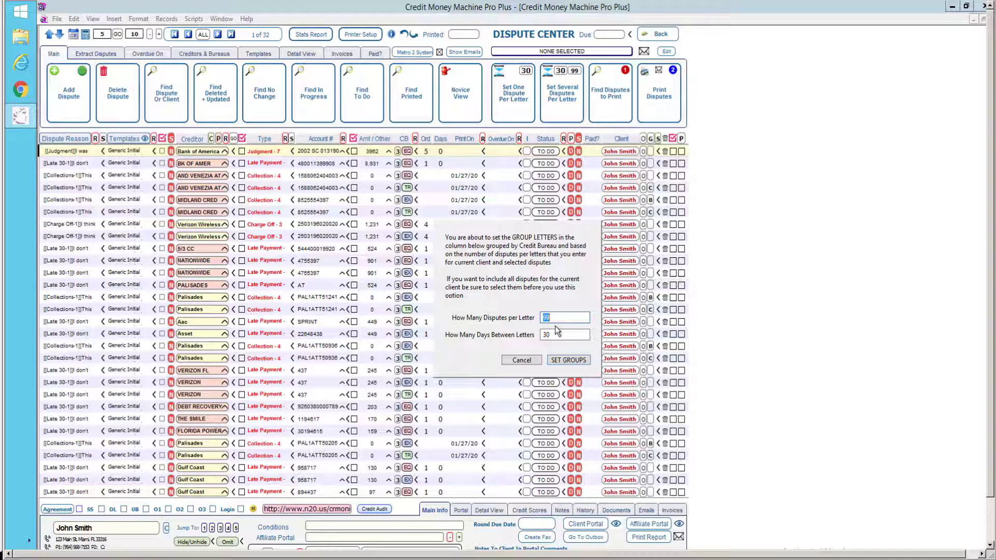
{"action": "left_click", "coordinate": [562, 358]}
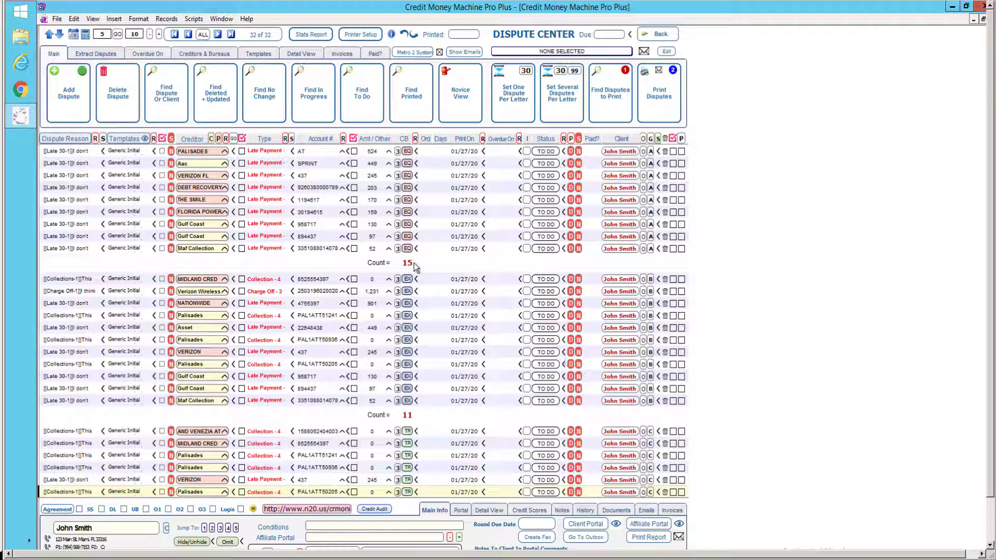
{"action": "mouse_move", "coordinate": [416, 267]}
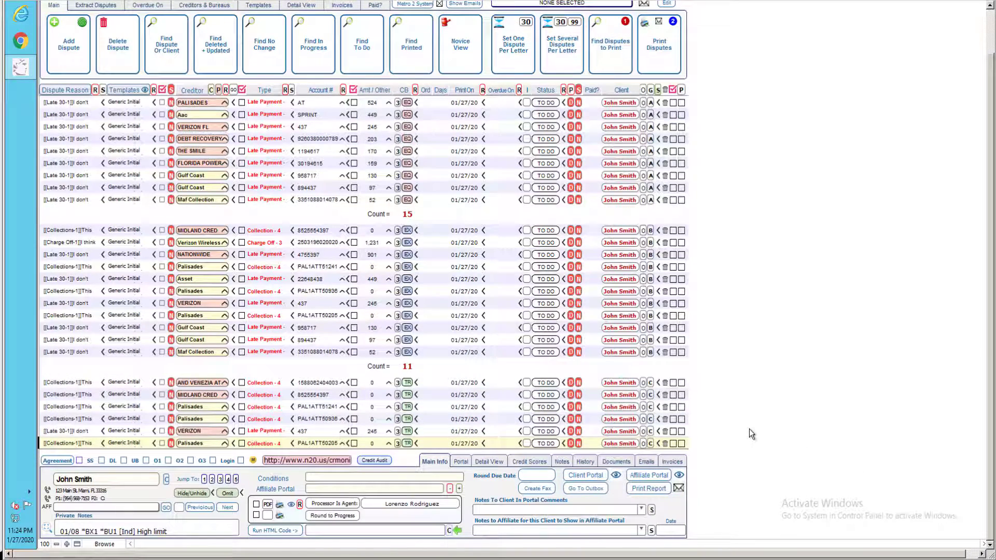
{"action": "key", "text": "Up"}
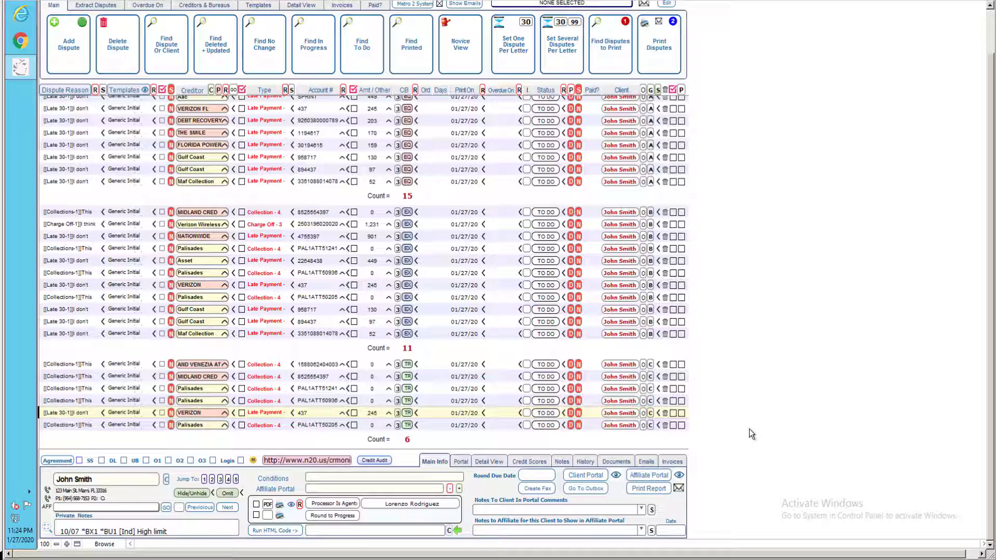
{"action": "left_click", "coordinate": [989, 34]}
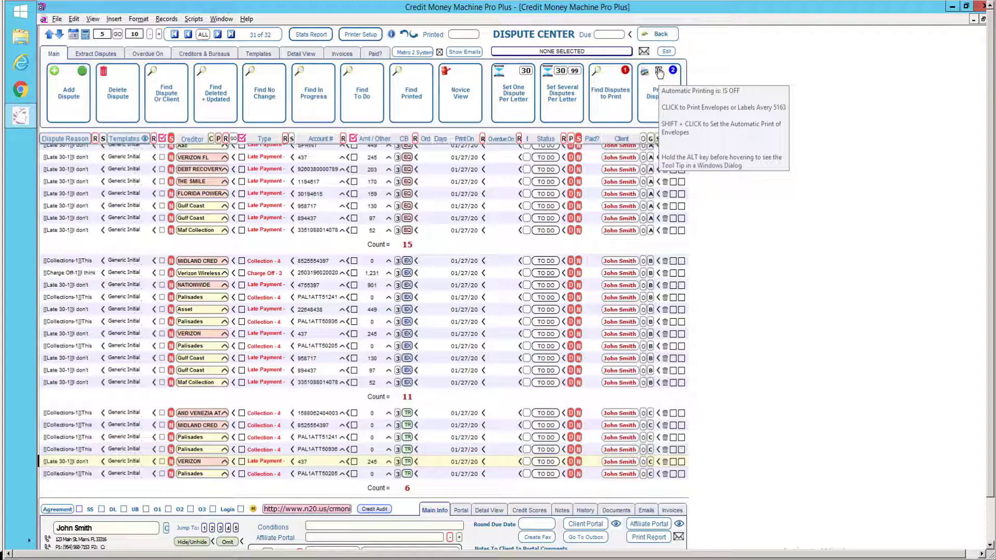
Print the envelope paper insert and turn automatic envelope printing on.
{"action": "left_click", "coordinate": [658, 73]}
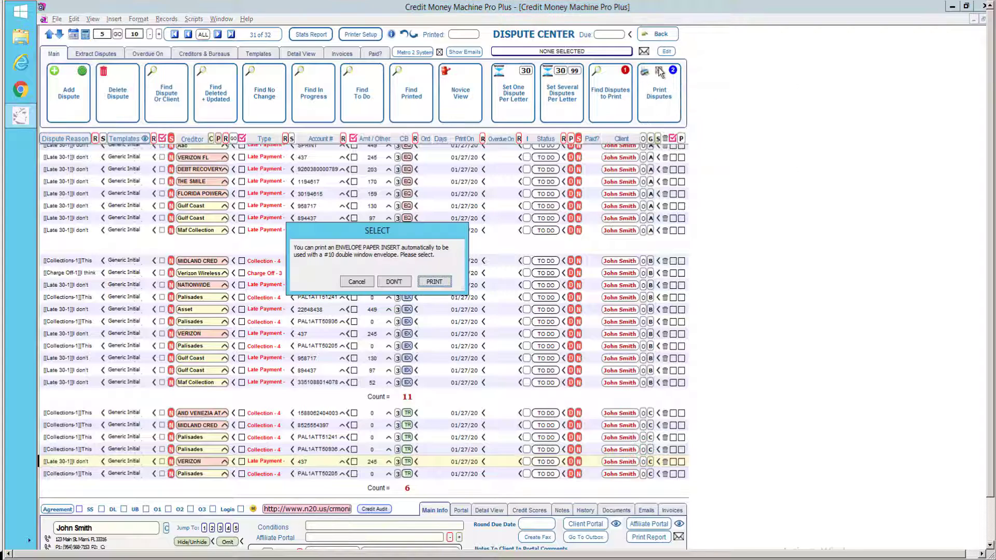
{"action": "left_click", "coordinate": [434, 281]}
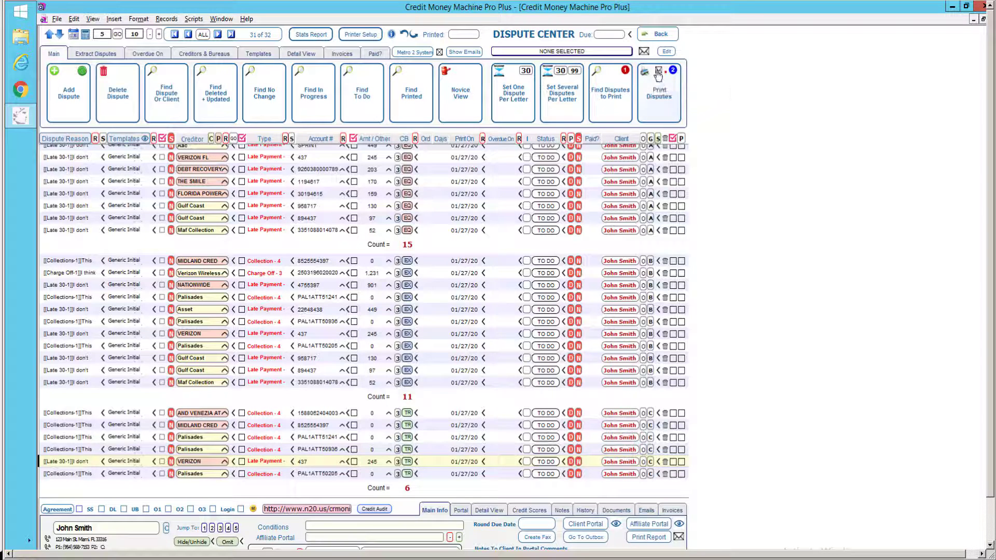
{"action": "mouse_move", "coordinate": [657, 74]}
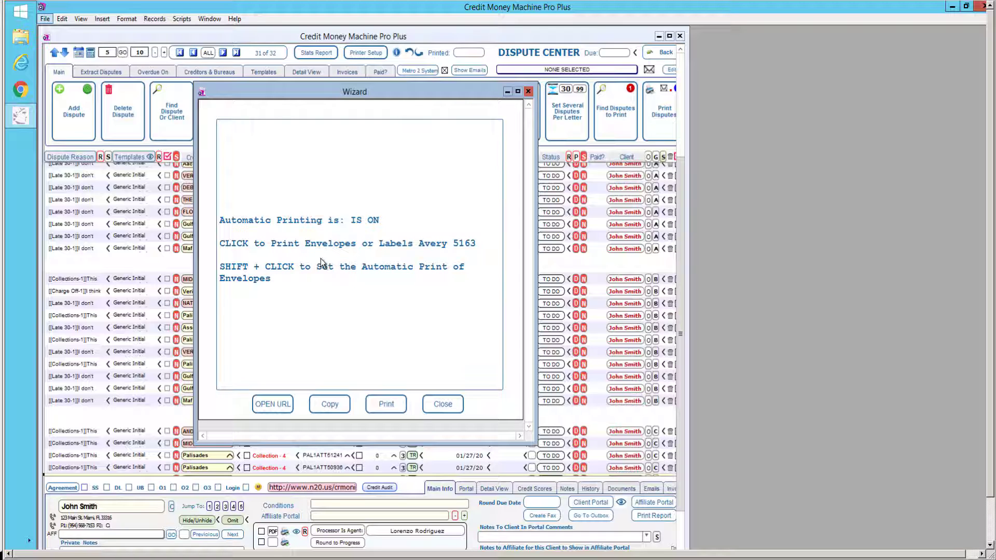
{"action": "left_click", "coordinate": [442, 404]}
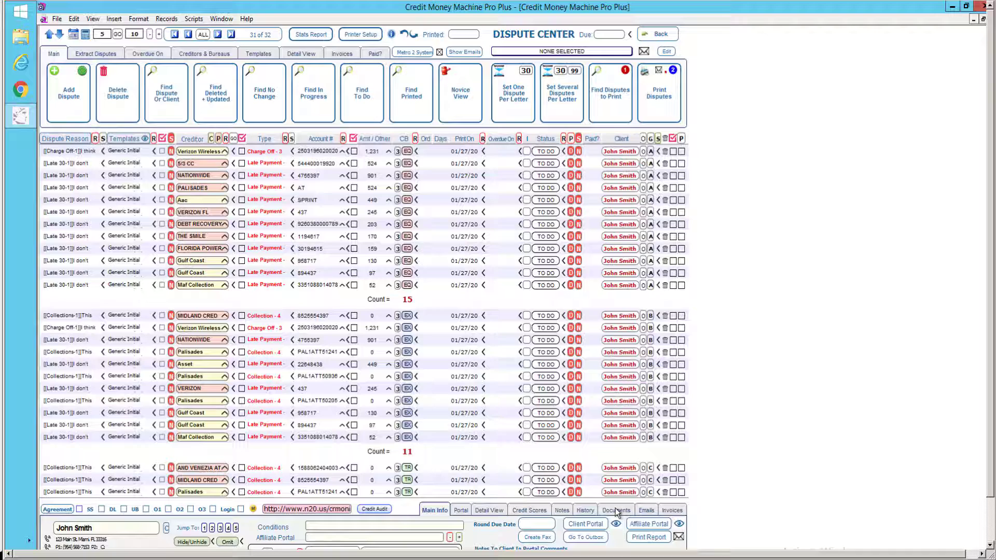
Create a new blank extra field in the client's Documents & Xtra Fields list.
{"action": "left_click", "coordinate": [615, 509]}
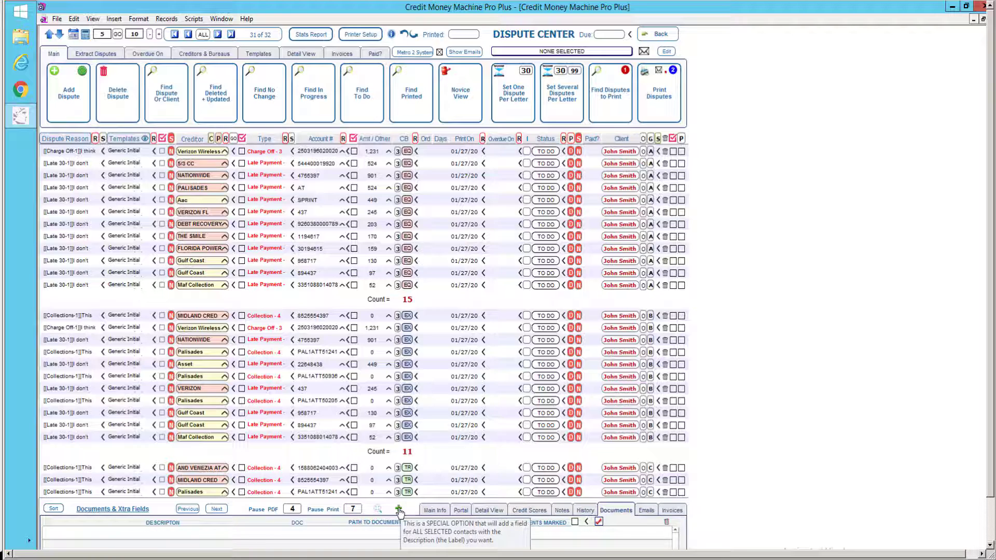
{"action": "left_click", "coordinate": [398, 510]}
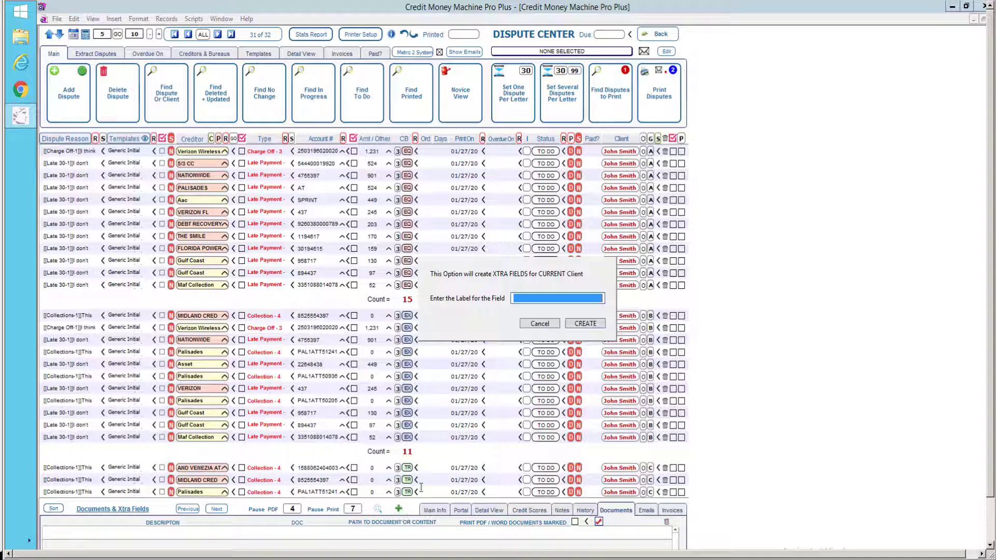
{"action": "left_click", "coordinate": [591, 324]}
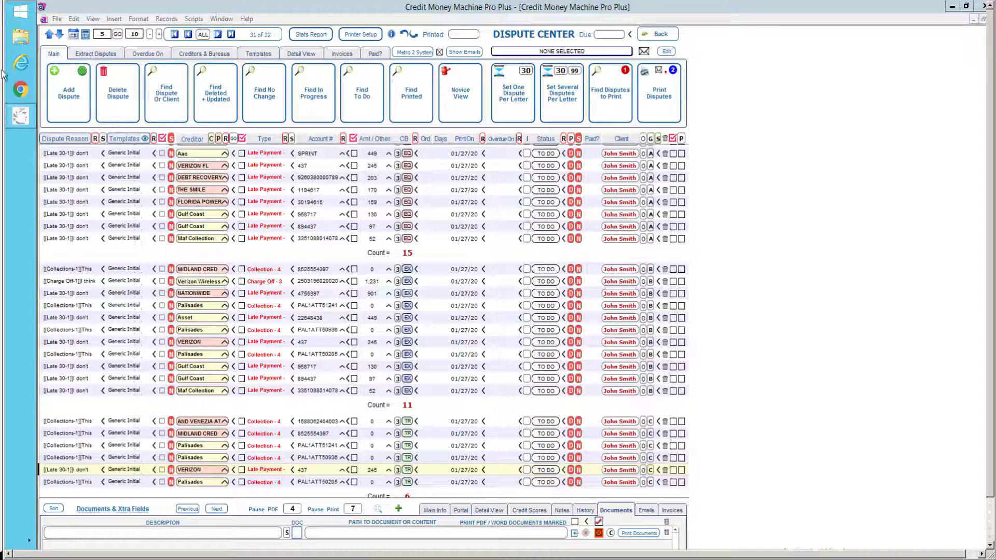
Attach SS Sample.pdf from Program Files (x86) > Credit Money Machine Pro Plus > documents.
{"action": "left_click", "coordinate": [573, 531]}
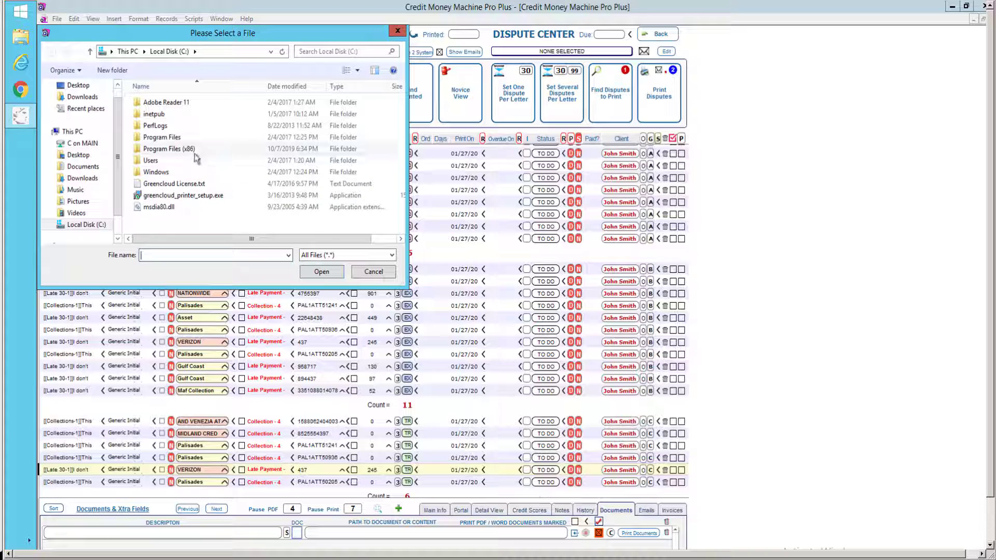
{"action": "double_click", "coordinate": [188, 149]}
{"action": "double_click", "coordinate": [188, 139]}
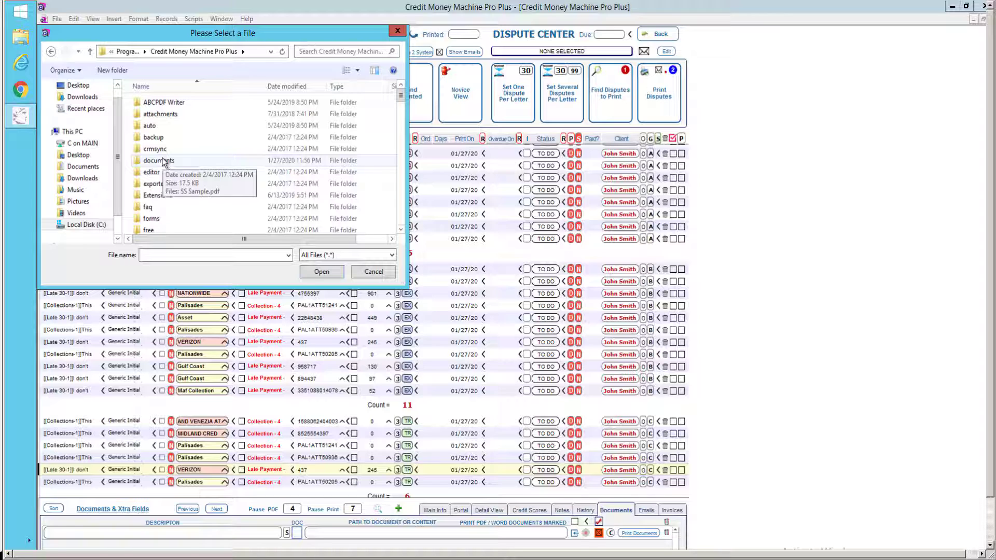
{"action": "double_click", "coordinate": [165, 161]}
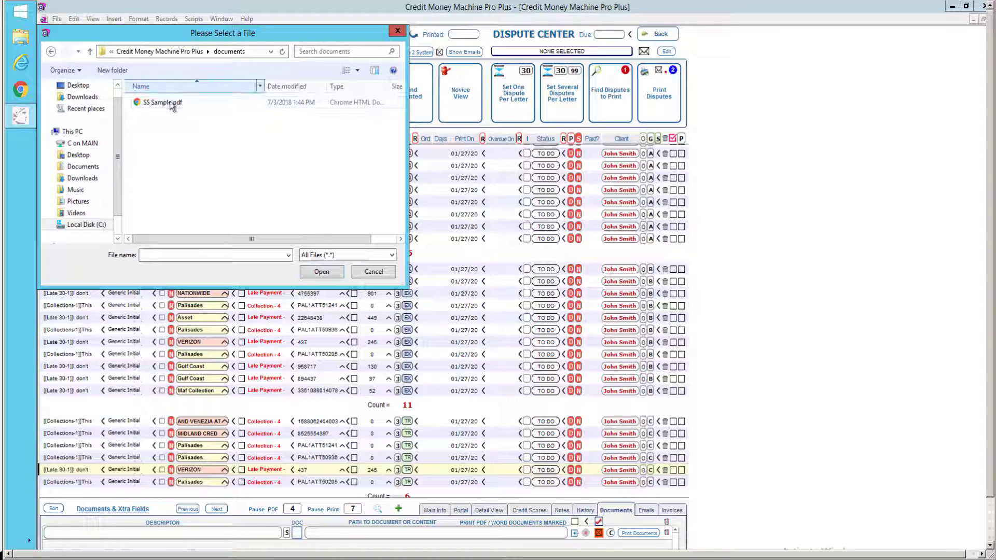
{"action": "left_click", "coordinate": [170, 101]}
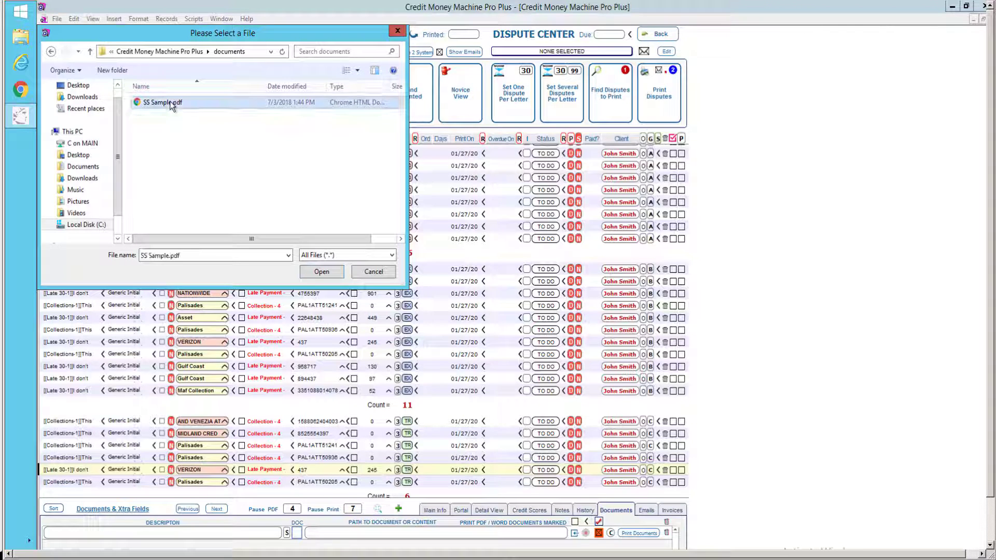
{"action": "left_click", "coordinate": [169, 101]}
{"action": "left_click", "coordinate": [321, 272]}
{"action": "left_click", "coordinate": [316, 272]}
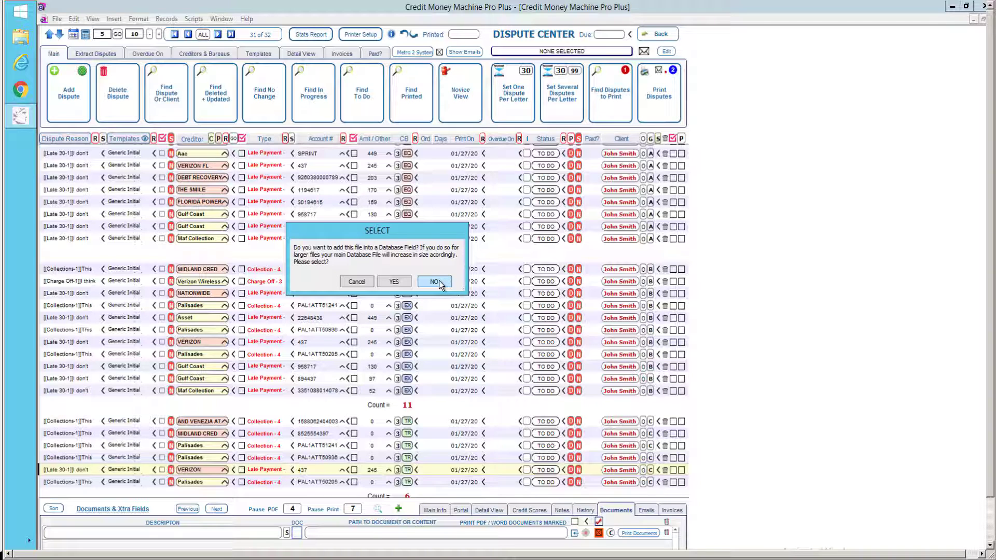
Keep SS Sample.pdf as a linked file rather than storing it in the database.
{"action": "left_click", "coordinate": [436, 281]}
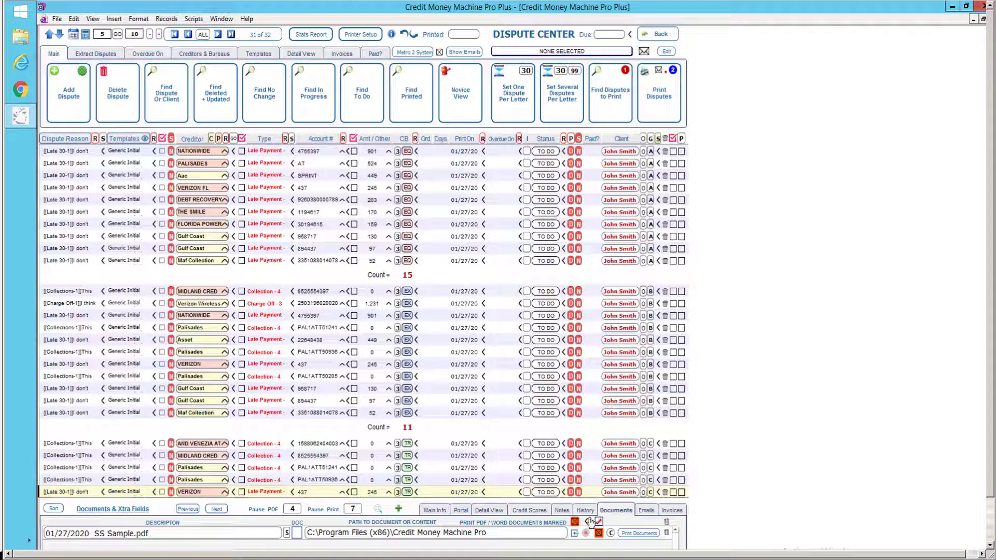
Finish editing the new document's description and return to the dispute list.
{"action": "left_click", "coordinate": [991, 530]}
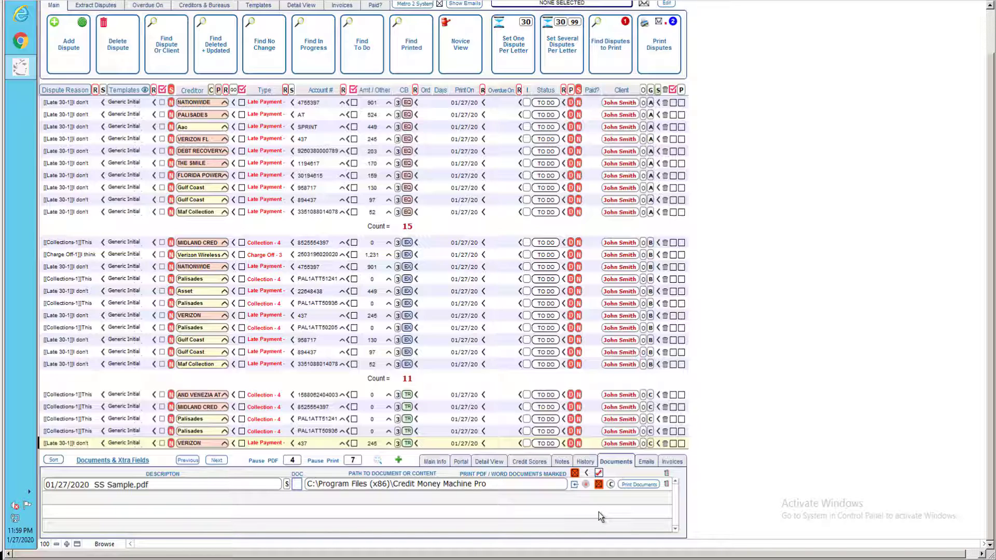
{"action": "mouse_move", "coordinate": [586, 486]}
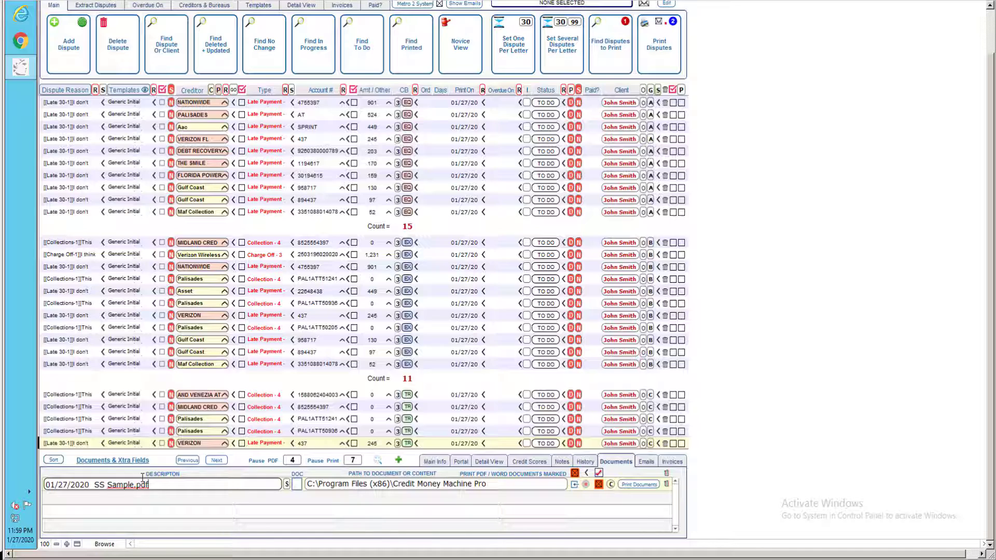
{"action": "left_click", "coordinate": [781, 456]}
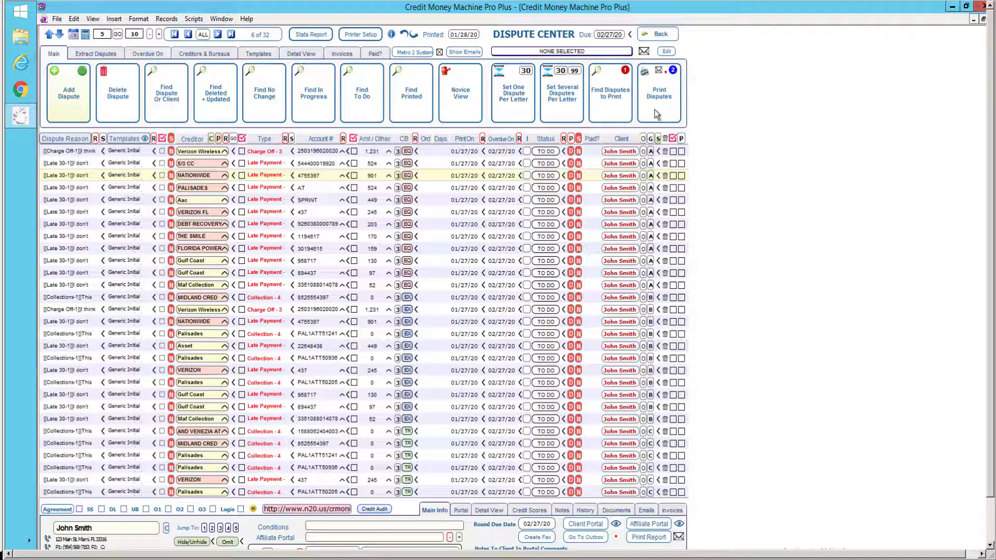
Start printing all shown disputes, sending the letters to the printer.
{"action": "left_click", "coordinate": [616, 510]}
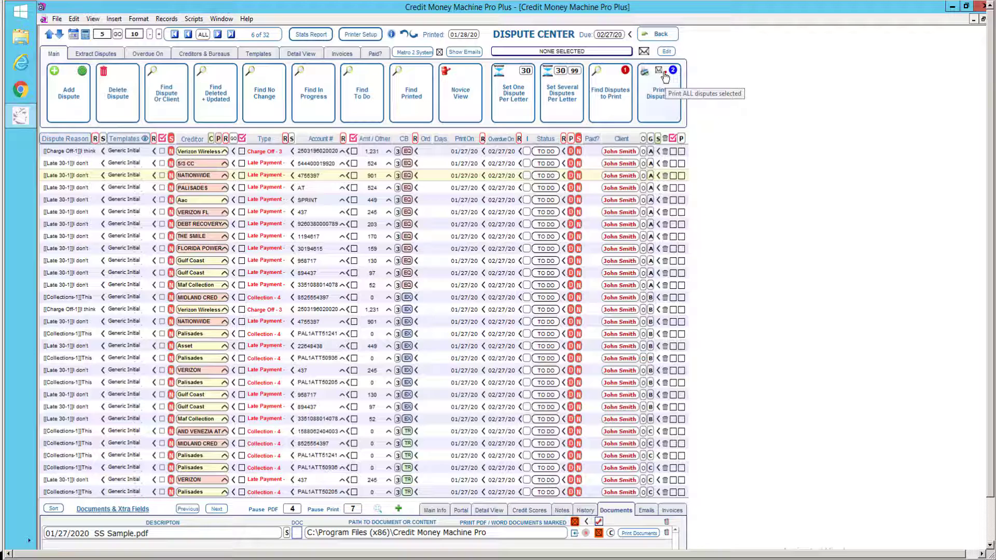
{"action": "left_click", "coordinate": [660, 108]}
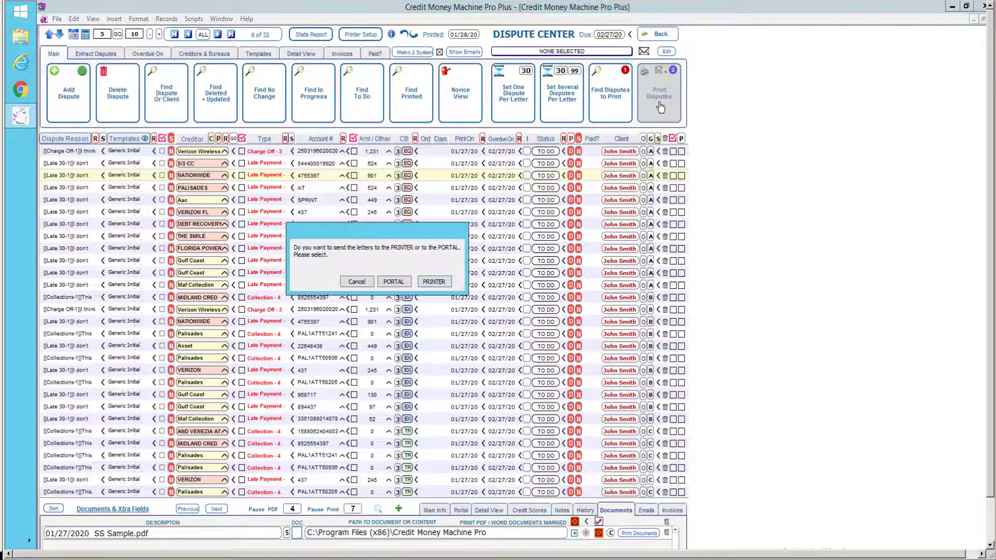
{"action": "left_click", "coordinate": [392, 283]}
{"action": "left_click", "coordinate": [433, 281]}
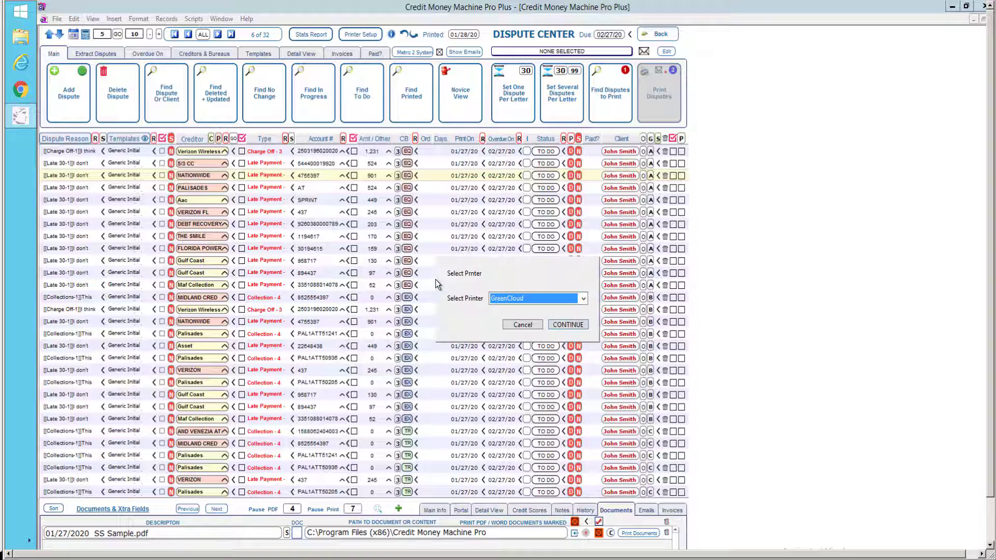
Print all browsed disputes to GreenCloud, marking the 32 disputes In Progress.
{"action": "left_click", "coordinate": [571, 325]}
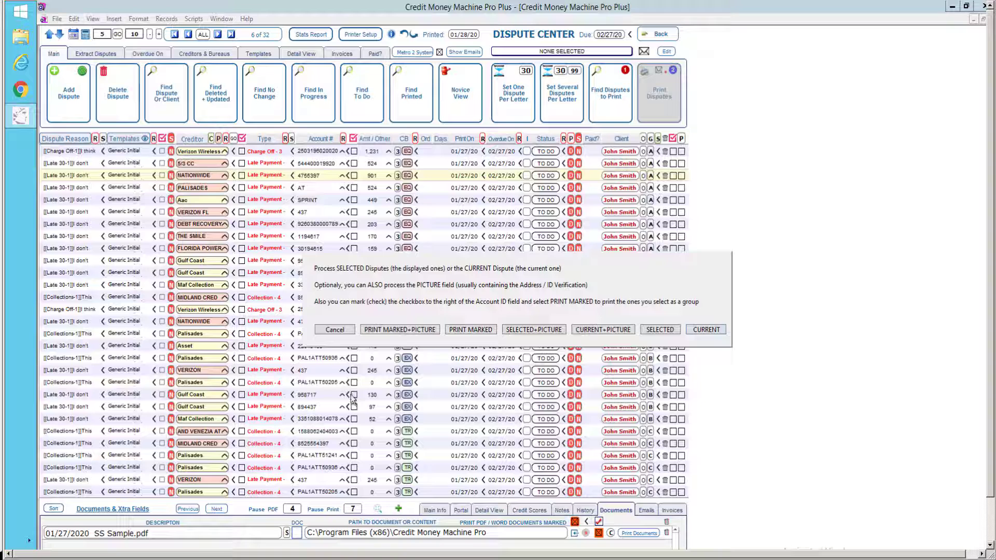
{"action": "left_click", "coordinate": [661, 329]}
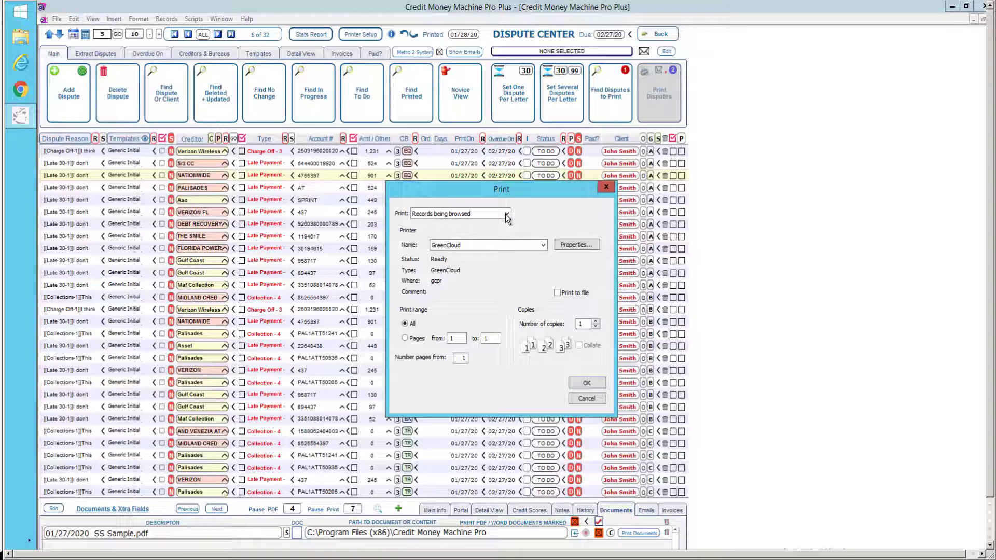
{"action": "left_click", "coordinate": [584, 385]}
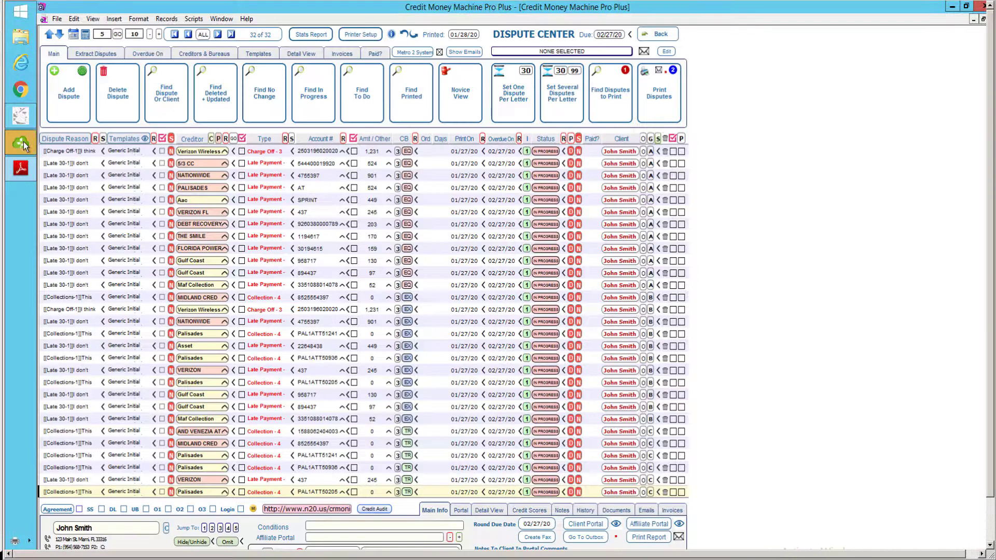
{"action": "mouse_move", "coordinate": [23, 142]}
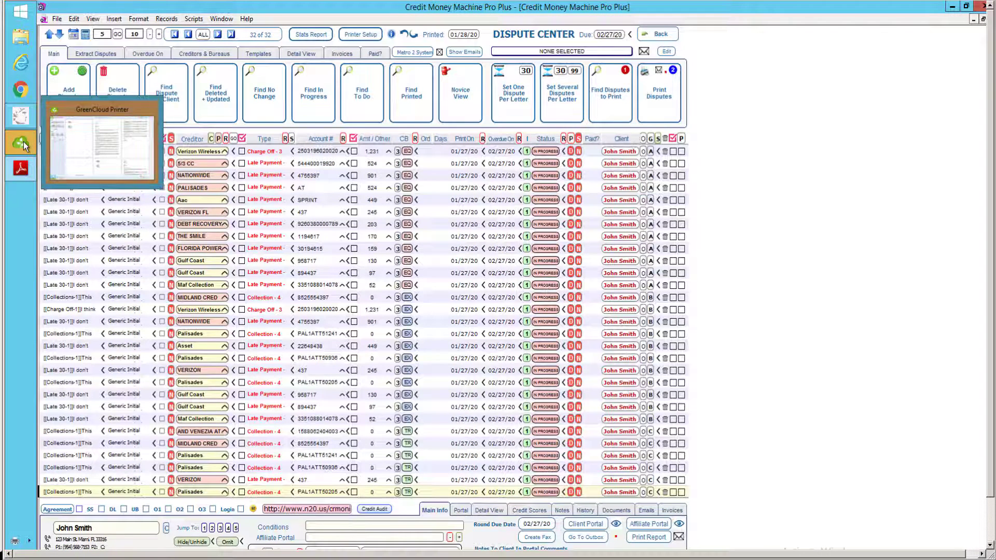
Review the 11-sheet GreenCloud preview, including address sheets, letters and the Social Security card copy.
{"action": "left_click", "coordinate": [23, 142]}
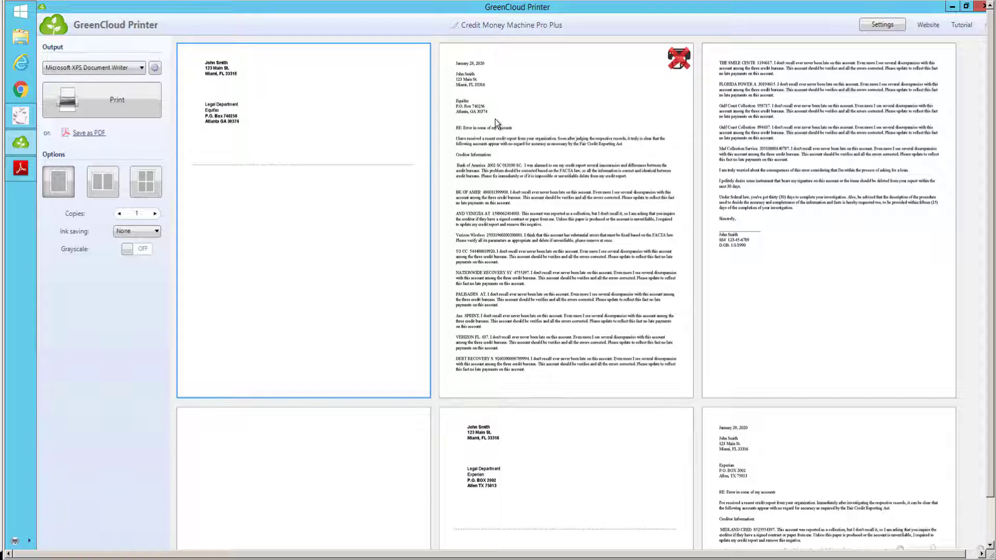
{"action": "left_click", "coordinate": [991, 524]}
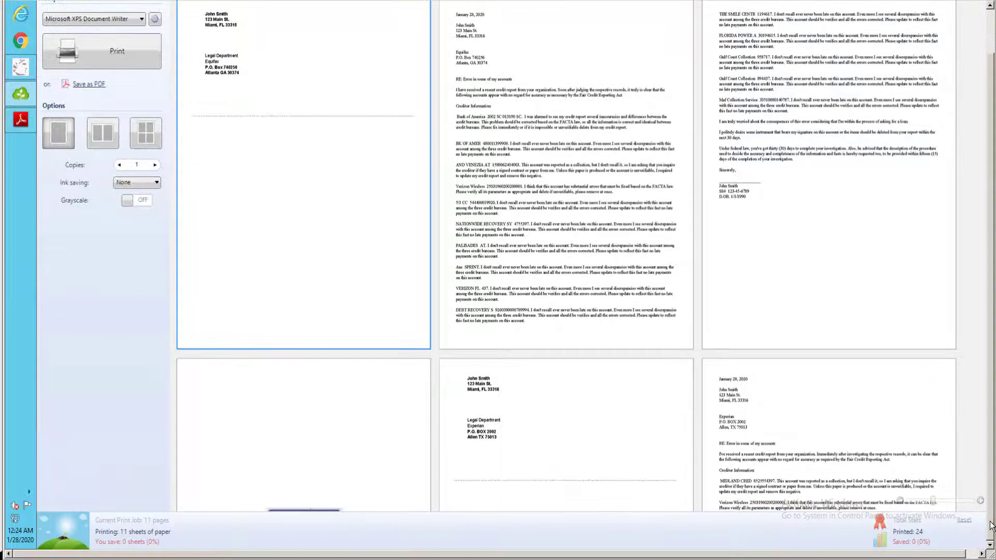
{"action": "left_click", "coordinate": [968, 554]}
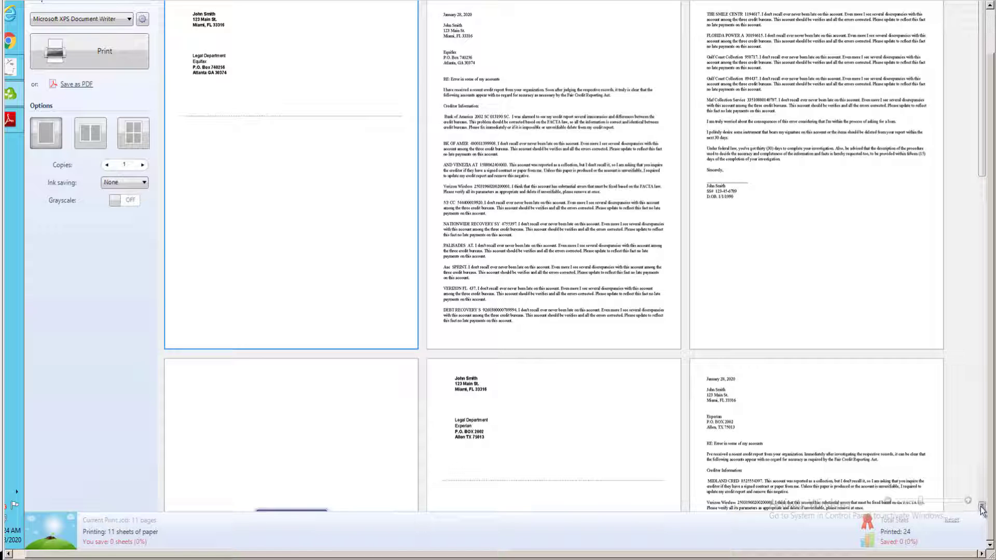
{"action": "scroll", "coordinate": [981, 511], "scroll_direction": "down", "scroll_amount": 3}
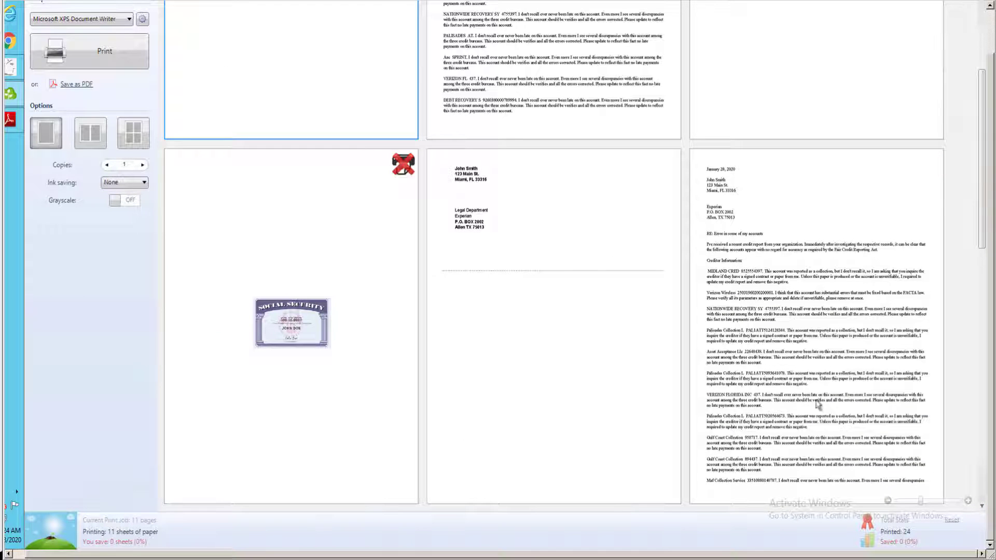
{"action": "mouse_move", "coordinate": [541, 227]}
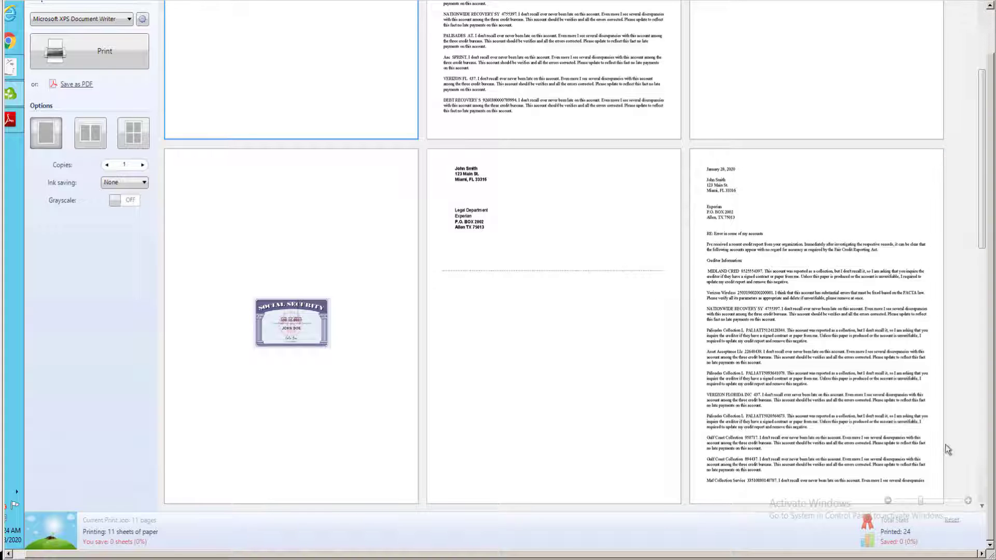
{"action": "left_click", "coordinate": [982, 468]}
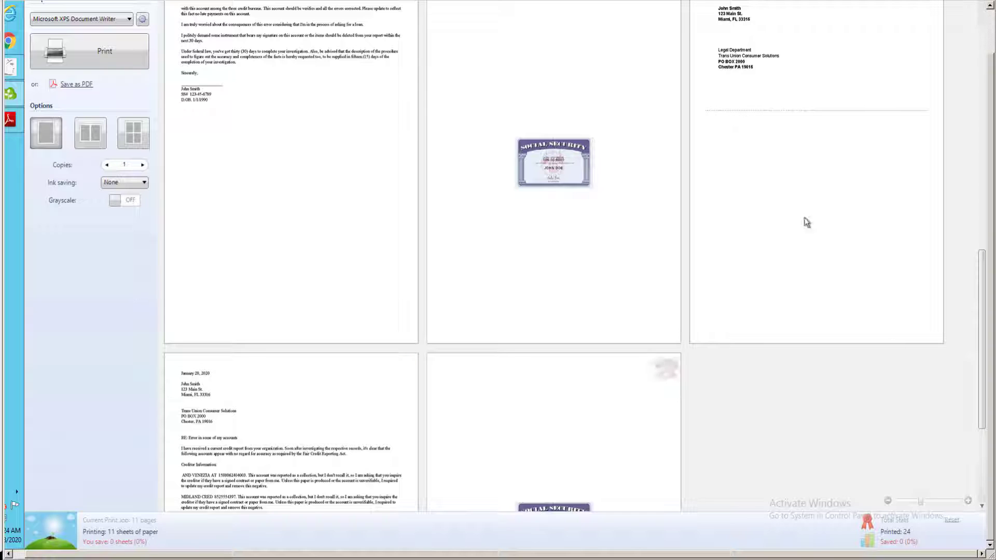
{"action": "scroll", "coordinate": [980, 485], "scroll_direction": "down", "scroll_amount": 4}
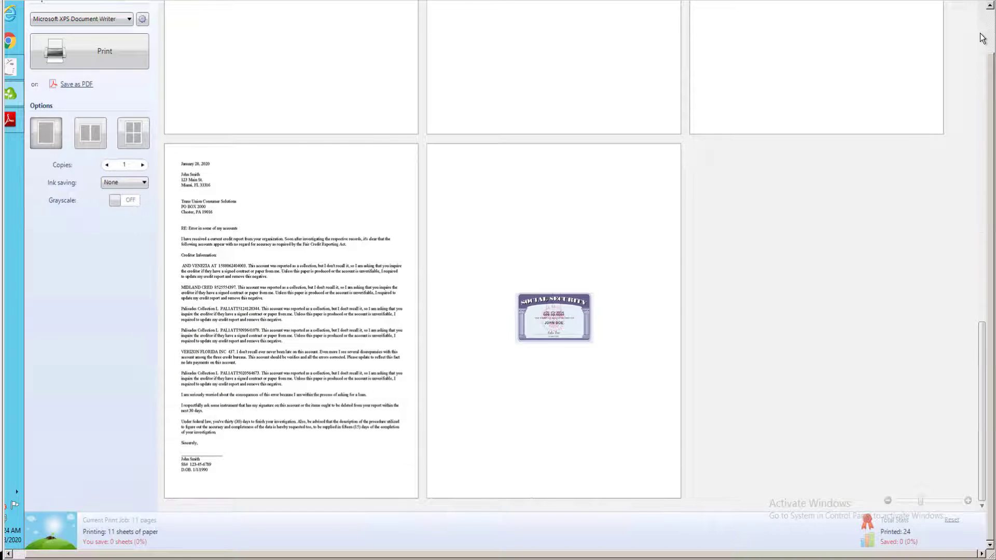
{"action": "scroll", "coordinate": [982, 37], "scroll_direction": "up", "scroll_amount": 10}
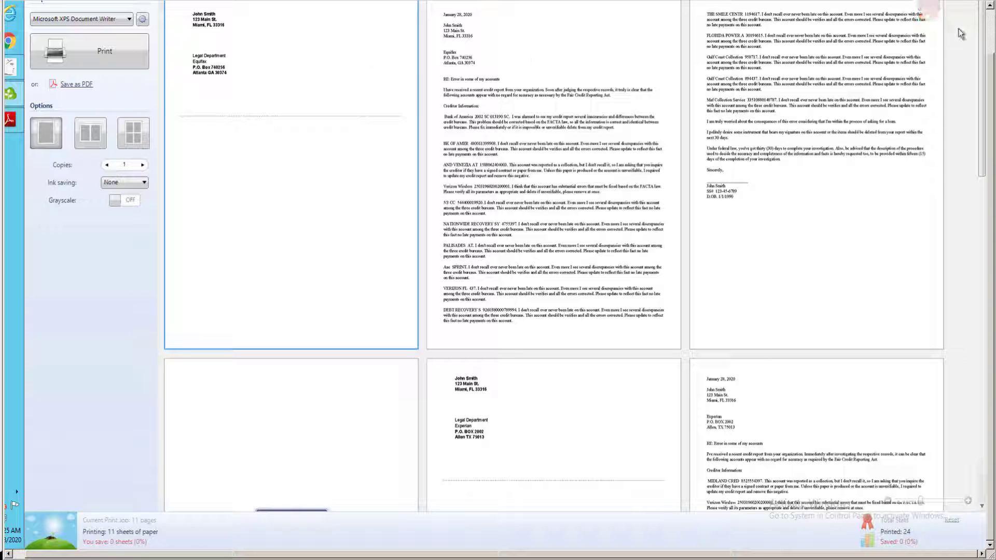
{"action": "scroll", "coordinate": [960, 34], "scroll_direction": "up", "scroll_amount": 1}
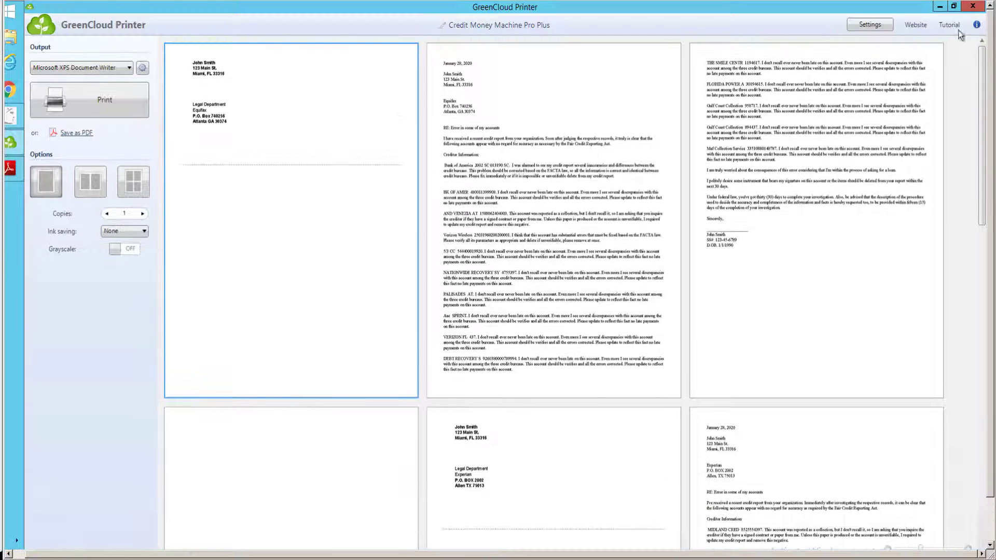
Save as PDF into the CMM Letters folder on the C on MAIN drive, declining the folder merge.
{"action": "left_click", "coordinate": [77, 133]}
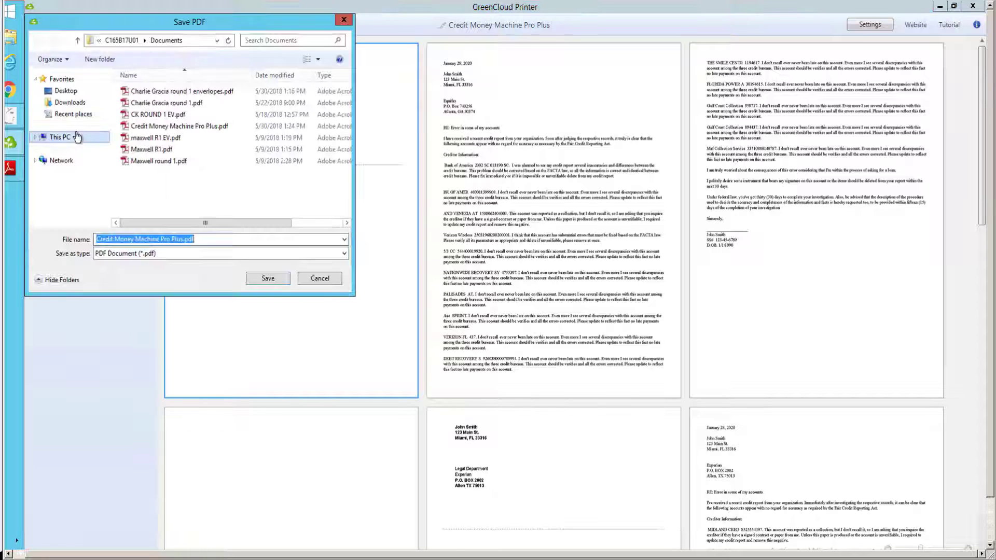
{"action": "left_click", "coordinate": [39, 138]}
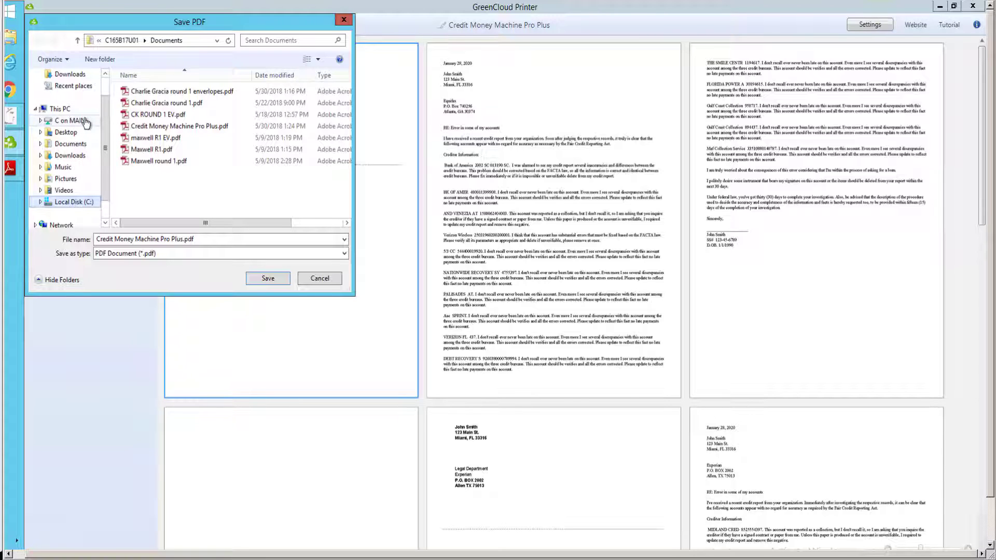
{"action": "left_click", "coordinate": [58, 120]}
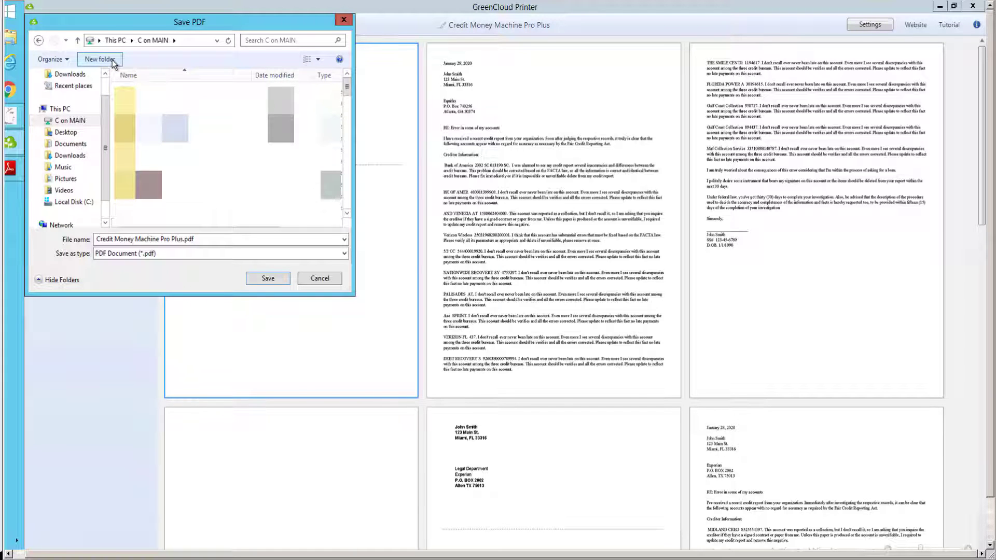
{"action": "left_click", "coordinate": [112, 60]}
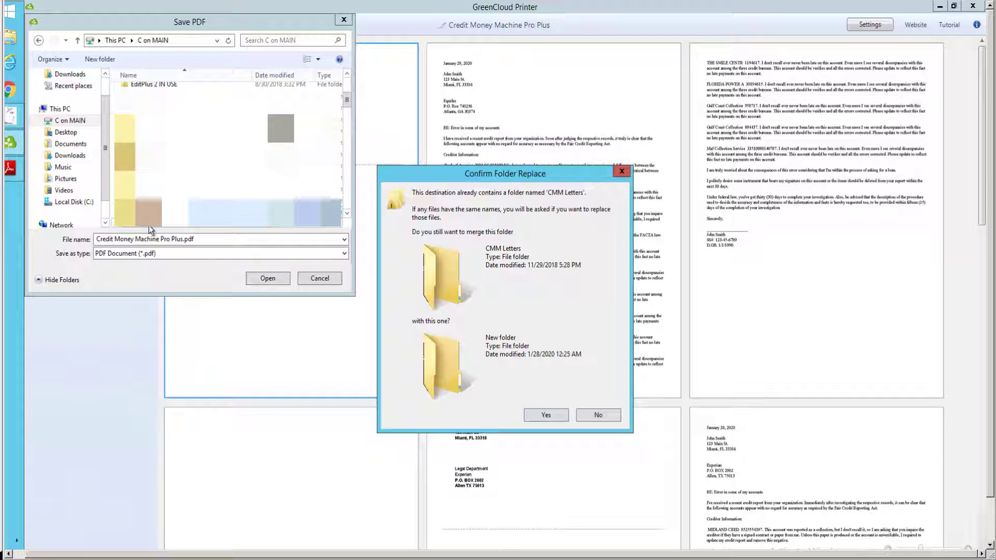
{"action": "left_click", "coordinate": [598, 415]}
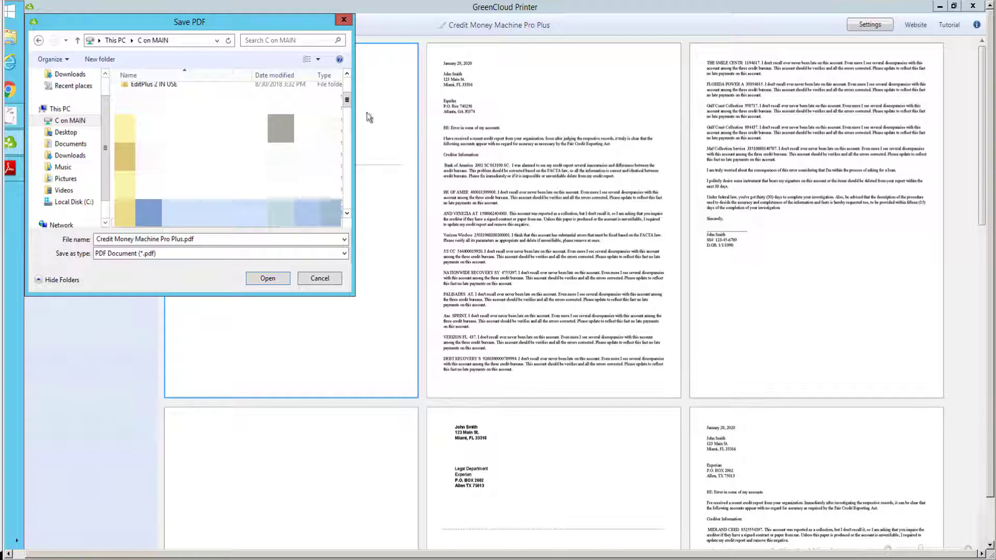
{"action": "left_click", "coordinate": [348, 88]}
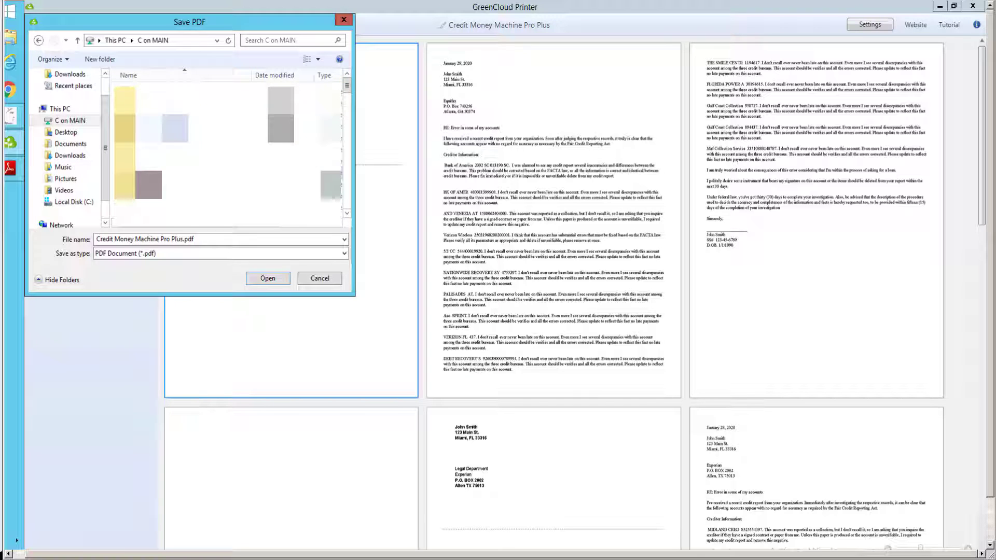
{"action": "double_click", "coordinate": [124, 196]}
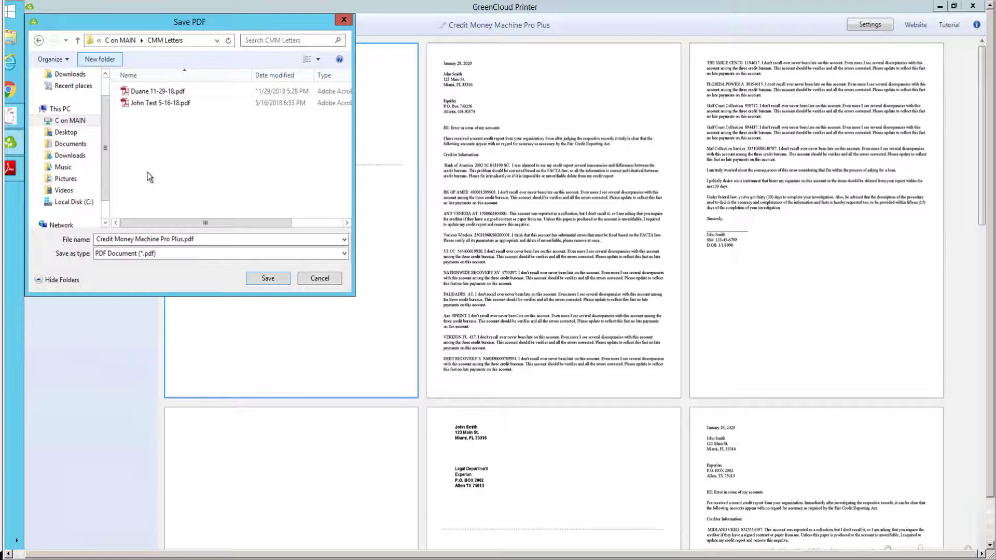
Name the PDF with the client's name and 1-29-2020 and save it in CMM Letters.
{"action": "left_click", "coordinate": [214, 239]}
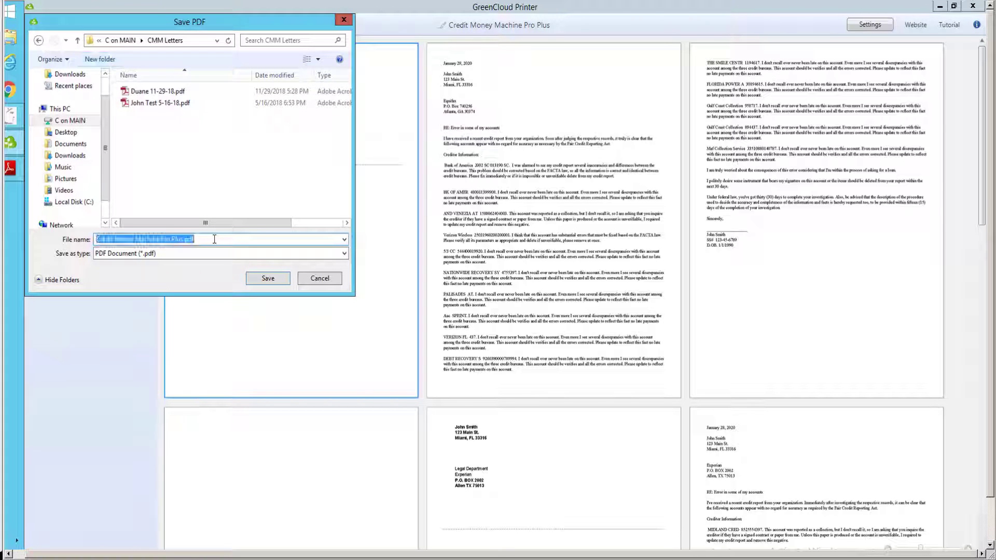
{"action": "type", "text": "John"}
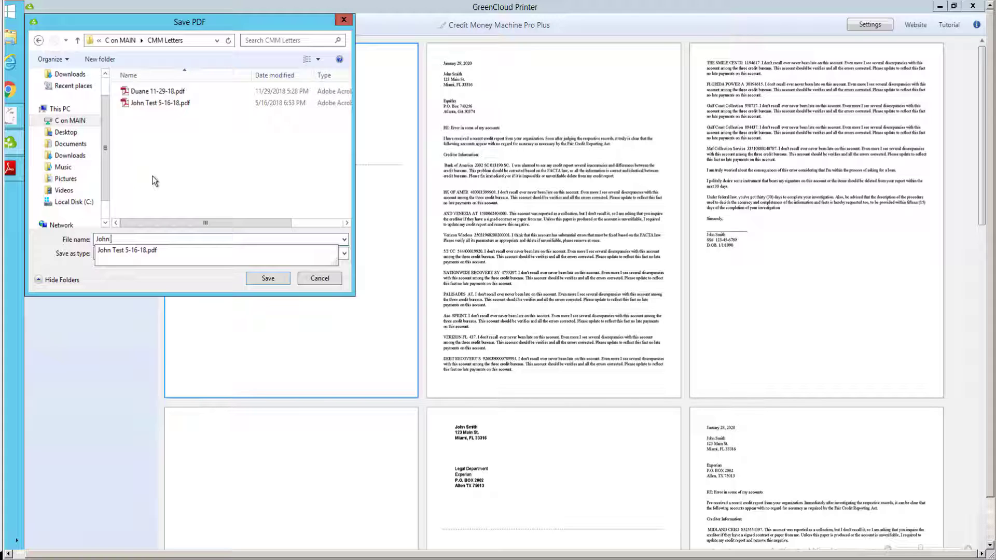
{"action": "type", "text": " Smit"}
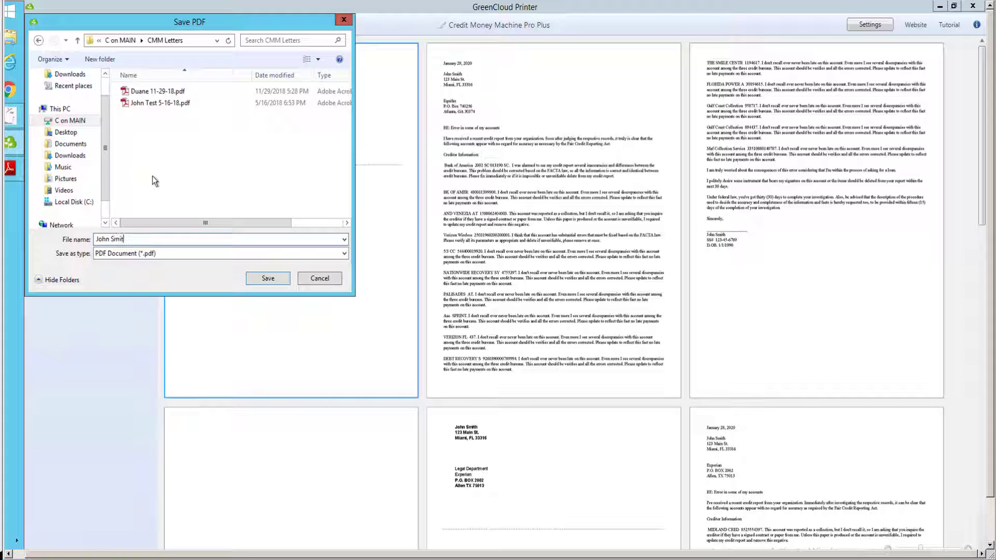
{"action": "type", "text": "h"}
{"action": "type", "text": "1-29-2020"}
{"action": "left_click", "coordinate": [267, 279]}
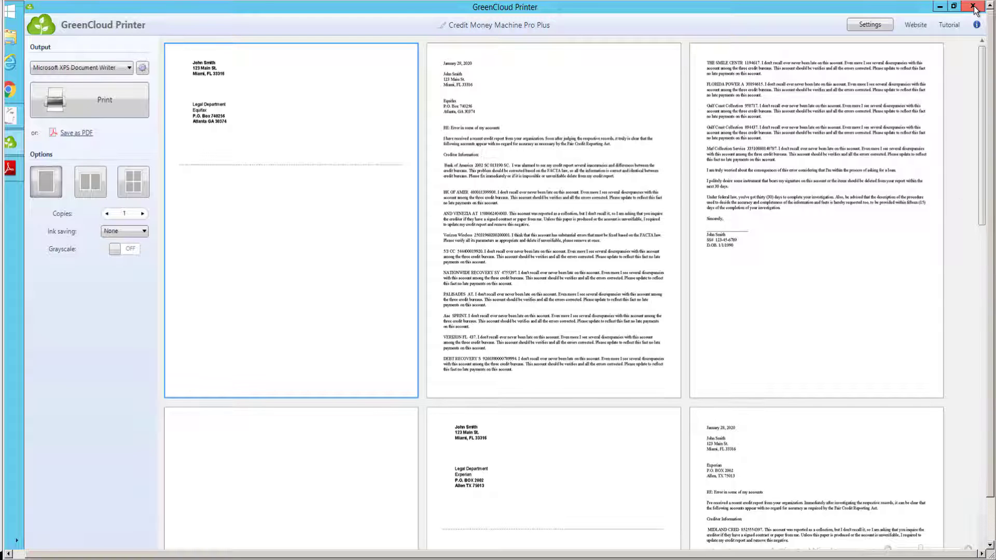
{"action": "mouse_move", "coordinate": [974, 9]}
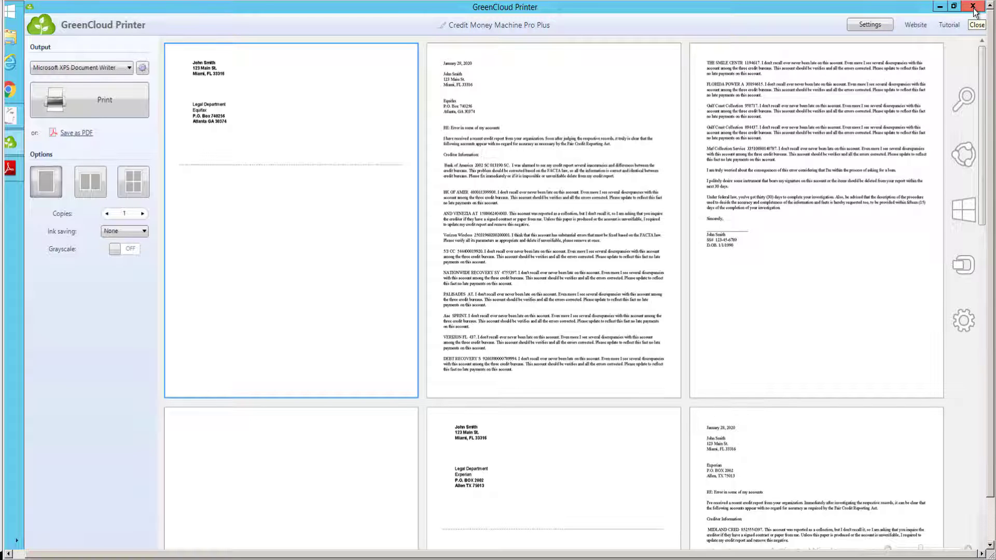
Close GreenCloud Printer and confirm all 32 disputes are In Progress, printed 01/28/20.
{"action": "left_click", "coordinate": [974, 10]}
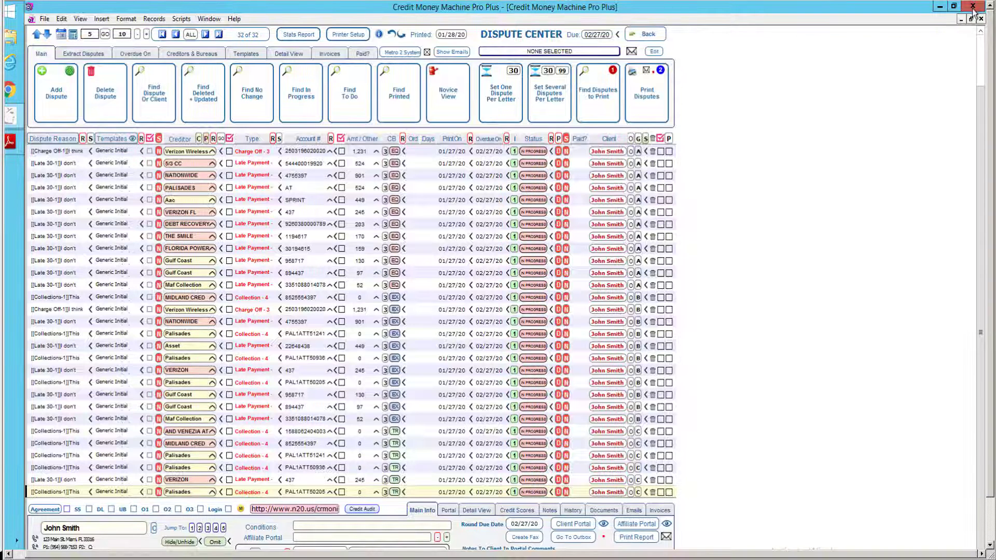
{"action": "mouse_move", "coordinate": [537, 155]}
{"action": "mouse_move", "coordinate": [530, 487]}
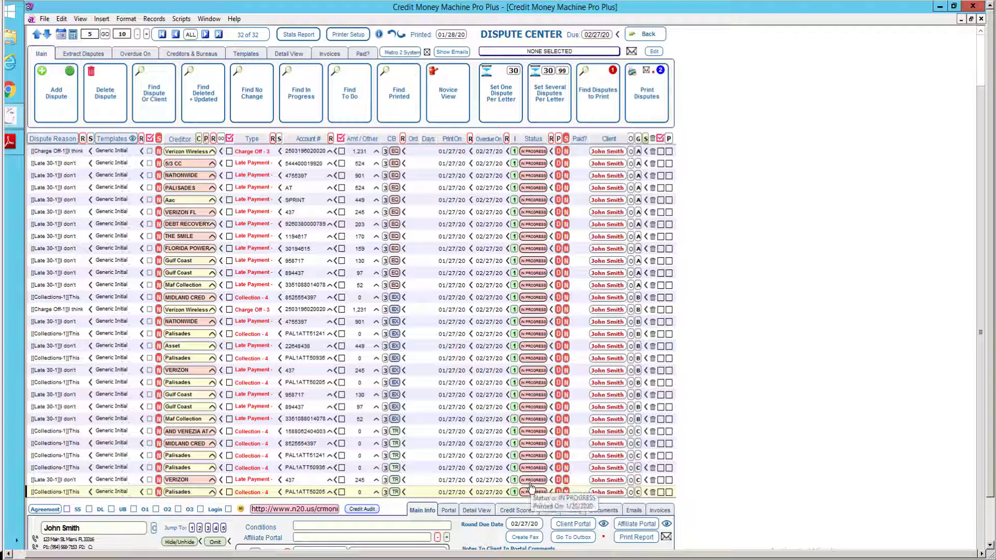
{"action": "mouse_move", "coordinate": [488, 152]}
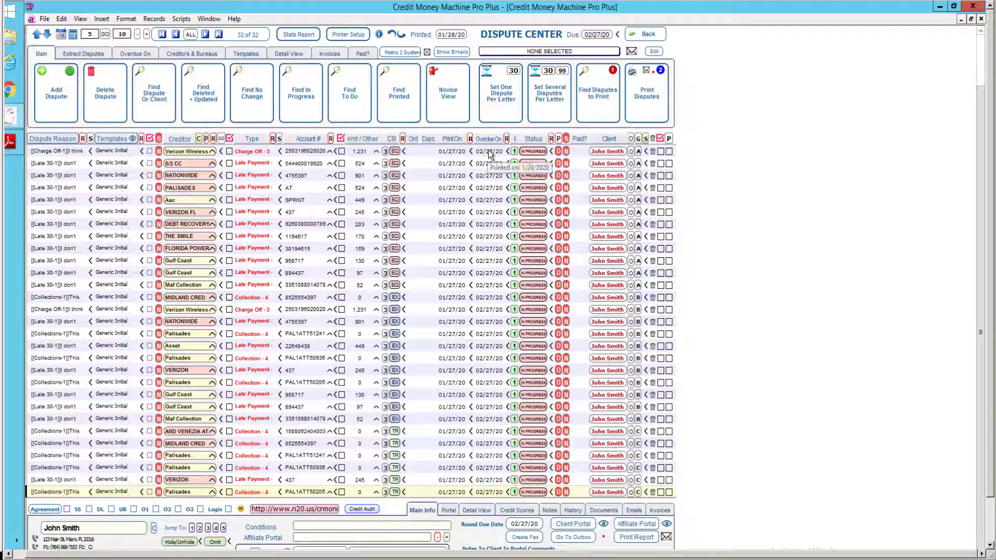
Check the Def days setting on the Overdue On tab, then return to the Main tab.
{"action": "left_click", "coordinate": [143, 54]}
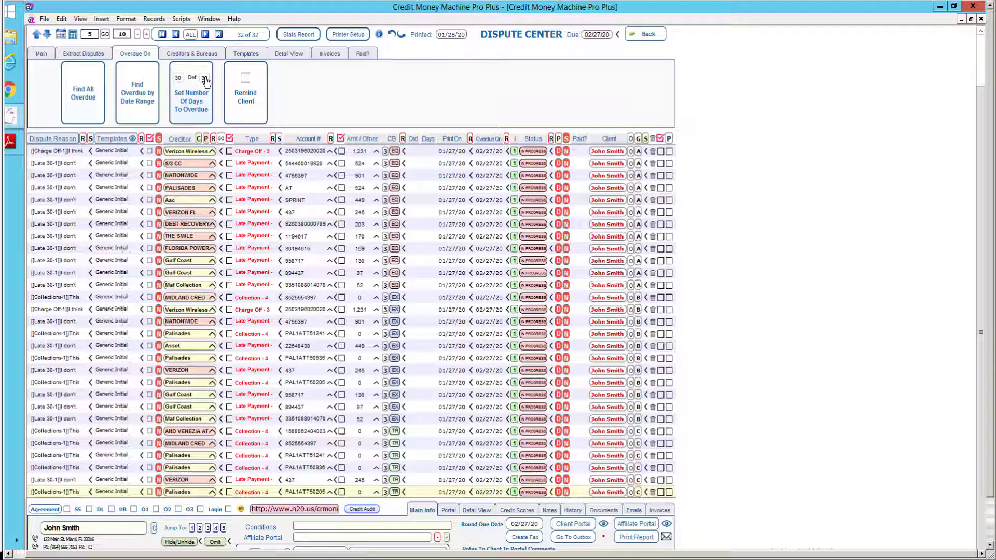
{"action": "mouse_move", "coordinate": [205, 82]}
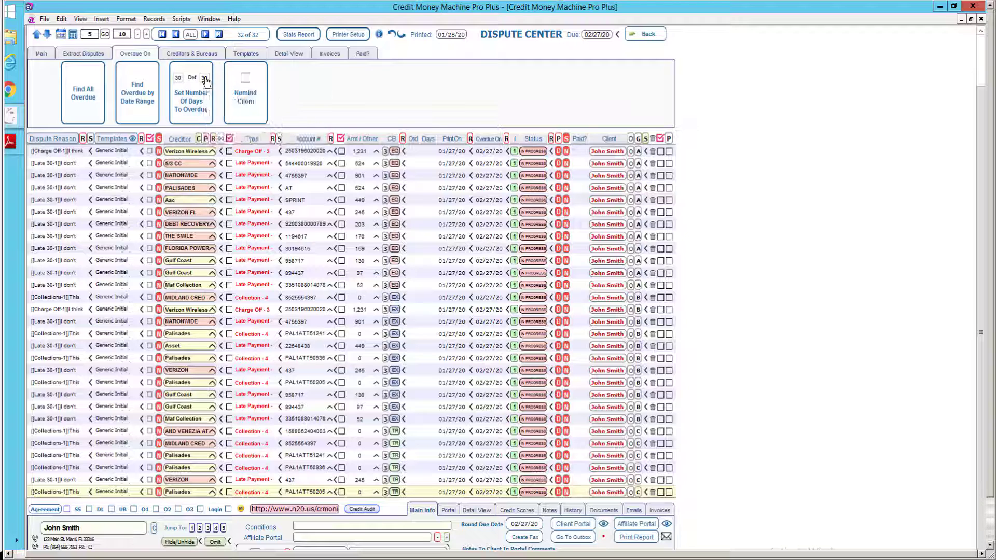
{"action": "left_click", "coordinate": [43, 54]}
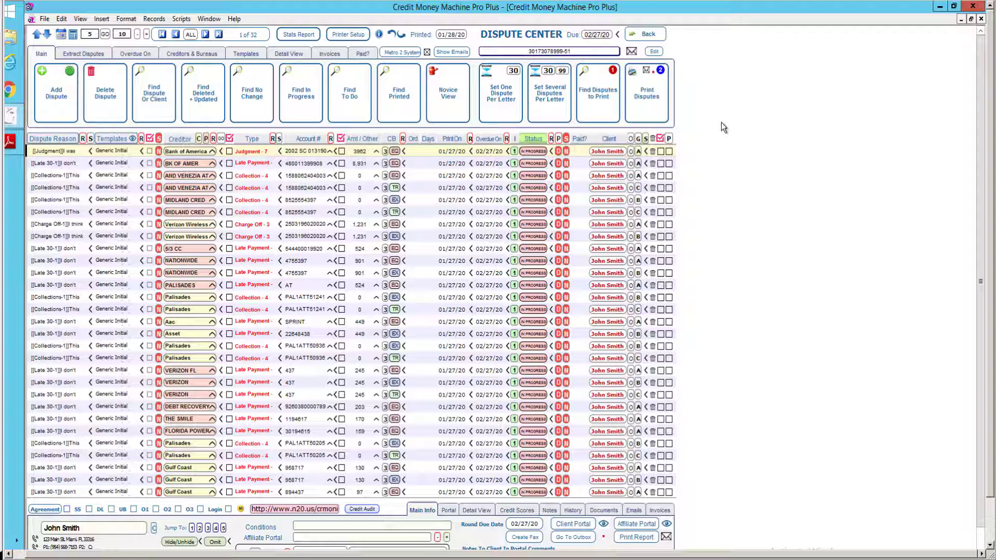
Add a new Freeze - Freeze dispute and review the bureau abbreviation codes.
{"action": "left_click", "coordinate": [55, 99]}
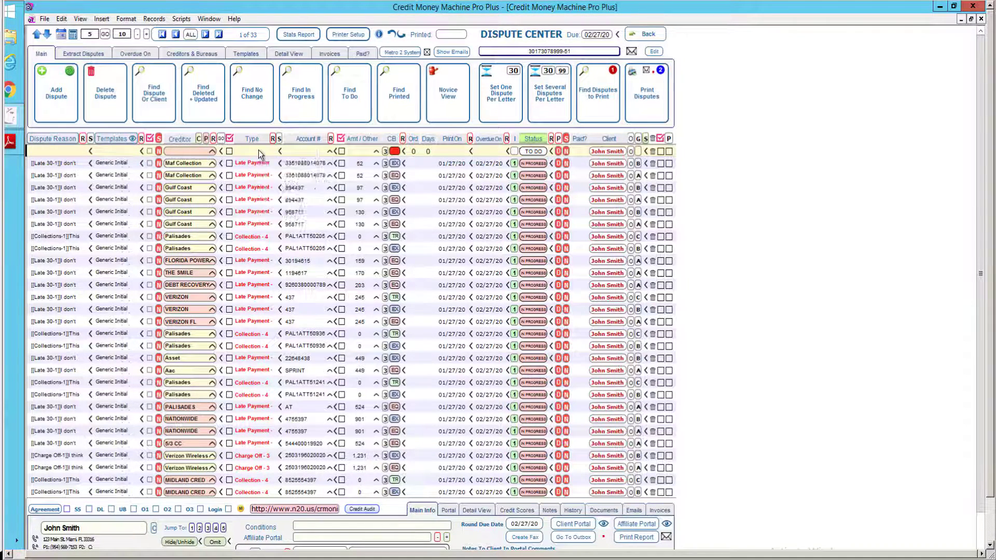
{"action": "left_click", "coordinate": [261, 152]}
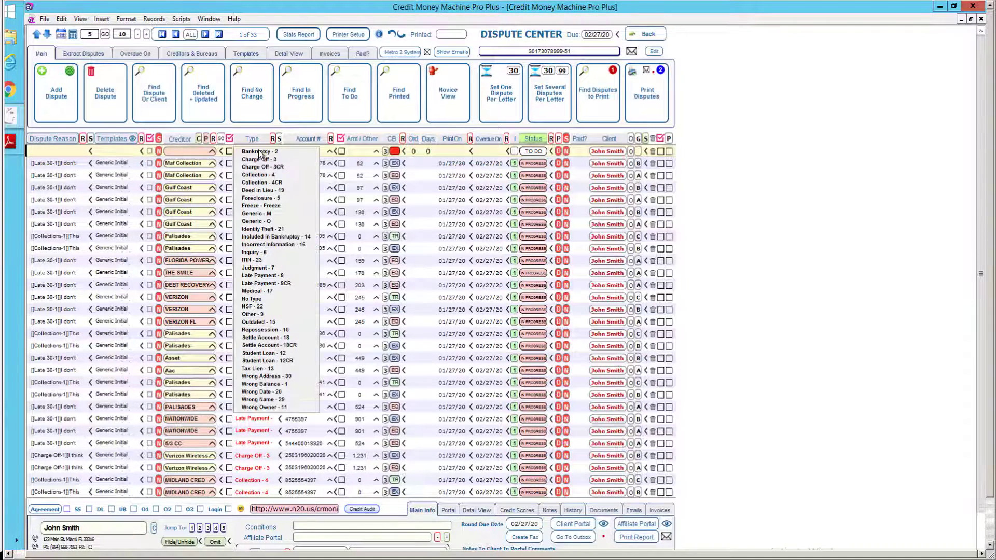
{"action": "left_click", "coordinate": [264, 212]}
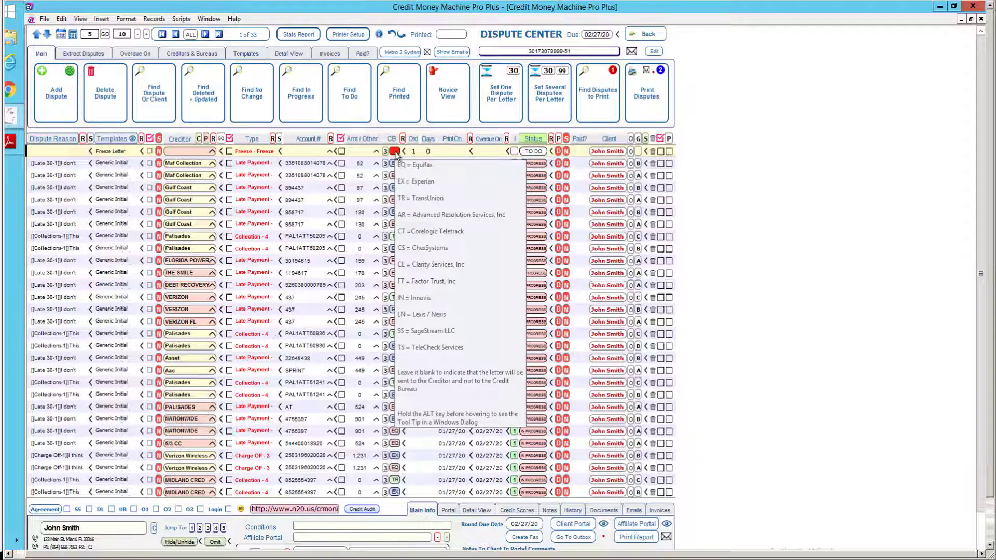
{"action": "key", "text": "alt"}
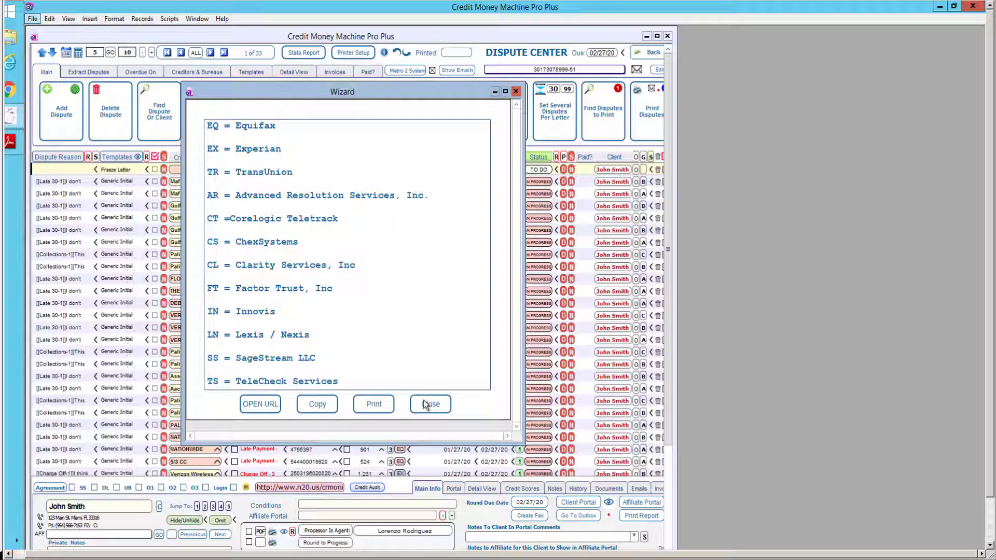
{"action": "left_click", "coordinate": [428, 404]}
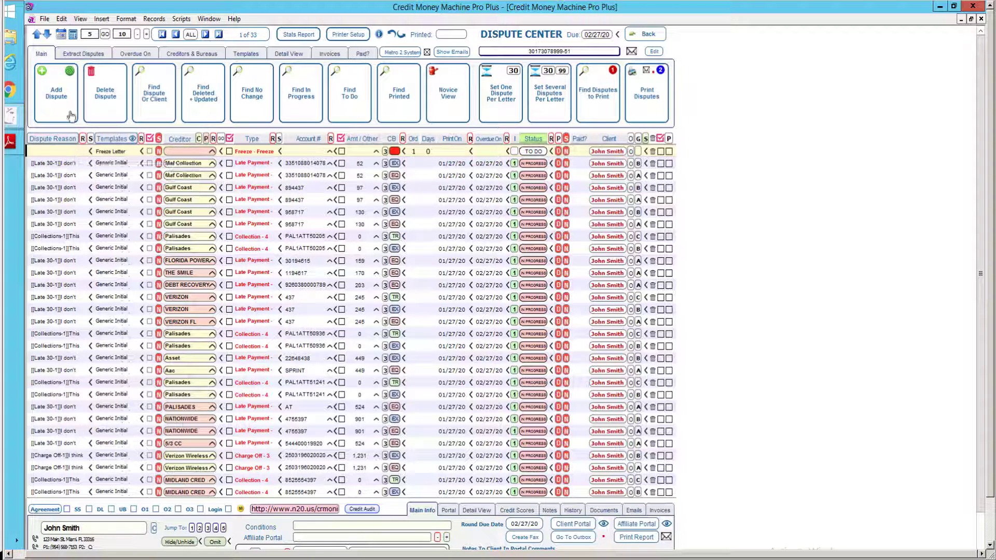
Duplicate the Freeze dispute repeatedly until nine TO DO Freeze Letter disputes exist.
{"action": "left_click", "coordinate": [69, 75]}
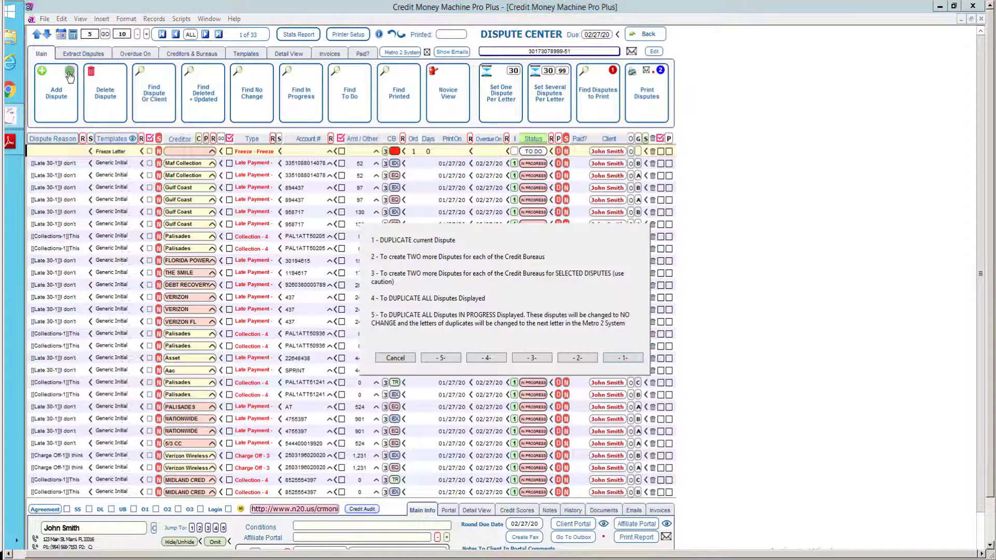
{"action": "key", "text": "Return"}
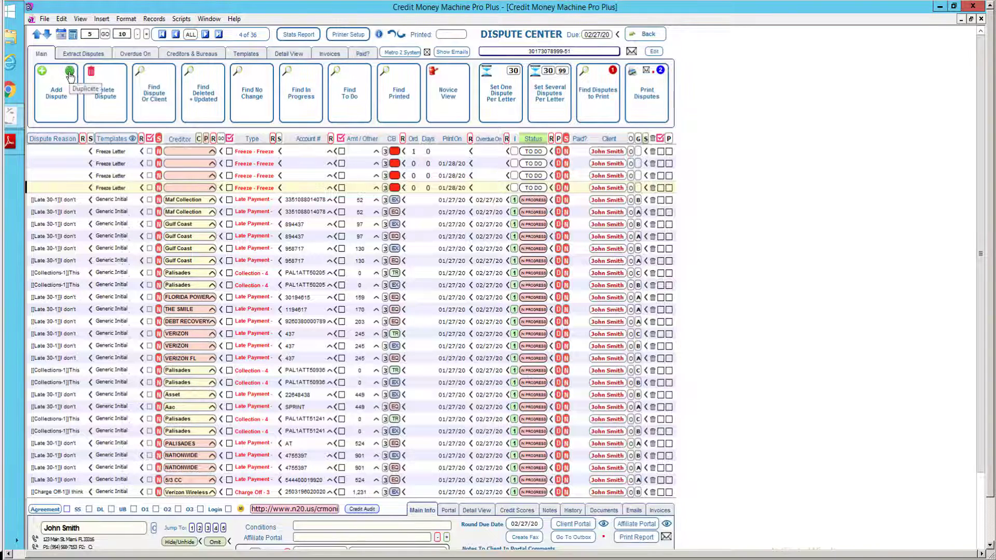
{"action": "left_click", "coordinate": [69, 76]}
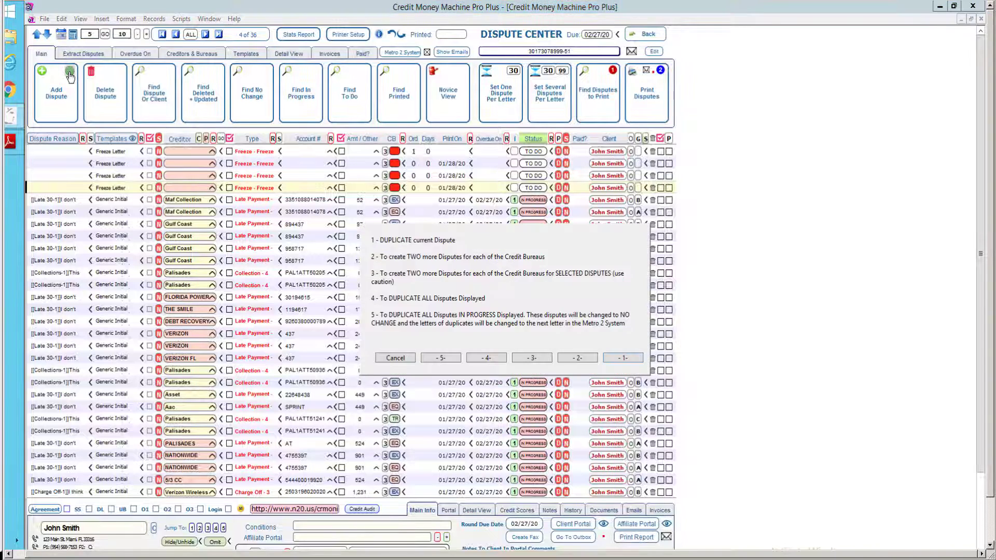
{"action": "key", "text": "Return"}
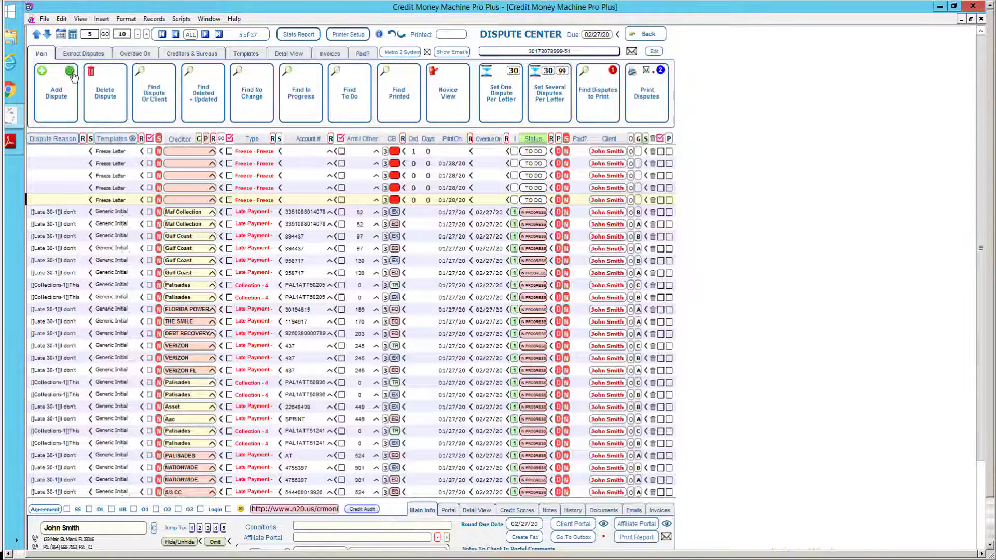
{"action": "left_click", "coordinate": [73, 77]}
{"action": "key", "text": "Return"}
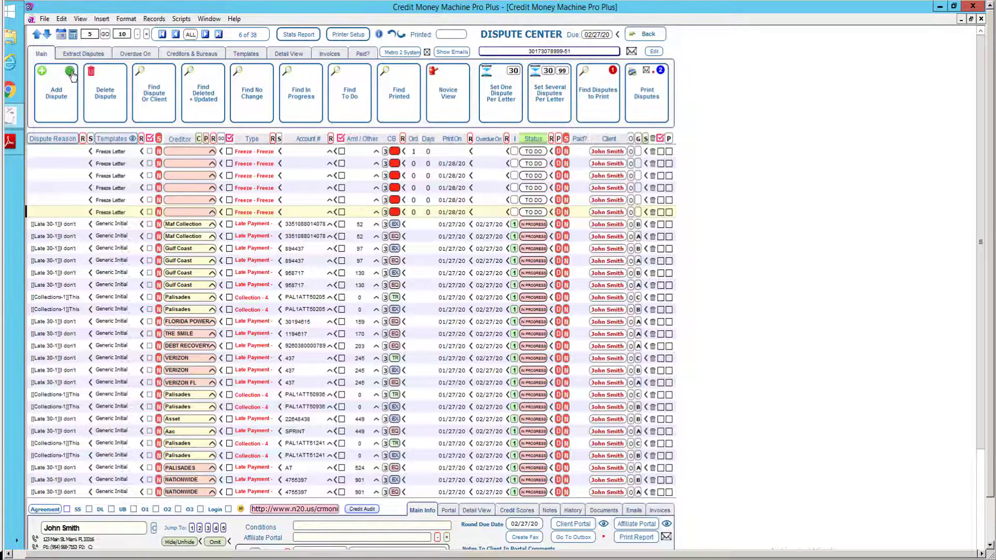
{"action": "left_click", "coordinate": [73, 77]}
{"action": "key", "text": "Return"}
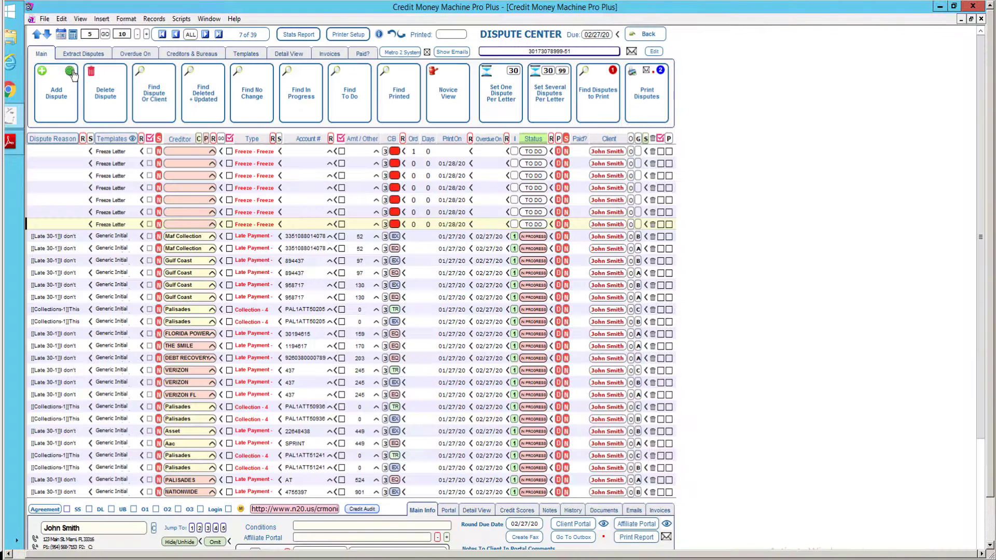
{"action": "left_click", "coordinate": [72, 76]}
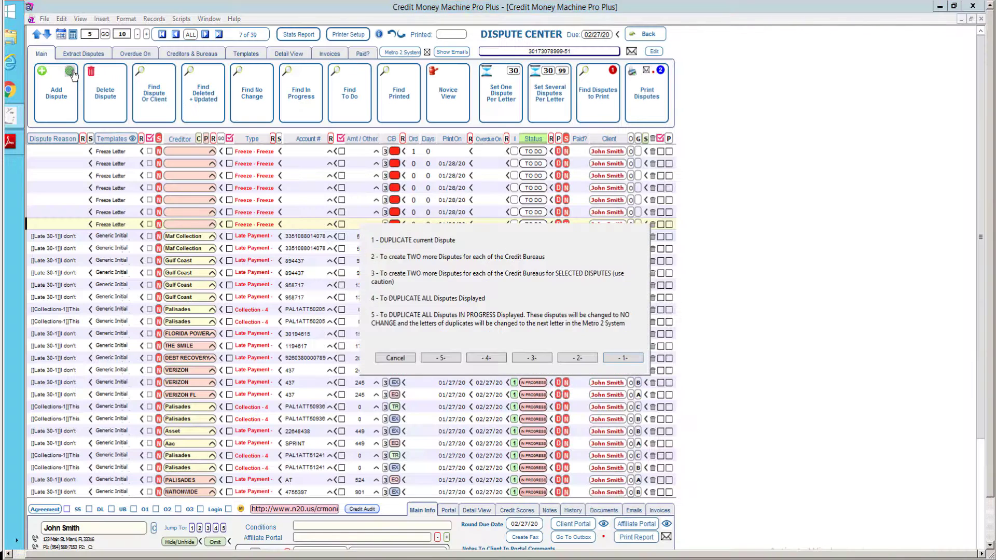
{"action": "key", "text": "Return"}
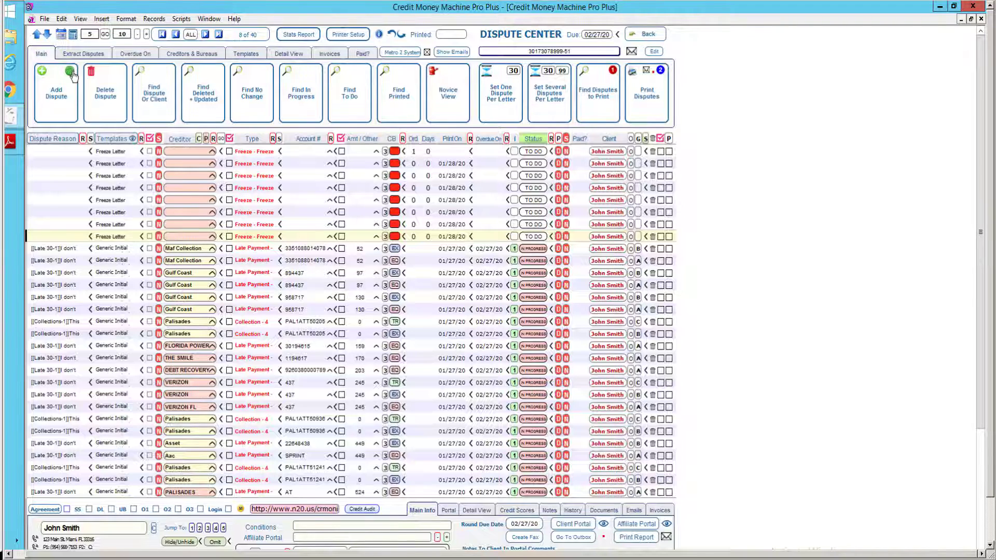
{"action": "left_click", "coordinate": [73, 77]}
{"action": "key", "text": "Return"}
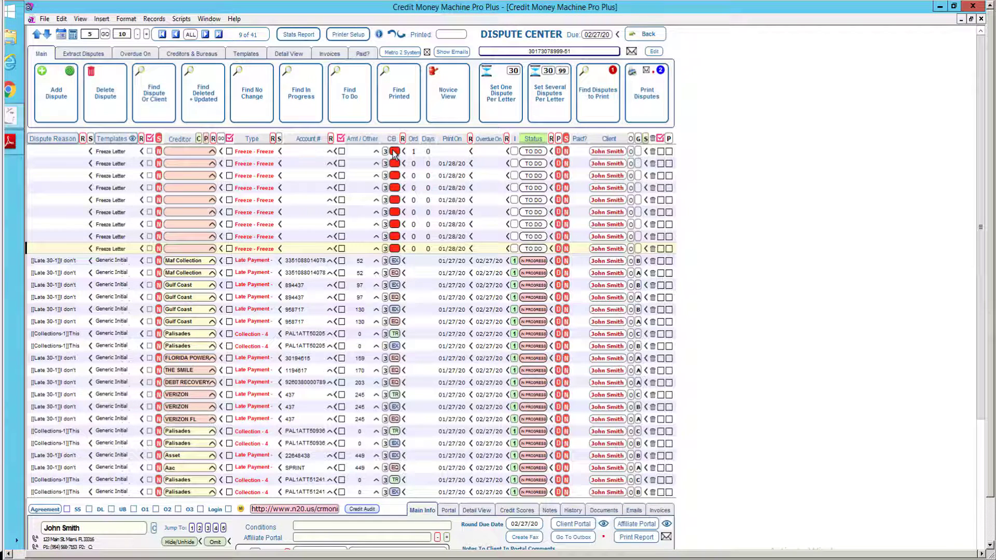
Assign bureau codes AR, CT and CS to the first four Freeze Letter disputes.
{"action": "left_click", "coordinate": [395, 153]}
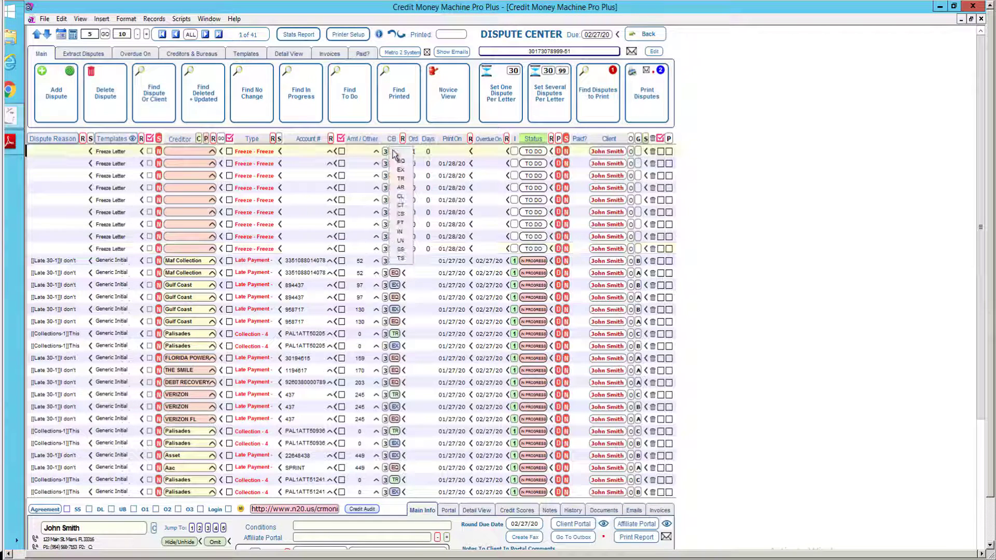
{"action": "left_click", "coordinate": [400, 188]}
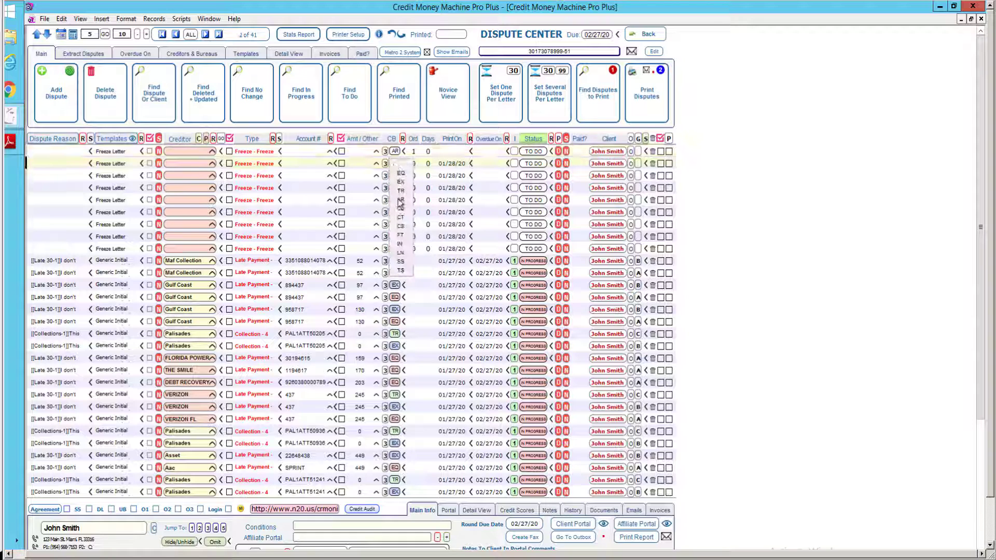
{"action": "left_click", "coordinate": [394, 179]}
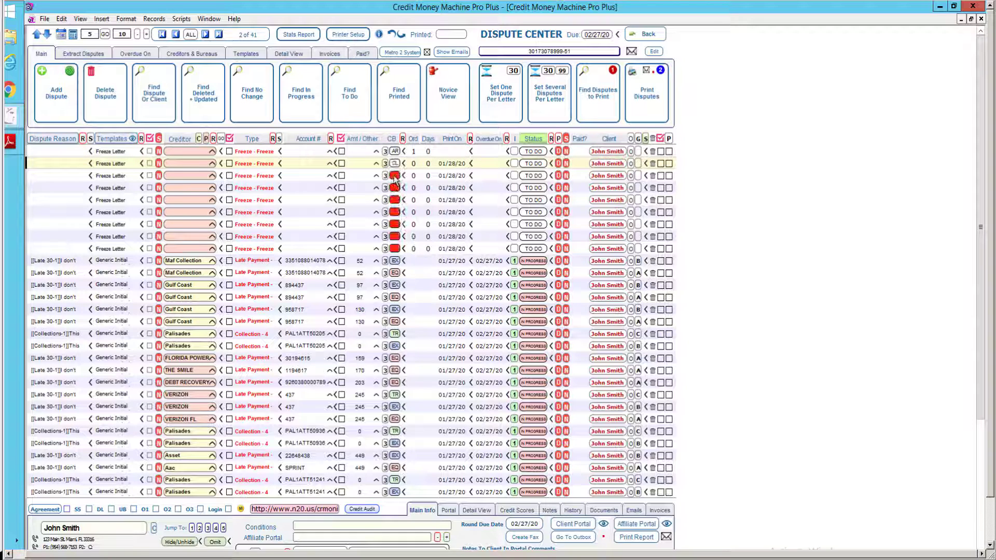
{"action": "left_click", "coordinate": [394, 176]}
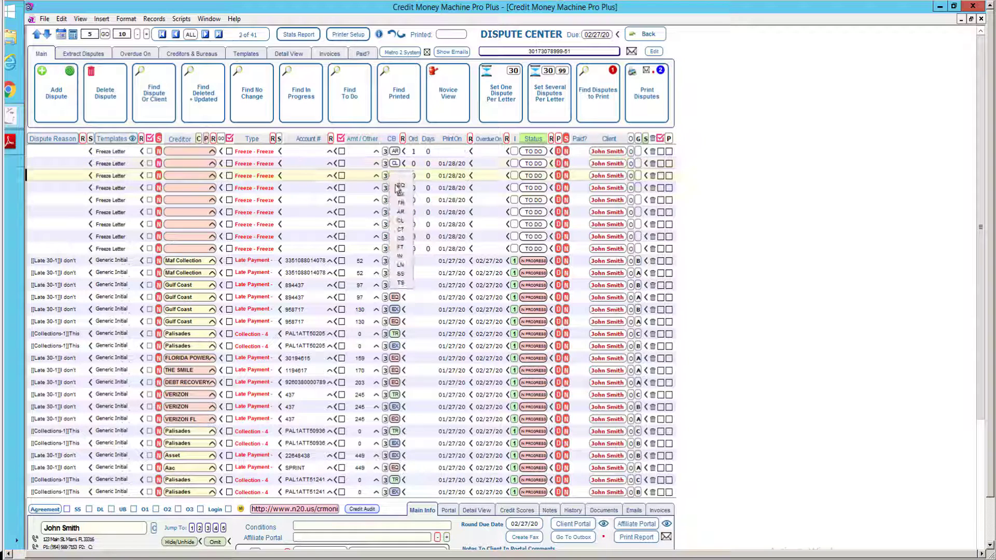
{"action": "left_click", "coordinate": [402, 228]}
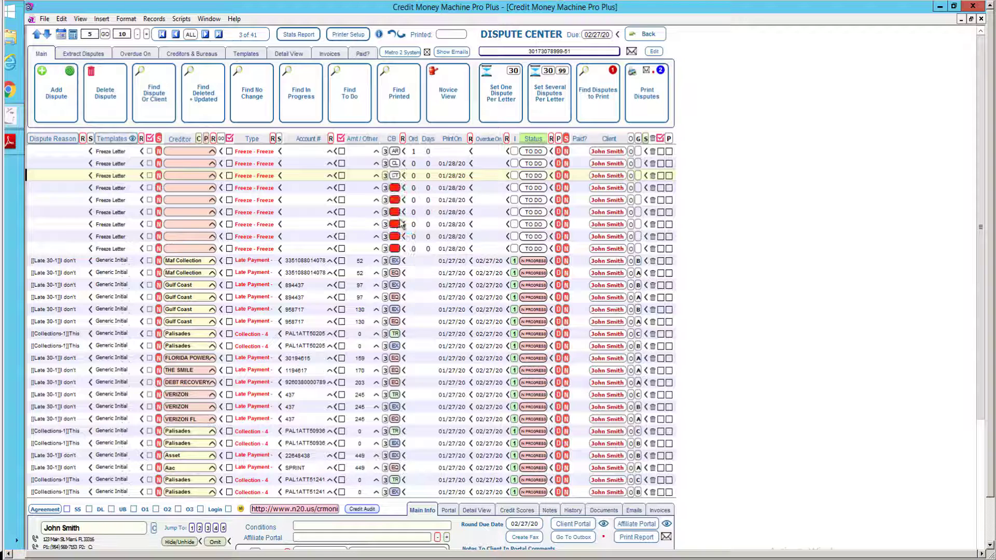
{"action": "left_click", "coordinate": [393, 189]}
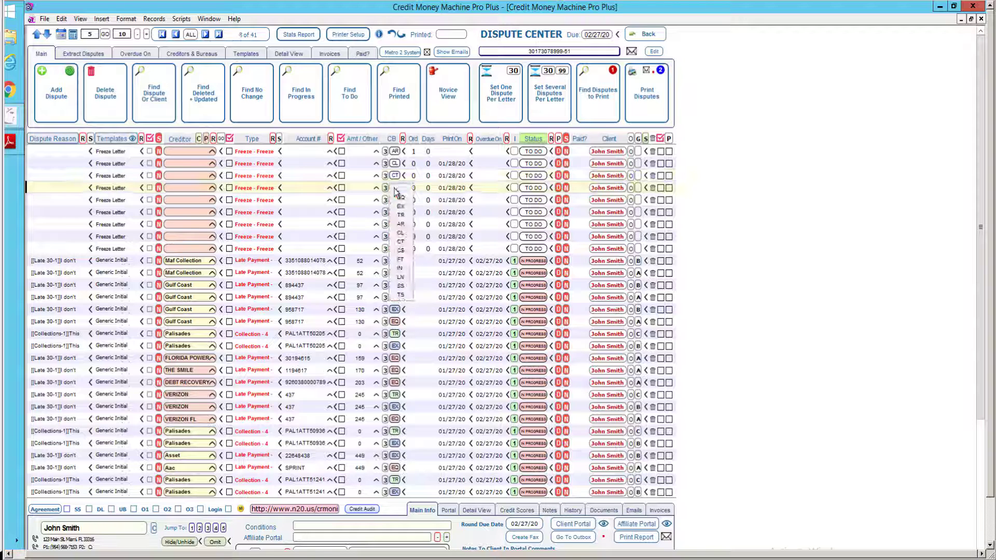
{"action": "left_click", "coordinate": [401, 252]}
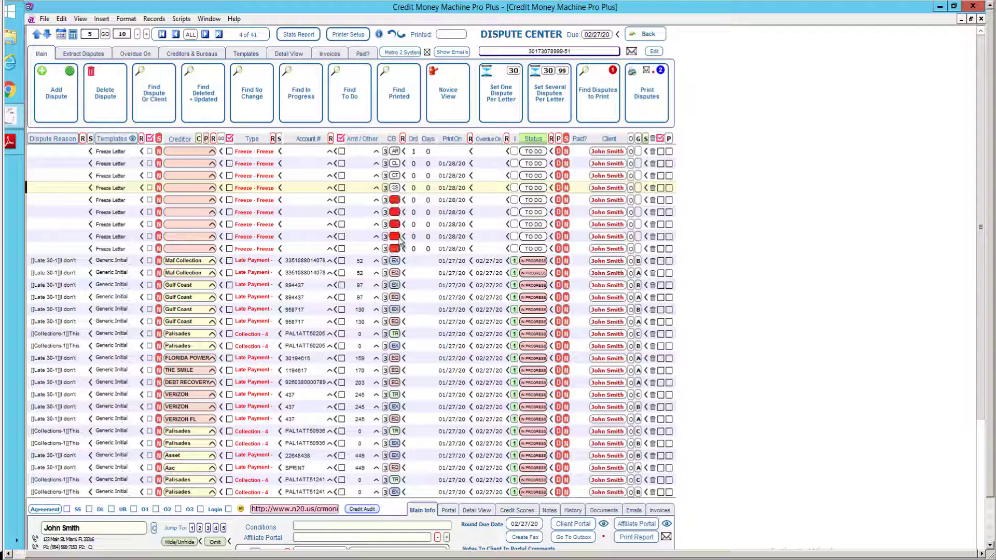
Assign bureau codes FT, IN, LN, SS and TS to the fifth through ninth Freeze Letters.
{"action": "left_click", "coordinate": [395, 201]}
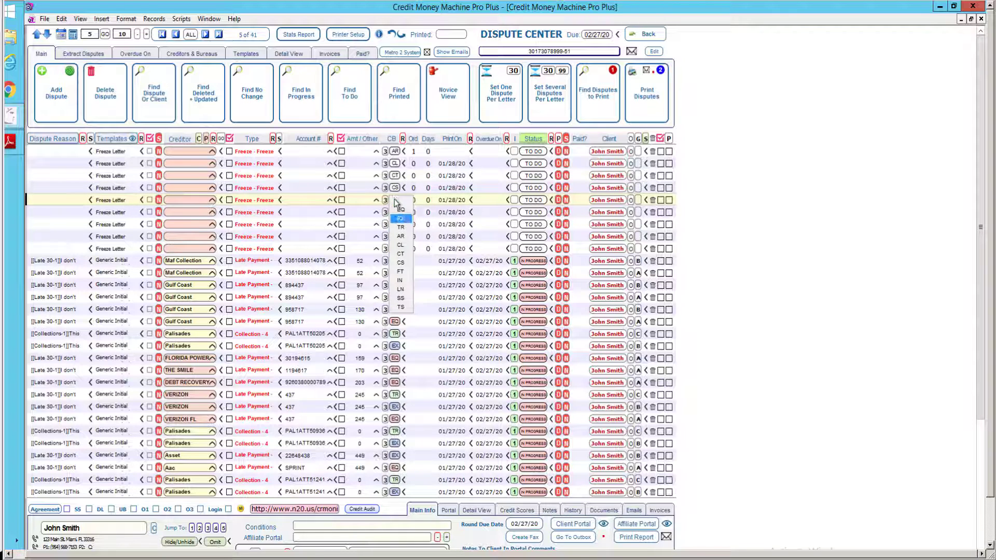
{"action": "left_click", "coordinate": [402, 270]}
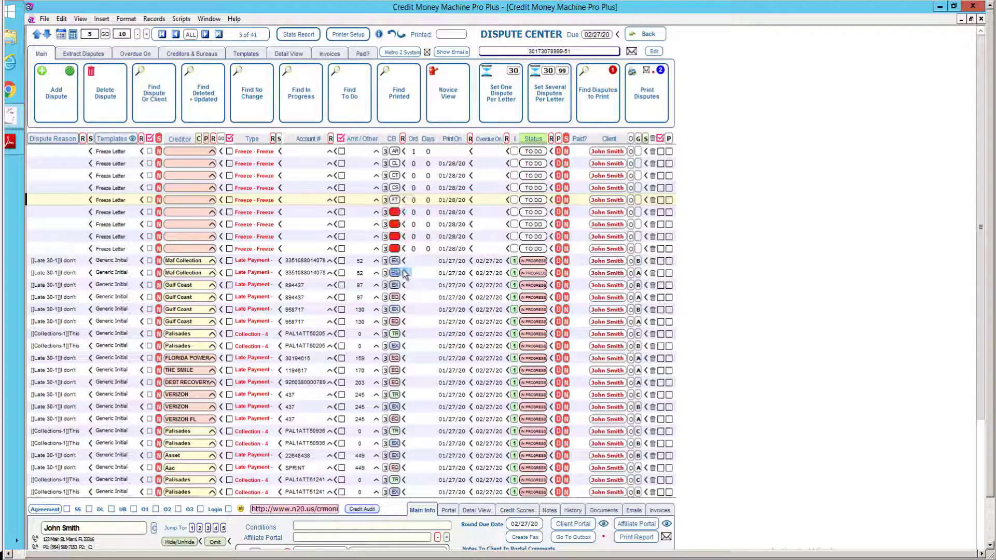
{"action": "left_click", "coordinate": [395, 212]}
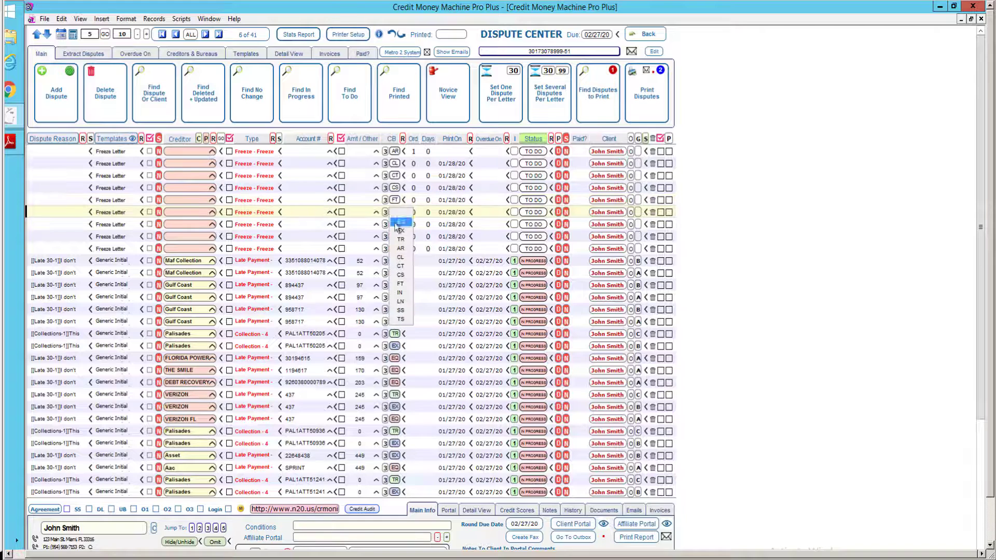
{"action": "left_click", "coordinate": [400, 292]}
{"action": "left_click", "coordinate": [395, 224]}
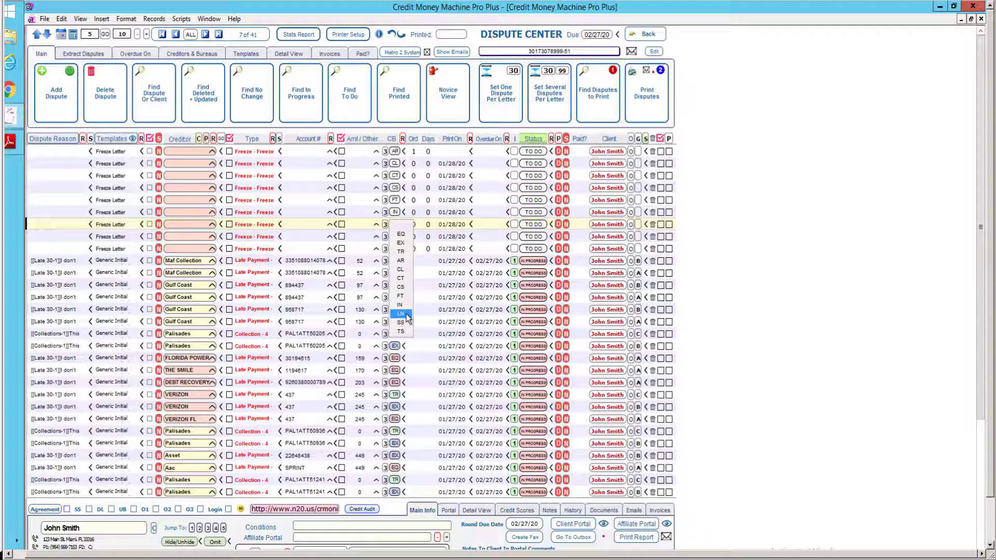
{"action": "left_click", "coordinate": [407, 319]}
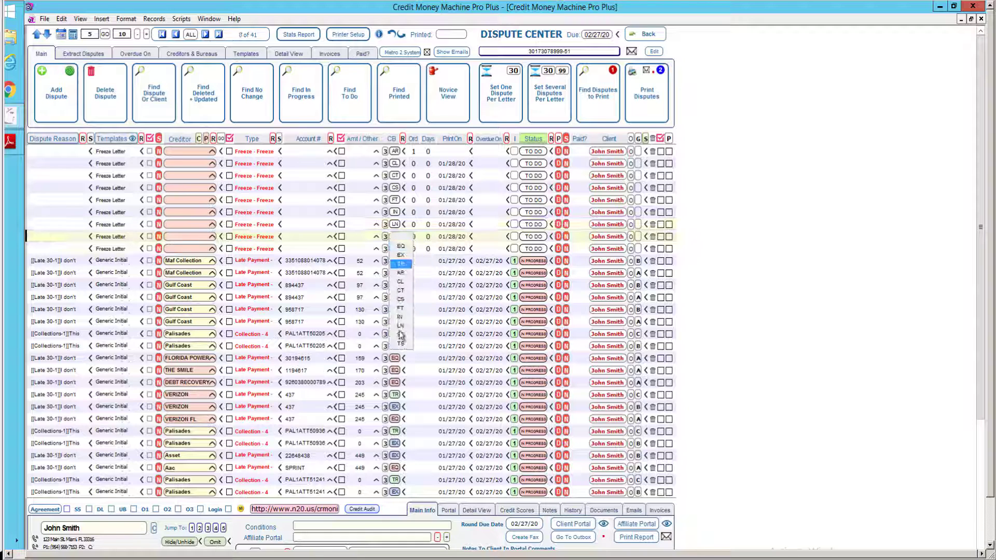
{"action": "left_click", "coordinate": [401, 335]}
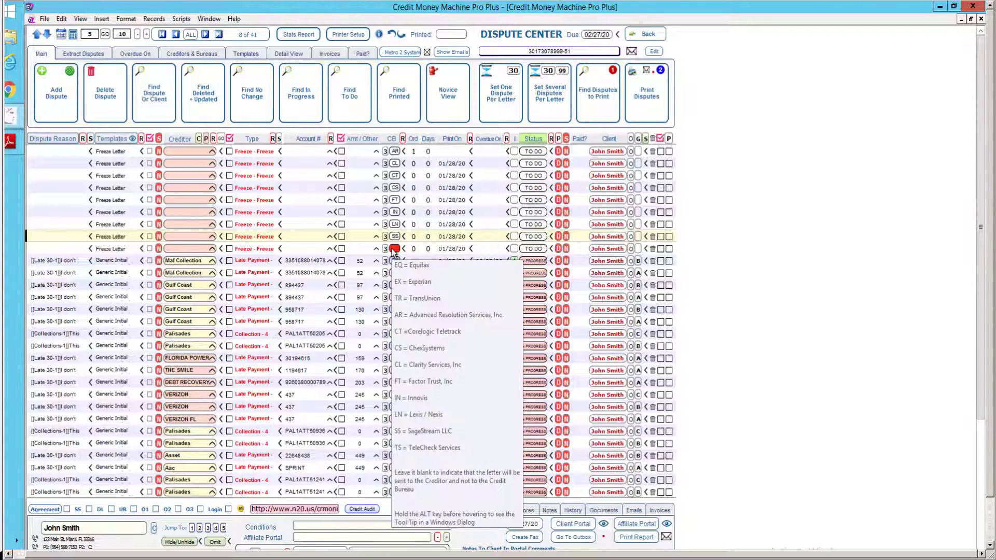
{"action": "left_click", "coordinate": [394, 250]}
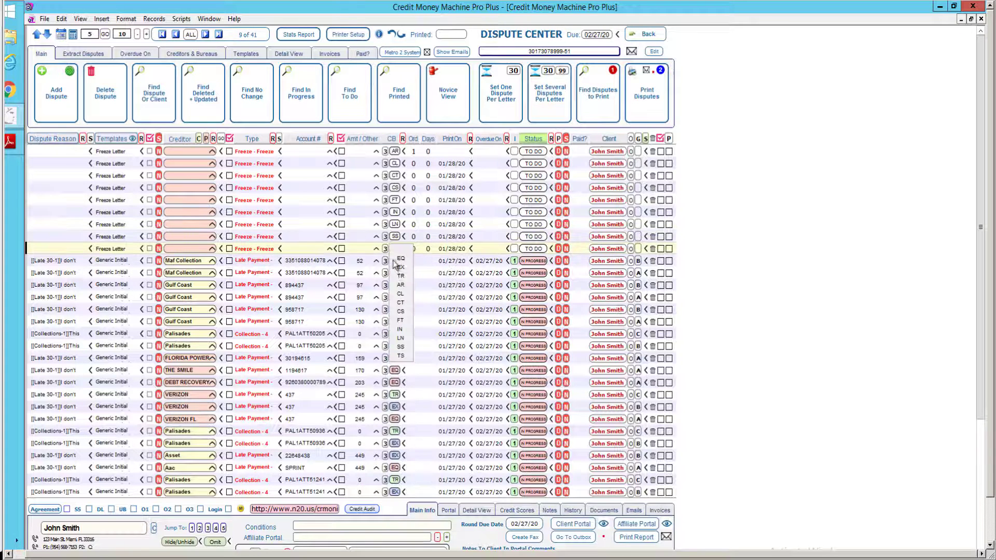
{"action": "left_click", "coordinate": [405, 357]}
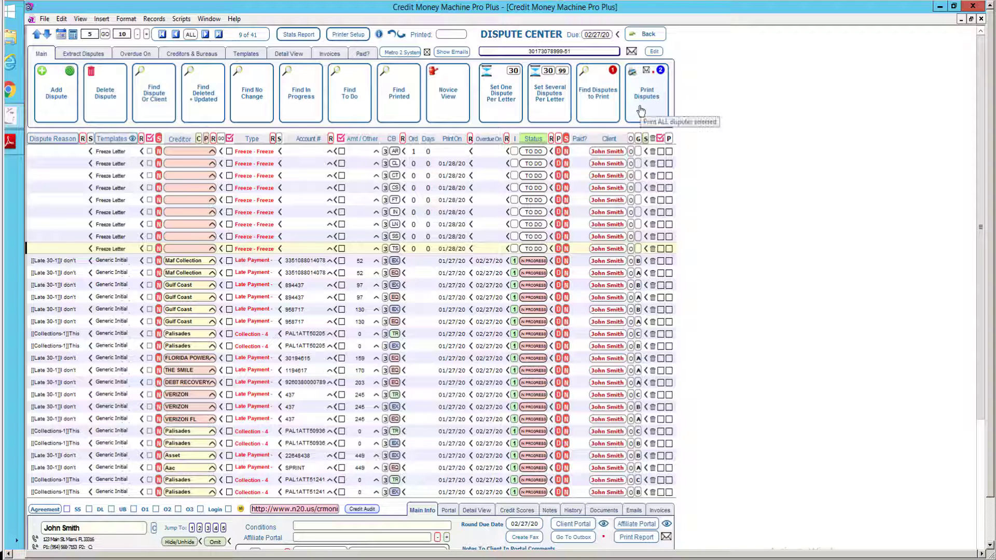
Print the selected freeze letters to the GreenCloud printer rather than the portal.
{"action": "left_click", "coordinate": [641, 111]}
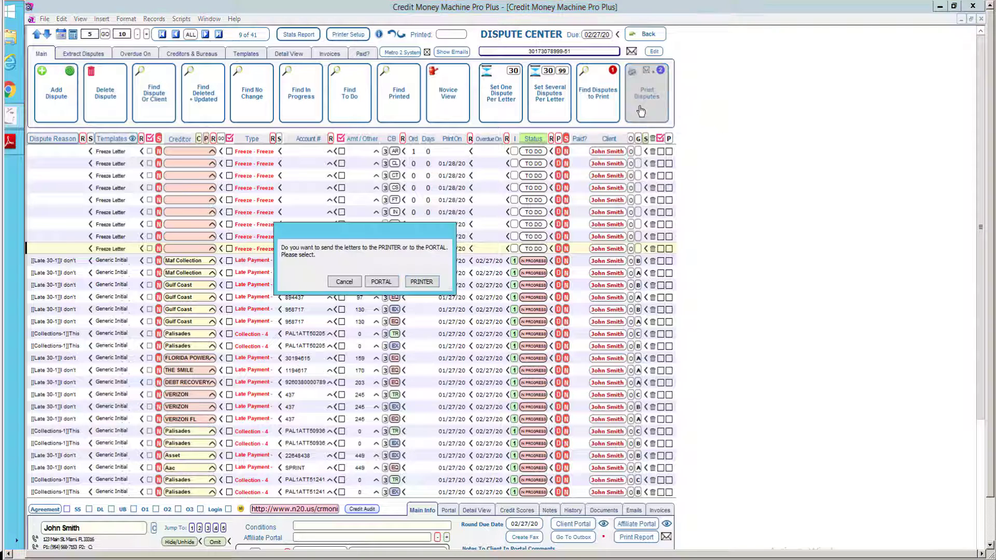
{"action": "left_click", "coordinate": [425, 281]}
{"action": "left_click", "coordinate": [563, 326]}
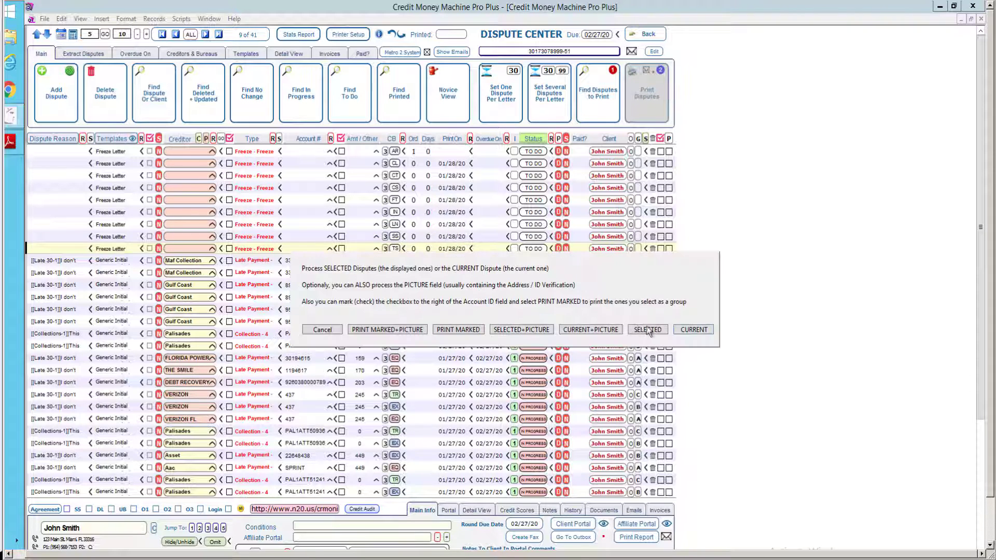
{"action": "left_click", "coordinate": [648, 330]}
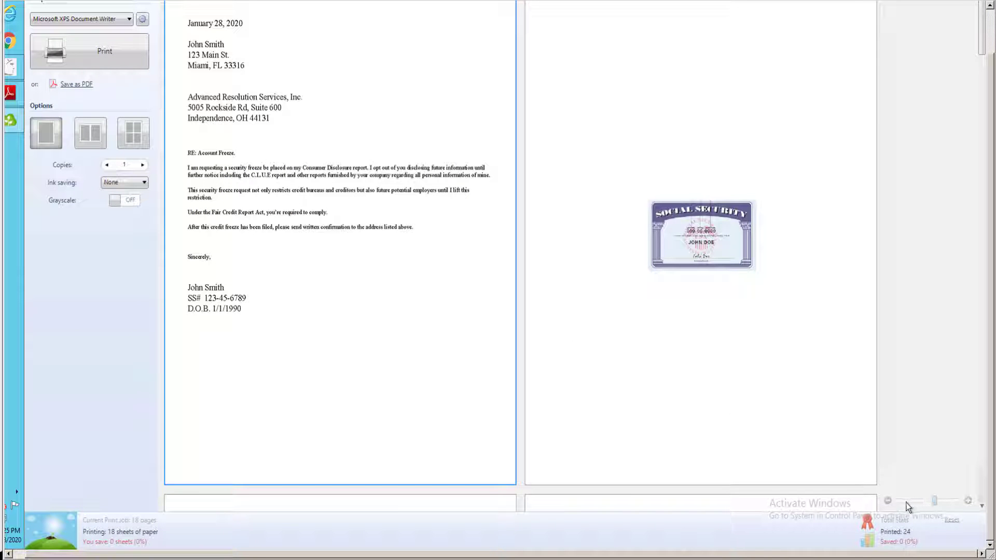
Zoom out the GreenCloud preview to review every freeze letter page, then return to Credit Money Machine.
{"action": "left_click", "coordinate": [908, 501]}
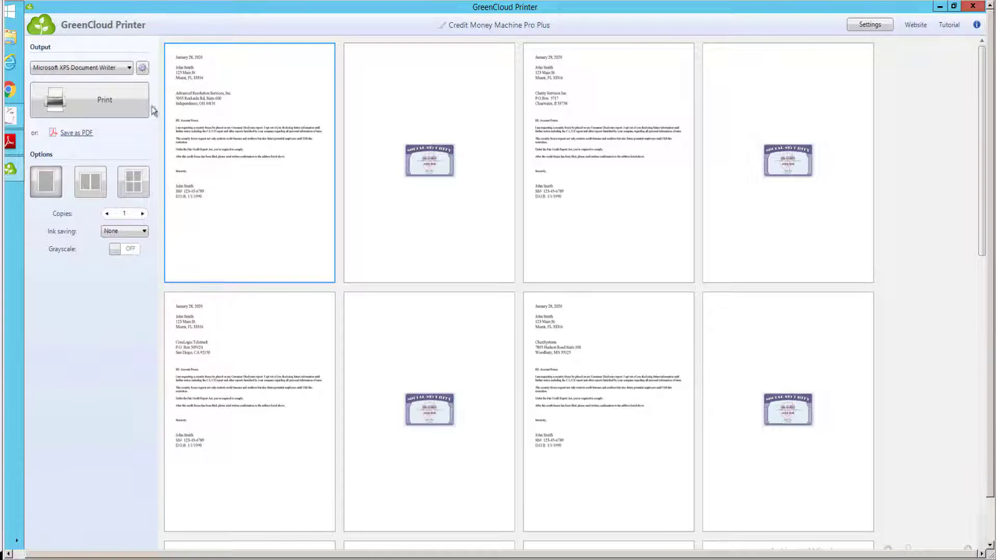
{"action": "mouse_move", "coordinate": [14, 124]}
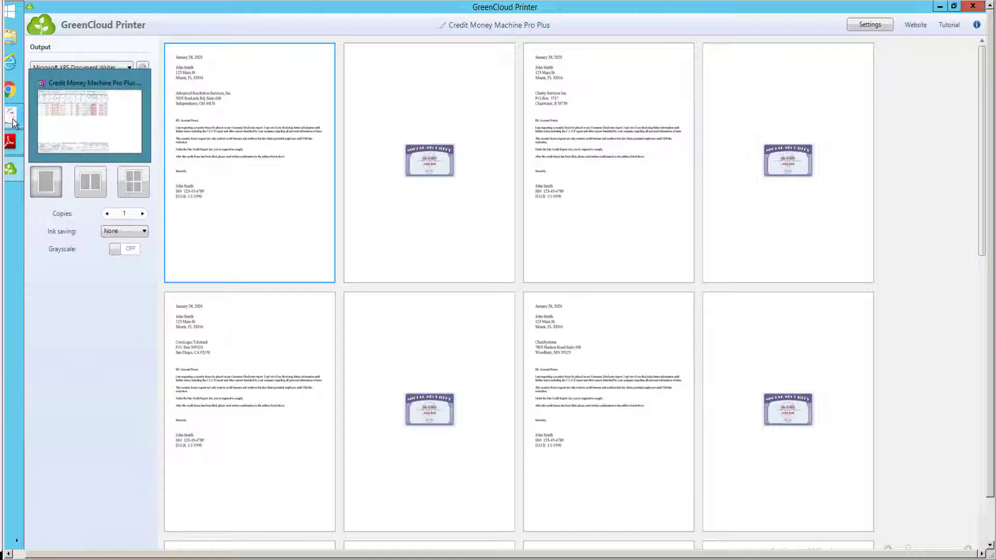
{"action": "left_click", "coordinate": [14, 123]}
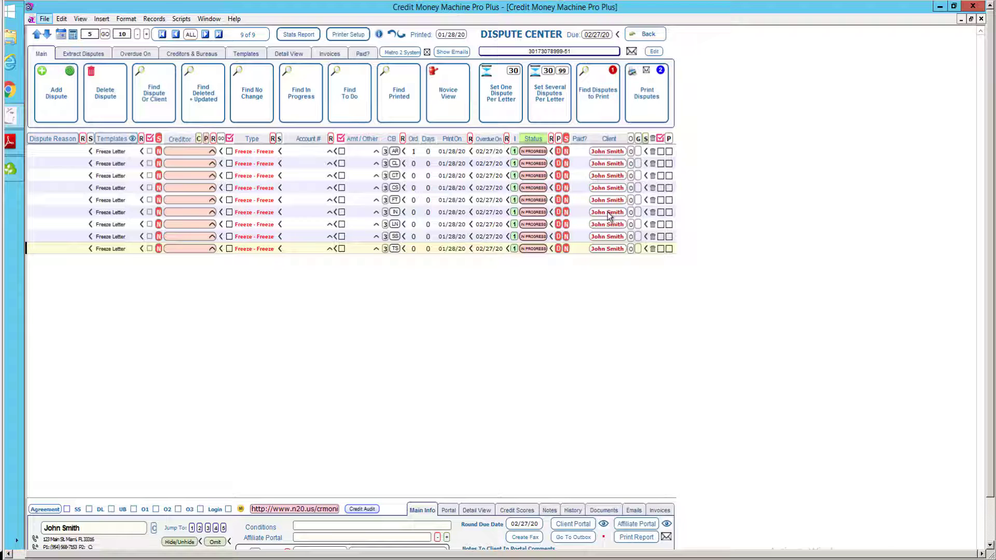
Set the Dispute Center selection to ALL so all 50 disputes are listed.
{"action": "left_click", "coordinate": [190, 35]}
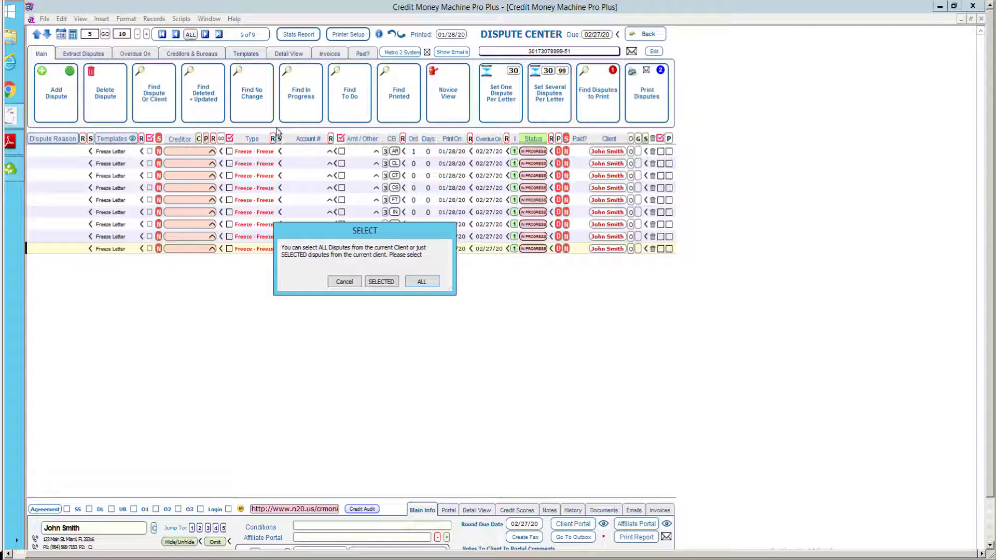
{"action": "left_click", "coordinate": [422, 283]}
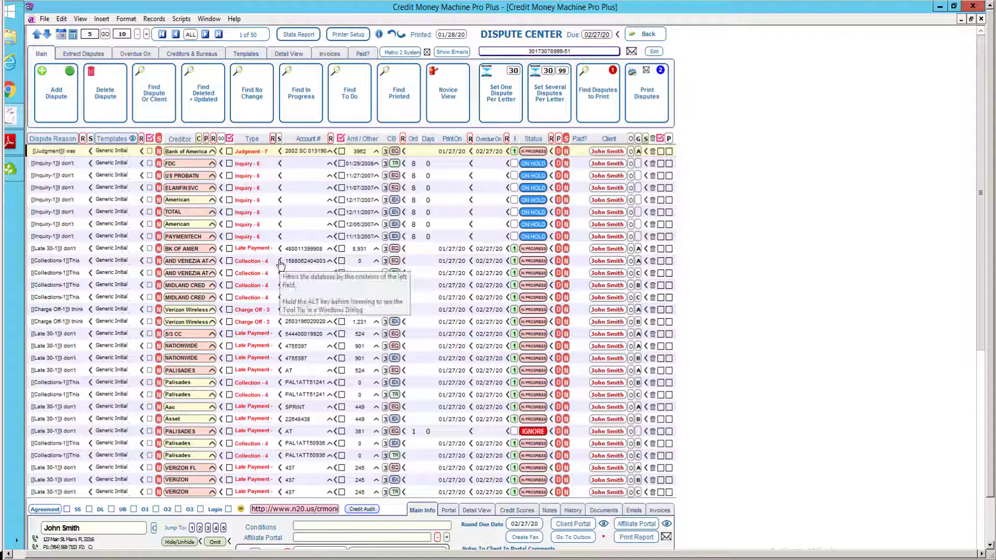
Filter the list to the ten Collection - 4 disputes matching this row's type and start a bulk status change.
{"action": "left_click", "coordinate": [280, 263]}
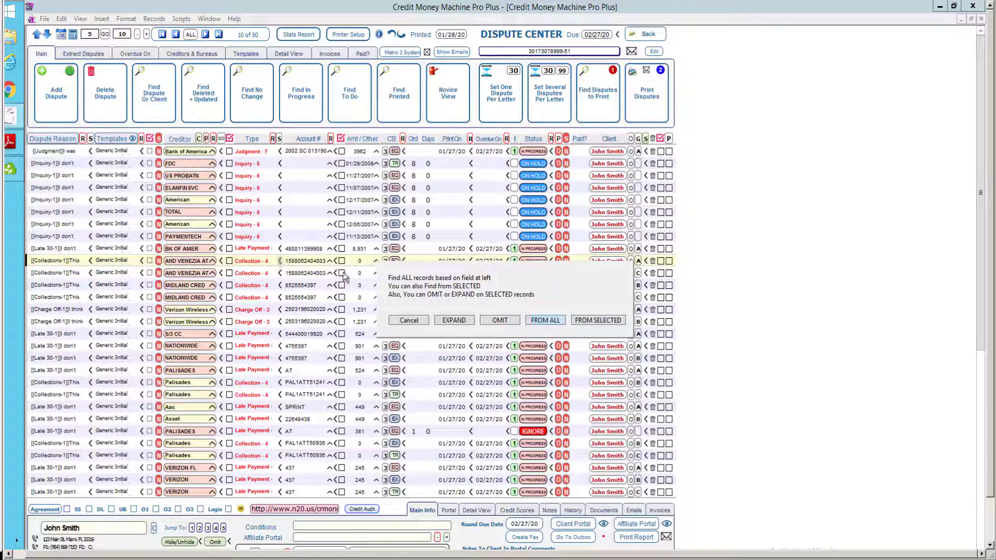
{"action": "left_click", "coordinate": [594, 321]}
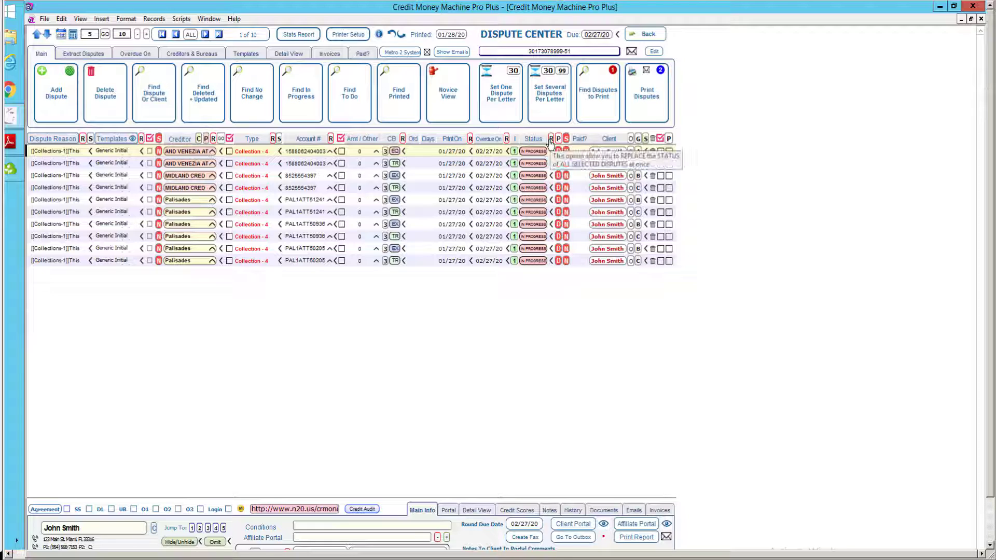
{"action": "left_click", "coordinate": [551, 139]}
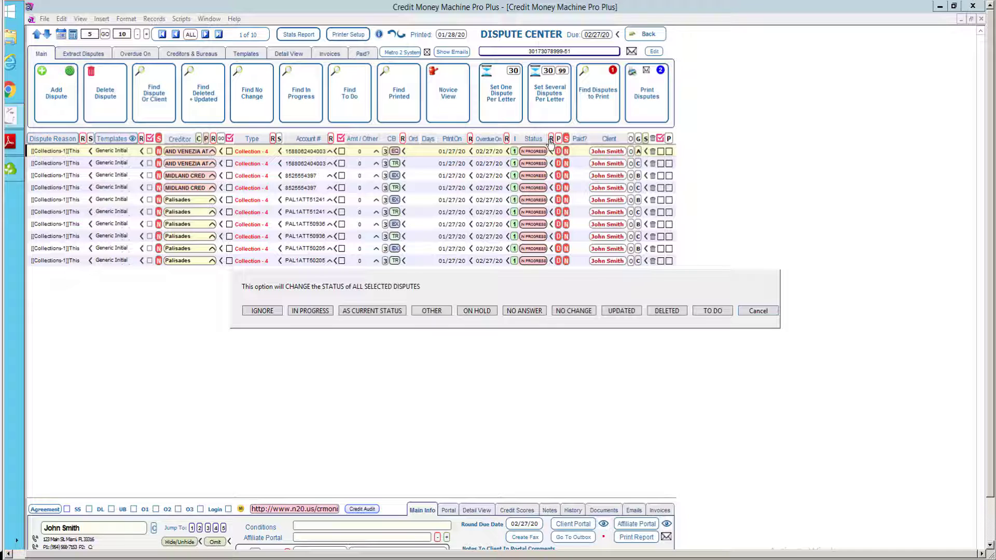
Set the status of all ten Collection - 4 disputes to ON HOLD.
{"action": "left_click", "coordinate": [472, 310]}
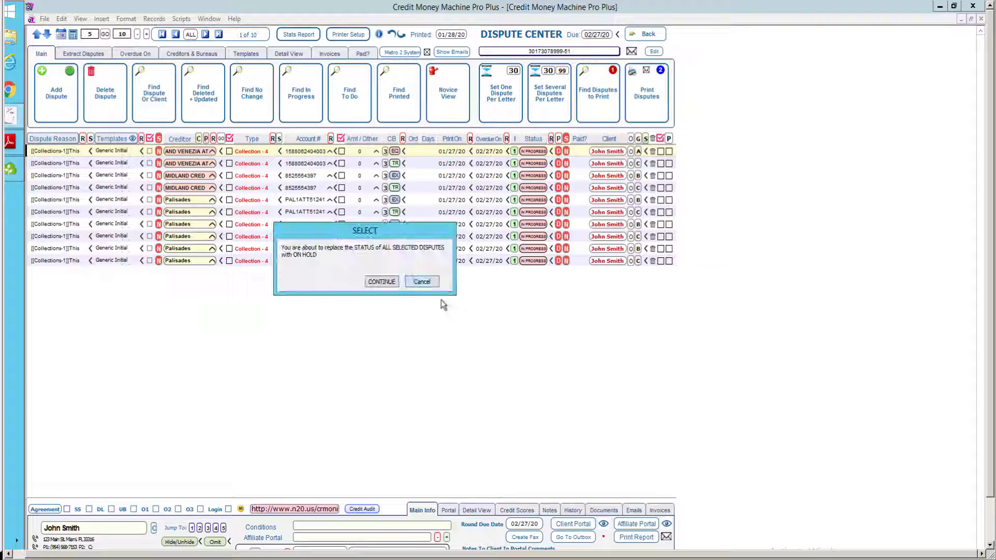
{"action": "left_click", "coordinate": [382, 281]}
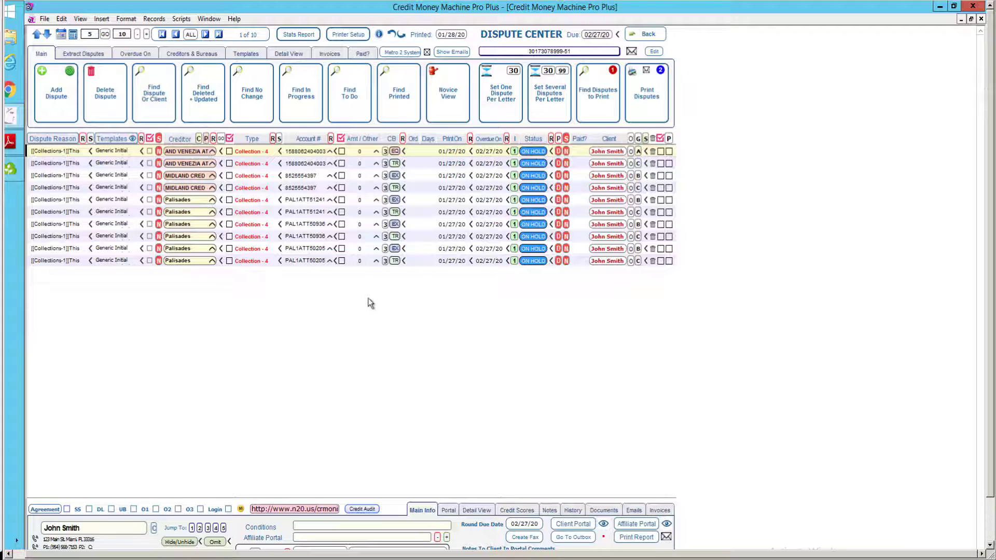
{"action": "mouse_move", "coordinate": [190, 191]}
{"action": "mouse_move", "coordinate": [230, 159]}
{"action": "mouse_move", "coordinate": [230, 200]}
Checkmark one Collection - 4 dispute per account, on alternating rows, and open the checkmark options.
{"action": "mouse_move", "coordinate": [187, 207]}
{"action": "left_click", "coordinate": [229, 152]}
{"action": "left_click", "coordinate": [229, 176]}
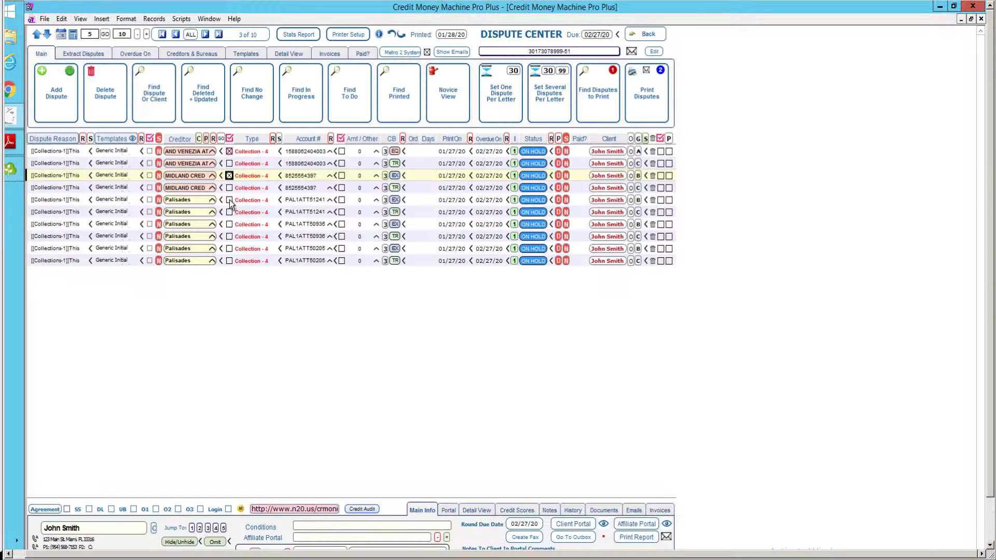
{"action": "left_click", "coordinate": [229, 201]}
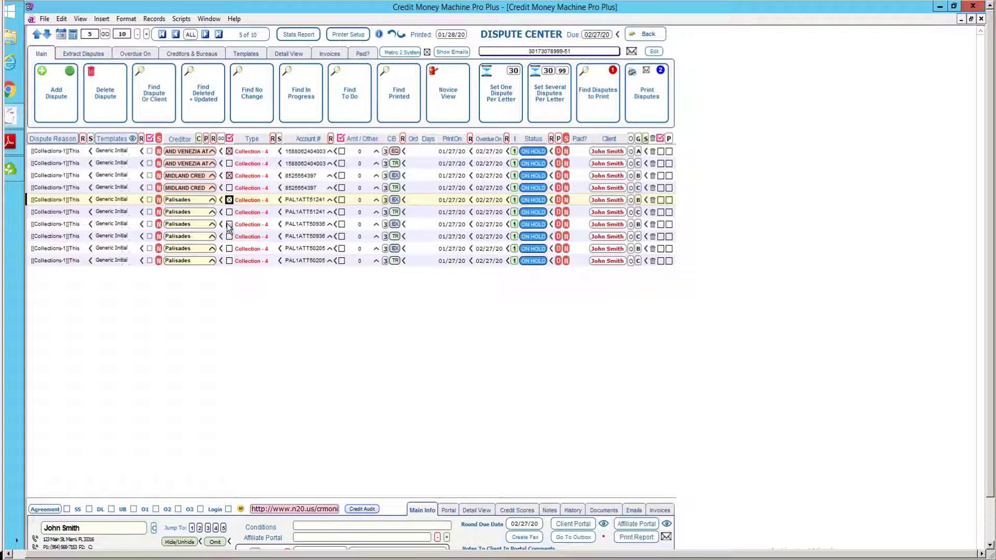
{"action": "left_click", "coordinate": [229, 224]}
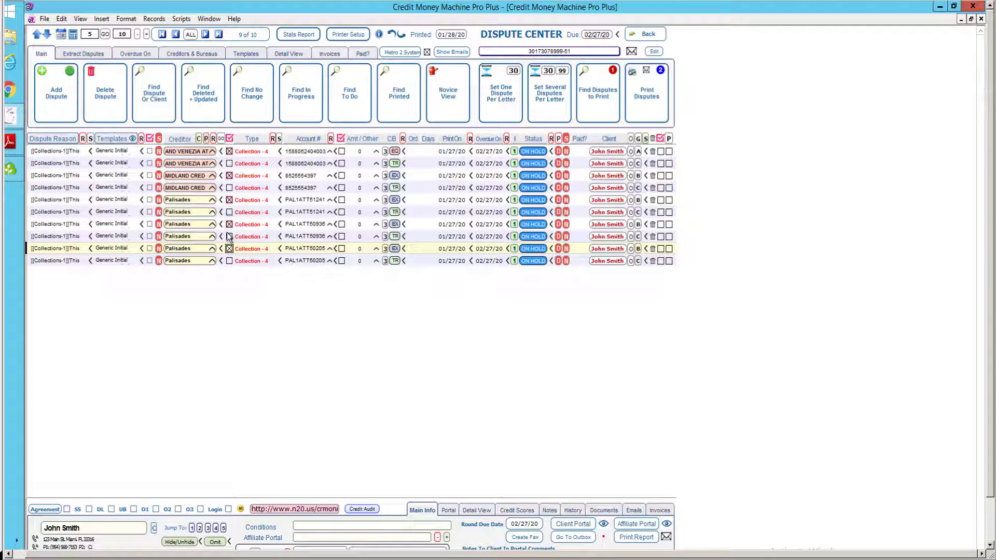
{"action": "left_click", "coordinate": [231, 141]}
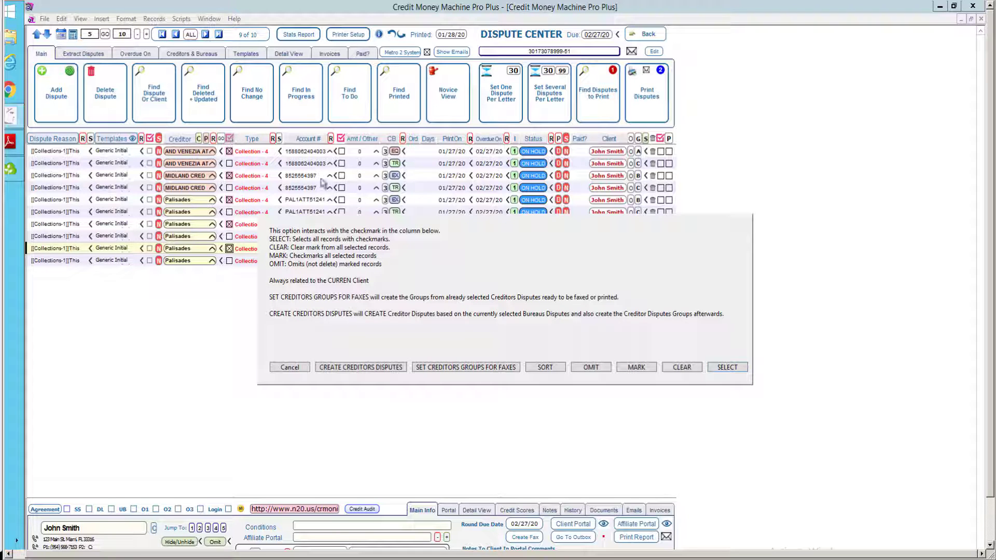
Limit the list to the five checkmarked disputes with SELECT and then SELECTED.
{"action": "left_click", "coordinate": [729, 368]}
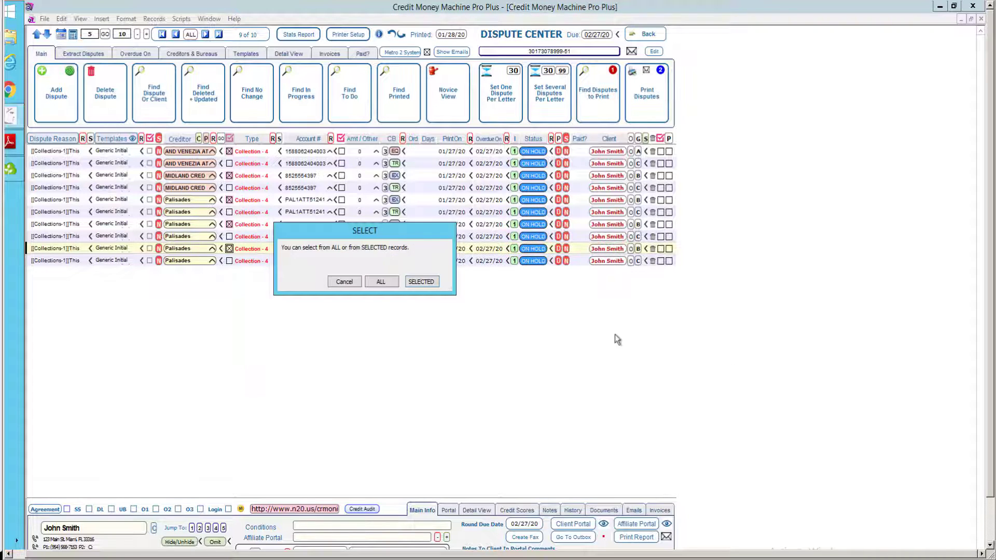
{"action": "left_click", "coordinate": [421, 283]}
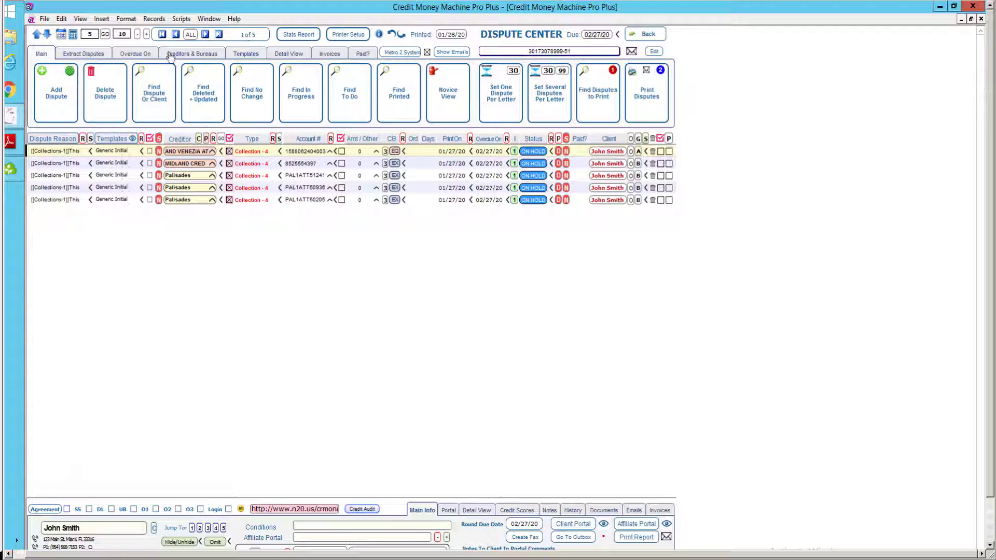
Duplicate all five displayed disputes using Add Dispute option -4-, creating five new TO DO copies.
{"action": "left_click", "coordinate": [69, 73]}
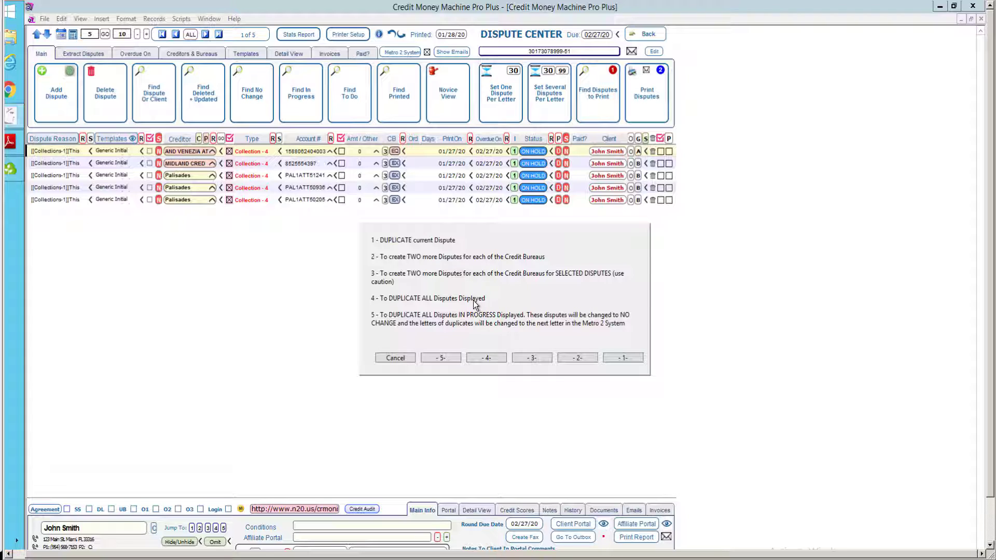
{"action": "left_click", "coordinate": [487, 358]}
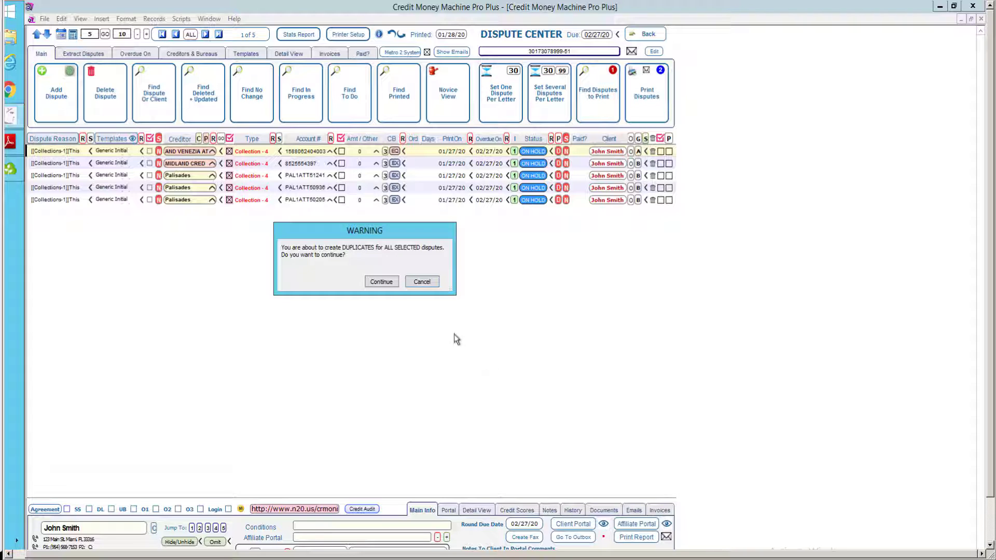
{"action": "left_click", "coordinate": [381, 283]}
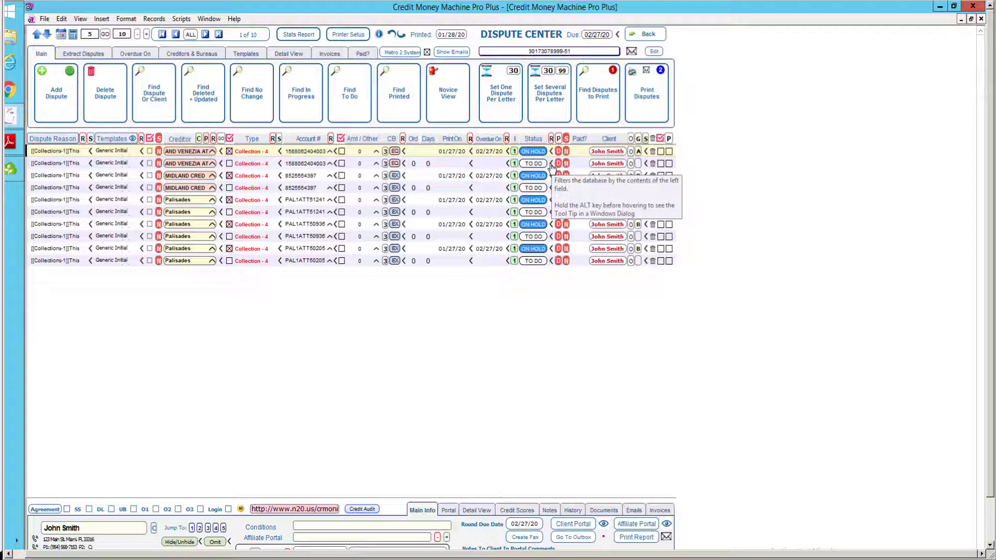
Filter the dispute list by TO DO status to show only the five new copies.
{"action": "left_click", "coordinate": [551, 164]}
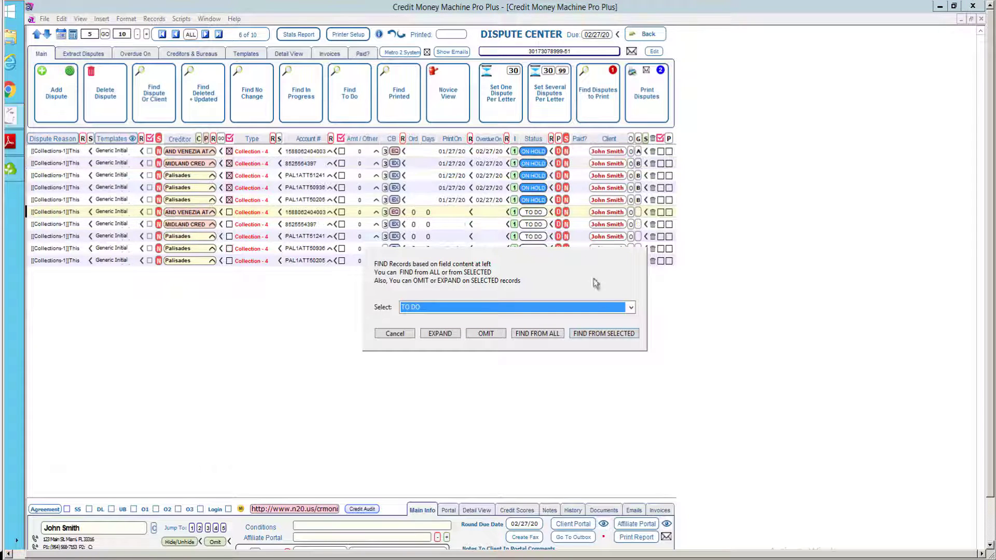
{"action": "left_click", "coordinate": [614, 332]}
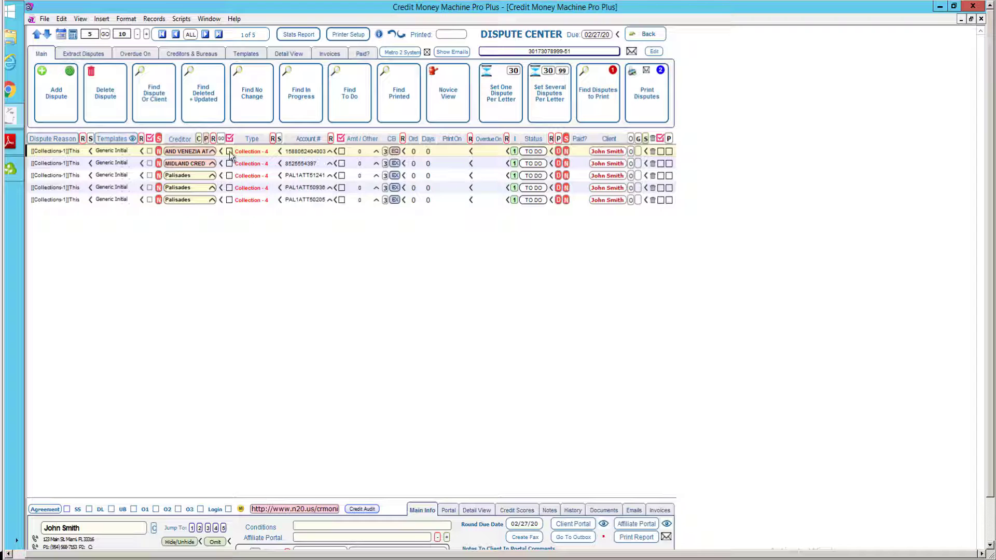
{"action": "mouse_move", "coordinate": [231, 155]}
Checkmark all five TO DO disputes with MARK and SELECTED so they go to the creditor.
{"action": "left_click", "coordinate": [229, 139]}
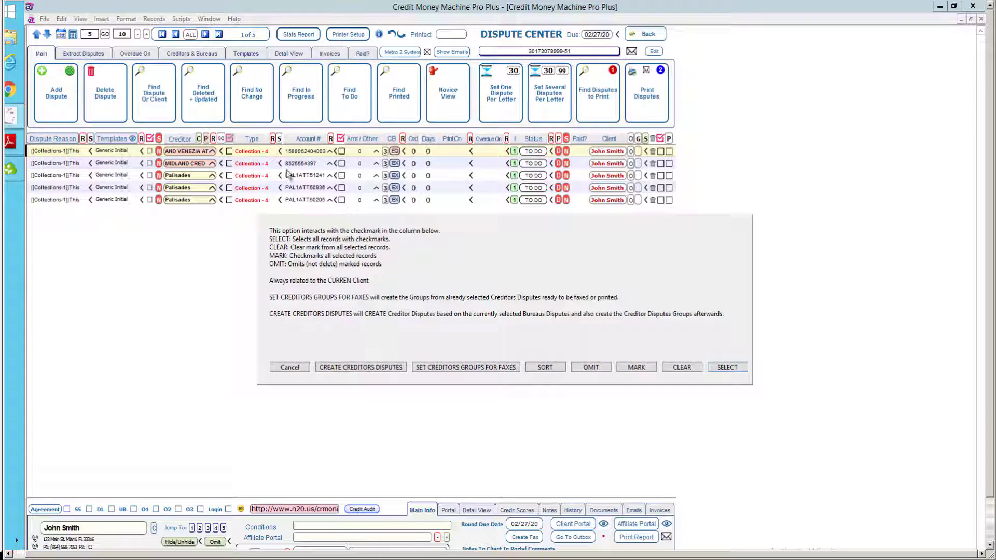
{"action": "left_click", "coordinate": [631, 368]}
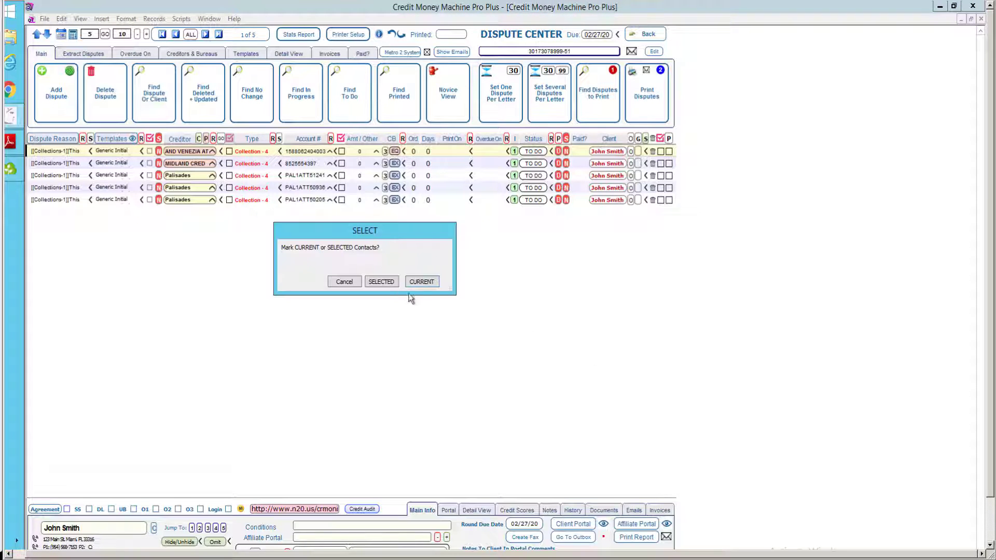
{"action": "left_click", "coordinate": [375, 283]}
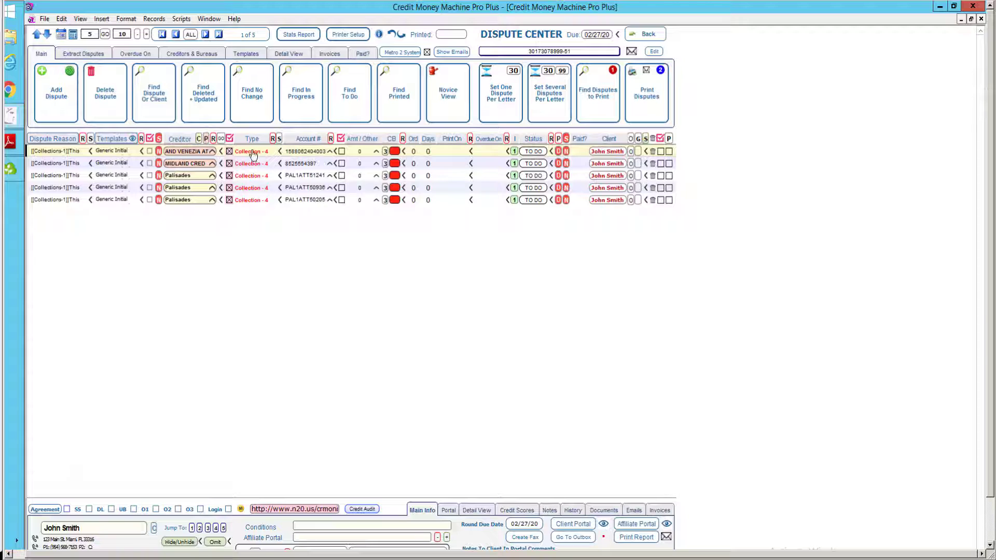
Set the first dispute's type to Collection - 4CR and replace it across all five TO DO disputes.
{"action": "mouse_move", "coordinate": [254, 154]}
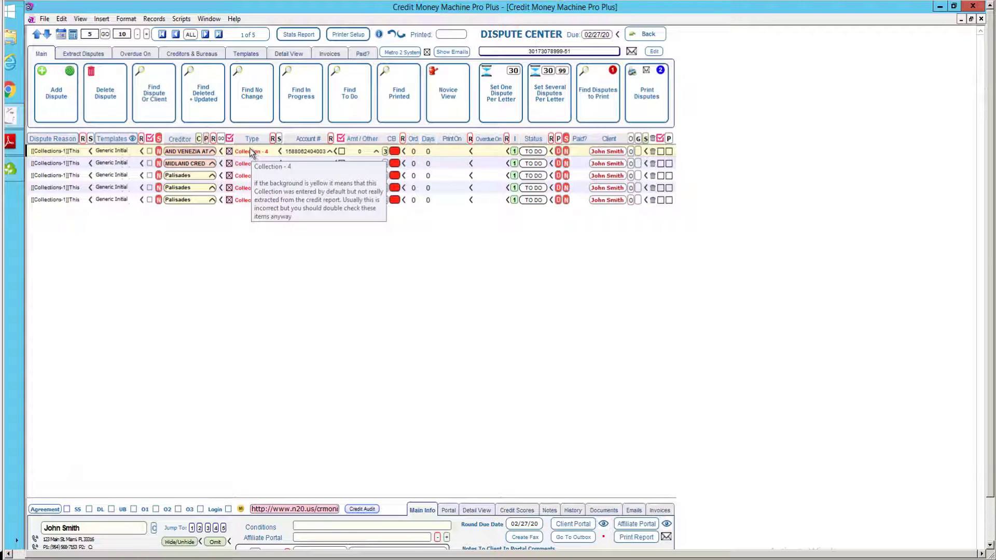
{"action": "left_click", "coordinate": [252, 151]}
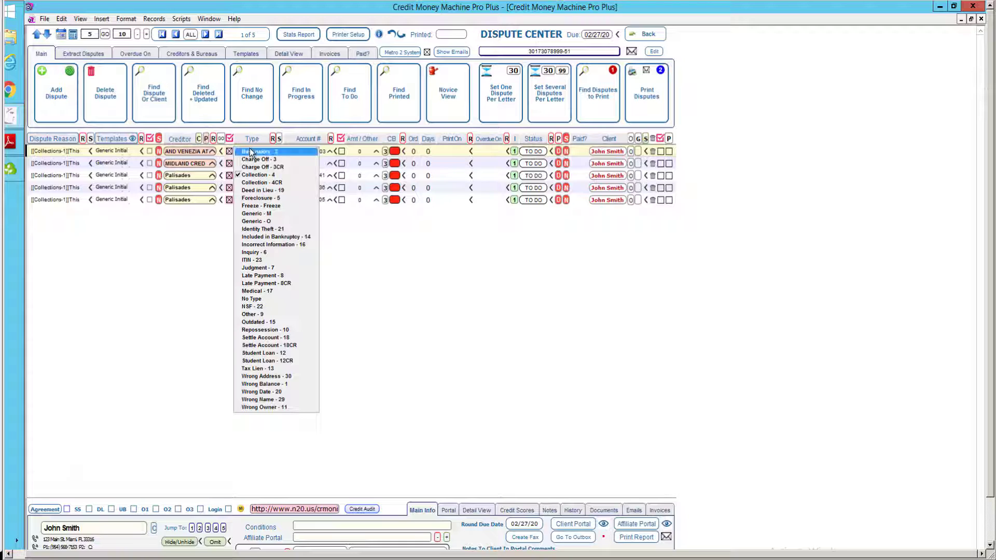
{"action": "key", "text": "Down"}
{"action": "key", "text": "Down"}
{"action": "key", "text": "Down"}
{"action": "key", "text": "Down"}
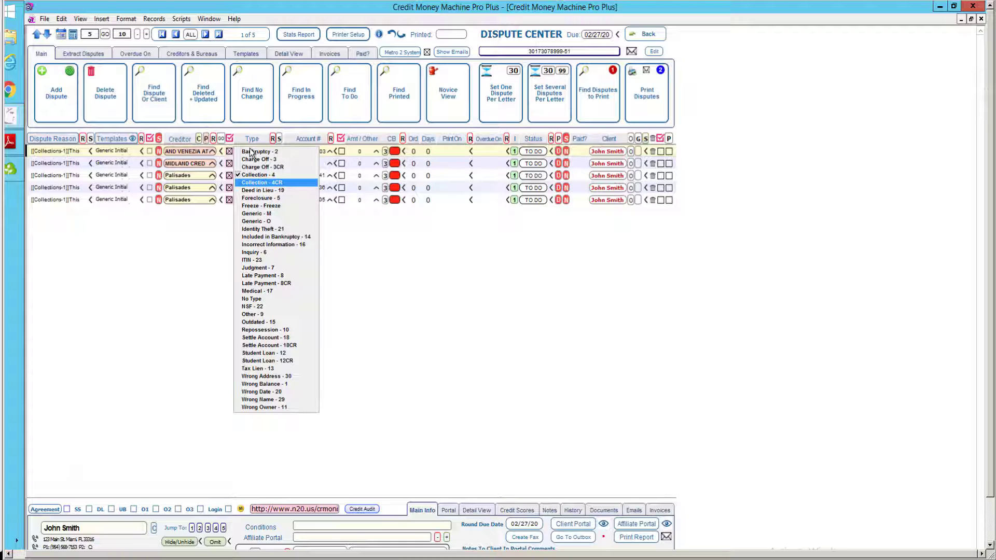
{"action": "left_click", "coordinate": [255, 176]}
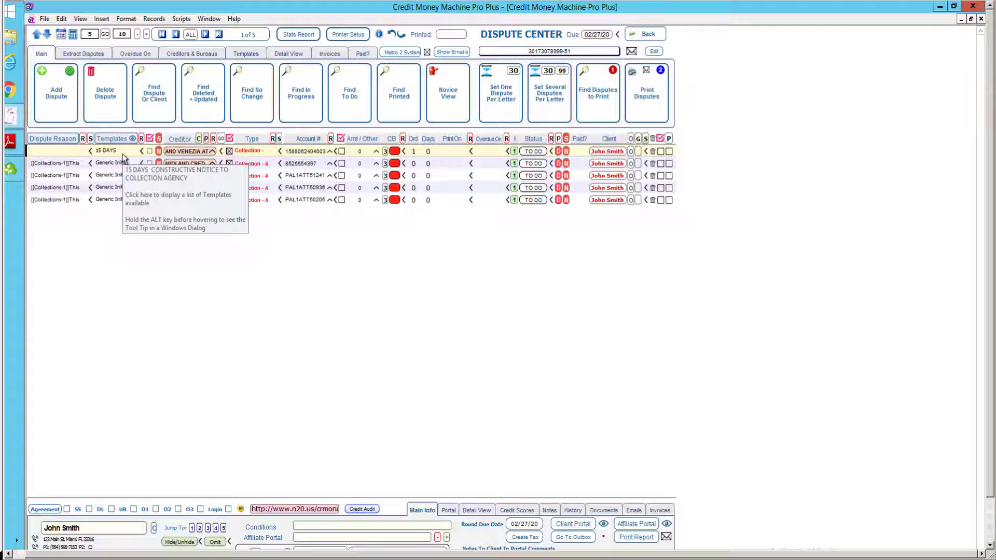
{"action": "left_click", "coordinate": [272, 139]}
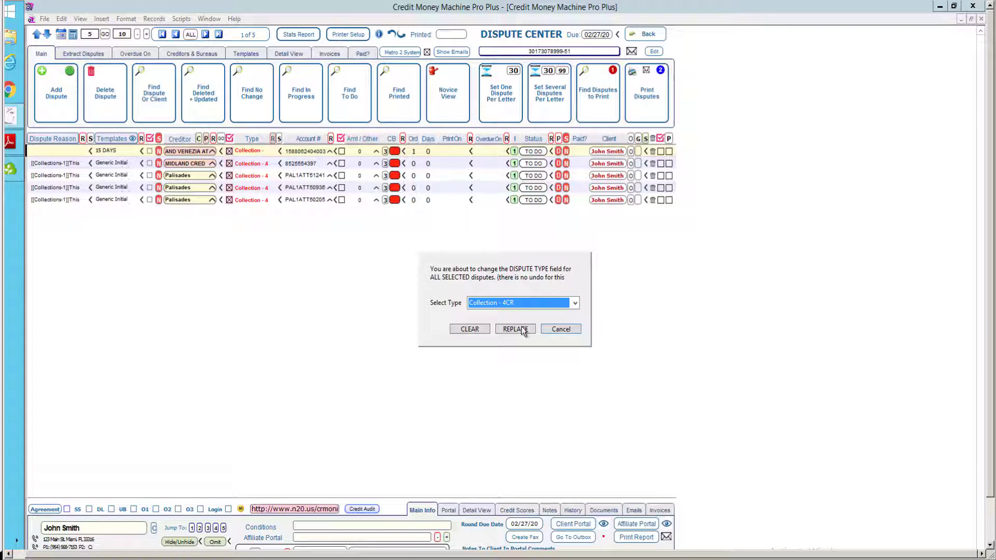
{"action": "left_click", "coordinate": [515, 330]}
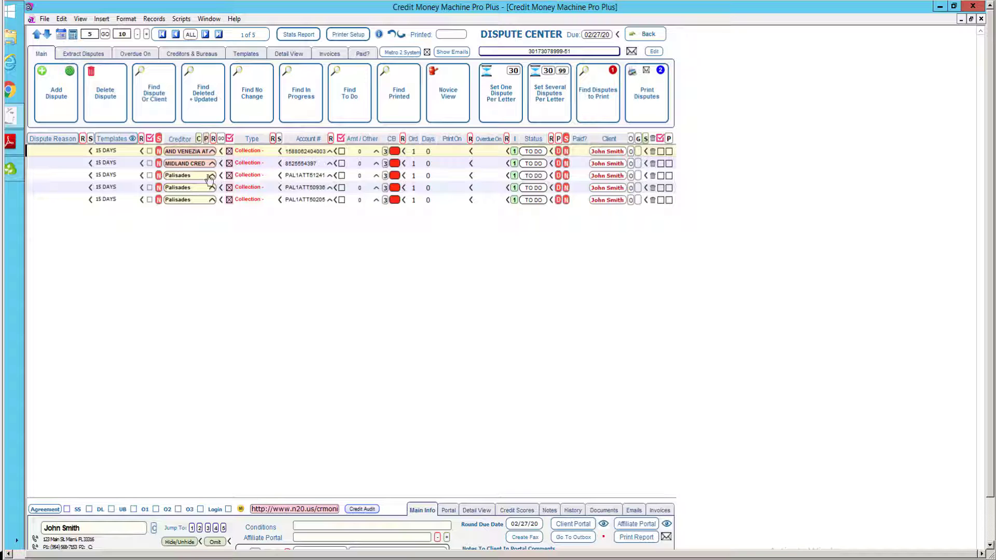
{"action": "left_click", "coordinate": [308, 163]}
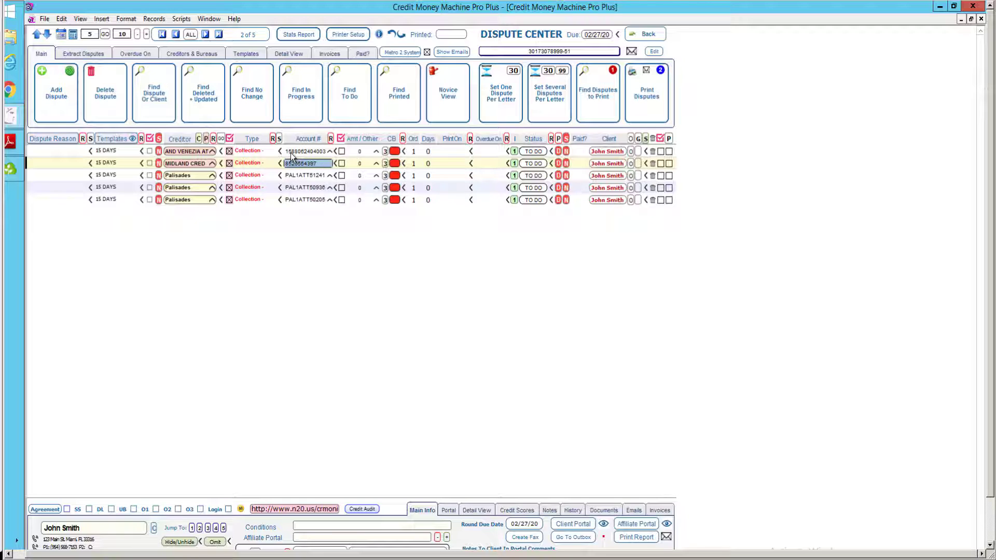
{"action": "left_click", "coordinate": [275, 276]}
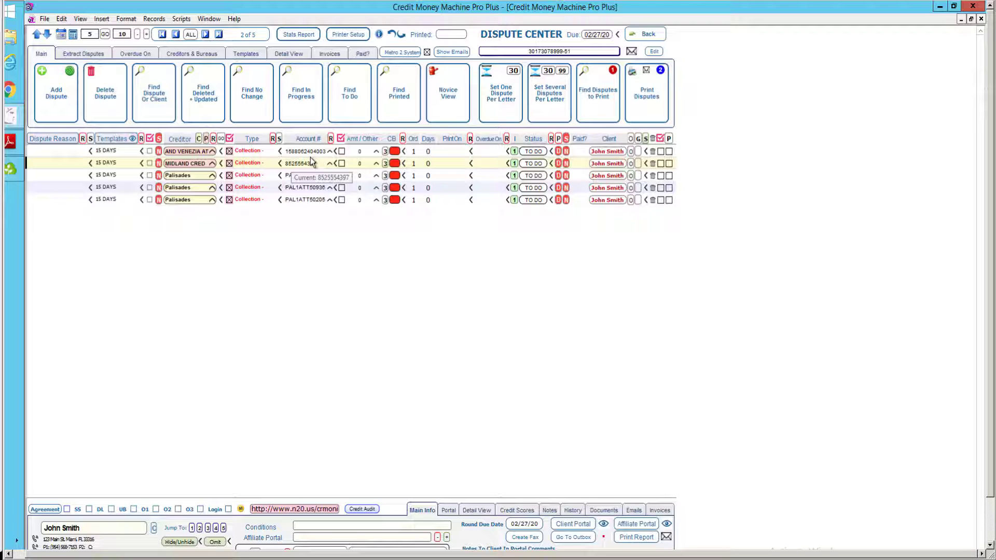
{"action": "mouse_move", "coordinate": [199, 165]}
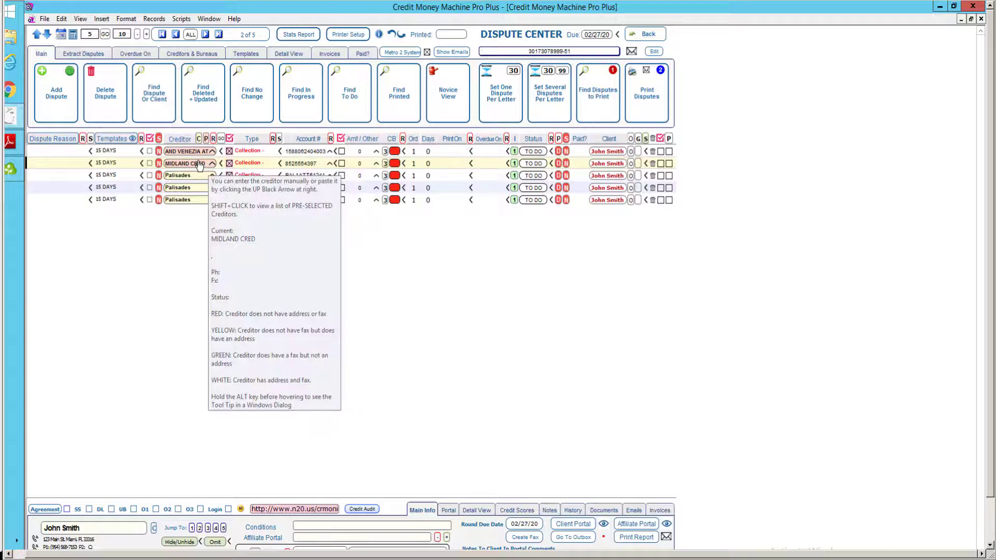
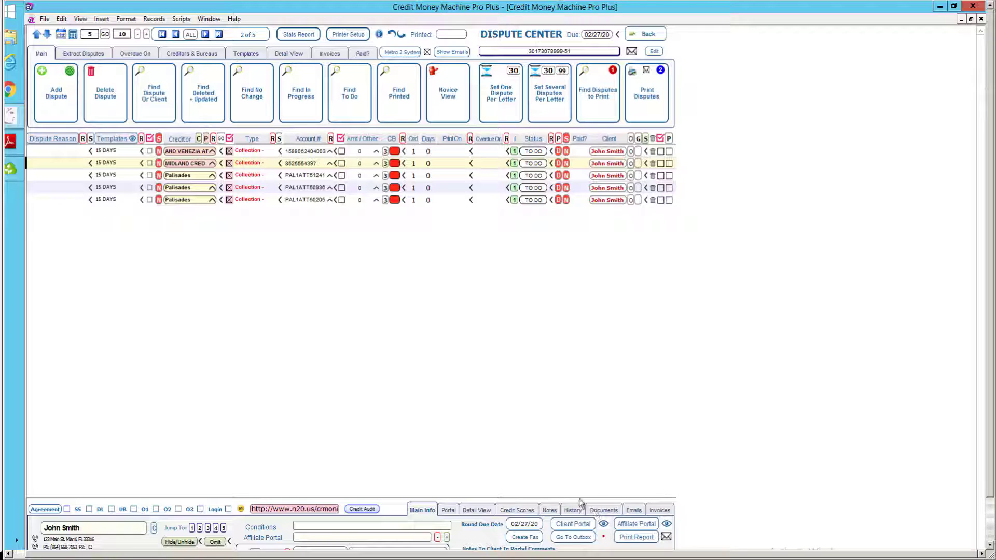
Open the first dispute's 15 DAYS letter template to choose between viewing and editing it.
{"action": "left_click", "coordinate": [121, 152]}
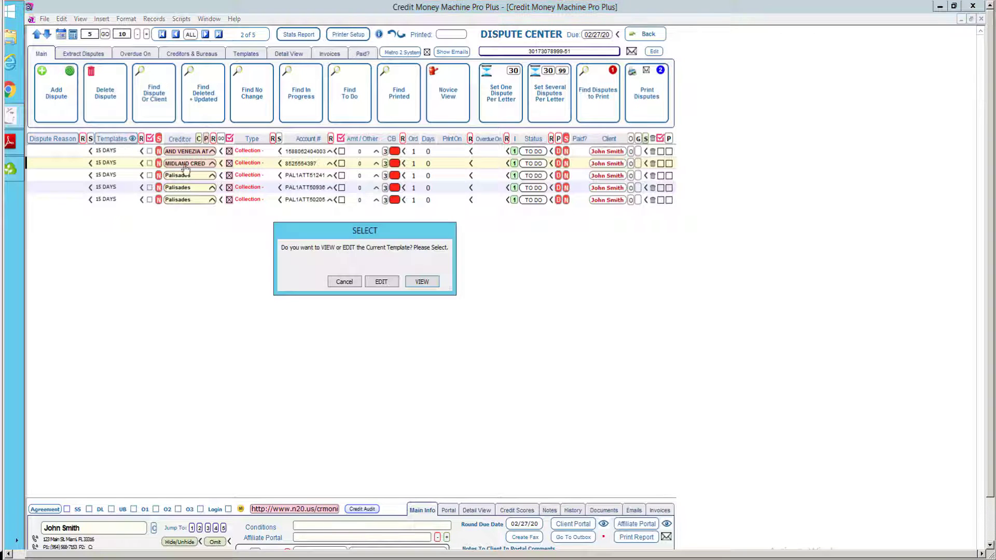
View the 15 DAYS CONSTRUCTIVE NOTICE TO COLLECTION letter from bottom to top, then close the preview.
{"action": "left_click", "coordinate": [424, 282]}
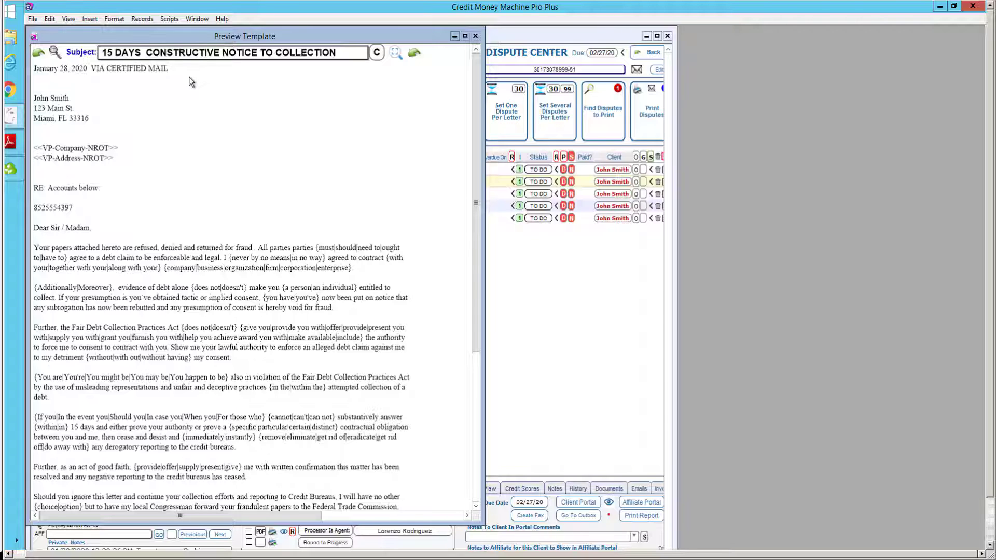
{"action": "left_click", "coordinate": [478, 494]}
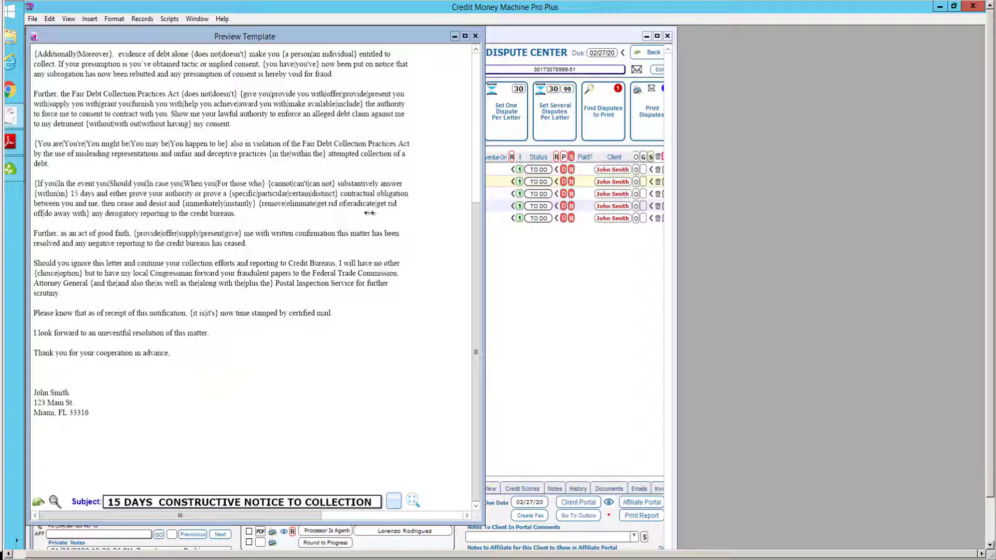
{"action": "left_click", "coordinate": [476, 90]}
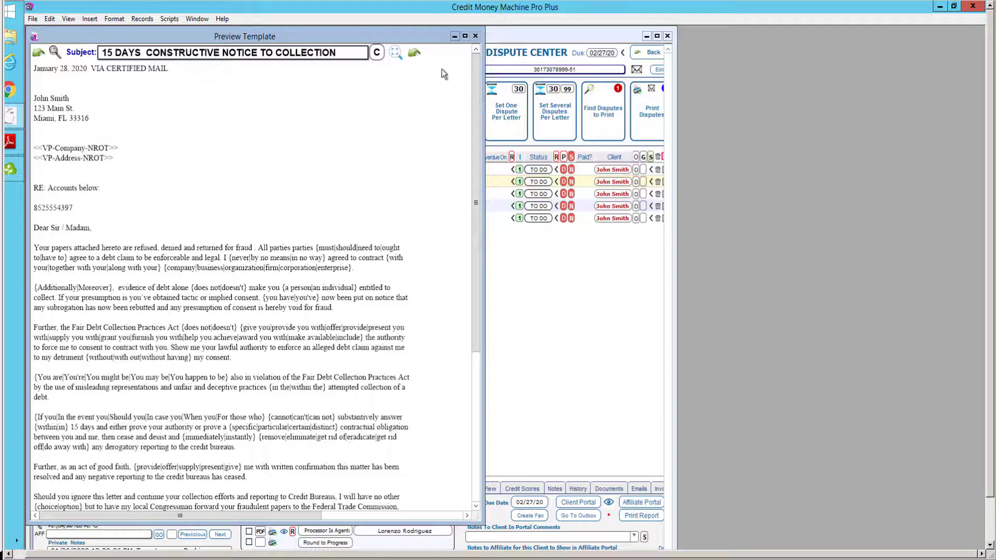
{"action": "left_click", "coordinate": [415, 52]}
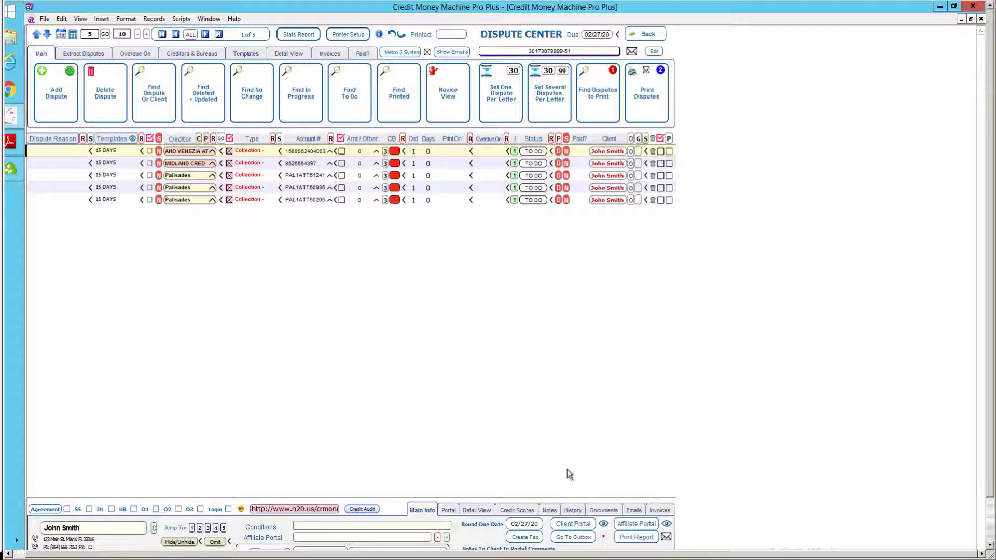
Post the disputes to the client portal, declining a dispute analysis and any status-change emails.
{"action": "left_click", "coordinate": [564, 528]}
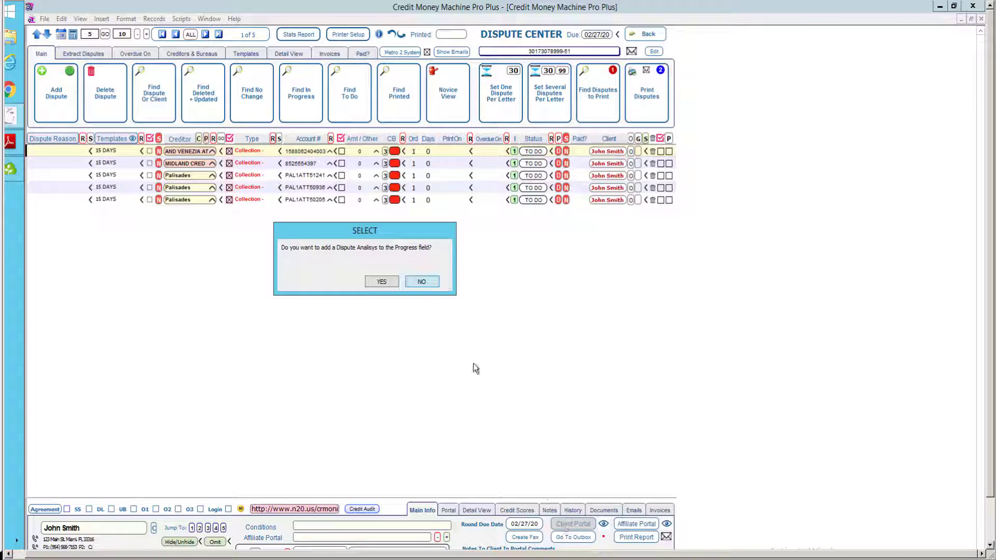
{"action": "left_click", "coordinate": [429, 282]}
{"action": "left_click", "coordinate": [429, 285]}
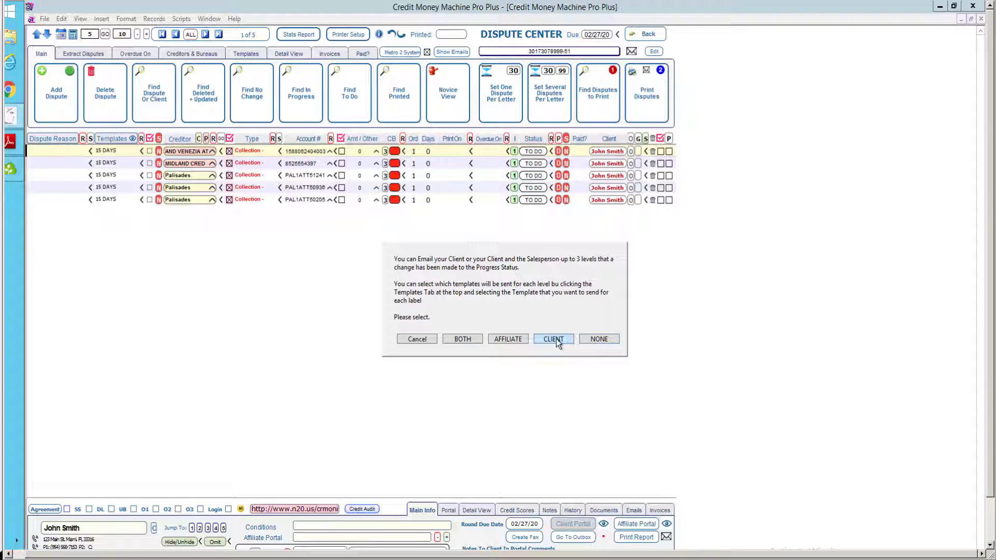
{"action": "left_click", "coordinate": [599, 339]}
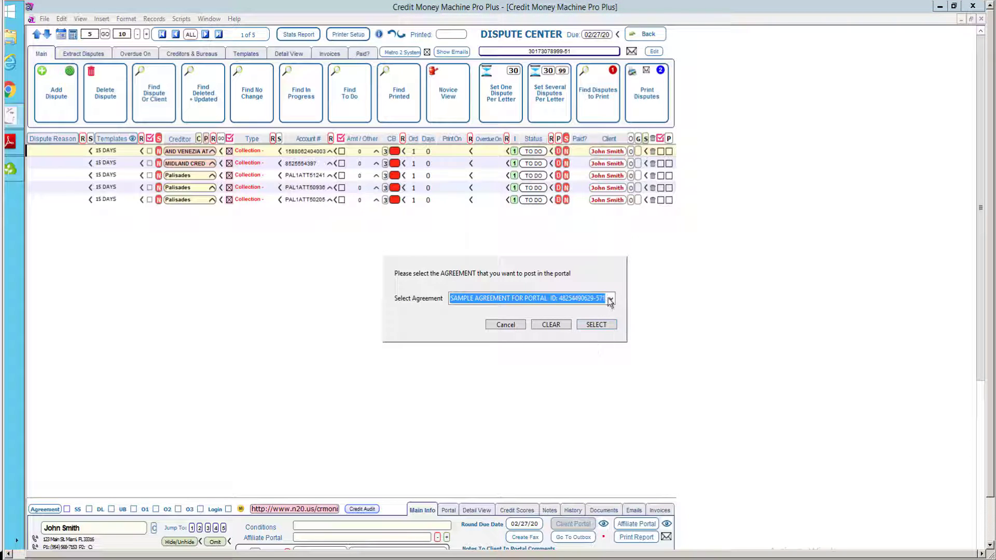
Confirm SAMPLE AGREEMENT FOR PORTAL as the agreement posted with the disputes.
{"action": "left_click", "coordinate": [611, 299]}
{"action": "left_click", "coordinate": [607, 300]}
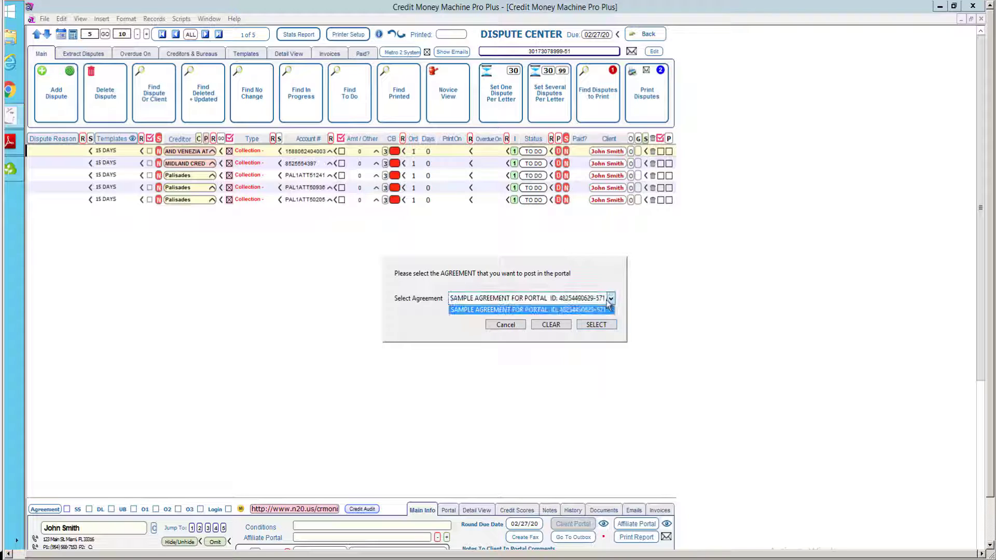
{"action": "left_click", "coordinate": [599, 272]}
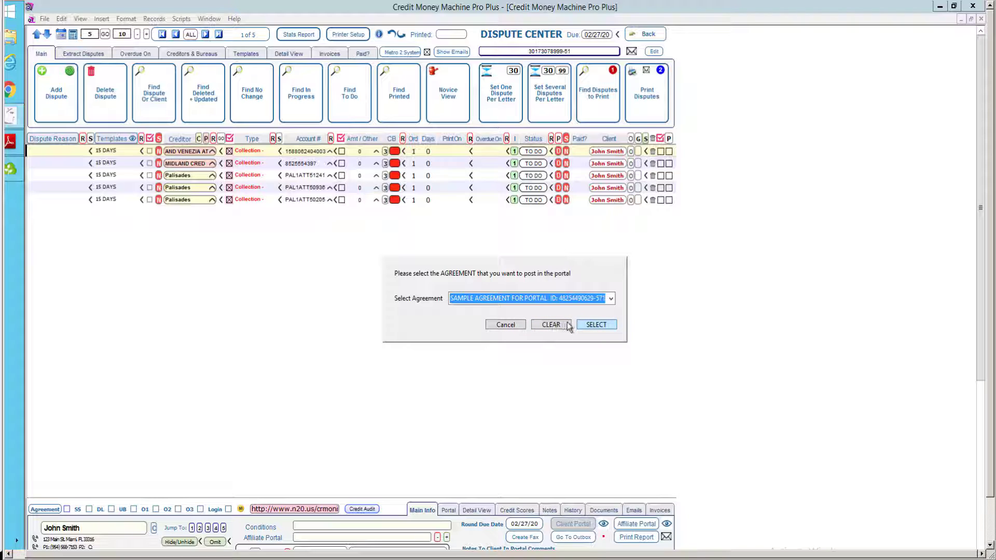
{"action": "left_click", "coordinate": [595, 325]}
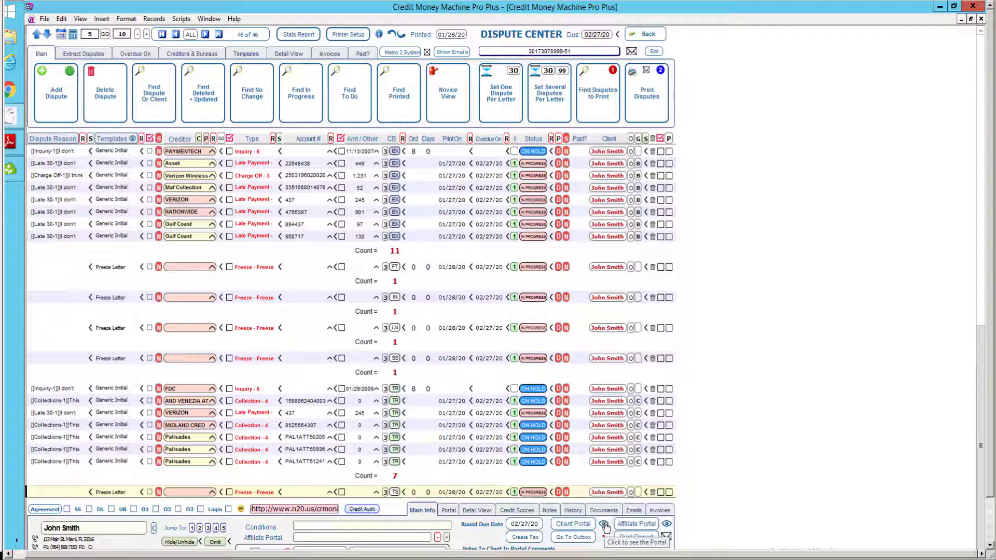
Open the client's portal summary in the external Chrome browser and reposition its window.
{"action": "left_click", "coordinate": [604, 524]}
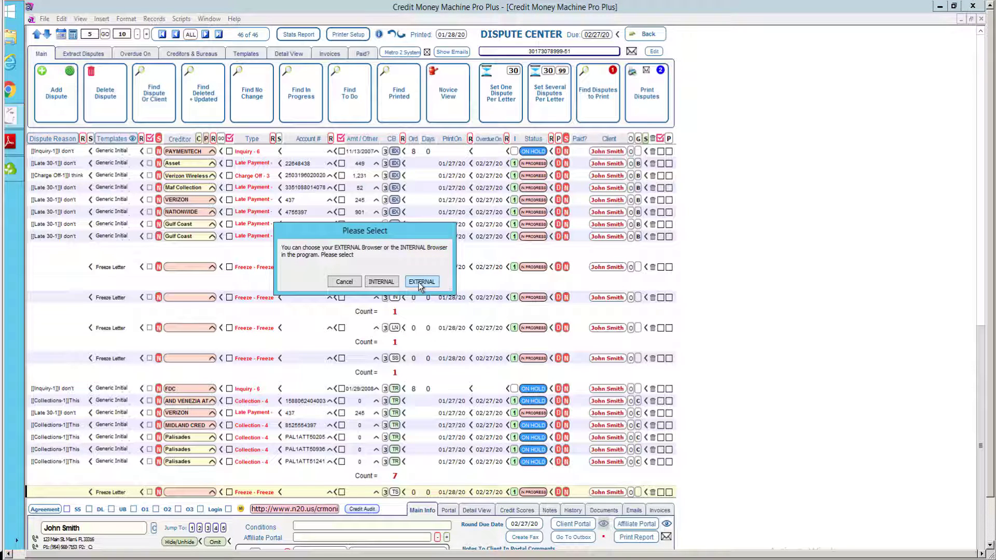
{"action": "left_click", "coordinate": [421, 282]}
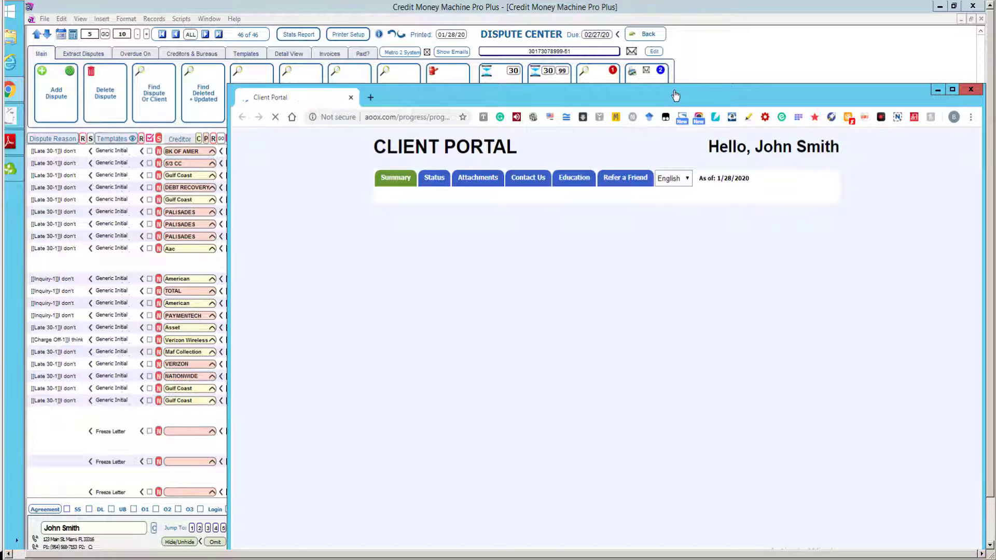
{"action": "left_click_drag", "start_coordinate": [674, 90], "coordinate": [468, 10]}
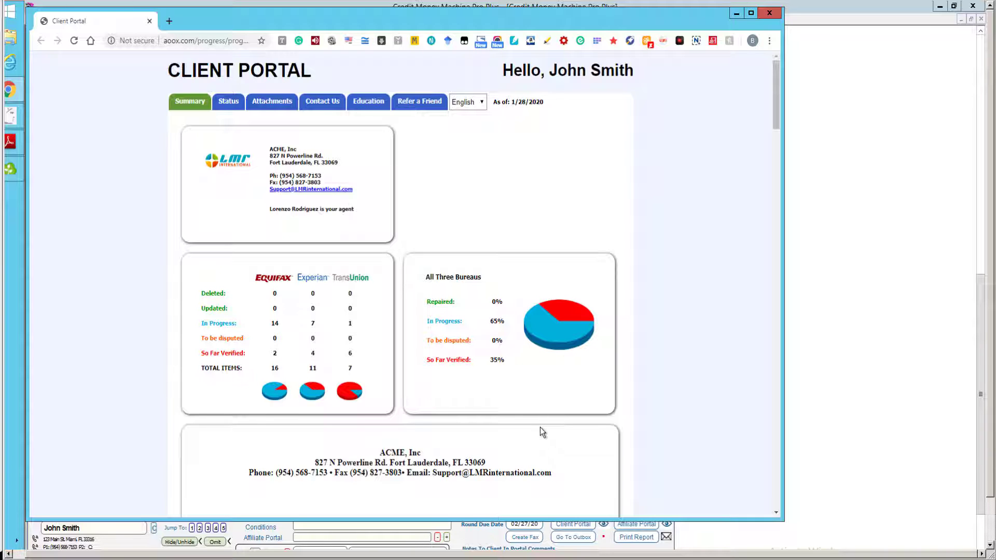
Draw the client's signature above SIGN HERE on the agreement, then scroll down to the Documents panel.
{"action": "left_click_drag", "start_coordinate": [775, 112], "coordinate": [775, 167]}
{"action": "mouse_move", "coordinate": [776, 211]}
{"action": "left_mouse_down"}
{"action": "mouse_move", "coordinate": [772, 298]}
{"action": "mouse_move", "coordinate": [766, 181]}
{"action": "mouse_move", "coordinate": [763, 482]}
{"action": "left_mouse_up"}
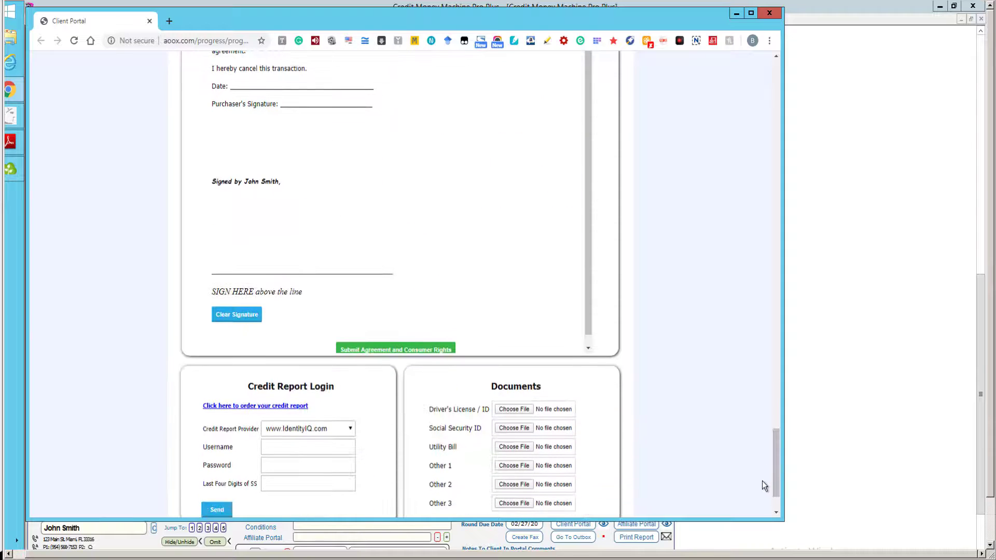
{"action": "left_click_drag", "start_coordinate": [206, 278], "coordinate": [211, 253]}
{"action": "left_click_drag", "start_coordinate": [261, 264], "coordinate": [340, 254]}
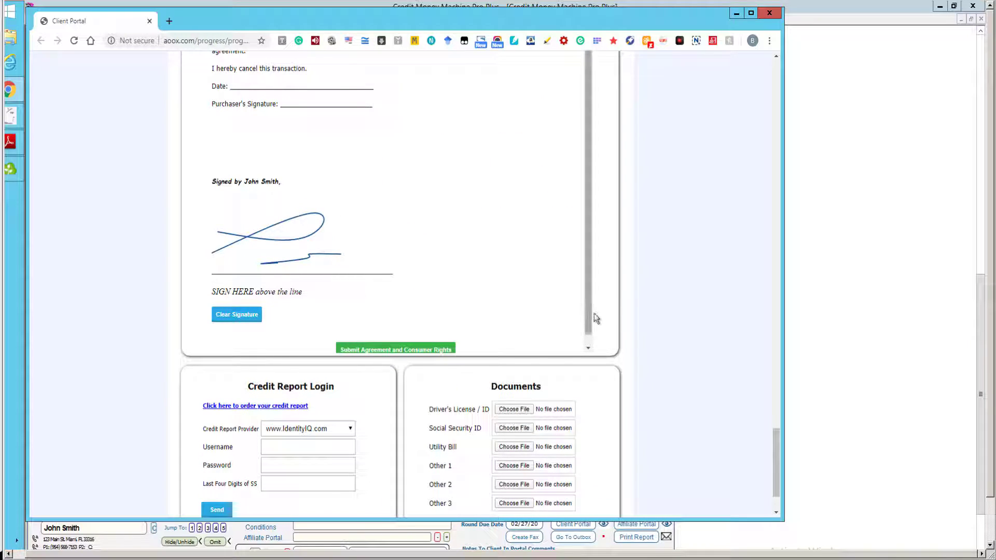
{"action": "scroll", "coordinate": [586, 338], "scroll_direction": "down", "scroll_amount": 1}
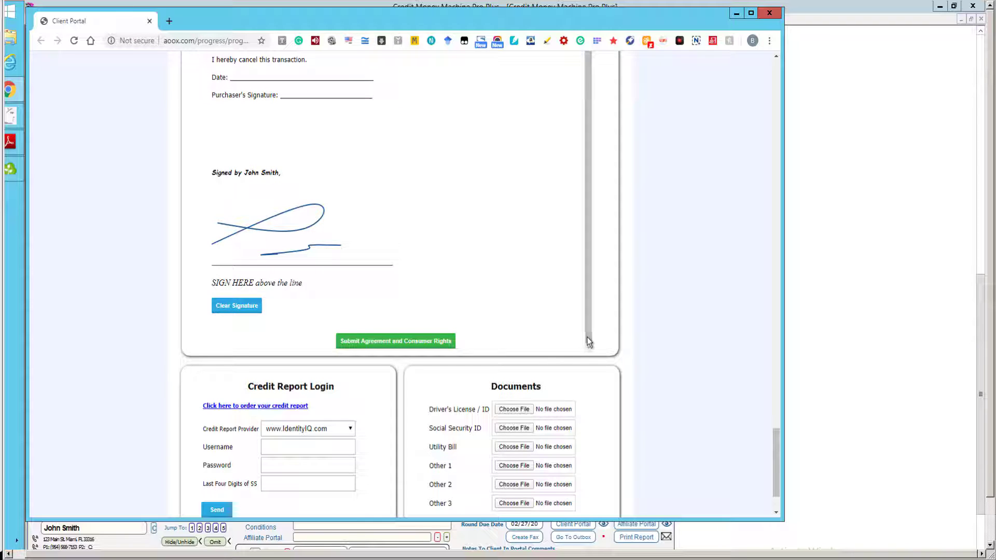
{"action": "left_click", "coordinate": [776, 118]}
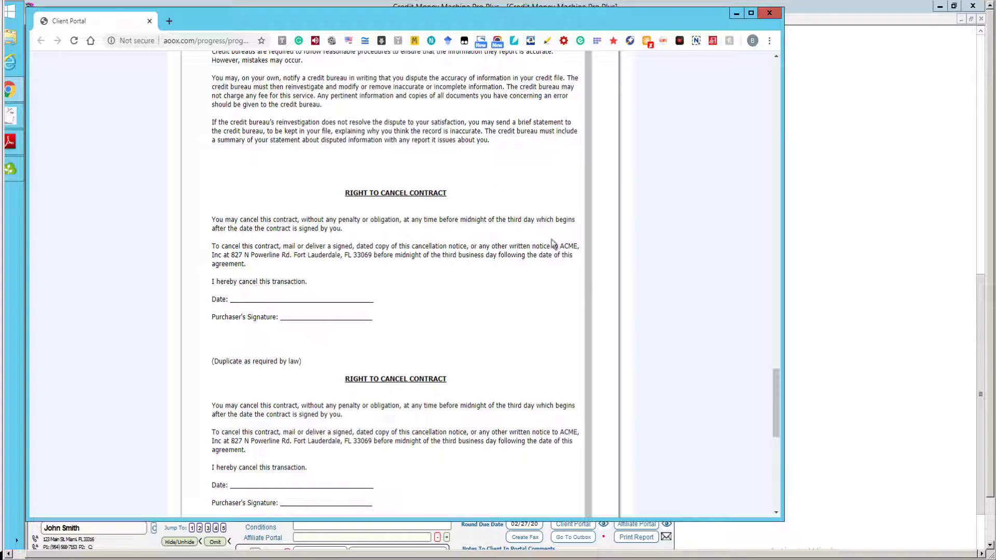
{"action": "left_click", "coordinate": [775, 455]}
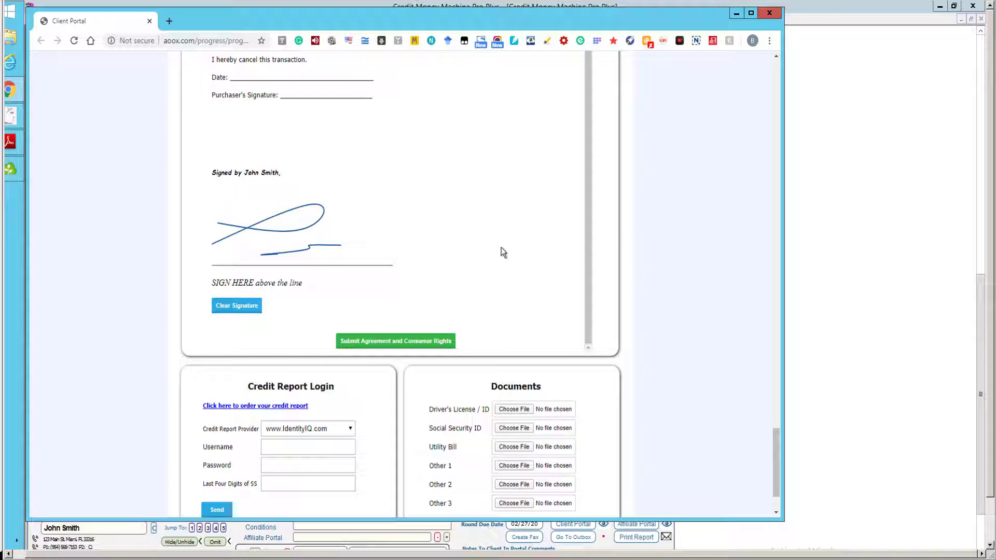
{"action": "left_click", "coordinate": [775, 502]}
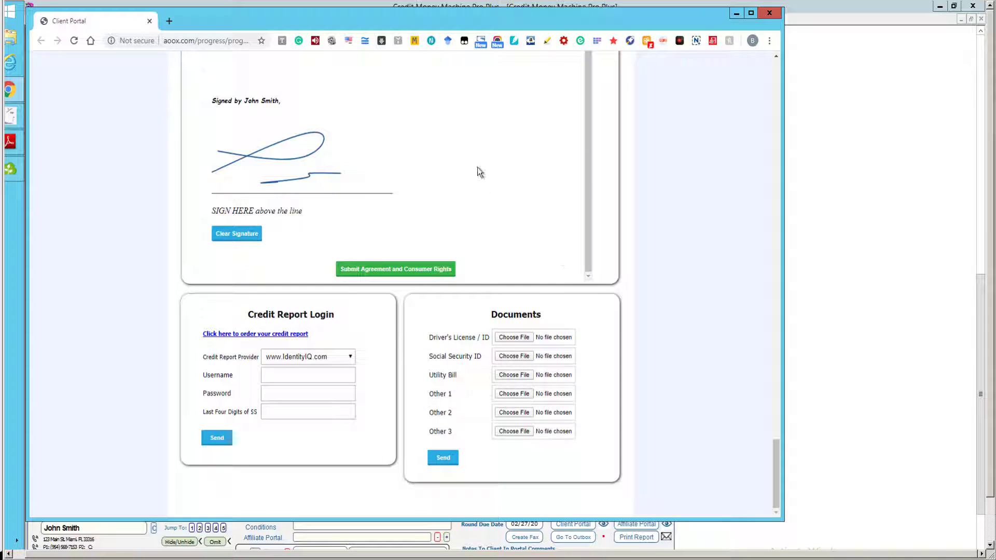
{"action": "left_click", "coordinate": [513, 340]}
{"action": "left_click", "coordinate": [775, 76]}
{"action": "left_click_drag", "start_coordinate": [775, 77], "coordinate": [775, 77]}
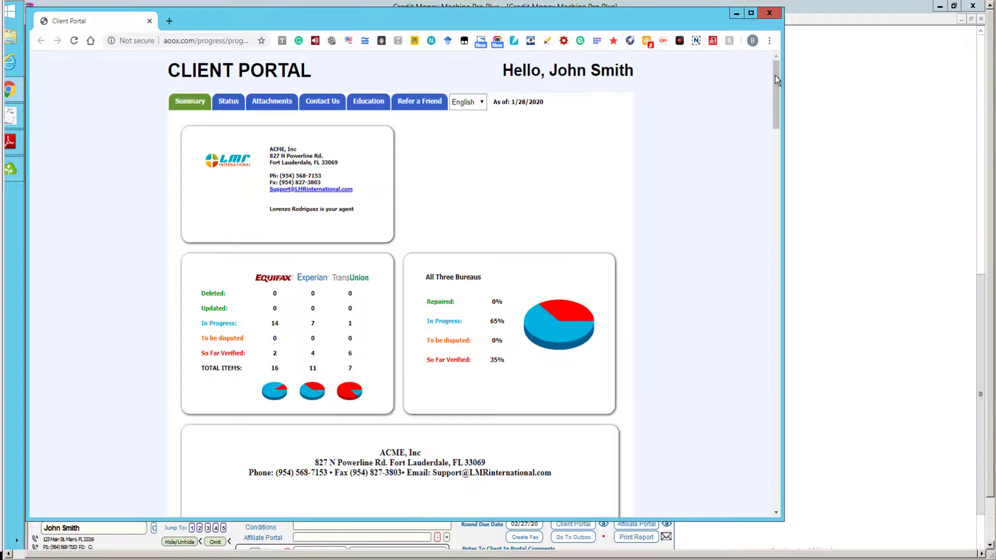
Show the Status tab and scroll through the bureau dispute status tables.
{"action": "left_click", "coordinate": [229, 101]}
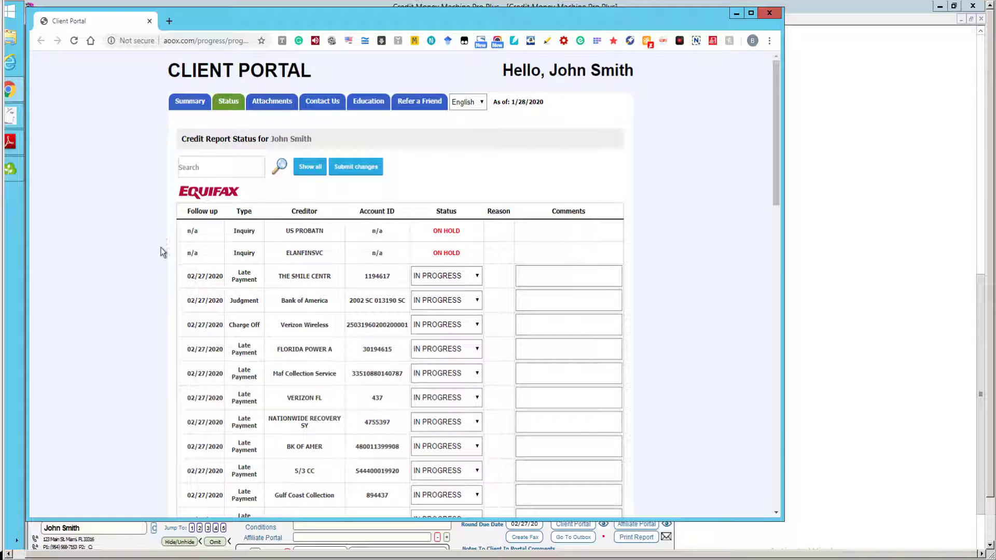
{"action": "scroll", "coordinate": [162, 253], "scroll_direction": "down", "scroll_amount": 3}
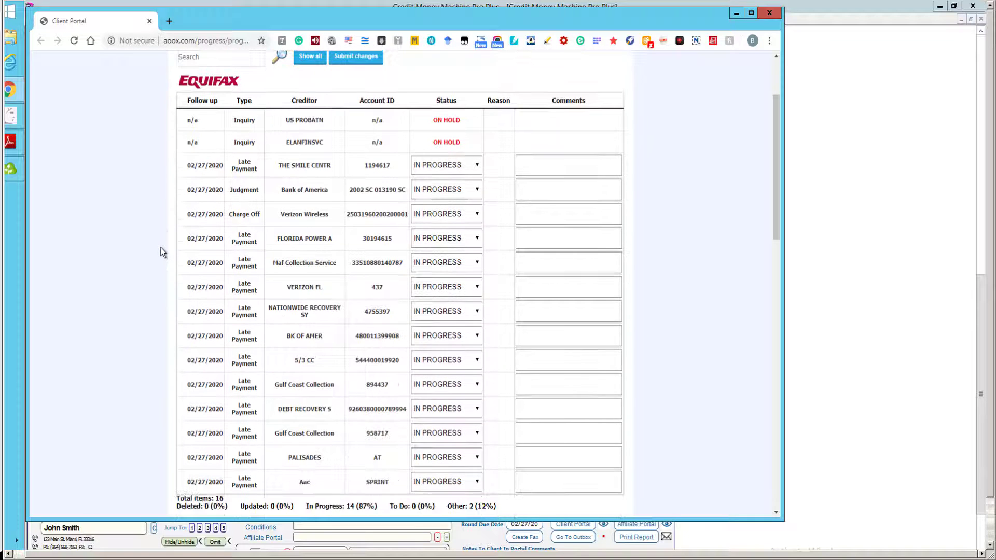
{"action": "scroll", "coordinate": [162, 253], "scroll_direction": "down", "scroll_amount": 5}
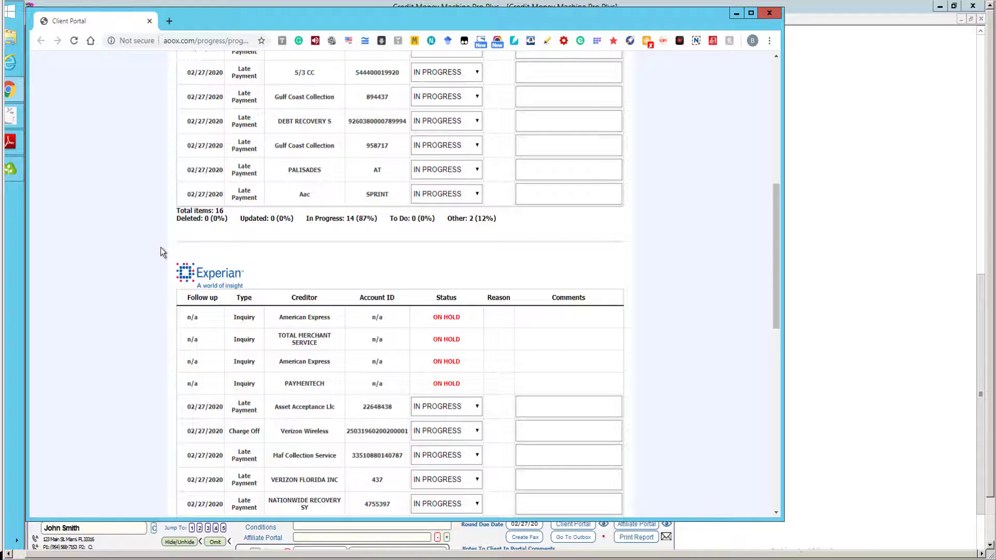
{"action": "scroll", "coordinate": [162, 253], "scroll_direction": "down", "scroll_amount": 7}
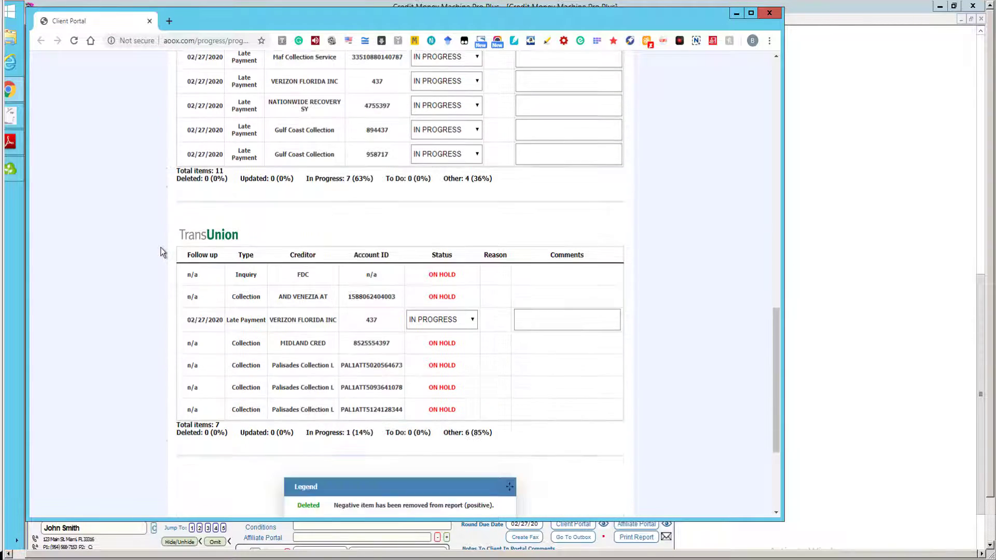
{"action": "scroll", "coordinate": [162, 252], "scroll_direction": "down", "scroll_amount": 1}
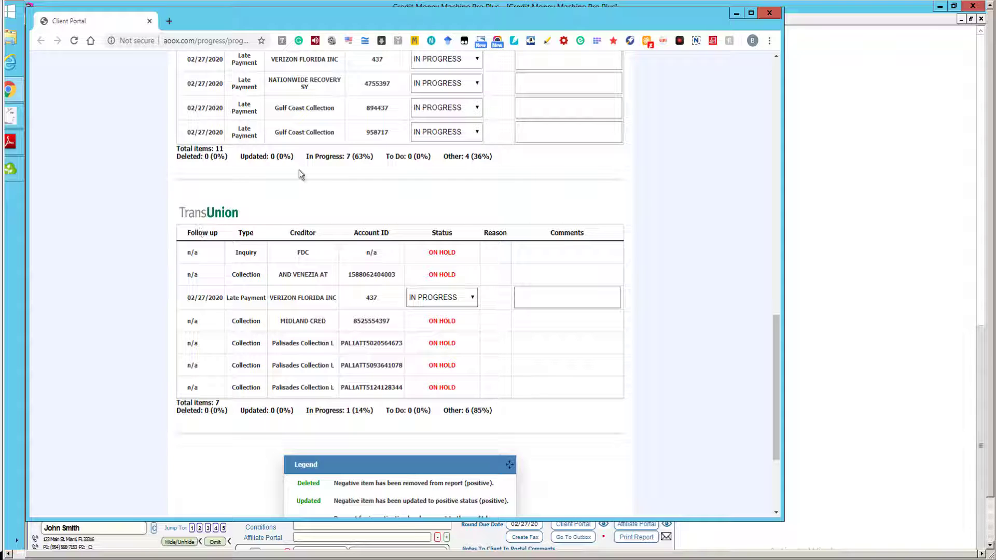
{"action": "scroll", "coordinate": [299, 169], "scroll_direction": "up", "scroll_amount": 8}
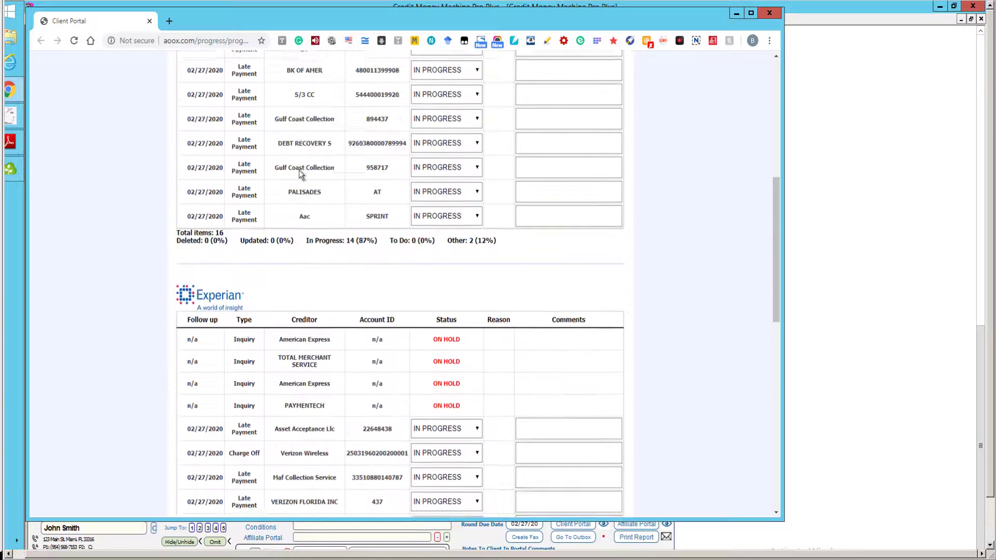
{"action": "scroll", "coordinate": [299, 170], "scroll_direction": "up", "scroll_amount": 7}
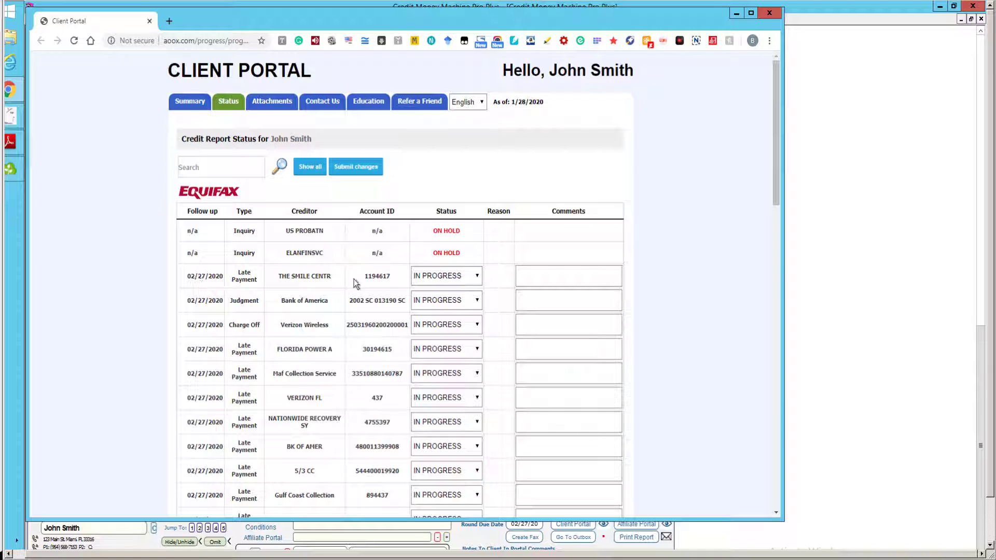
Check the first item's status choices without changing them, then go to the Attachments page.
{"action": "left_click", "coordinate": [475, 278]}
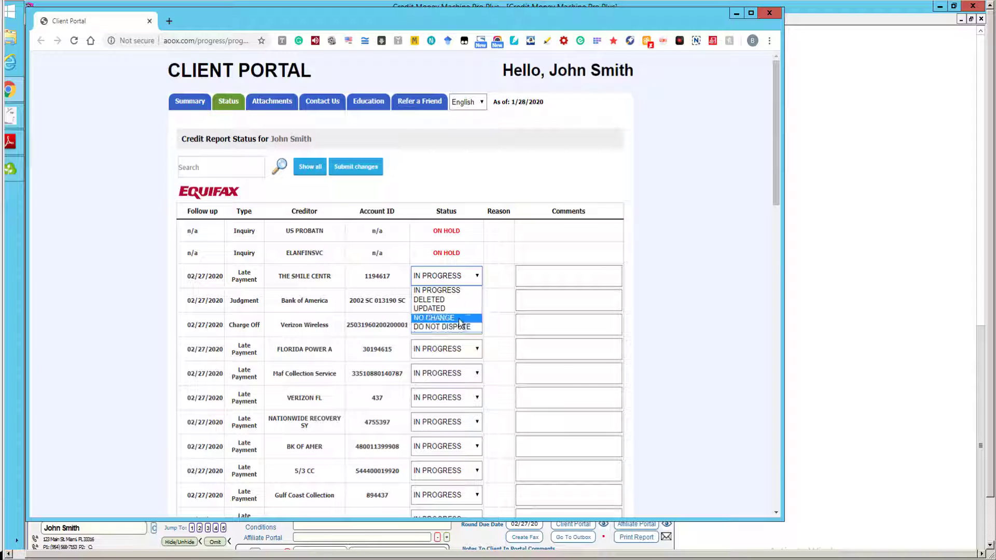
{"action": "left_click", "coordinate": [474, 193]}
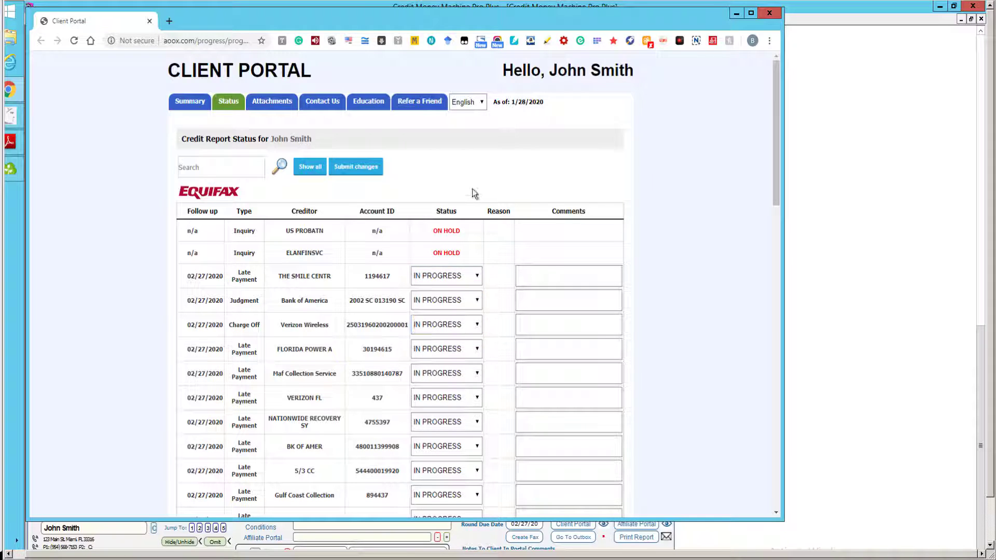
{"action": "left_click", "coordinate": [270, 102]}
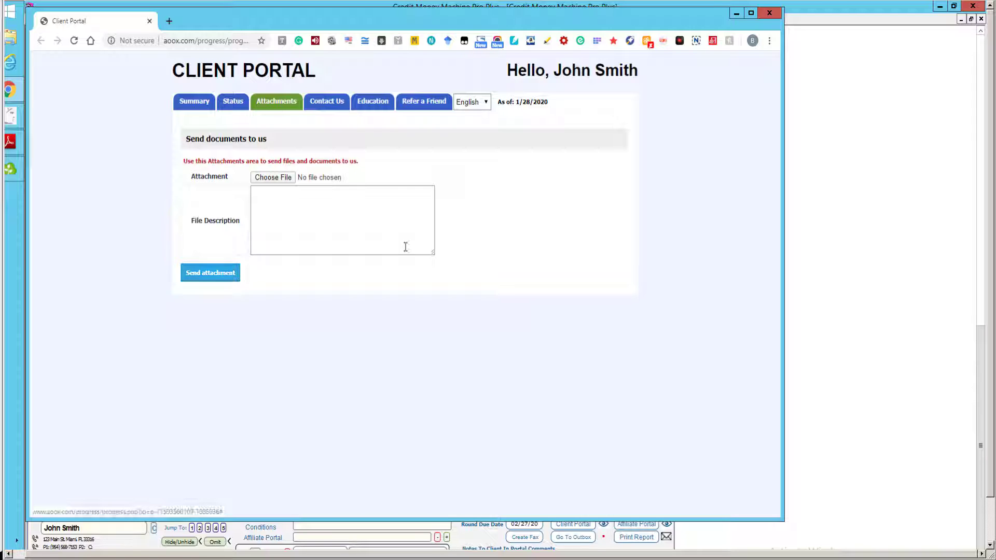
Browse Contact Us and Education, expanding and collapsing About Credit Repair, ending on Refer a Friend.
{"action": "left_click", "coordinate": [336, 103]}
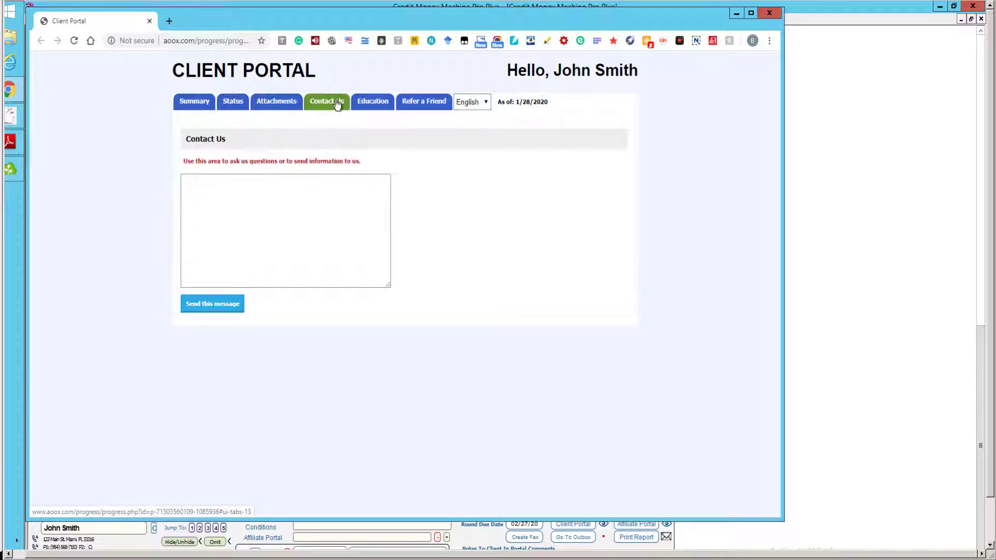
{"action": "left_click", "coordinate": [372, 103]}
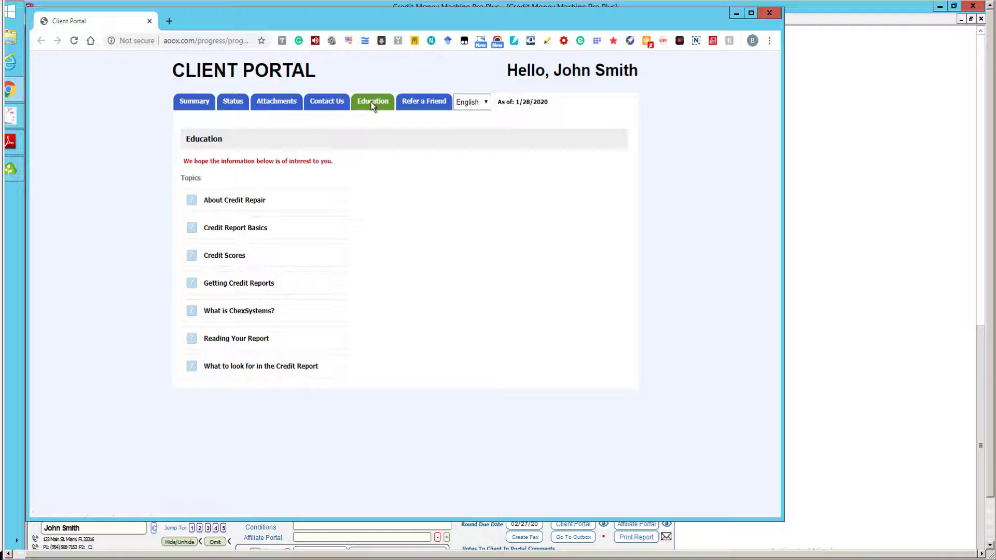
{"action": "left_click", "coordinate": [248, 201]}
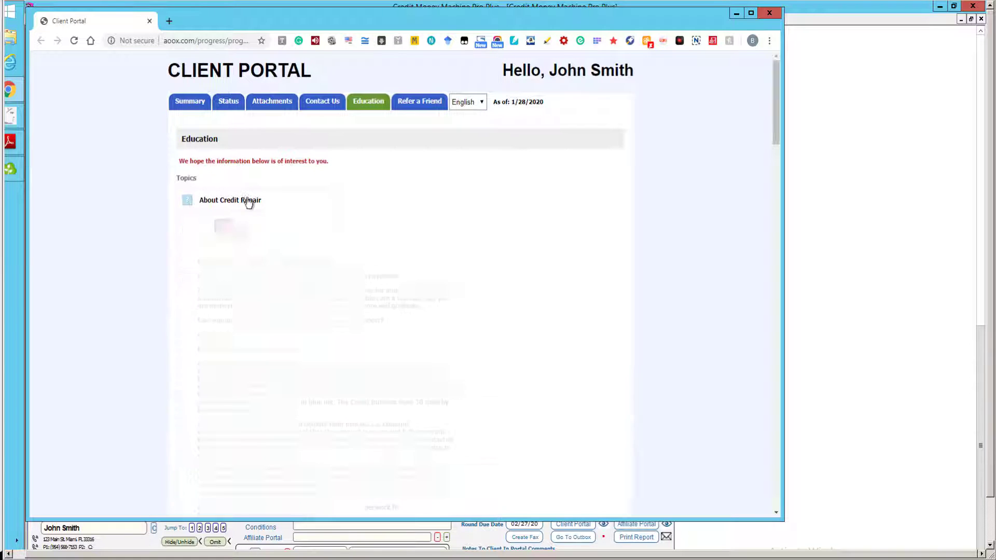
{"action": "left_click", "coordinate": [248, 202]}
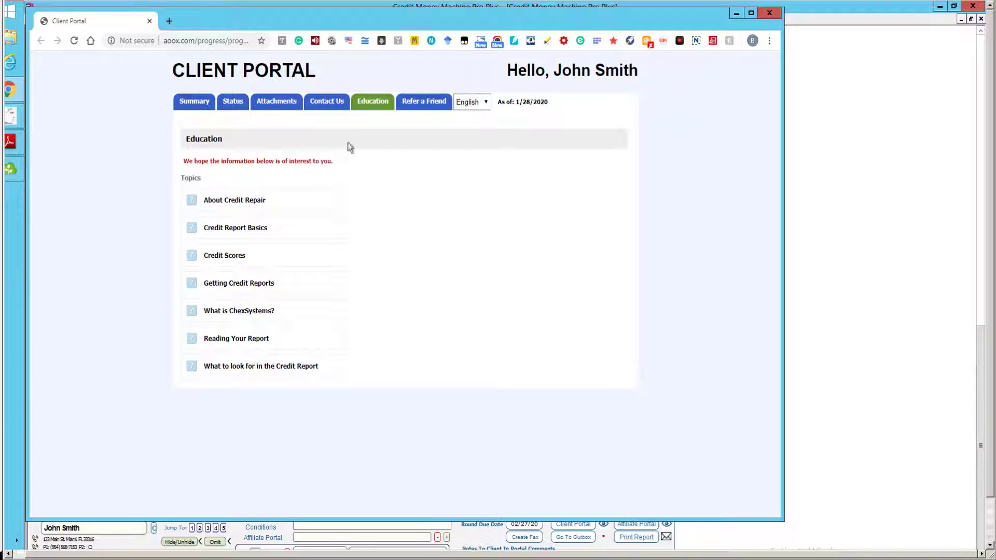
{"action": "left_click", "coordinate": [430, 104]}
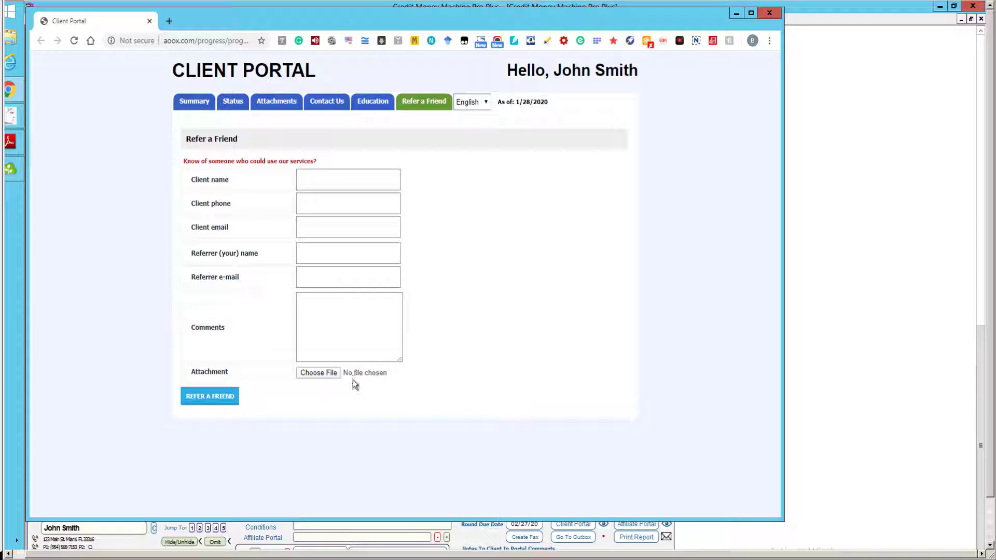
Switch the portal language to Spanish, then Polish, then back to English.
{"action": "left_click", "coordinate": [484, 103]}
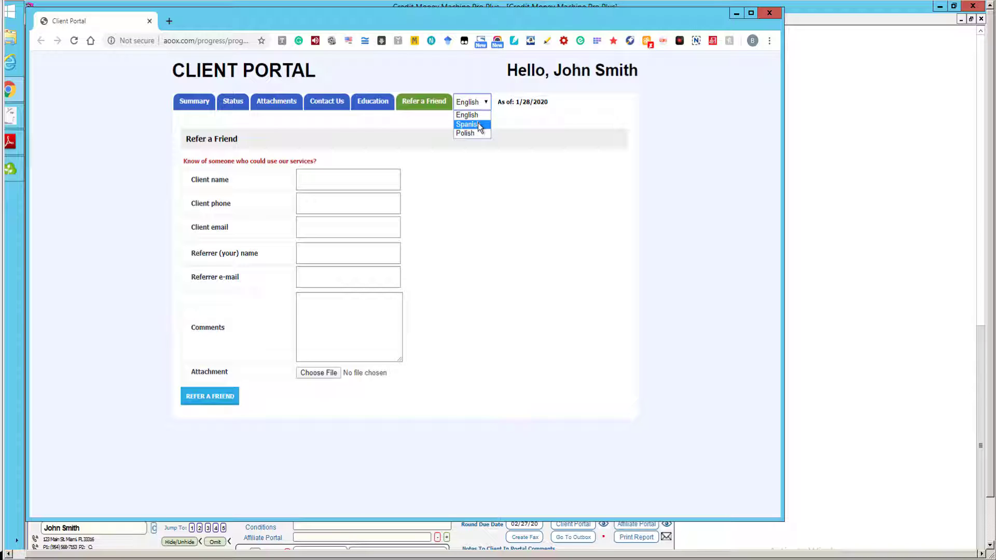
{"action": "left_click", "coordinate": [478, 124]}
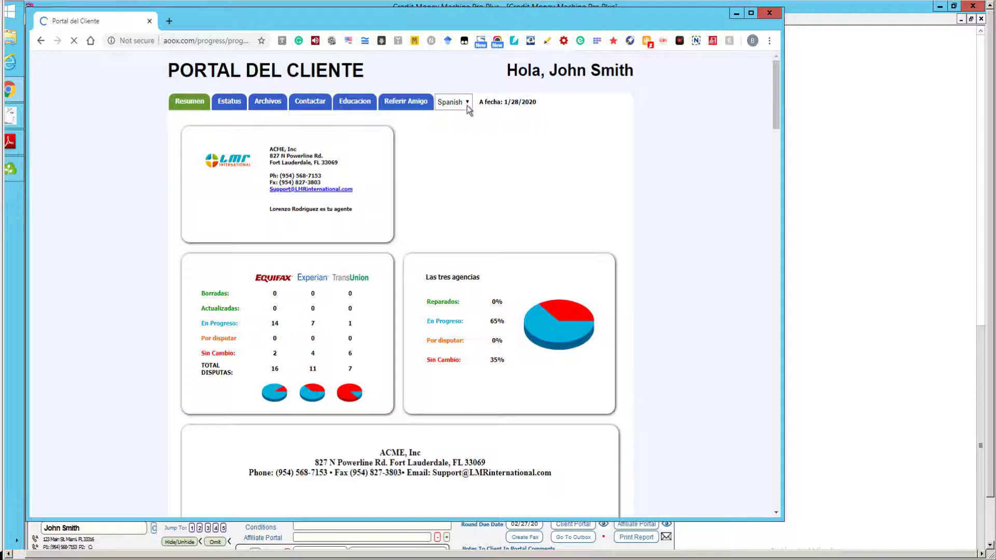
{"action": "left_click", "coordinate": [465, 102]}
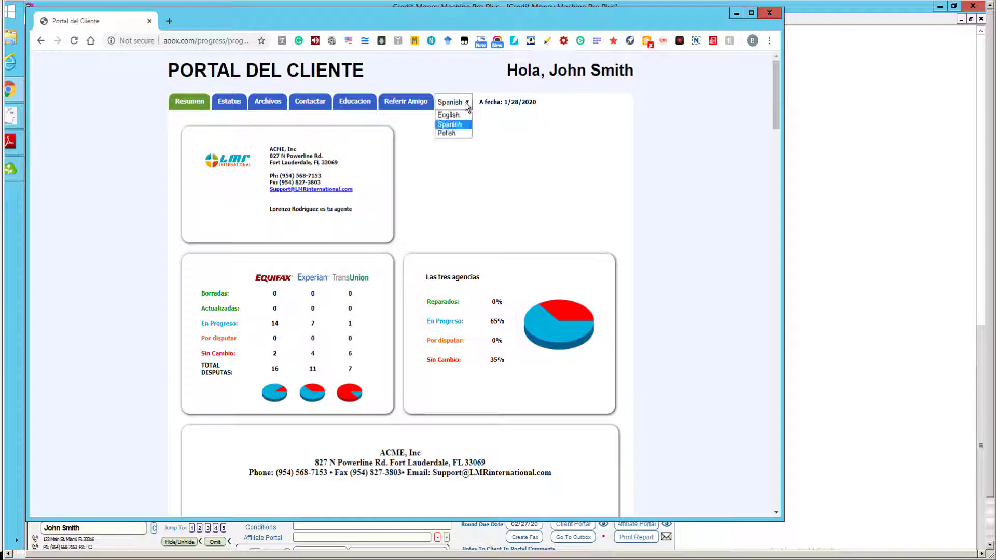
{"action": "left_click", "coordinate": [457, 137]}
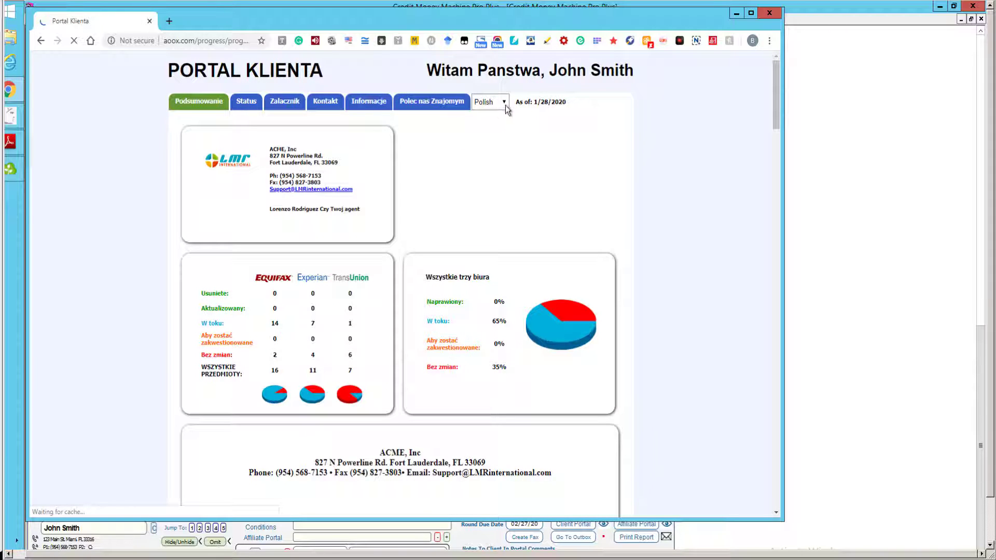
{"action": "left_click", "coordinate": [504, 103]}
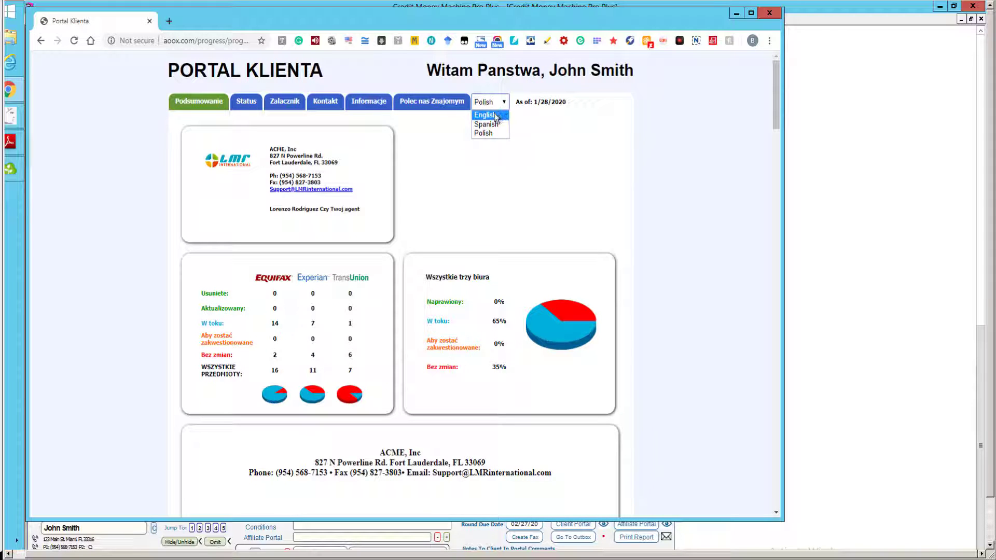
{"action": "left_click", "coordinate": [494, 114]}
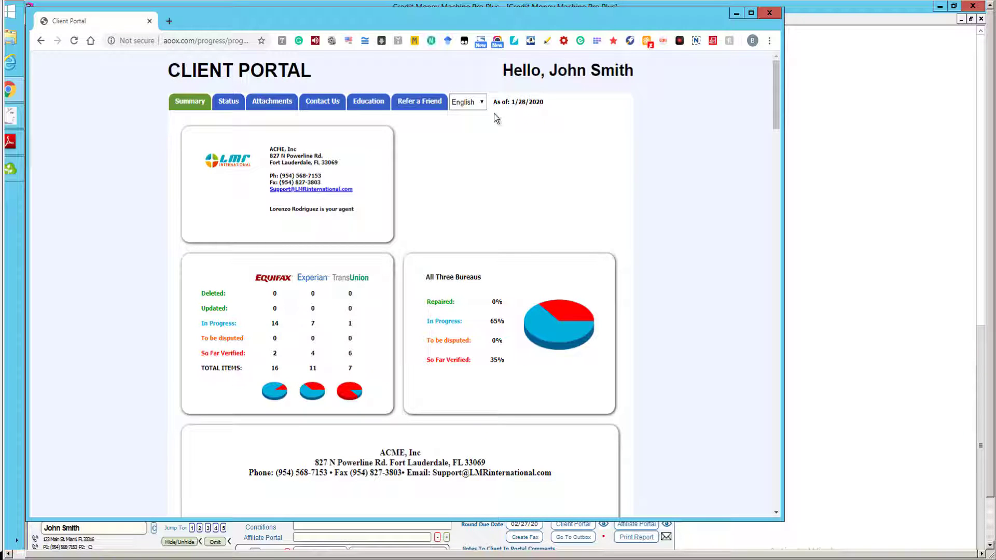
Bring the Pro Plus Dispute Center window back to the front from the taskbar.
{"action": "left_click", "coordinate": [10, 118]}
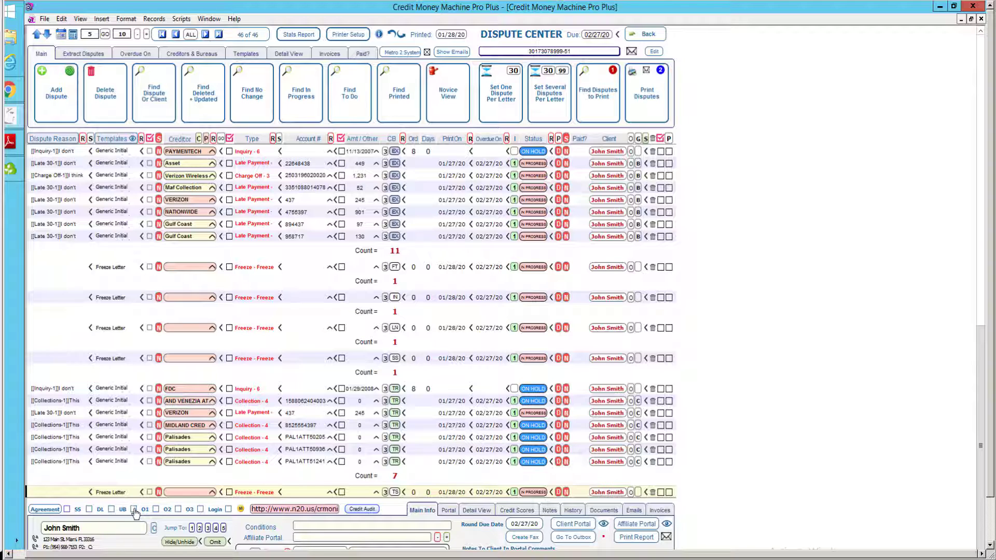
Tick the SS, DL, UB and Login request boxes so the portal asks for those items.
{"action": "mouse_move", "coordinate": [135, 512]}
{"action": "mouse_move", "coordinate": [202, 513]}
{"action": "left_click", "coordinate": [67, 509]}
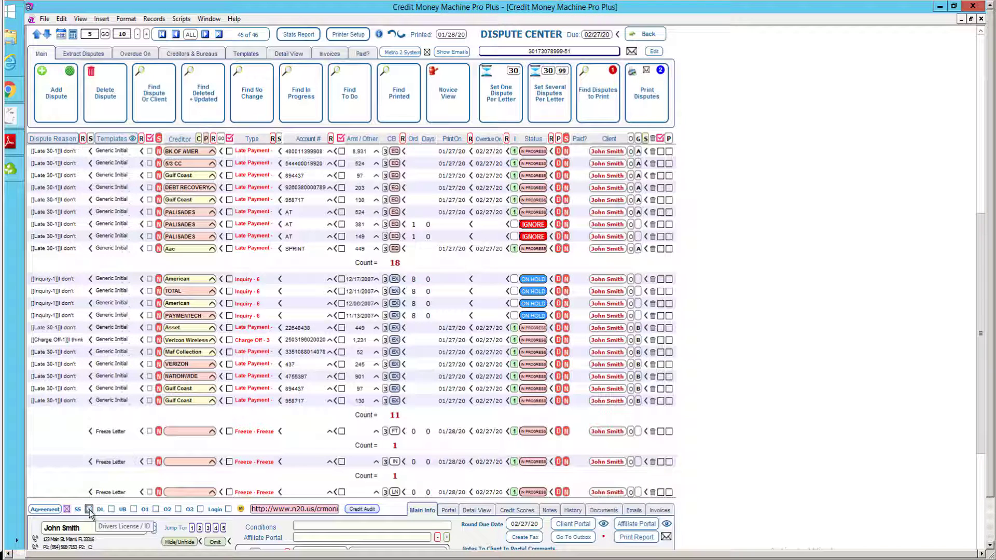
{"action": "left_click", "coordinate": [111, 509]}
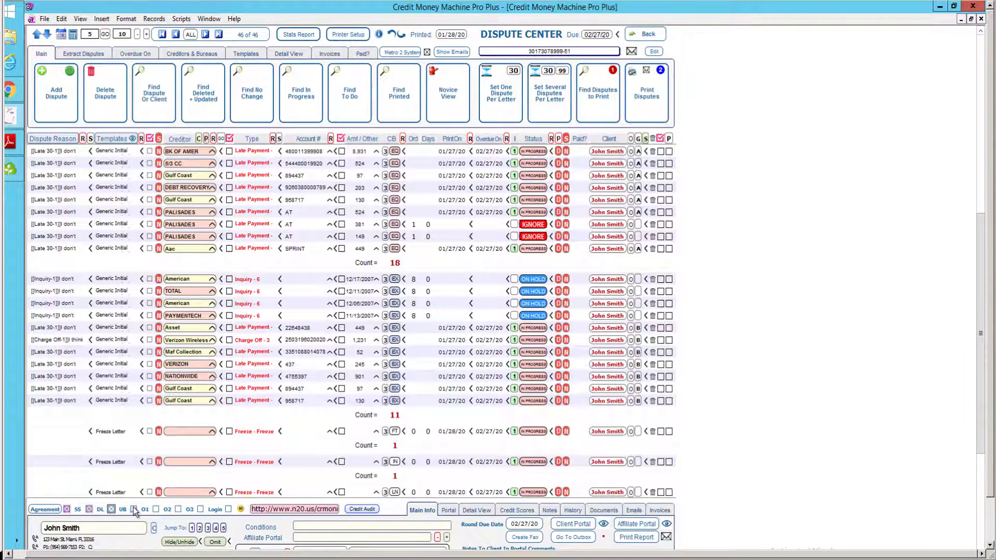
{"action": "left_click", "coordinate": [133, 508]}
{"action": "left_click", "coordinate": [227, 509]}
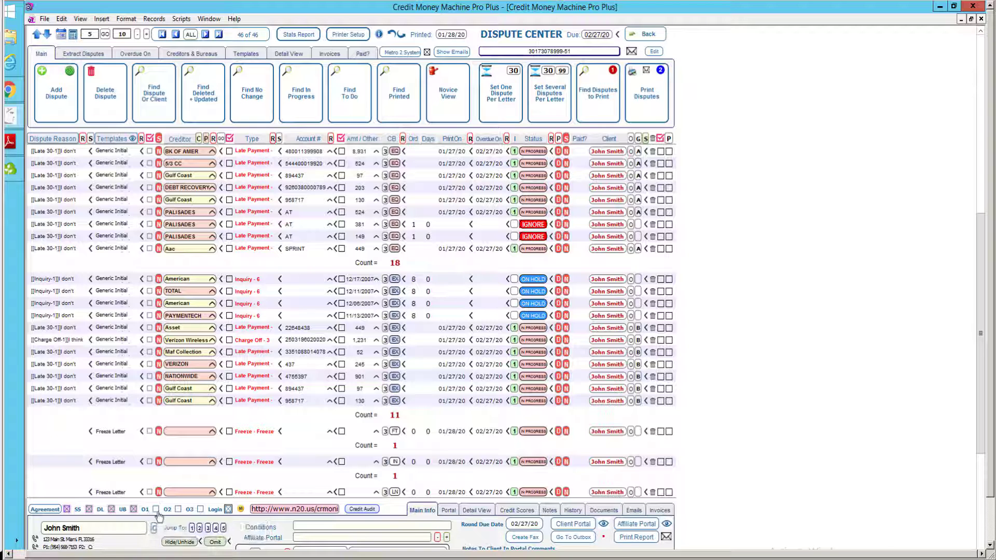
Open this client's portal in the external browser, accepting the dispute-analysis and email prompts.
{"action": "left_click", "coordinate": [575, 525]}
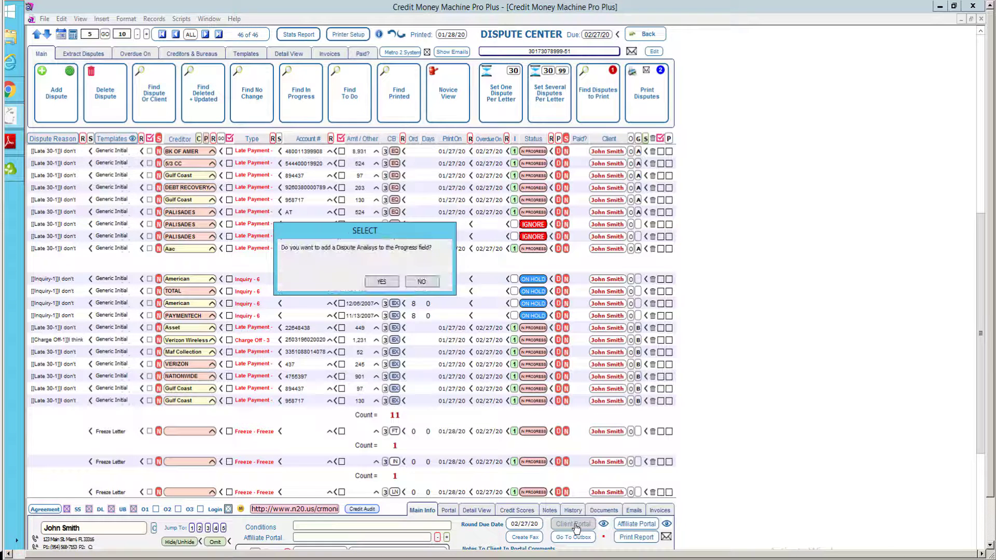
{"action": "key", "text": "Return"}
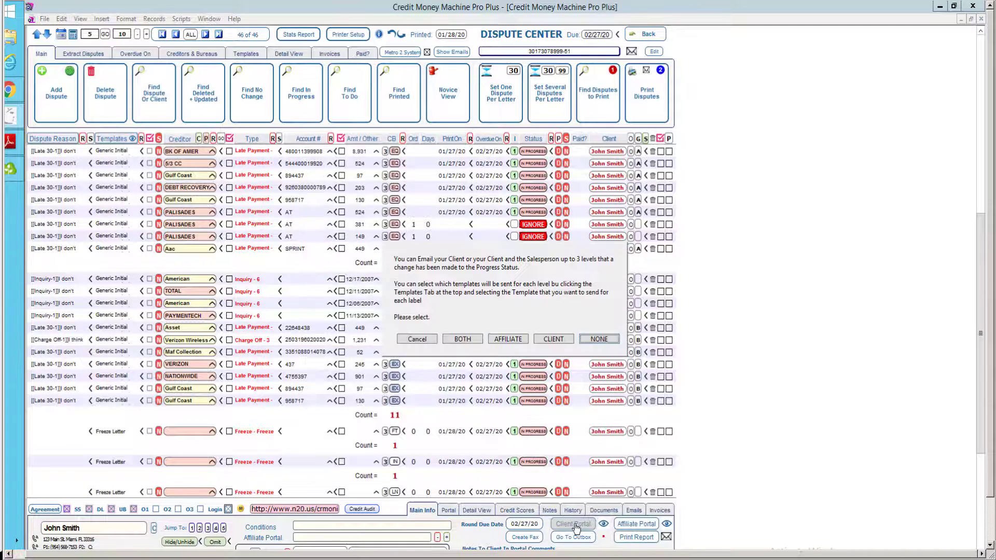
{"action": "key", "text": "Return"}
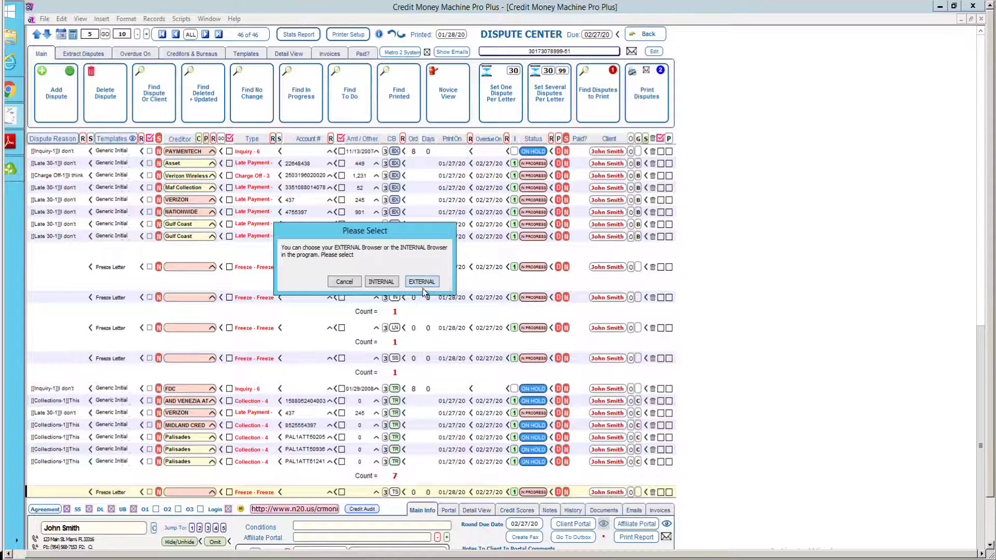
{"action": "left_click", "coordinate": [422, 282]}
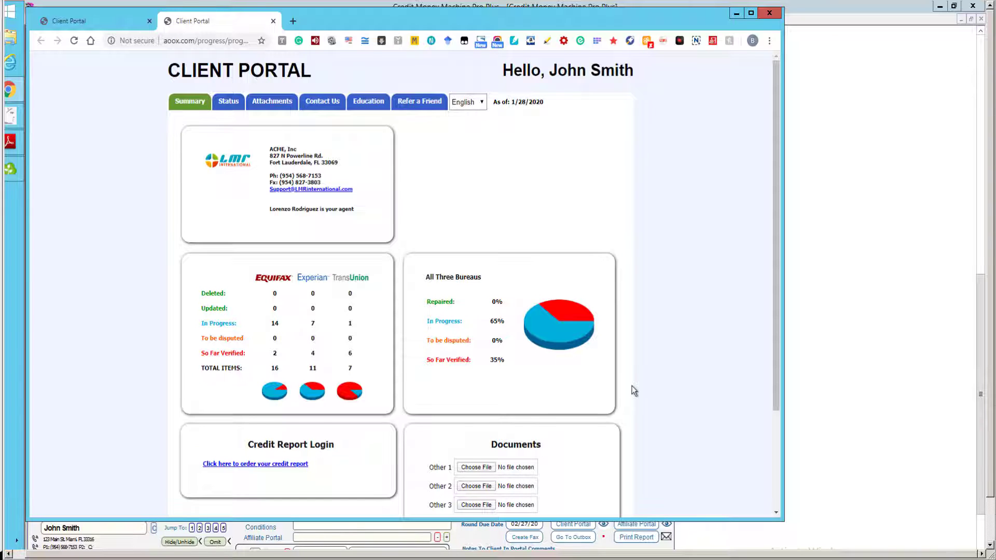
Scroll the portal summary back up to the CLIENT PORTAL header and section tabs.
{"action": "scroll", "coordinate": [632, 386], "scroll_direction": "down", "scroll_amount": 3}
{"action": "scroll", "coordinate": [632, 385], "scroll_direction": "up", "scroll_amount": 1}
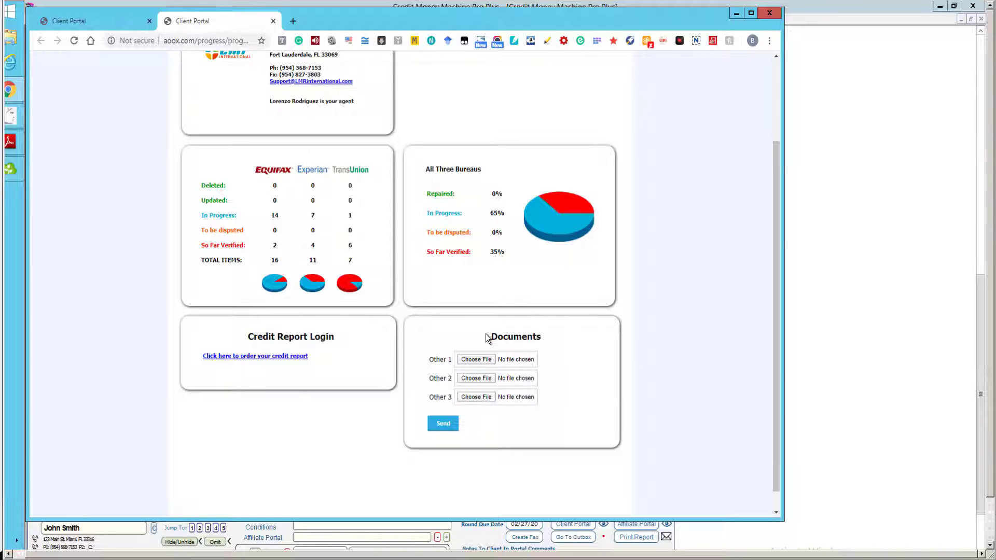
{"action": "left_click", "coordinate": [777, 76]}
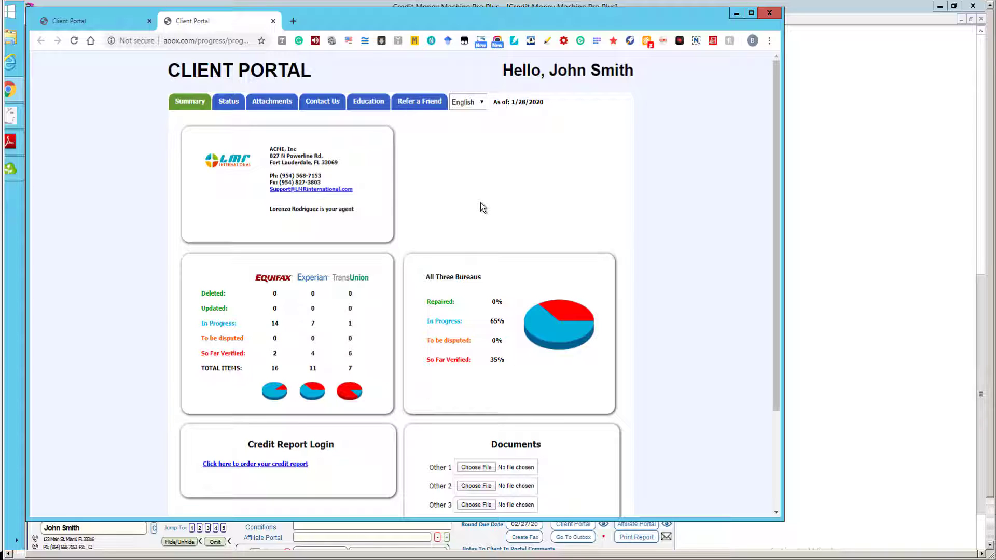
Switch back to Credit Money Machine and show the Dispute Center's Main tab.
{"action": "left_click", "coordinate": [16, 120]}
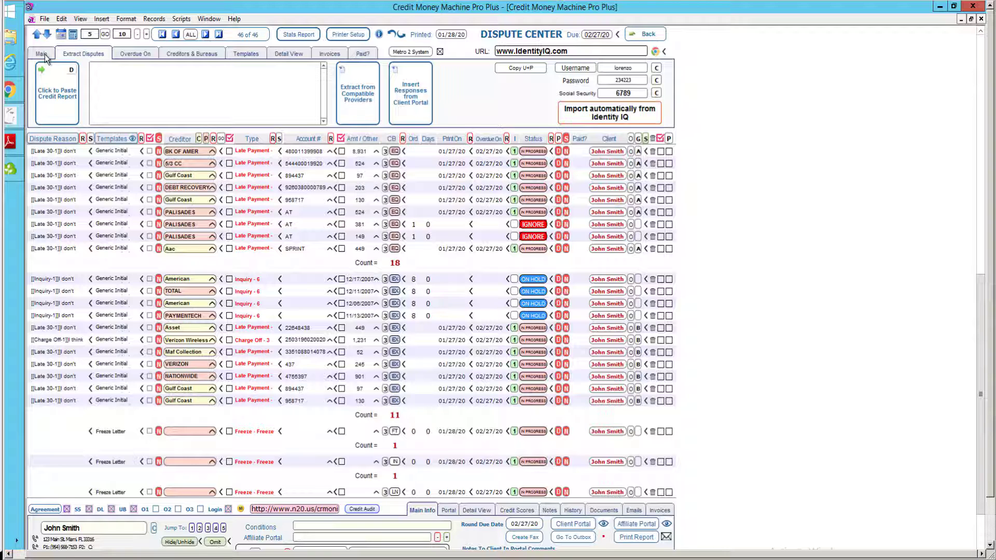
{"action": "left_click", "coordinate": [44, 55]}
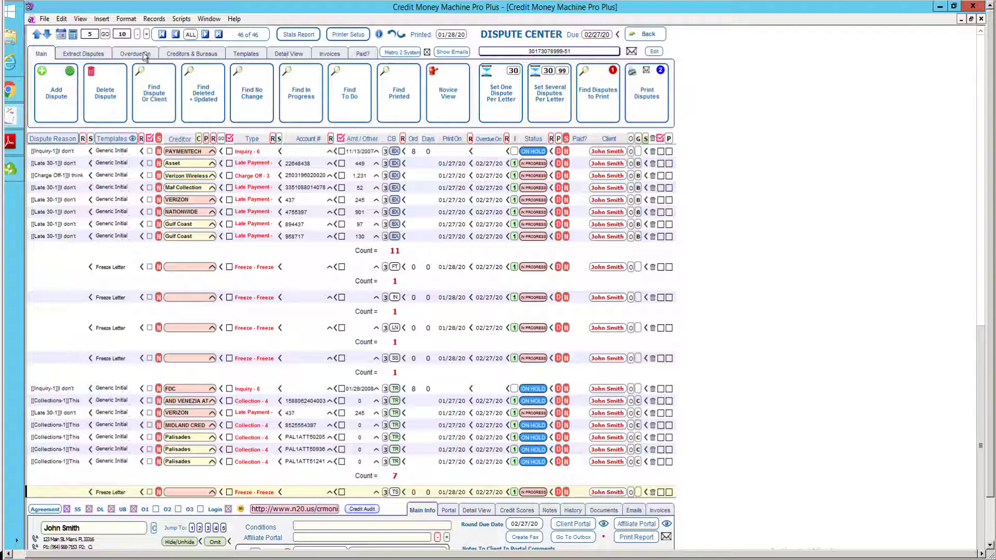
Open the Extract Disputes tab to bring up the dispute extraction options.
{"action": "left_click", "coordinate": [101, 56]}
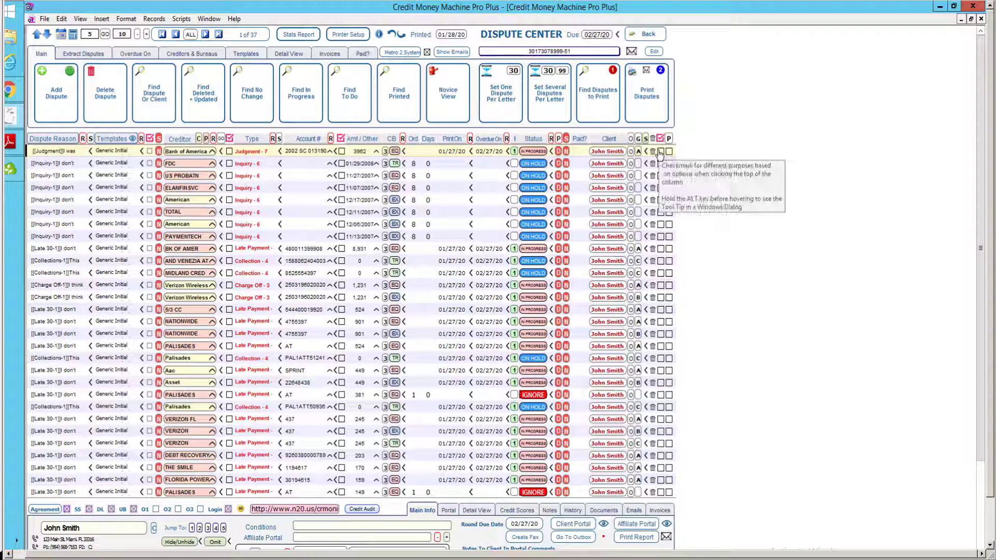
Checkmark rows 9, 11, 12, 14 and 15: BK OF AMER, MIDLAND CRED, Verizon, 5/3 CC, NATIONWIDE.
{"action": "left_click", "coordinate": [660, 249]}
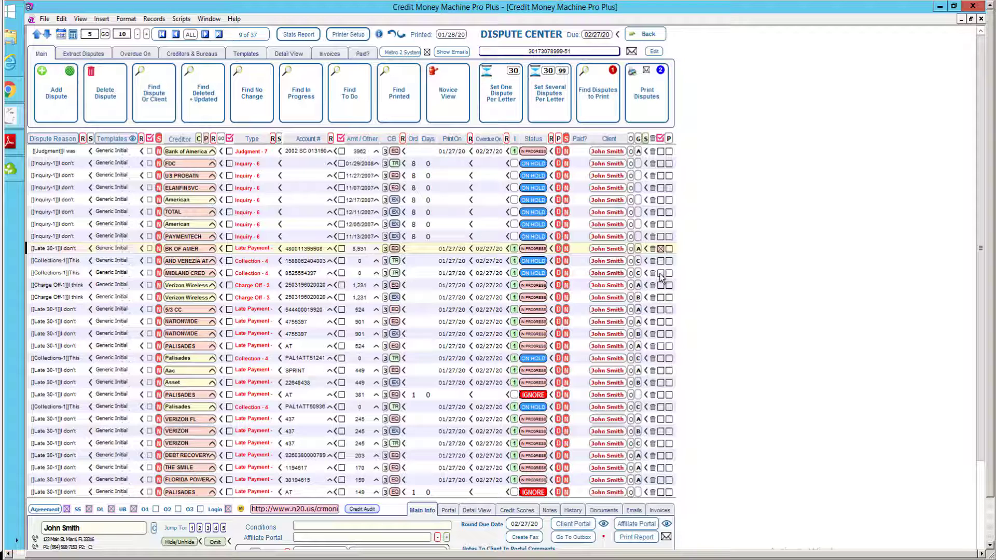
{"action": "left_click", "coordinate": [661, 274]}
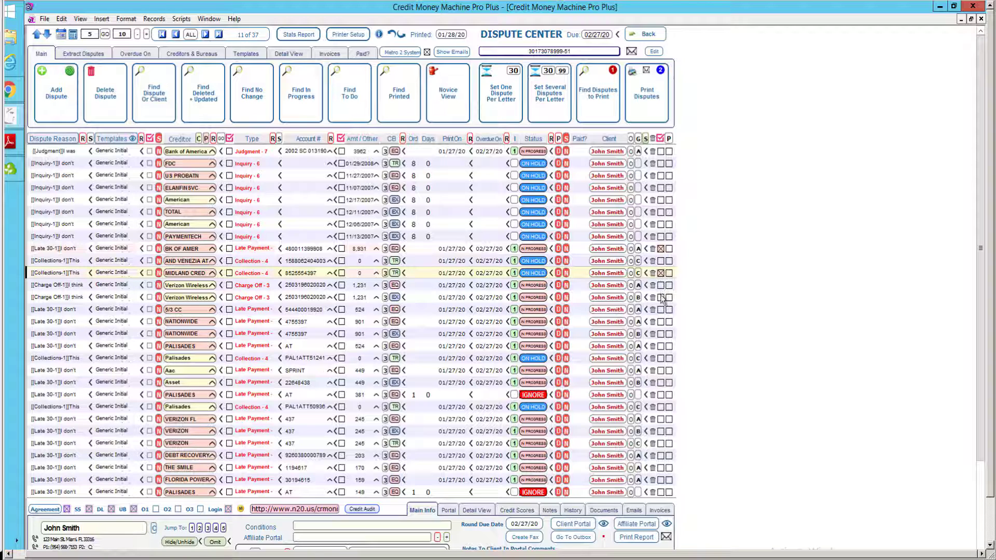
{"action": "left_click", "coordinate": [661, 284]}
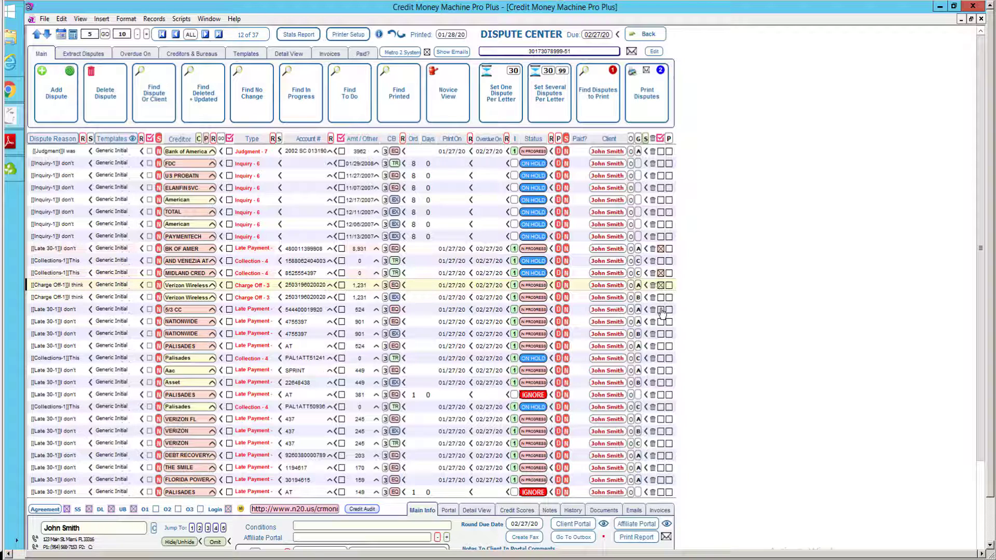
{"action": "left_click", "coordinate": [661, 310]}
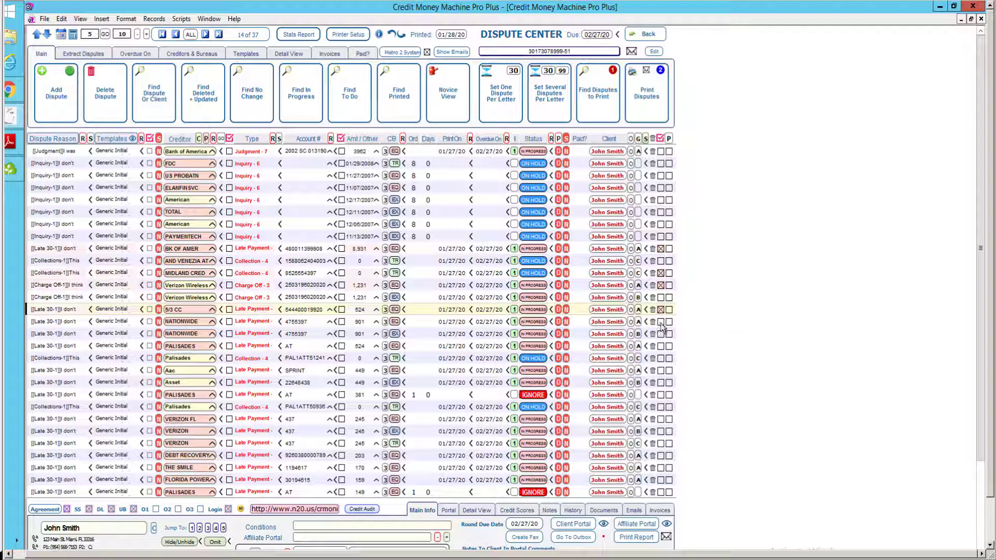
{"action": "left_click", "coordinate": [661, 322]}
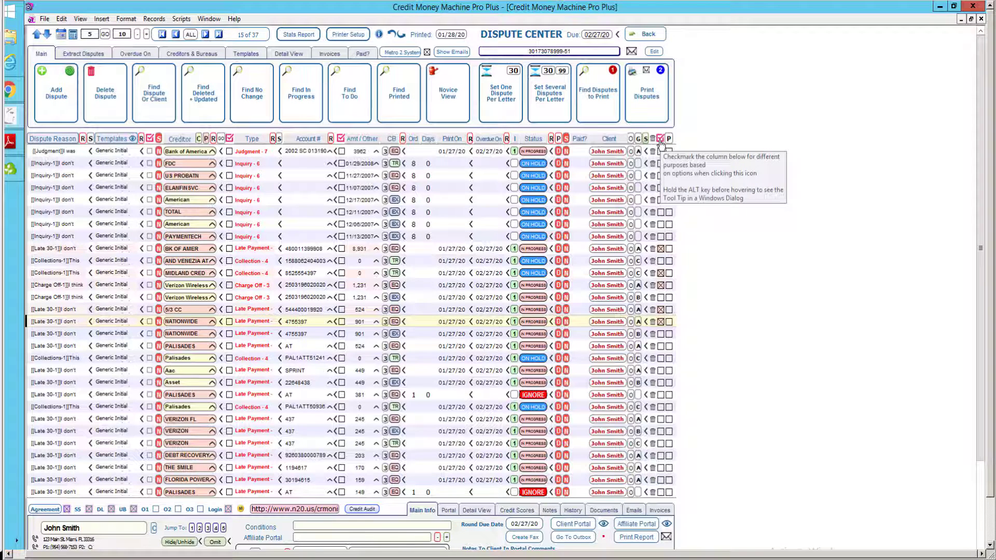
Filter the grid to the five checkmarked disputes with SELECT > SELECTED, then CLEAR their checkmarks.
{"action": "left_click", "coordinate": [660, 139]}
{"action": "left_click", "coordinate": [649, 334]}
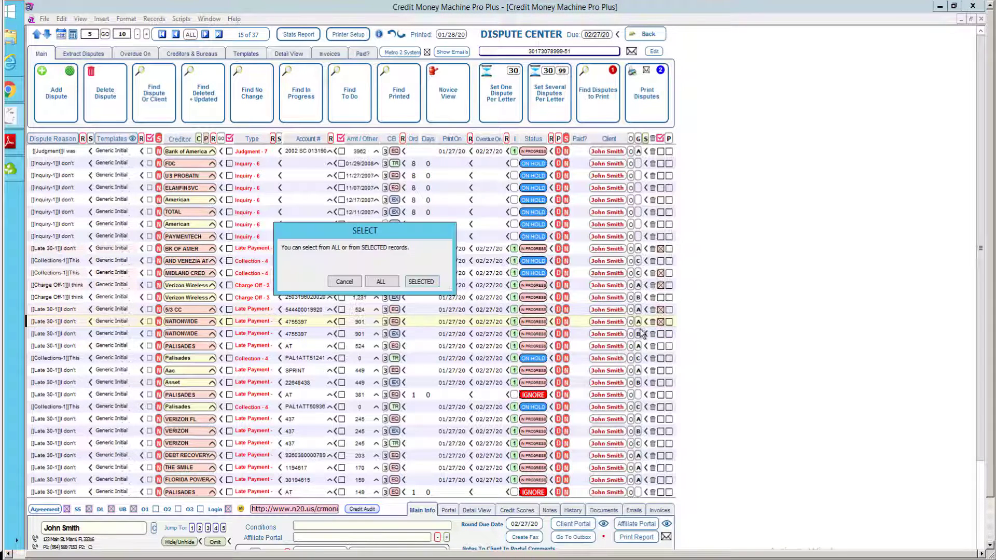
{"action": "left_click", "coordinate": [428, 281]}
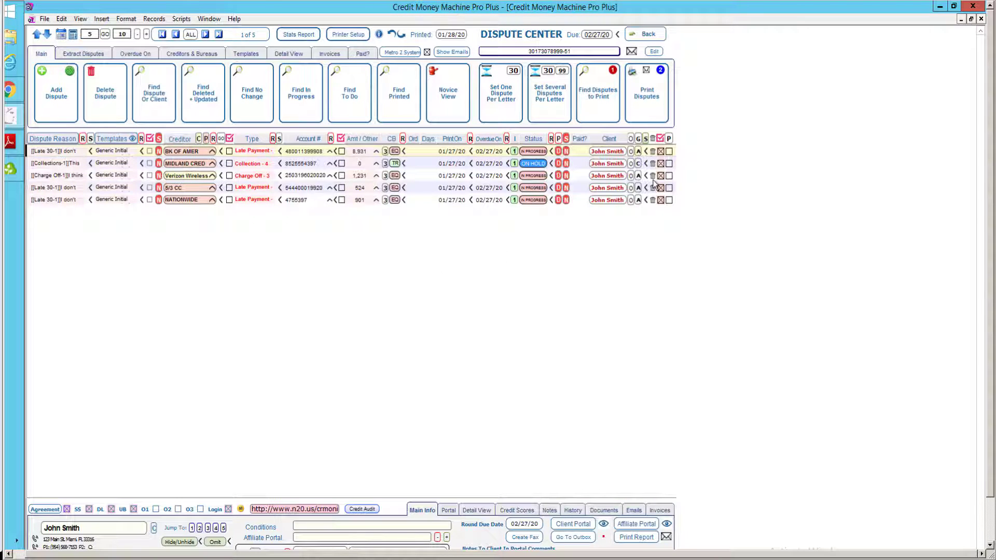
{"action": "left_click", "coordinate": [660, 139]}
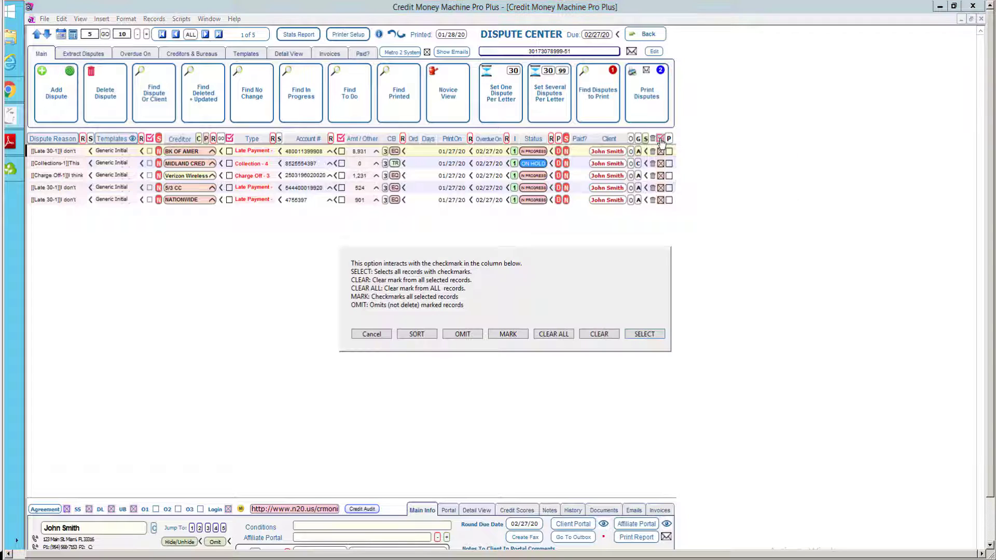
{"action": "left_click", "coordinate": [595, 335]}
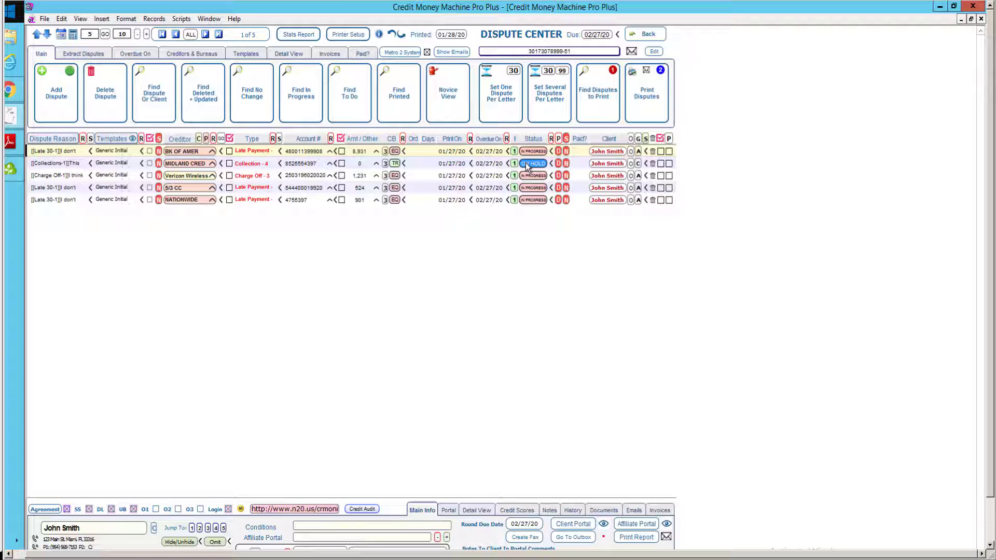
Mark row 2 (MIDLAND CRED) as DELETED and row 4 (5/3 CC) as UPDATED.
{"action": "left_click", "coordinate": [526, 164]}
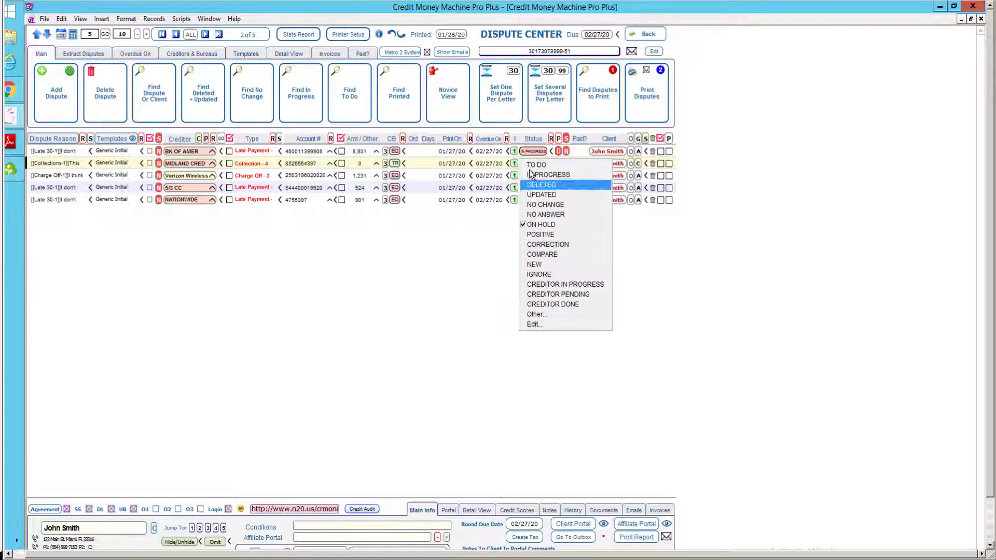
{"action": "left_click", "coordinate": [535, 184]}
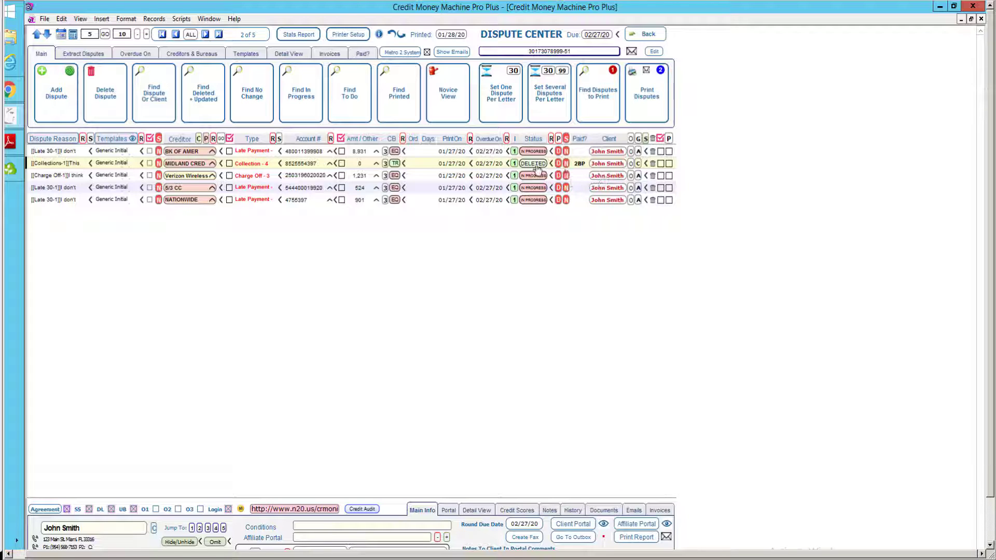
{"action": "mouse_move", "coordinate": [532, 168]}
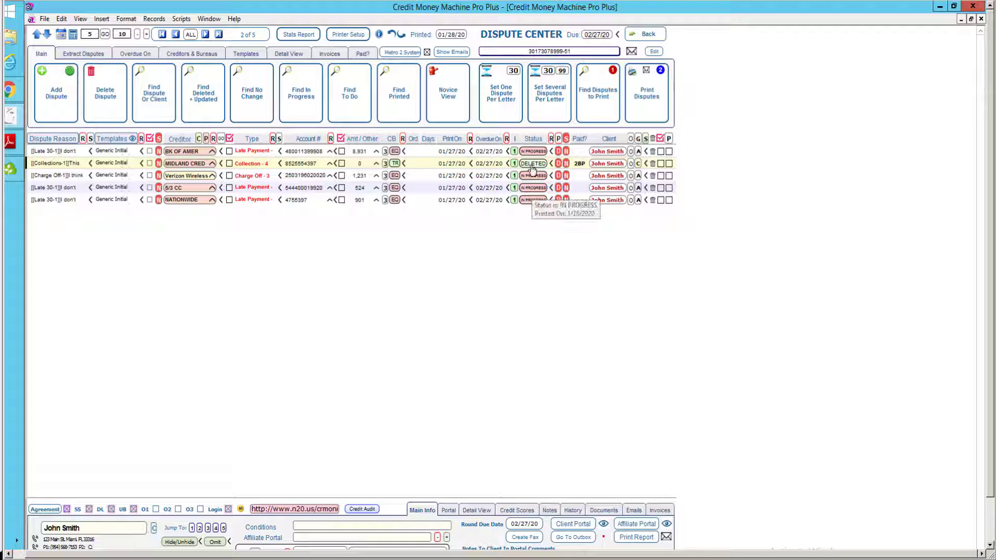
{"action": "left_click", "coordinate": [531, 190]}
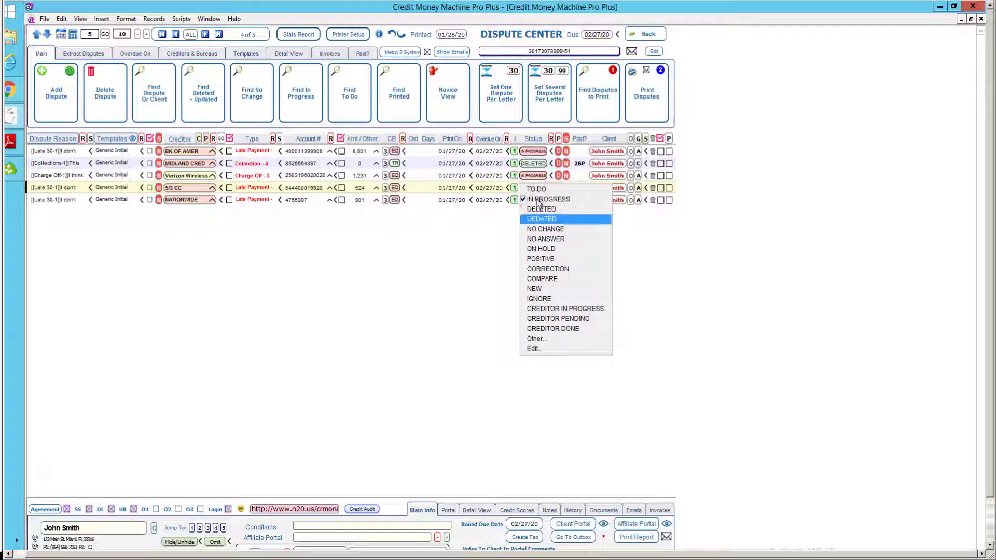
{"action": "left_click", "coordinate": [549, 219]}
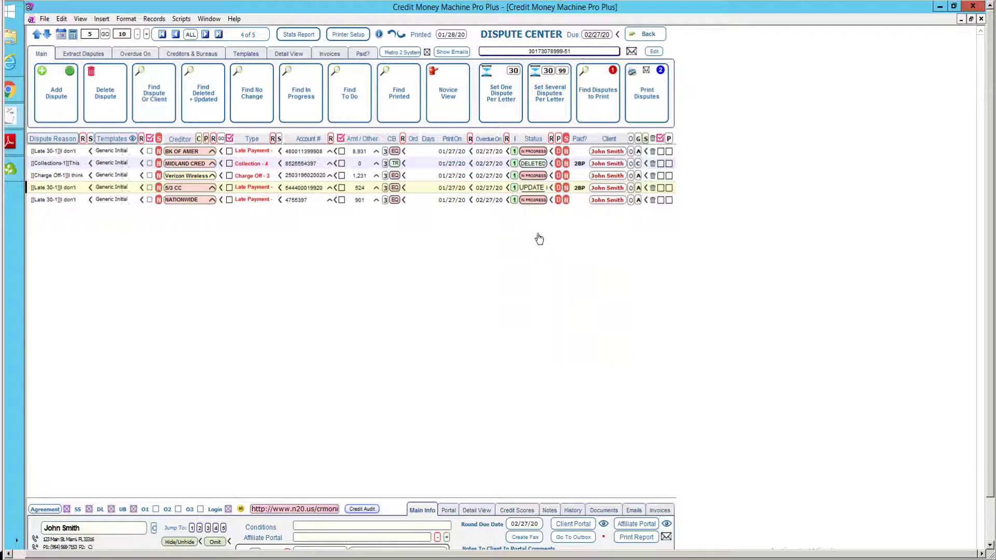
{"action": "left_click", "coordinate": [499, 288]}
{"action": "mouse_move", "coordinate": [531, 194]}
{"action": "mouse_move", "coordinate": [529, 154]}
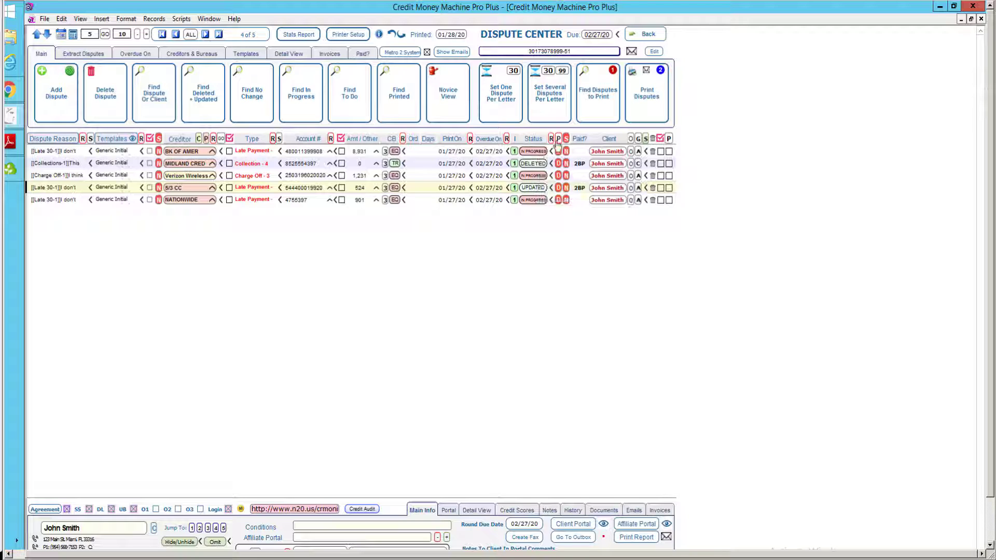
Use duplication option 5 to copy all In Progress disputes onto the next Metro 2 letter.
{"action": "left_click", "coordinate": [559, 140]}
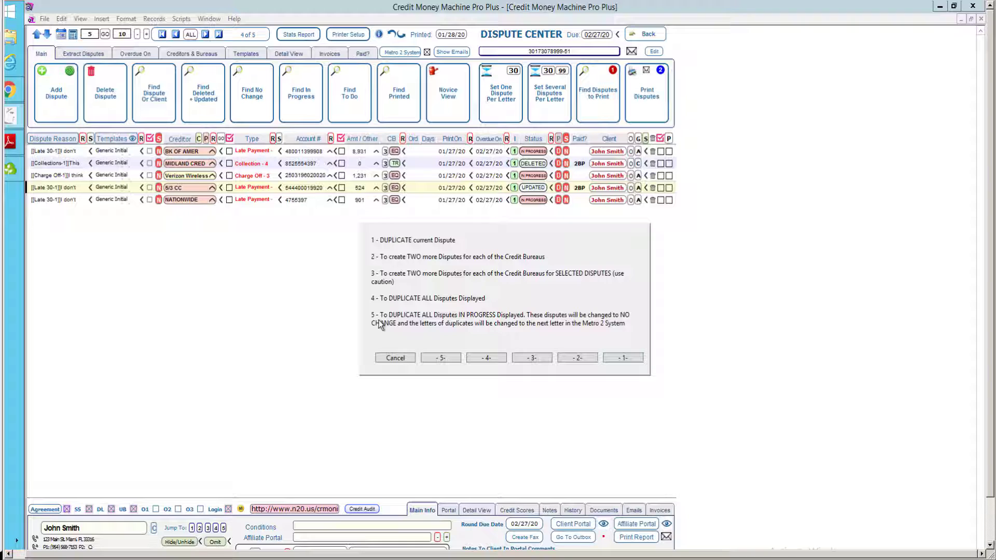
{"action": "left_click", "coordinate": [445, 358]}
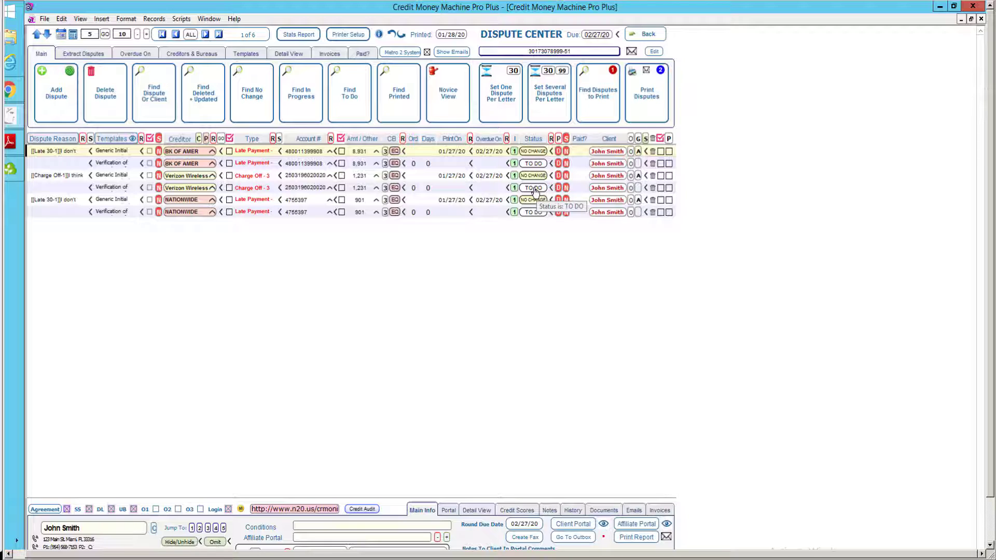
Set the selected BK OF AMER, Verizon and NATIONWIDE To Do disputes onto a single letter.
{"action": "left_click", "coordinate": [546, 104]}
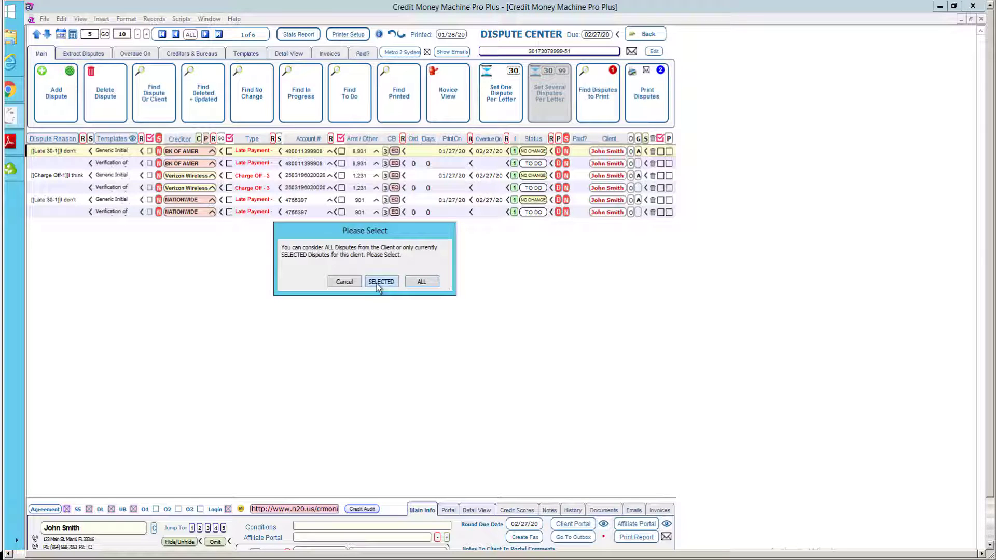
{"action": "left_click", "coordinate": [377, 283]}
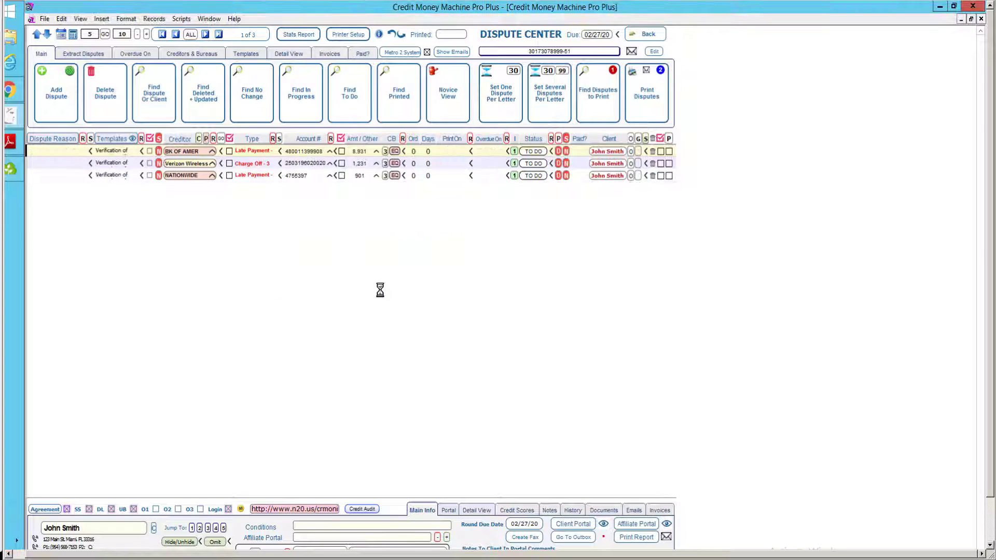
{"action": "left_click", "coordinate": [553, 359]}
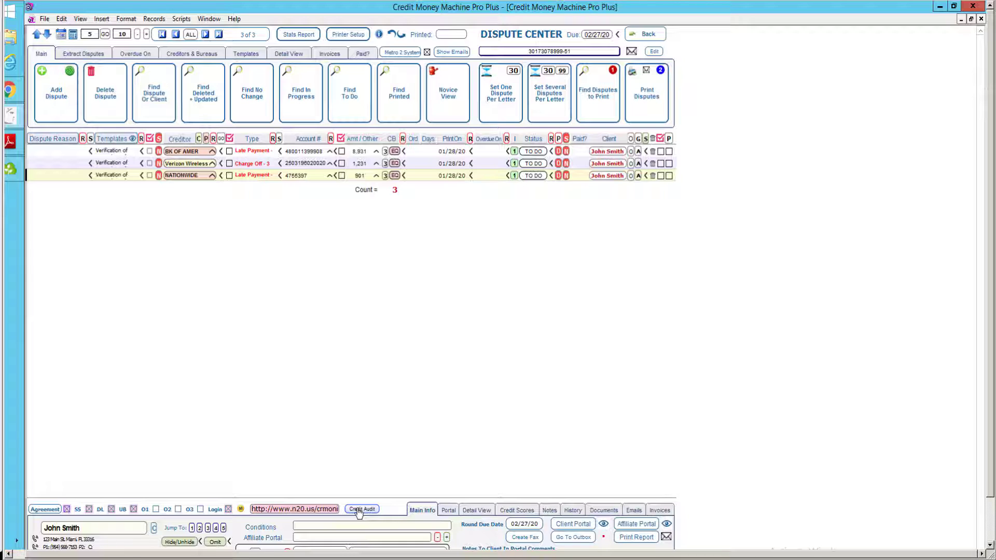
{"action": "left_click", "coordinate": [359, 510]}
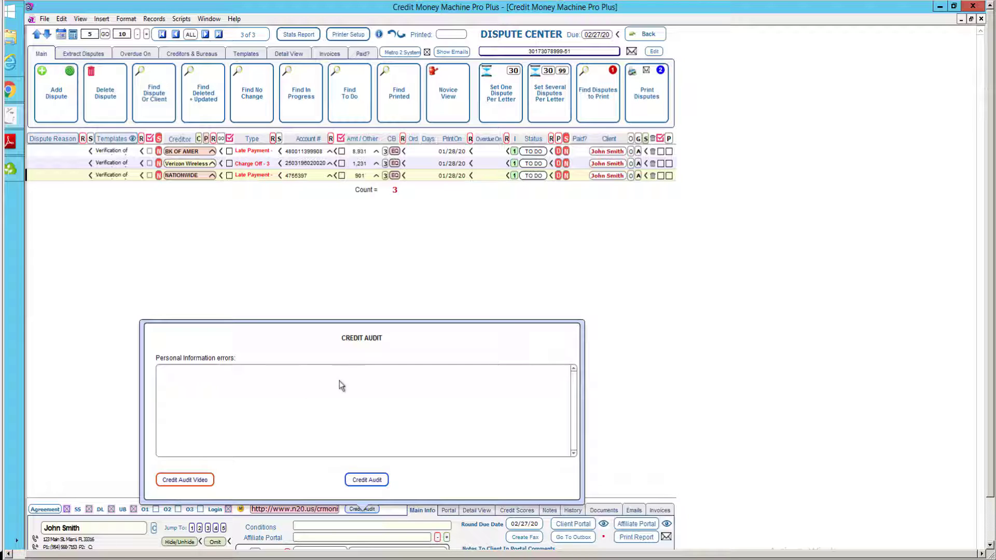
{"action": "left_click", "coordinate": [180, 486]}
{"action": "left_click", "coordinate": [369, 480]}
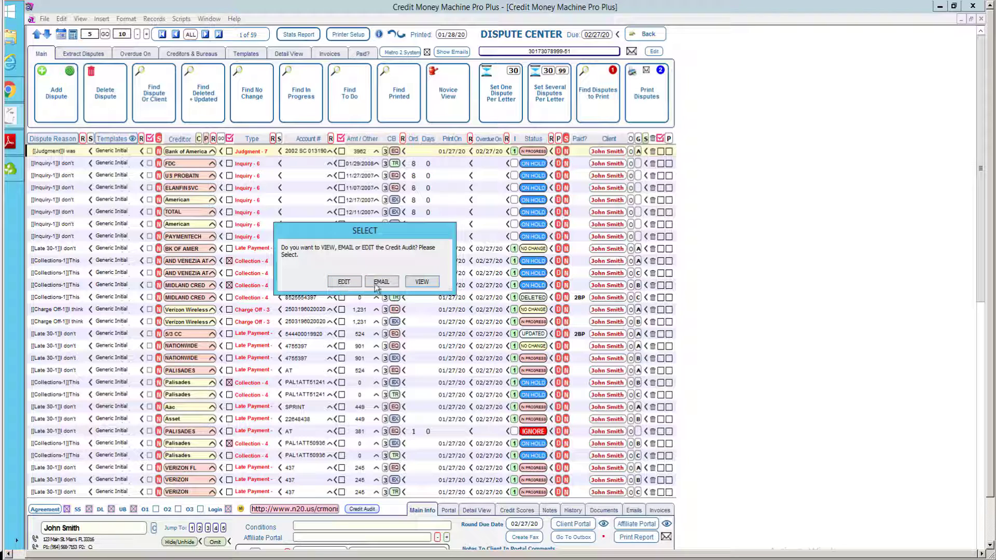
{"action": "left_click", "coordinate": [422, 281]}
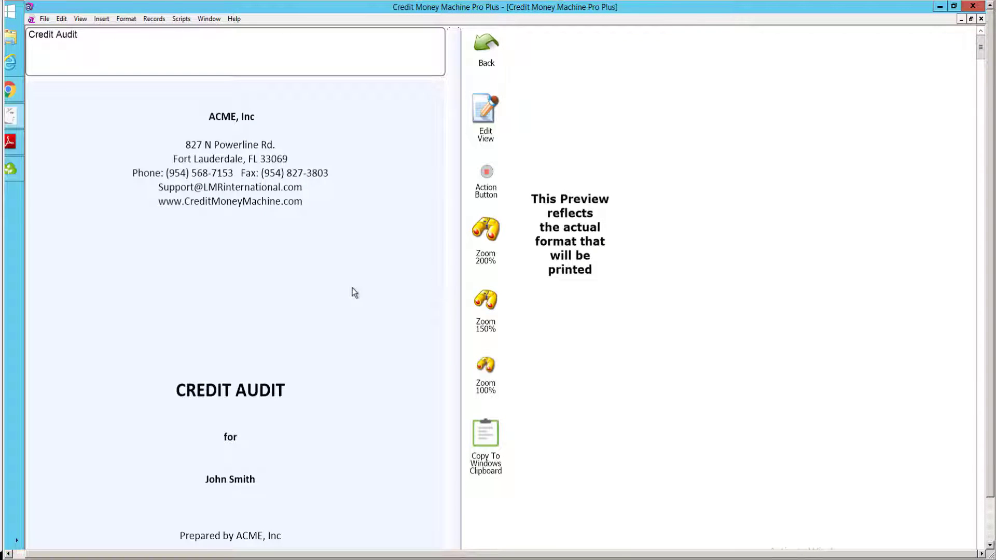
{"action": "scroll", "coordinate": [349, 289], "scroll_direction": "down", "scroll_amount": 3}
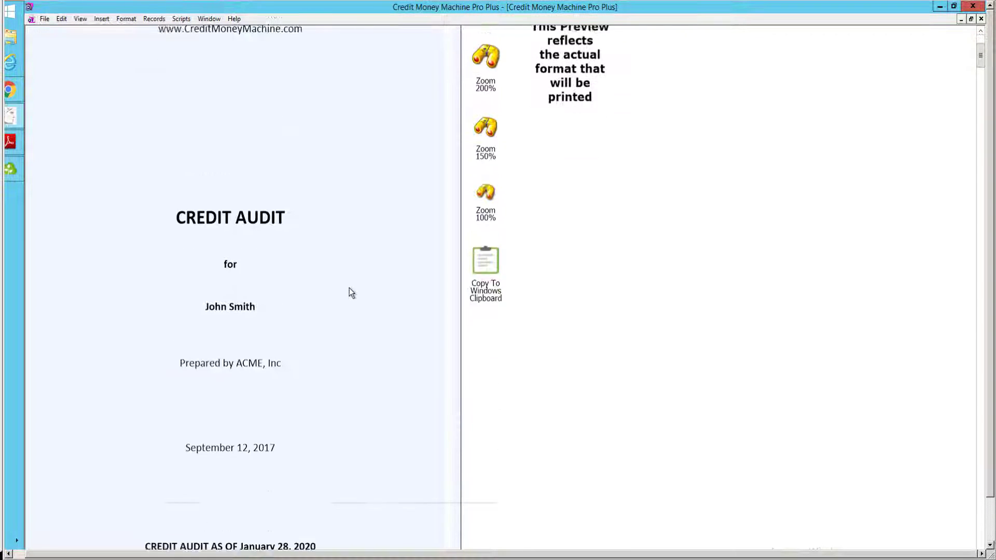
{"action": "scroll", "coordinate": [350, 288], "scroll_direction": "down", "scroll_amount": 4}
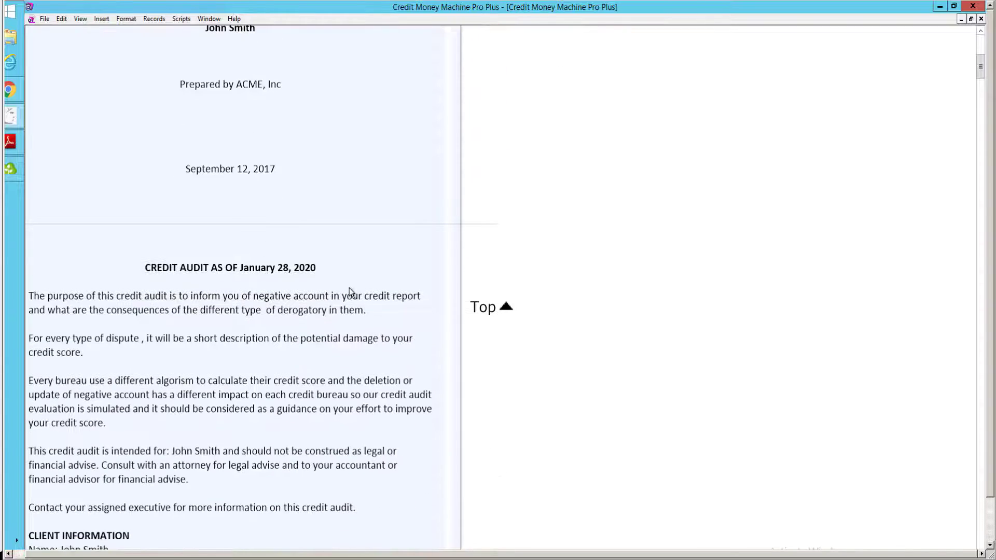
{"action": "scroll", "coordinate": [350, 288], "scroll_direction": "down", "scroll_amount": 5}
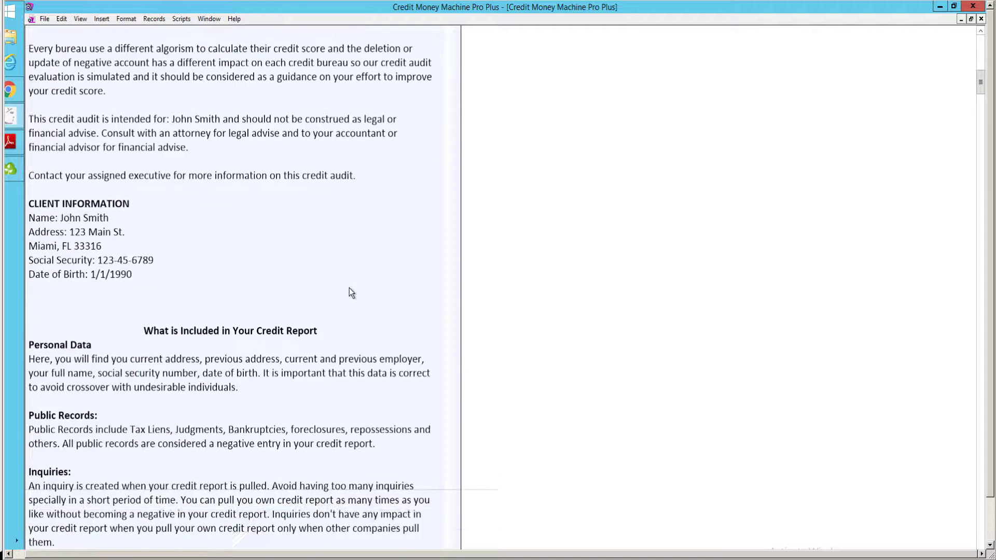
{"action": "scroll", "coordinate": [350, 288], "scroll_direction": "down", "scroll_amount": 6}
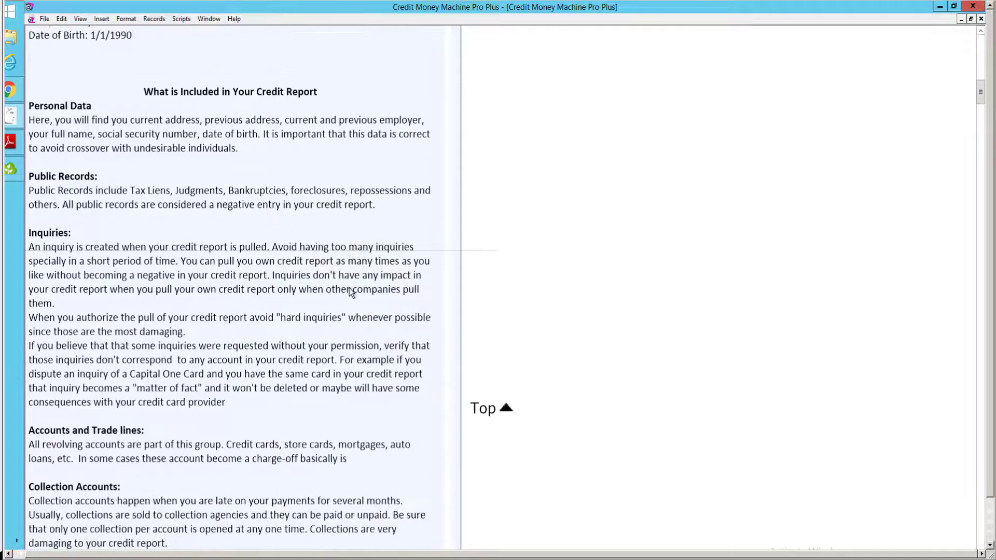
{"action": "scroll", "coordinate": [349, 288], "scroll_direction": "down", "scroll_amount": 5}
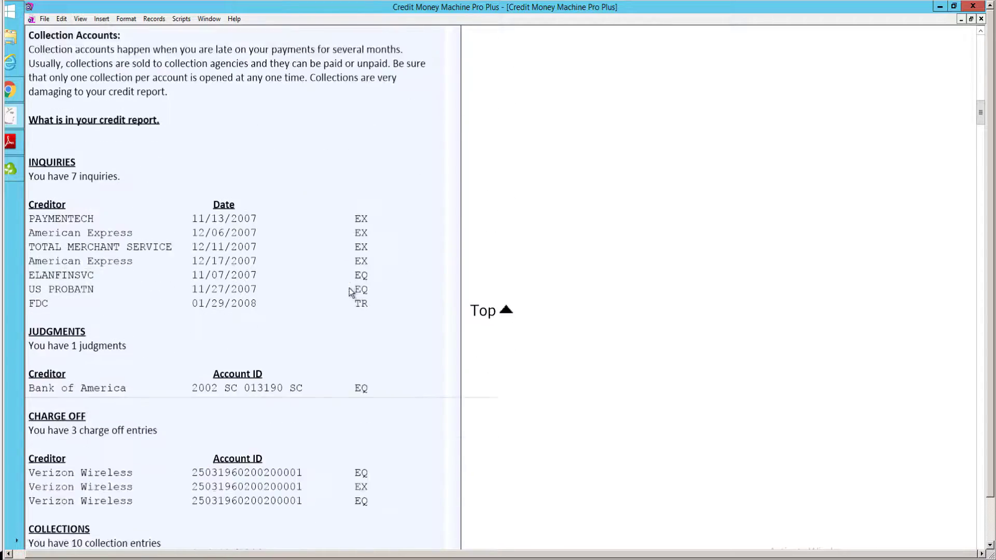
{"action": "scroll", "coordinate": [349, 288], "scroll_direction": "down", "scroll_amount": 5}
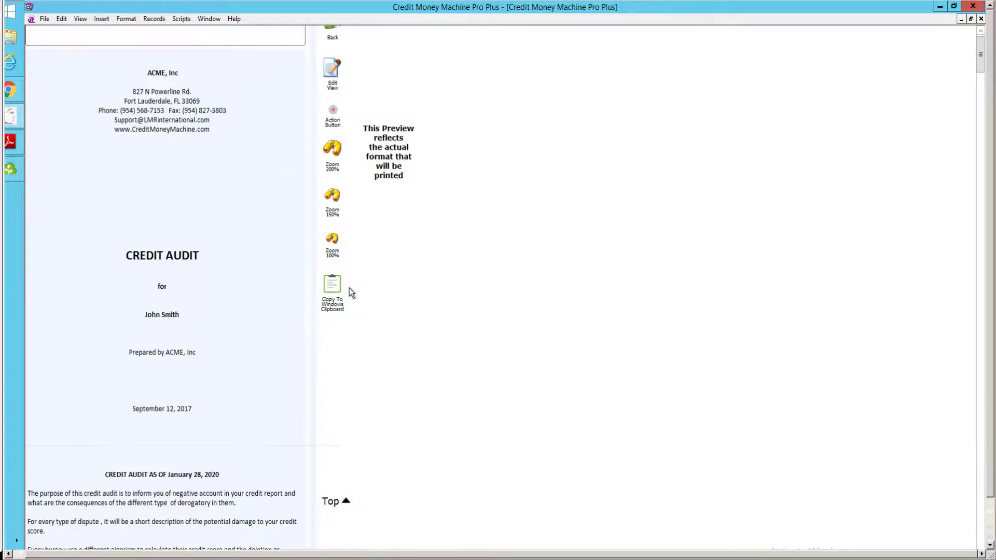
{"action": "scroll", "coordinate": [350, 288], "scroll_direction": "down", "scroll_amount": 5}
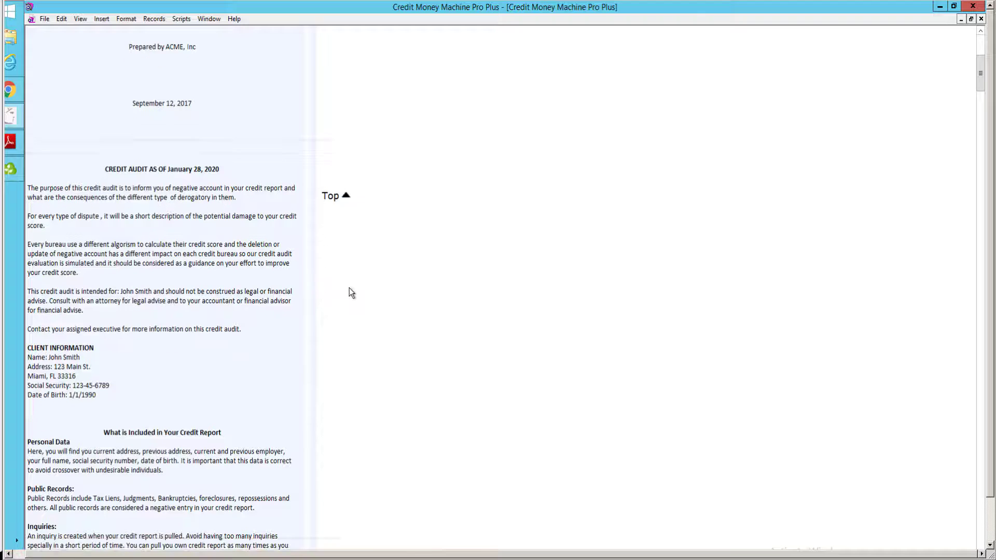
{"action": "scroll", "coordinate": [350, 288], "scroll_direction": "up", "scroll_amount": 1}
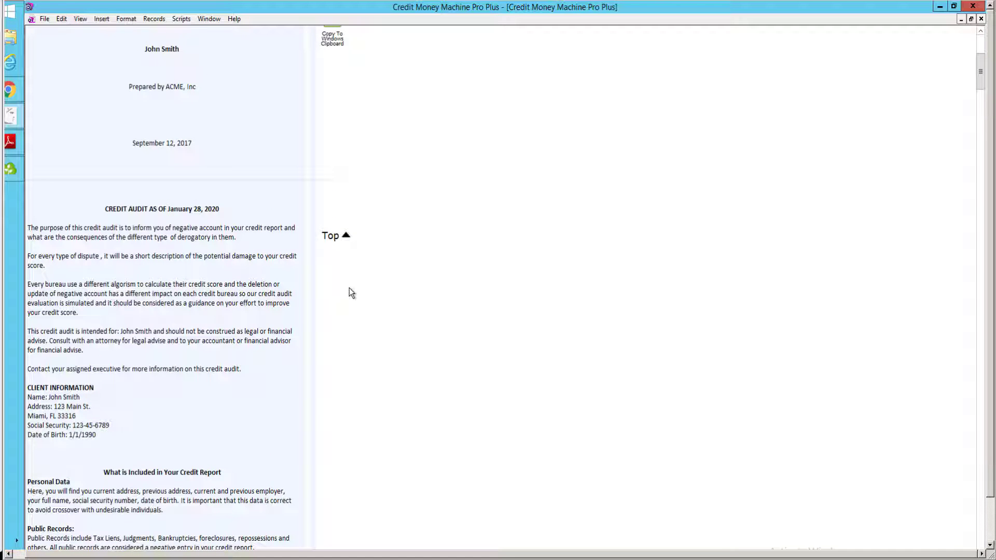
{"action": "key", "text": "space"}
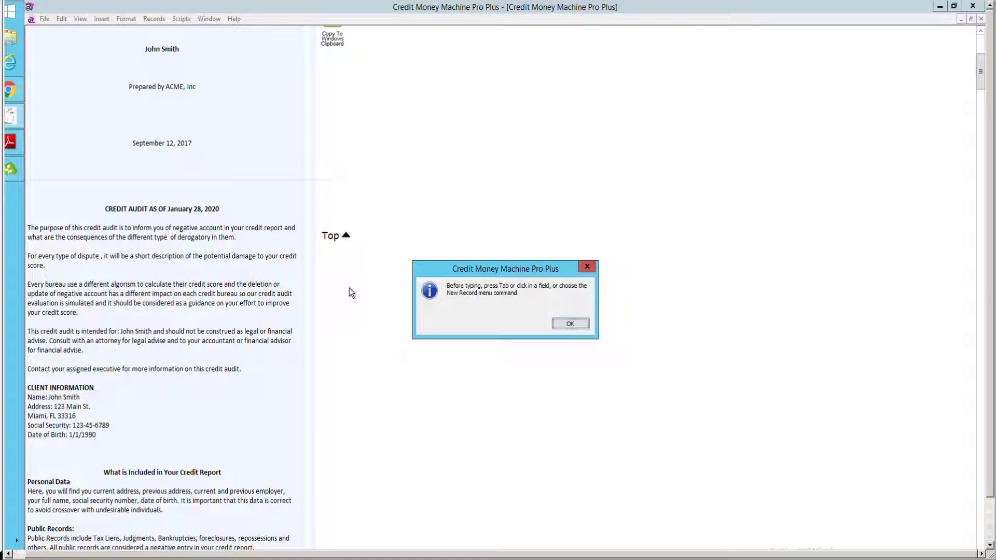
{"action": "key", "text": "Return"}
{"action": "scroll", "coordinate": [350, 288], "scroll_direction": "up", "scroll_amount": 1}
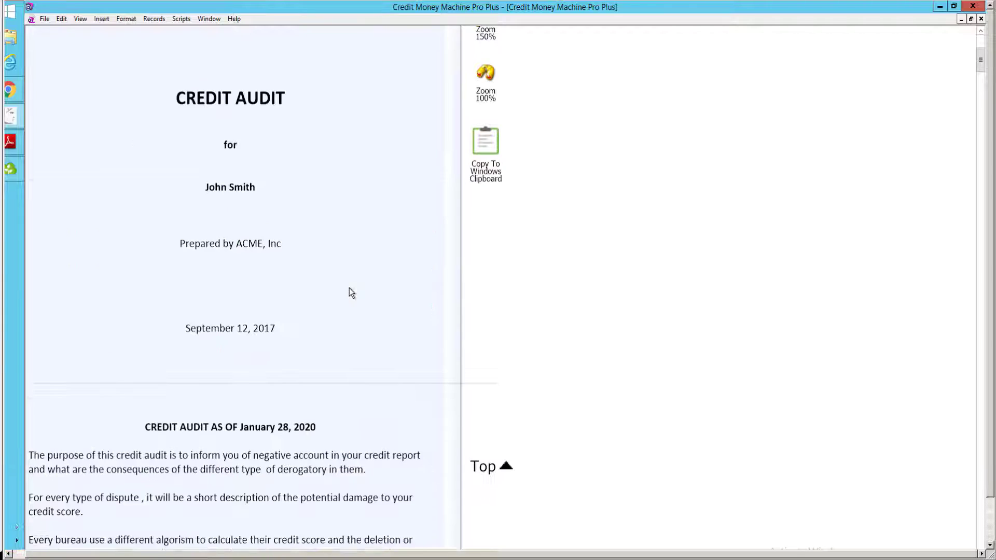
{"action": "scroll", "coordinate": [349, 288], "scroll_direction": "down", "scroll_amount": 15}
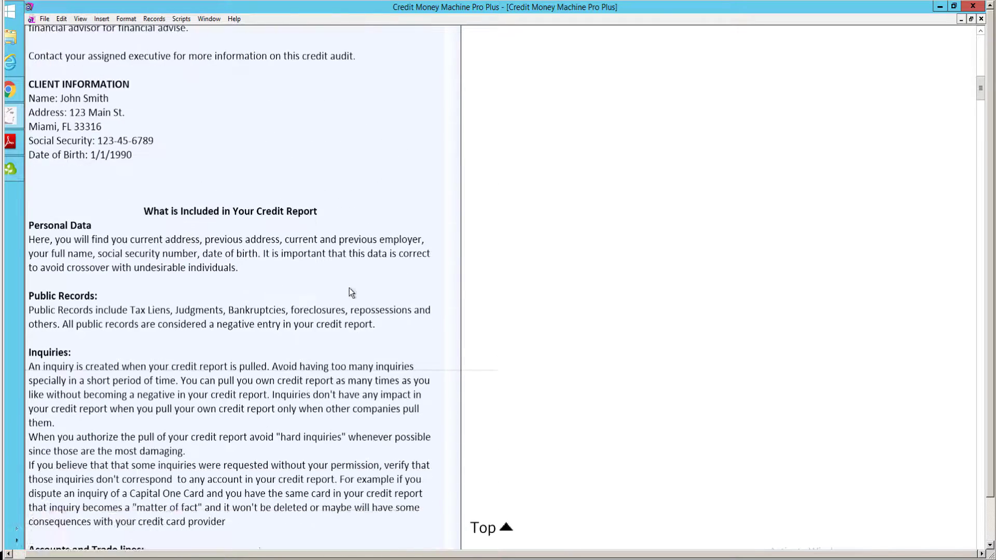
{"action": "scroll", "coordinate": [350, 287], "scroll_direction": "down", "scroll_amount": 15}
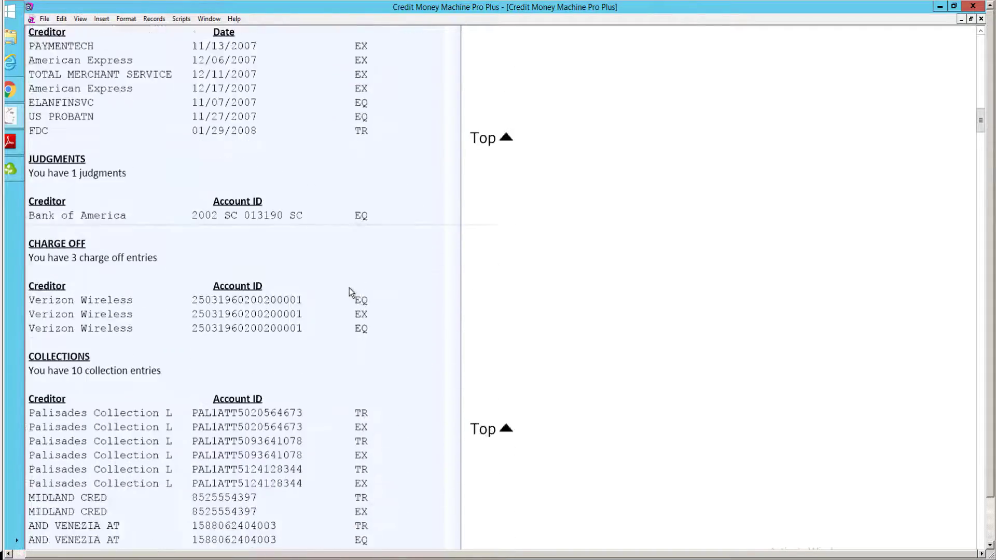
{"action": "scroll", "coordinate": [350, 288], "scroll_direction": "down", "scroll_amount": 15}
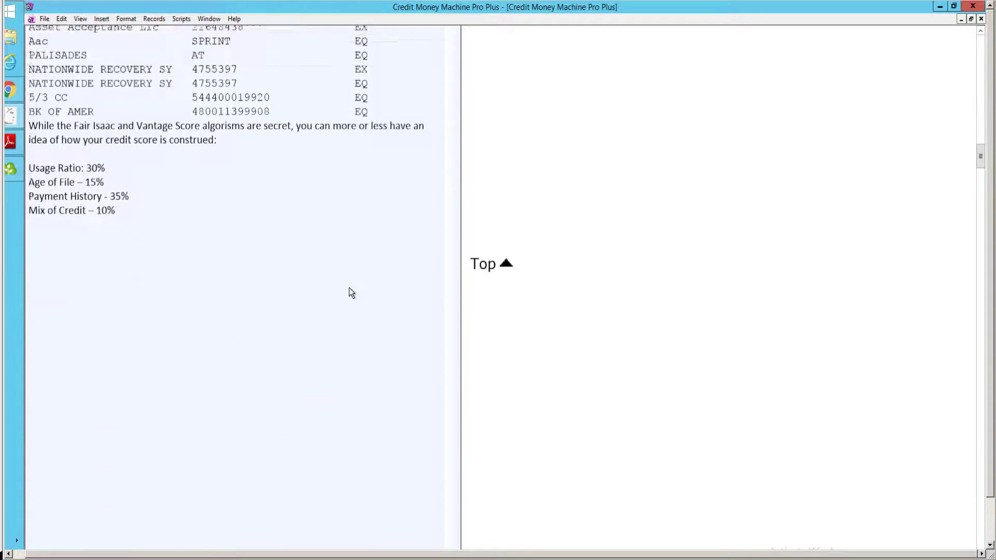
{"action": "scroll", "coordinate": [349, 288], "scroll_direction": "down", "scroll_amount": 7}
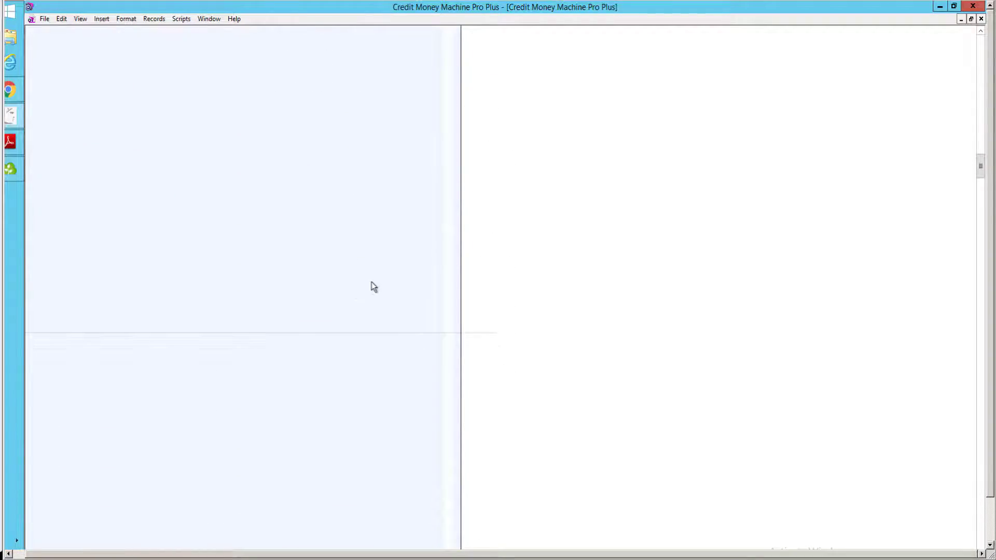
{"action": "left_click", "coordinate": [980, 110]}
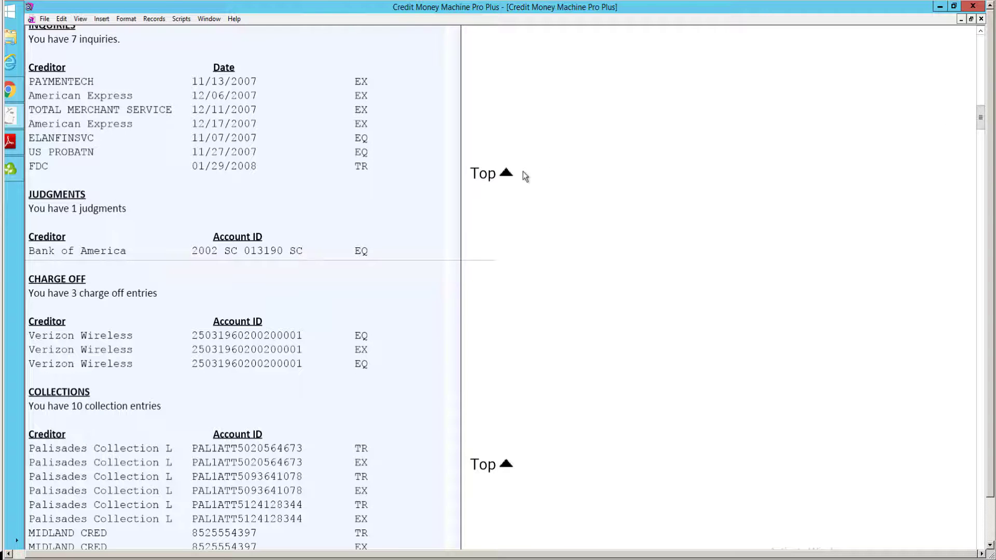
{"action": "left_click", "coordinate": [506, 174]}
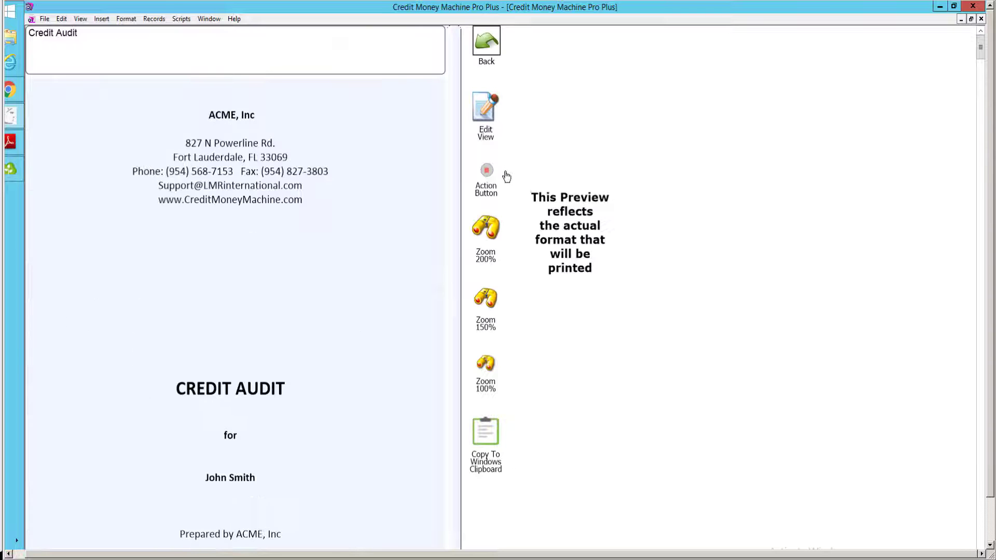
Close the Credit Audit preview, view the Templates tab, then return to the Main dispute list.
{"action": "left_click", "coordinate": [487, 51]}
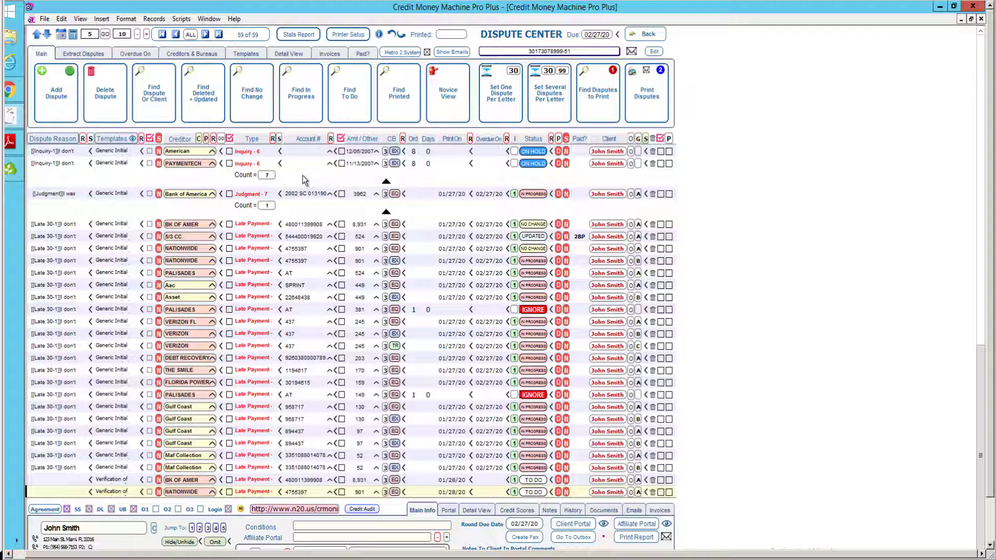
{"action": "left_click", "coordinate": [250, 54]}
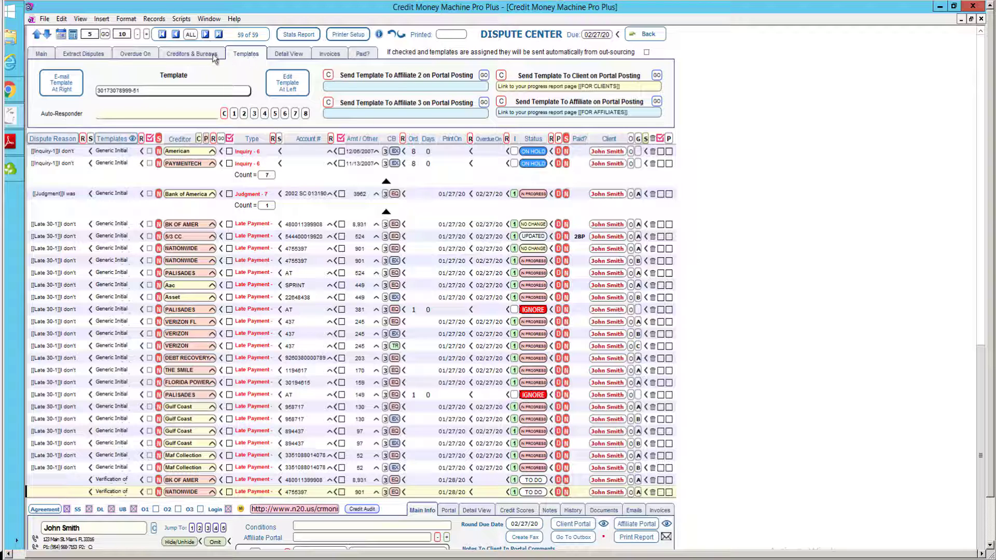
{"action": "left_click", "coordinate": [42, 56]}
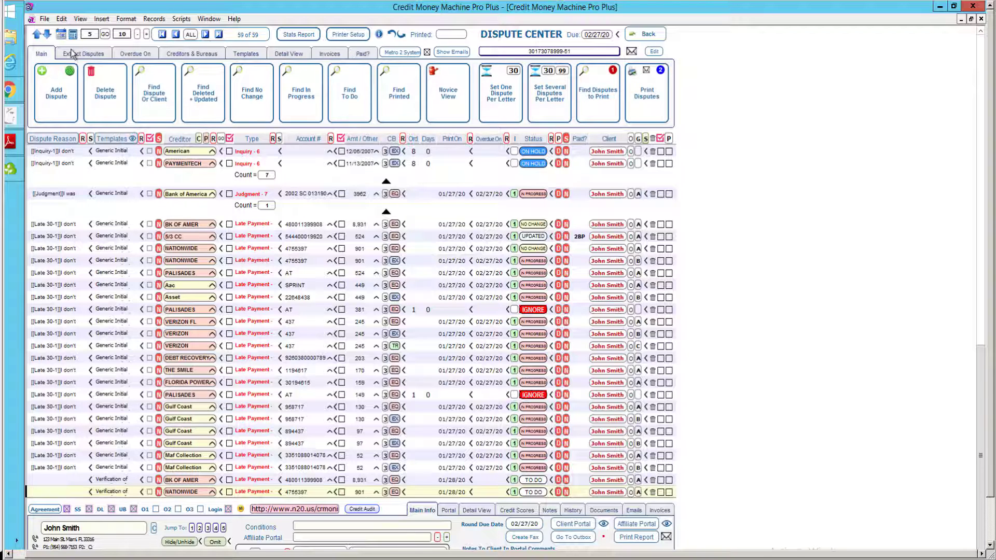
Choose Go to Templates from the Scripts menu to open the Template Manager on CREDIT AUDIT.
{"action": "left_click", "coordinate": [182, 19]}
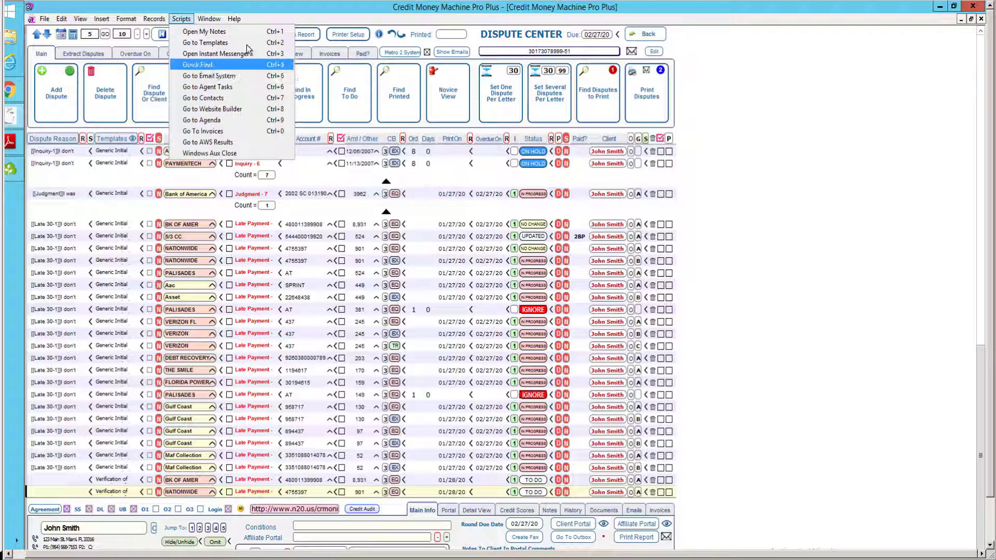
{"action": "key", "text": "Up"}
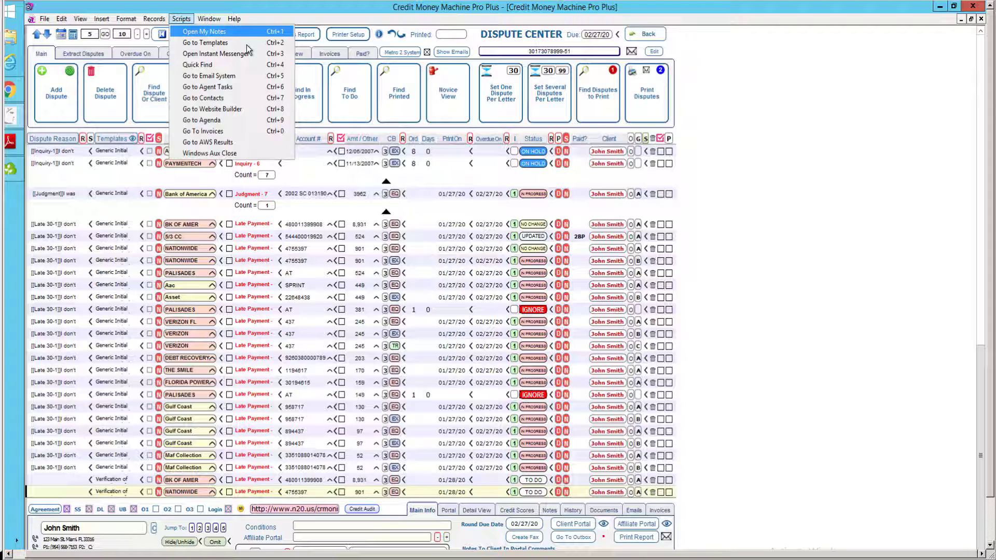
{"action": "key", "text": "Down"}
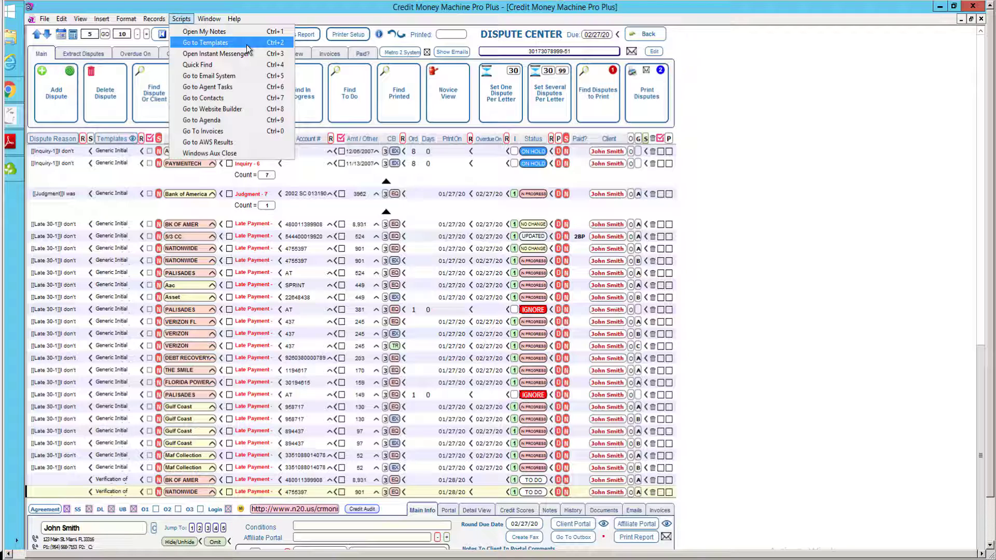
{"action": "key", "text": "Down"}
{"action": "key", "text": "Down"}
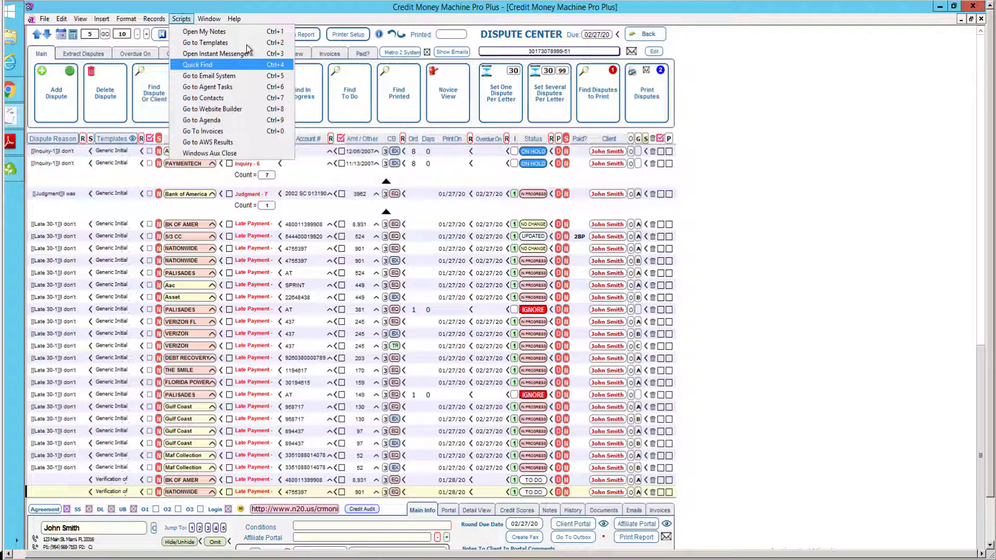
{"action": "key", "text": "Up"}
{"action": "key", "text": "Up"}
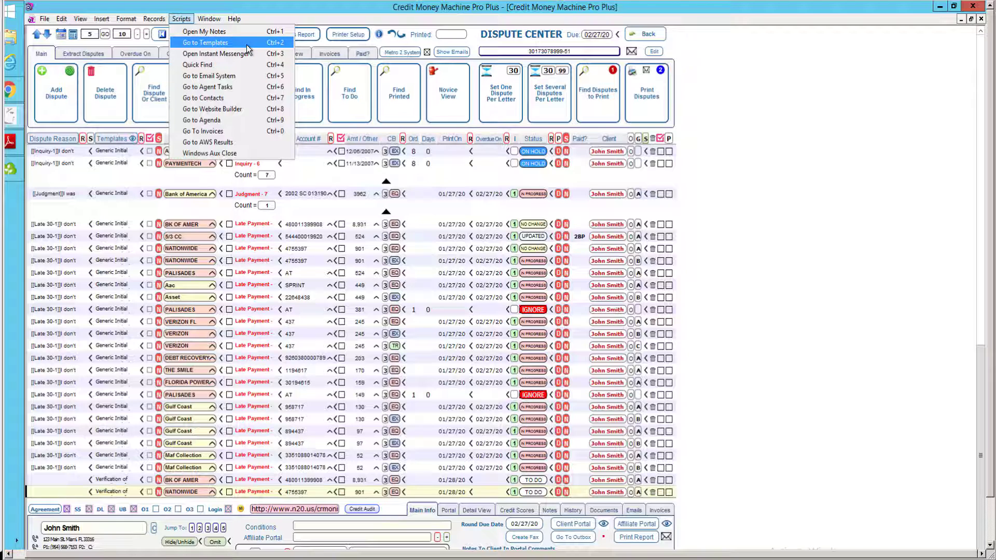
{"action": "key", "text": "Down"}
{"action": "key", "text": "Down"}
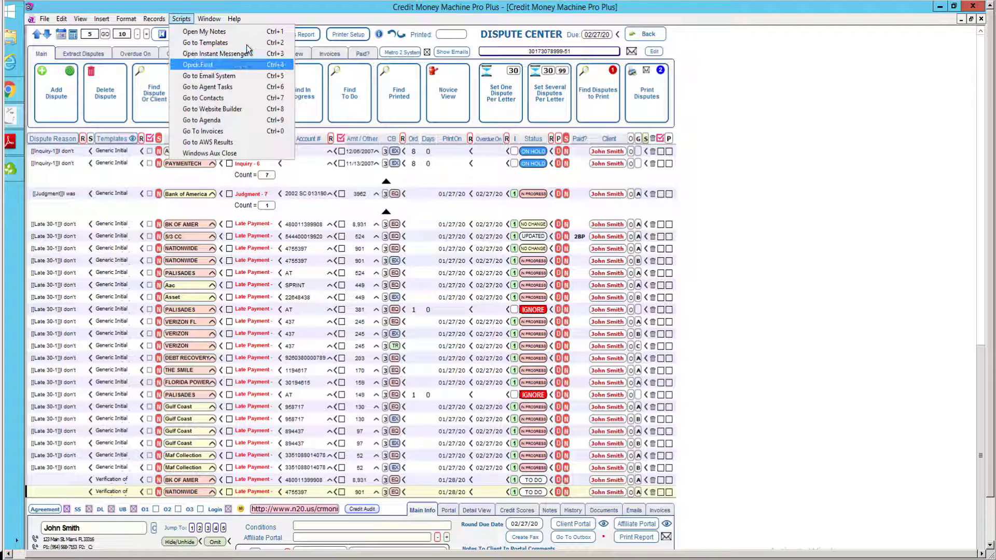
{"action": "key", "text": "Down"}
{"action": "key", "text": "Down"}
{"action": "key", "text": "Down"}
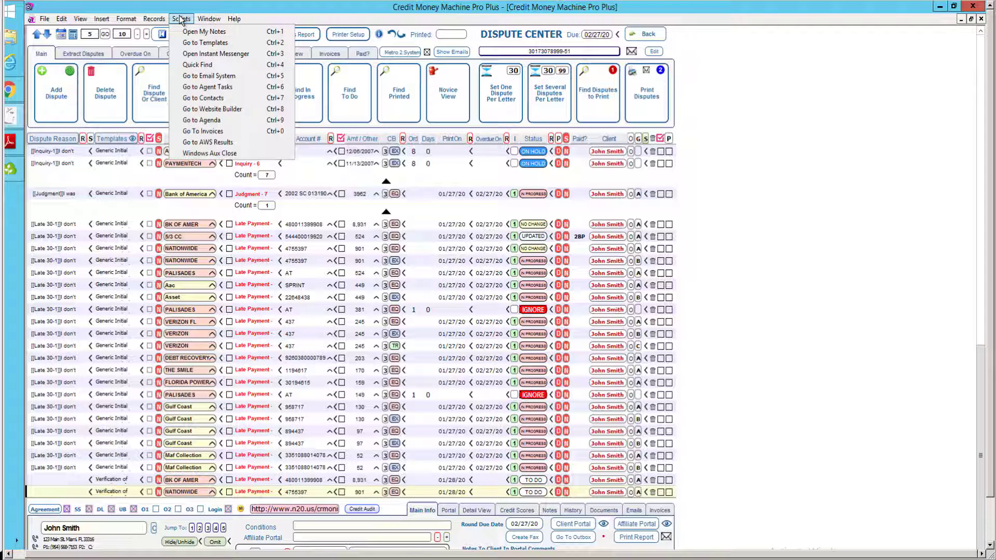
{"action": "left_click", "coordinate": [201, 46]}
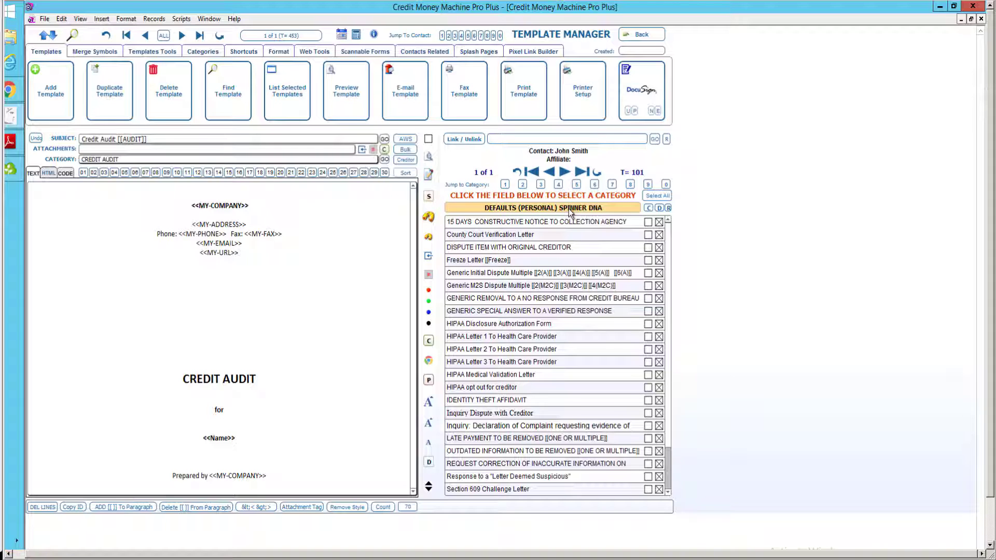
Pick the CREDIT AUDIT category from the category drop-down, then press Duplicate Template.
{"action": "left_click", "coordinate": [569, 208]}
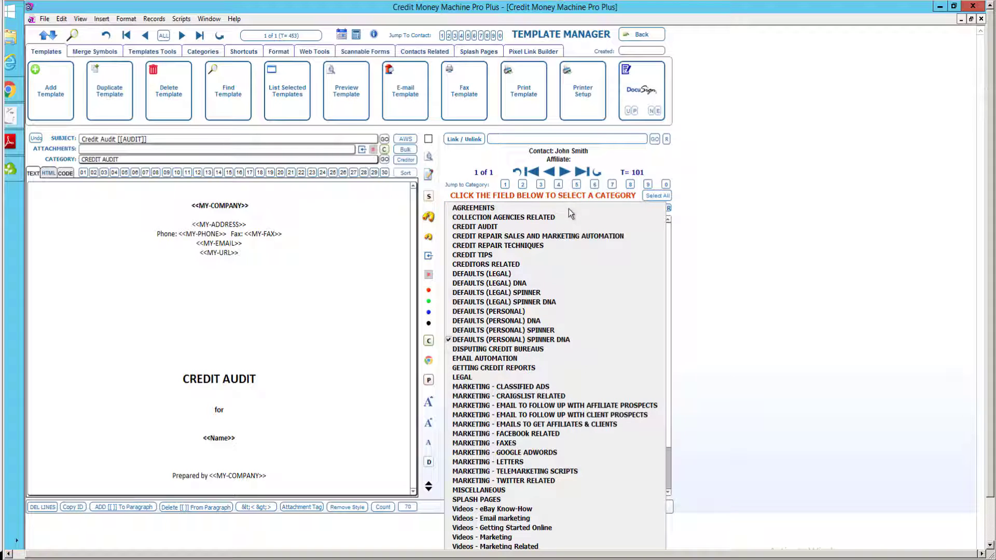
{"action": "left_click", "coordinate": [506, 228]}
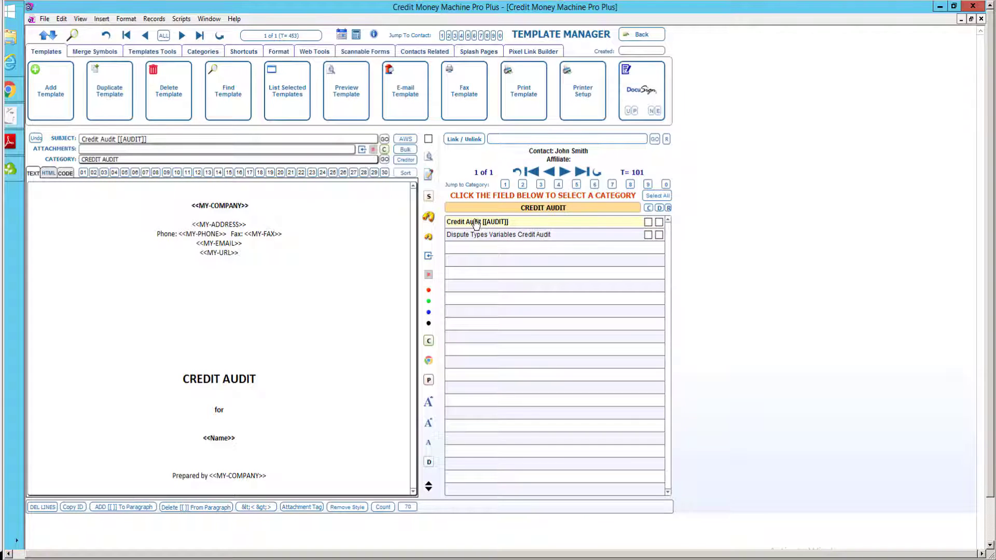
{"action": "left_click", "coordinate": [106, 114]}
Switch to the AGREEMENTS category and open CONSUMER RIGHTS, then SAMPLE AGREEMENT FOR PORTAL.
{"action": "left_click", "coordinate": [516, 209]}
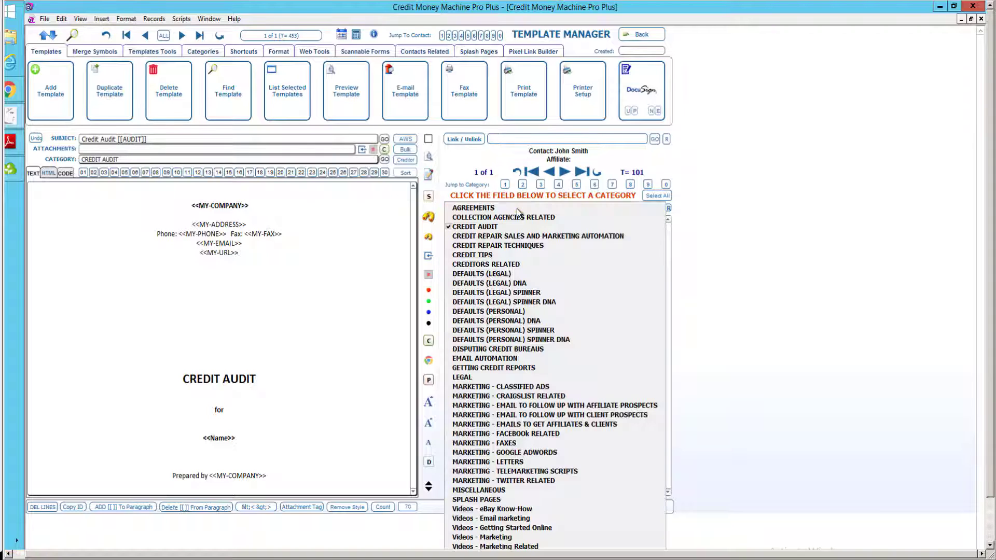
{"action": "left_click", "coordinate": [489, 208]}
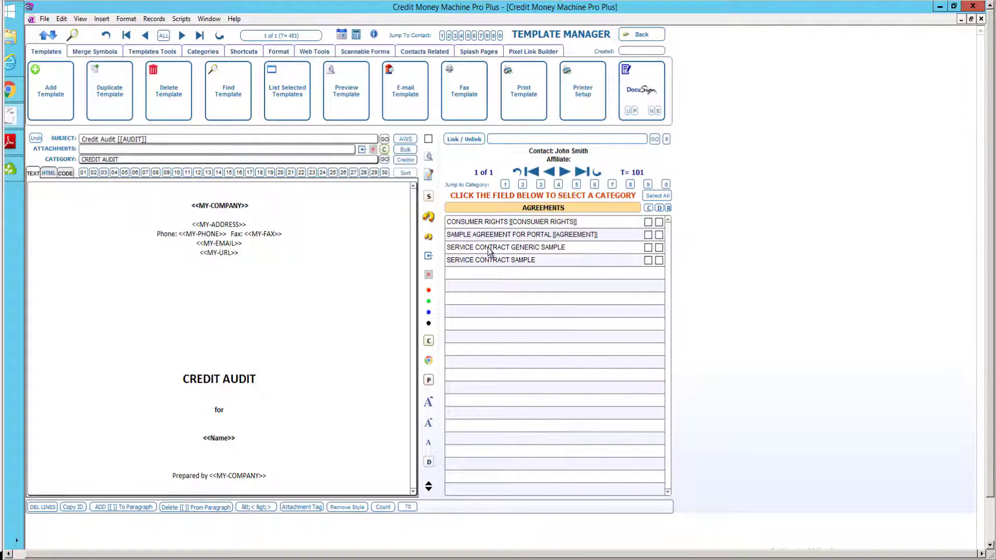
{"action": "left_click", "coordinate": [481, 221]}
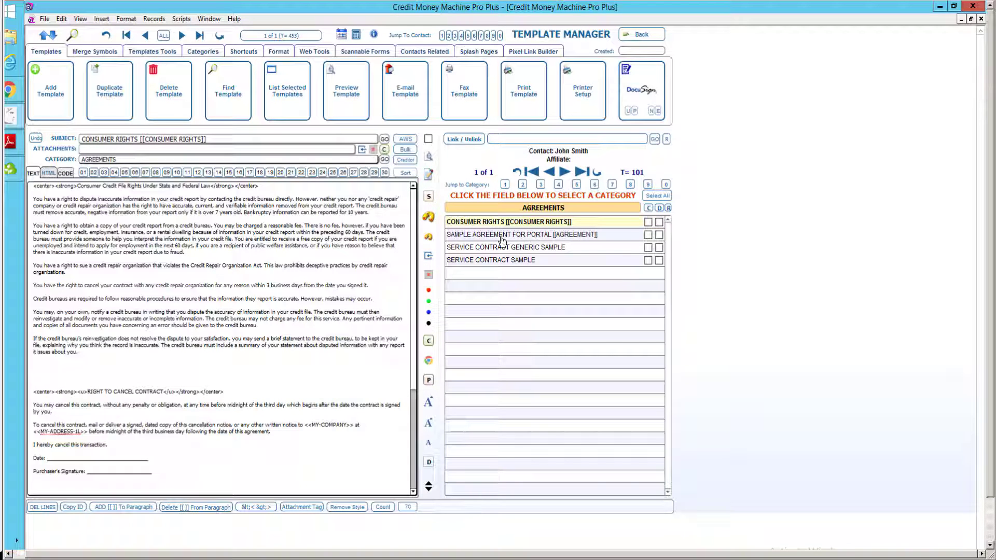
{"action": "left_click", "coordinate": [500, 236]}
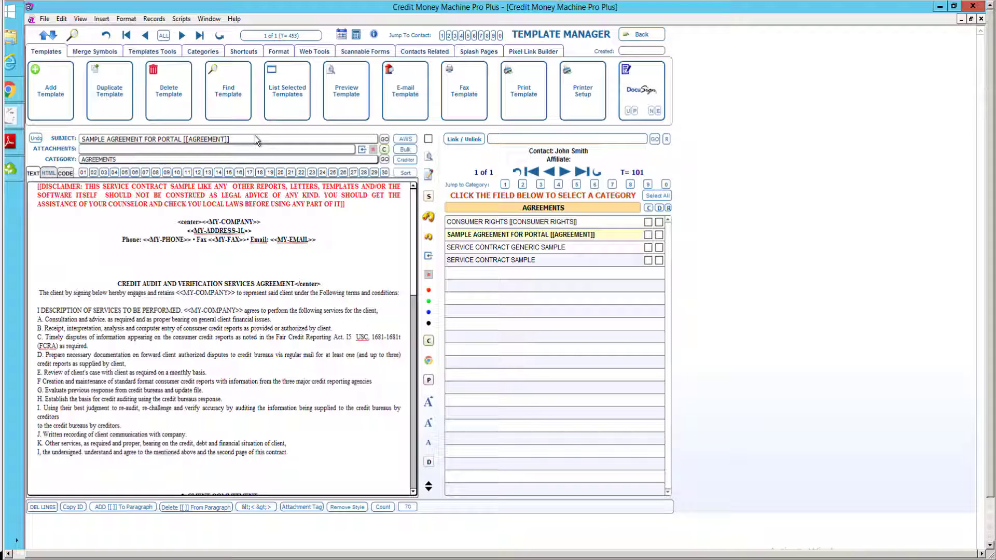
Scroll through the SAMPLE AGREEMENT FOR PORTAL text in the editor and return to the top.
{"action": "left_click", "coordinate": [414, 471]}
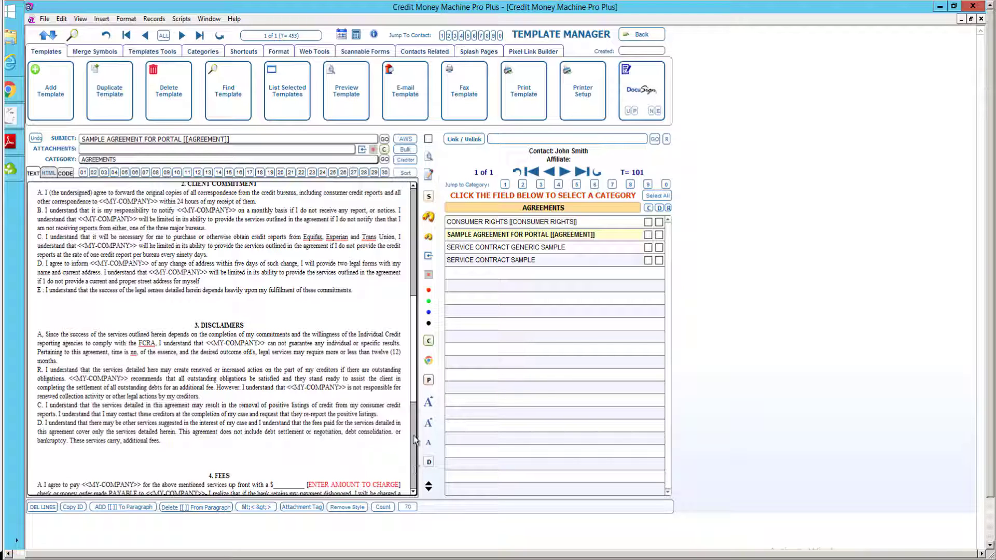
{"action": "left_click", "coordinate": [415, 236]}
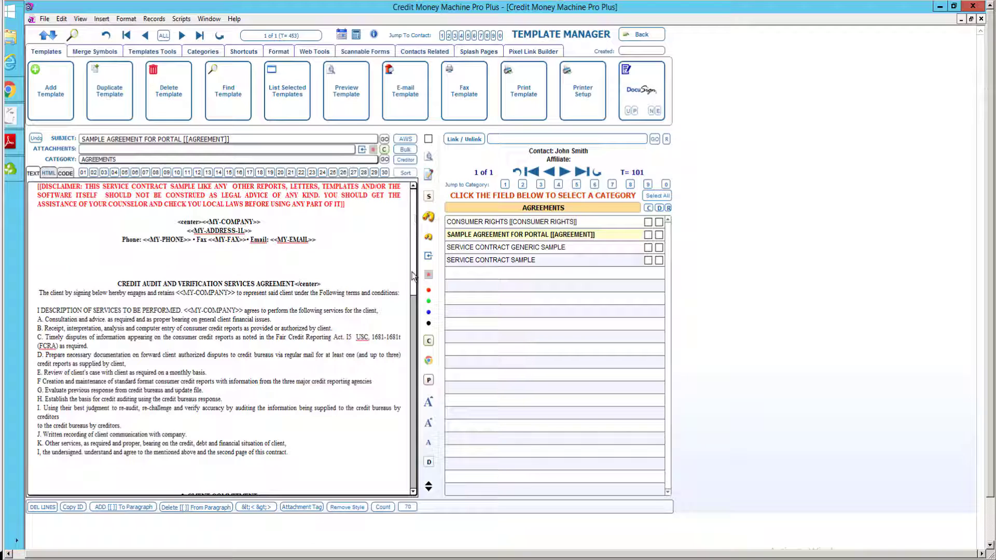
{"action": "scroll", "coordinate": [404, 468], "scroll_direction": "down", "scroll_amount": 5}
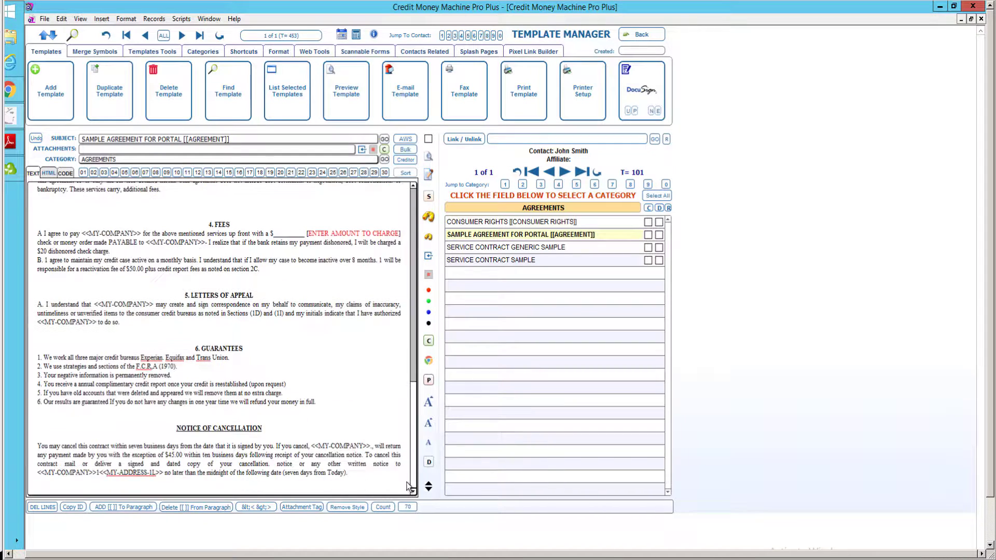
{"action": "scroll", "coordinate": [405, 389], "scroll_direction": "up", "scroll_amount": 15}
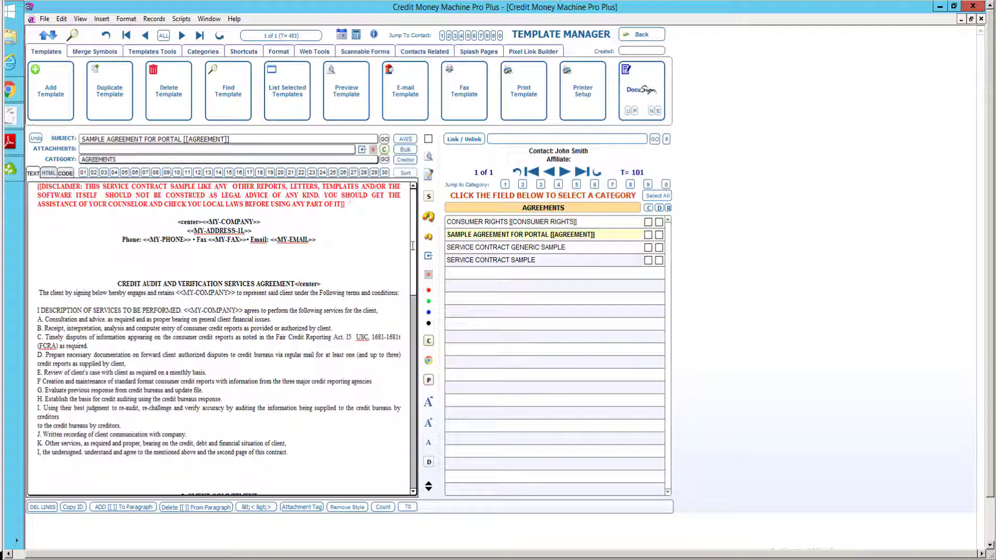
{"action": "left_click_drag", "start_coordinate": [415, 280], "coordinate": [413, 200]}
{"action": "scroll", "coordinate": [413, 247], "scroll_direction": "down", "scroll_amount": 10}
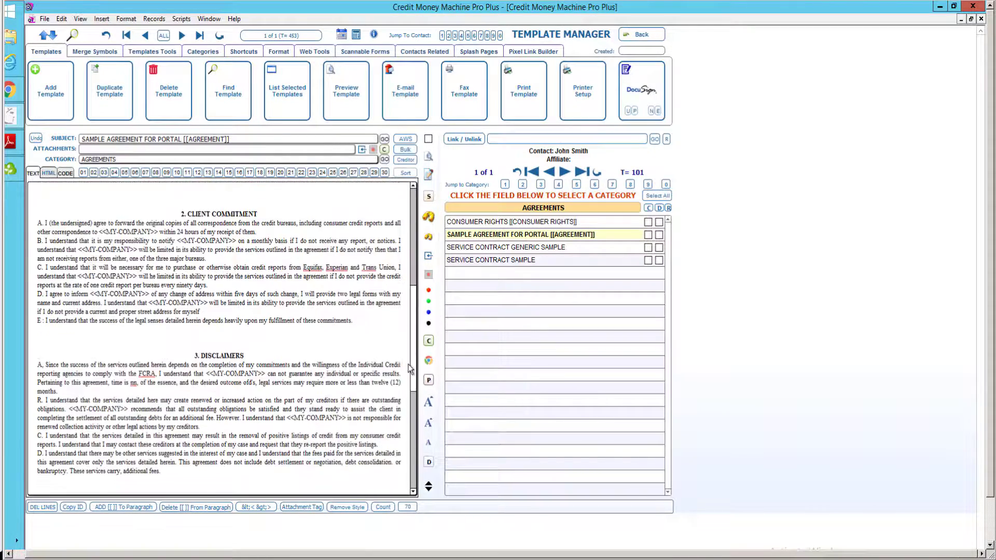
{"action": "scroll", "coordinate": [419, 242], "scroll_direction": "up", "scroll_amount": 9}
{"action": "scroll", "coordinate": [419, 242], "scroll_direction": "up", "scroll_amount": 2}
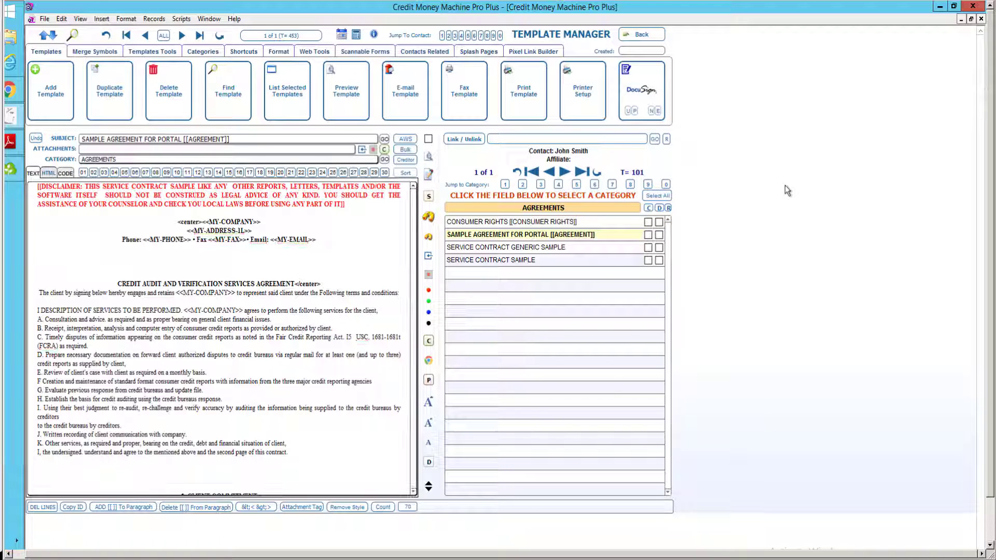
Switch to the MISCELLANEOUS category and open the [[FOR CLIENTS]] progress report link template.
{"action": "left_click", "coordinate": [605, 205]}
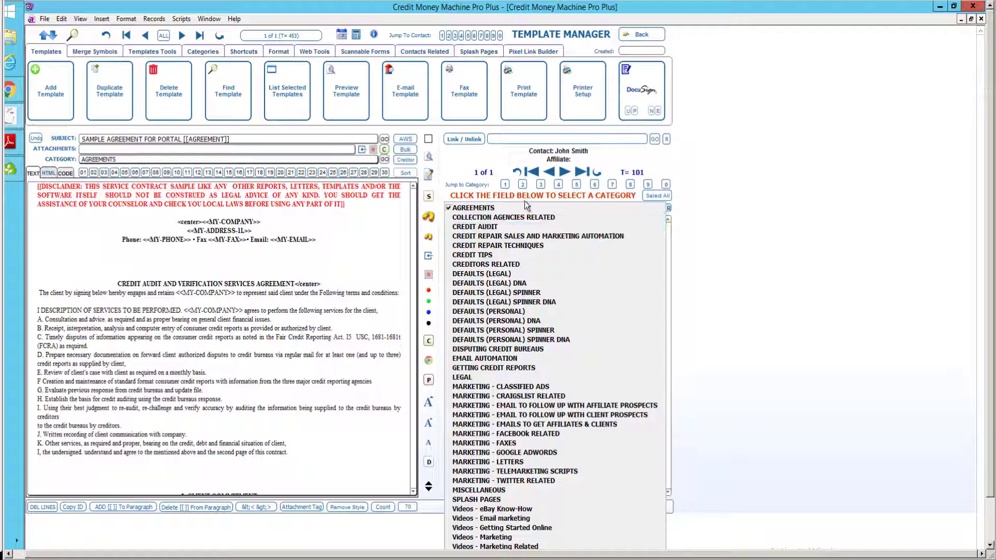
{"action": "key", "text": "Down"}
{"action": "key", "text": "Down"}
{"action": "key", "text": "Down"}
{"action": "key", "text": "Down"}
{"action": "key", "text": "Down"}
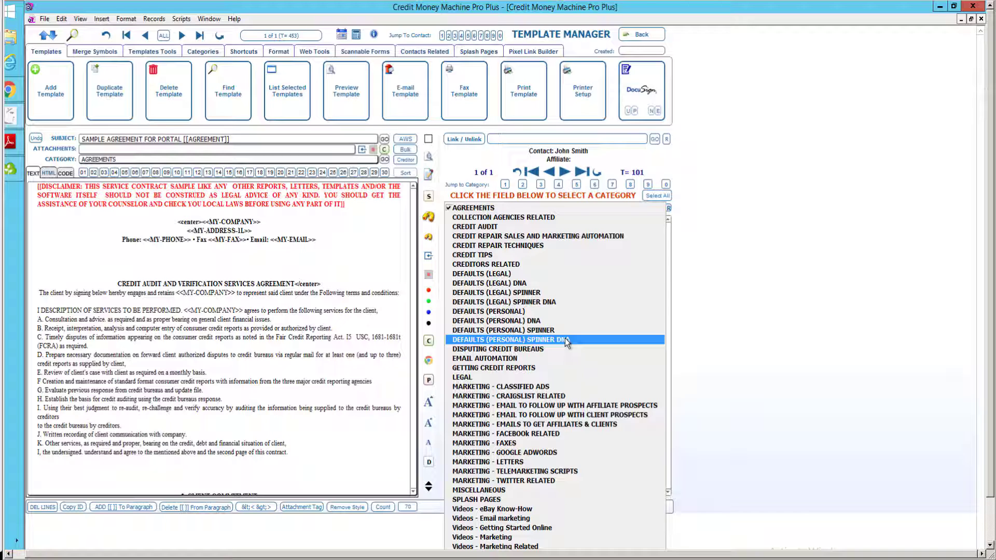
{"action": "left_click", "coordinate": [495, 491]}
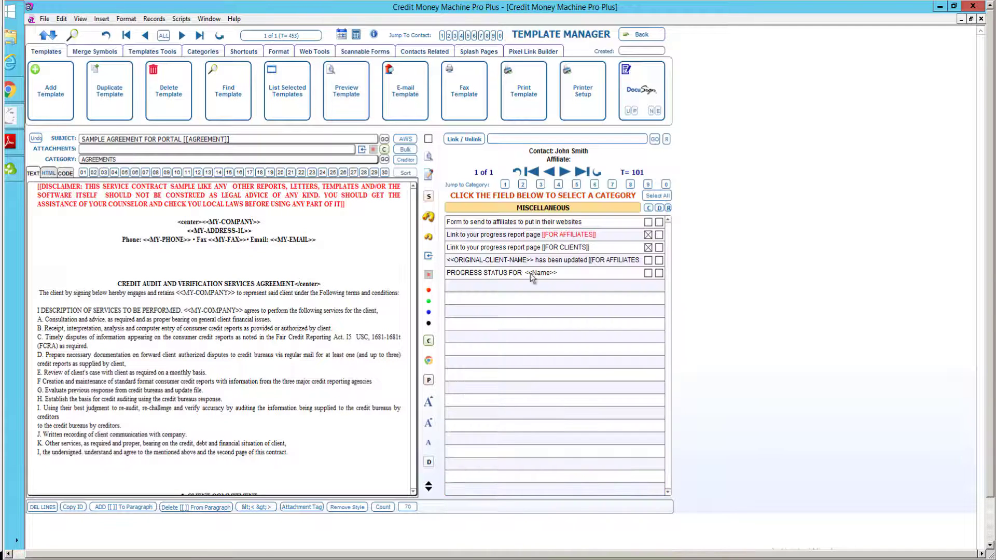
{"action": "left_click", "coordinate": [535, 249]}
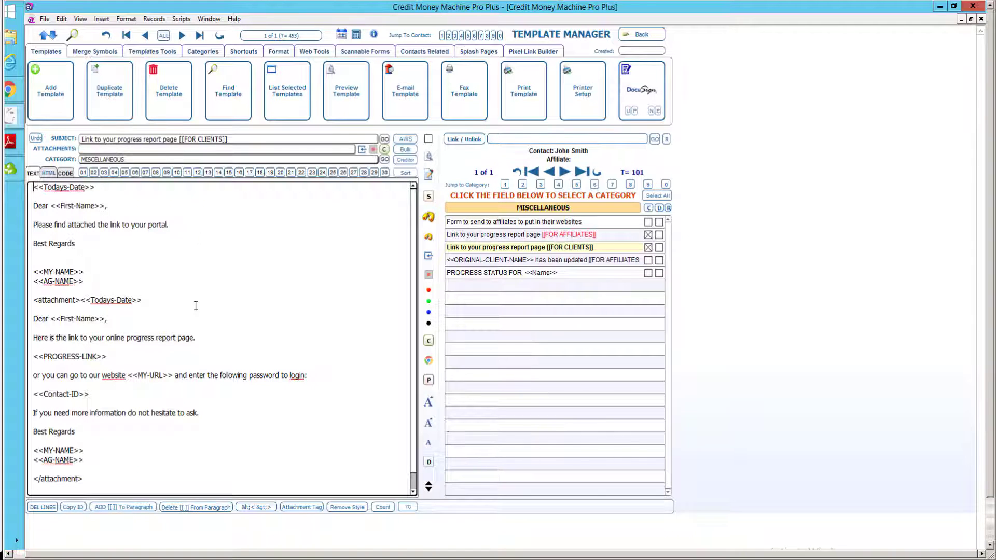
Open the [[FOR AFFILIATES]] progress report link template.
{"action": "left_click", "coordinate": [592, 233]}
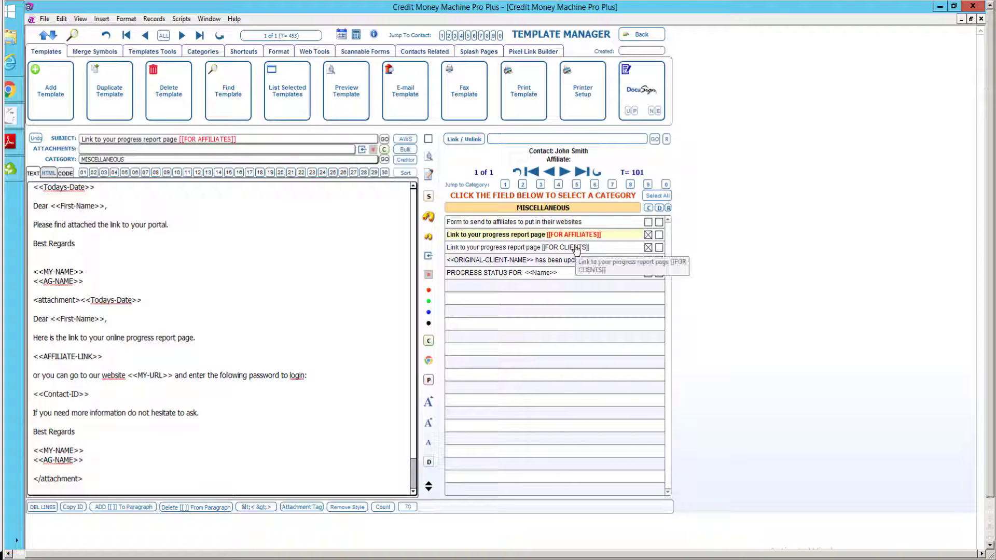
{"action": "mouse_move", "coordinate": [11, 89]}
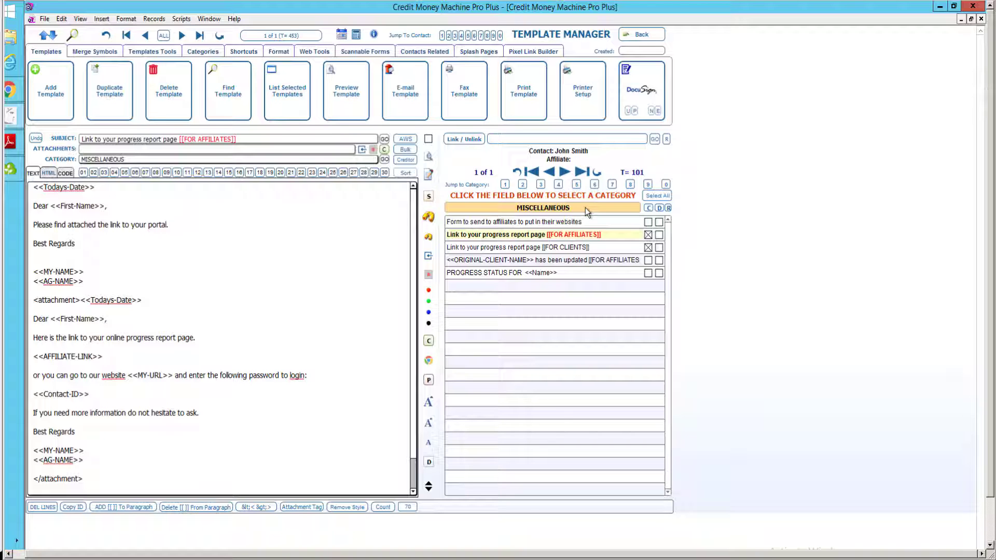
{"action": "left_click", "coordinate": [585, 208]}
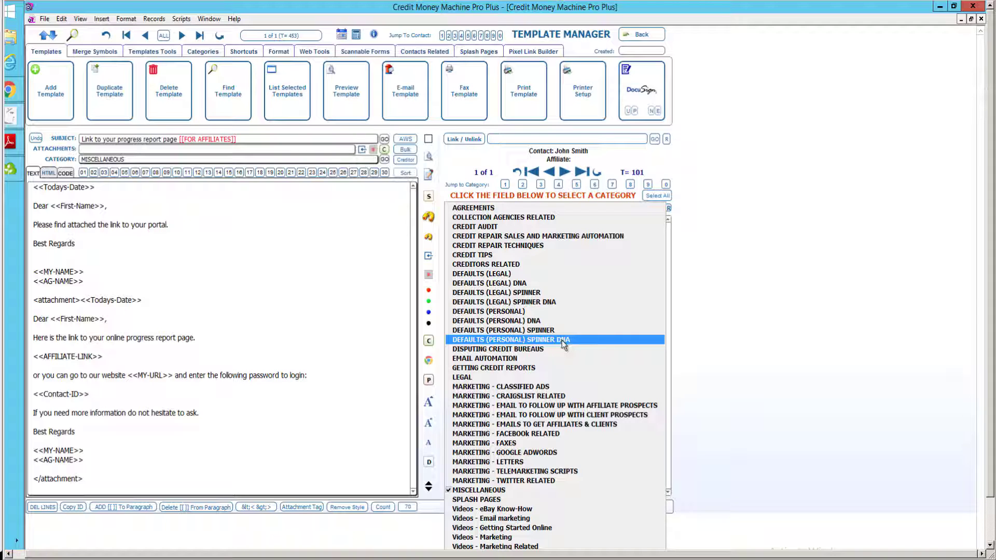
Open Generic Initial Dispute Multiple under DEFAULTS (PERSONAL) SPINNER DNA and enlarge its body text.
{"action": "left_click", "coordinate": [562, 340]}
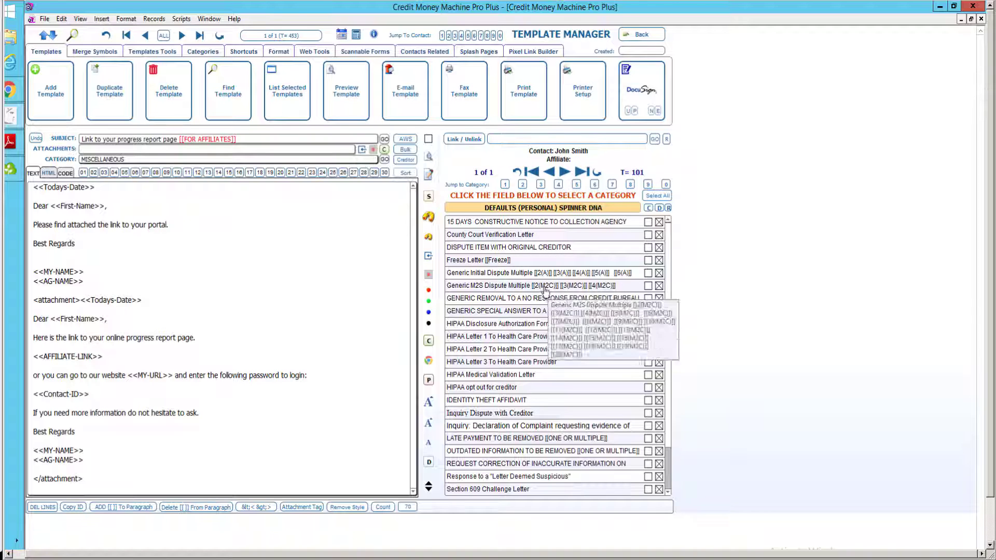
{"action": "left_click", "coordinate": [511, 274]}
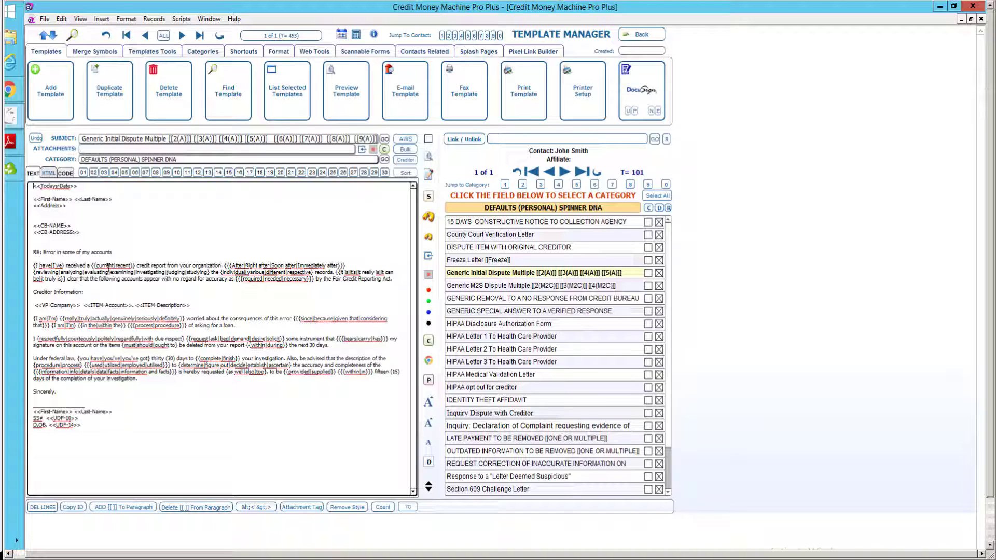
{"action": "left_click", "coordinate": [427, 425]}
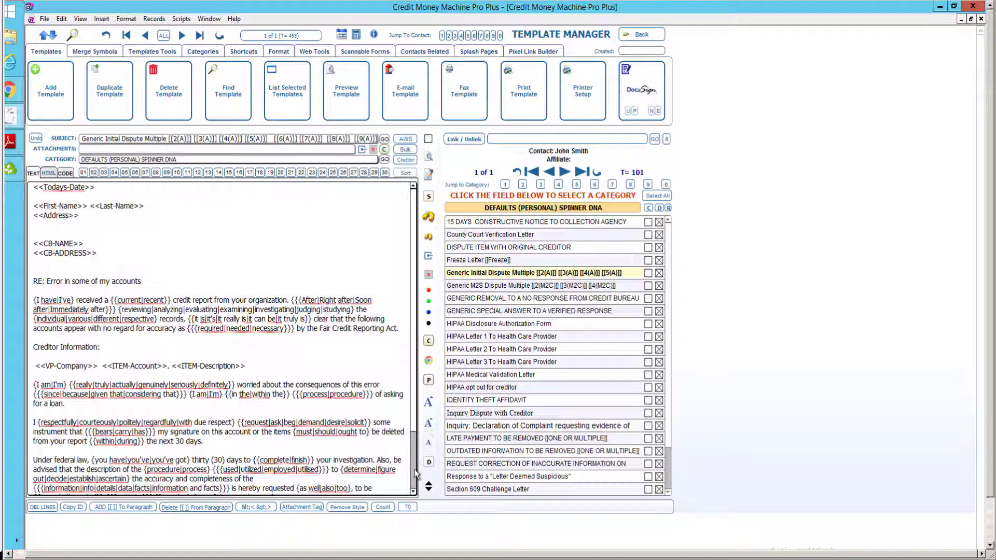
{"action": "scroll", "coordinate": [365, 442], "scroll_direction": "down", "scroll_amount": 3}
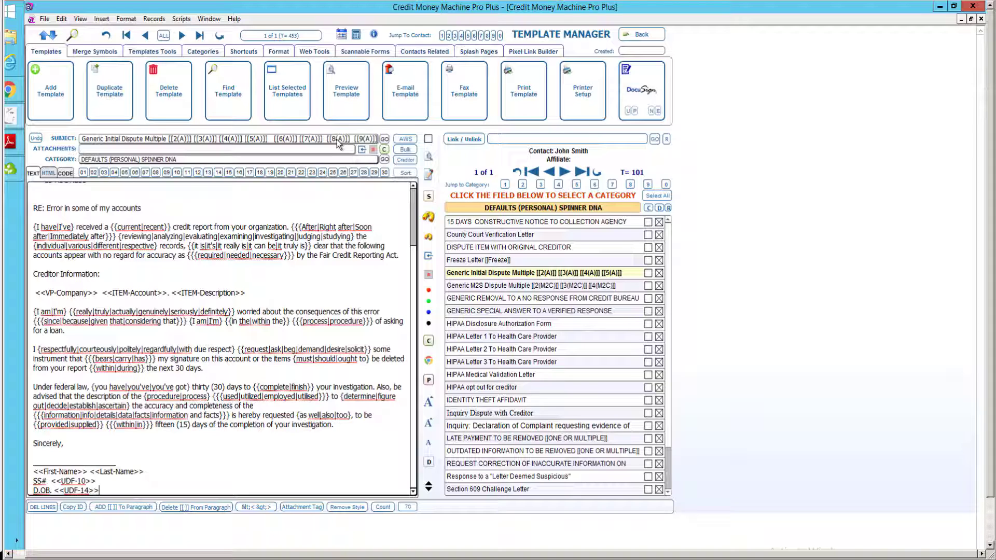
Open the help guide for managing templates and read through it.
{"action": "left_click", "coordinate": [374, 35]}
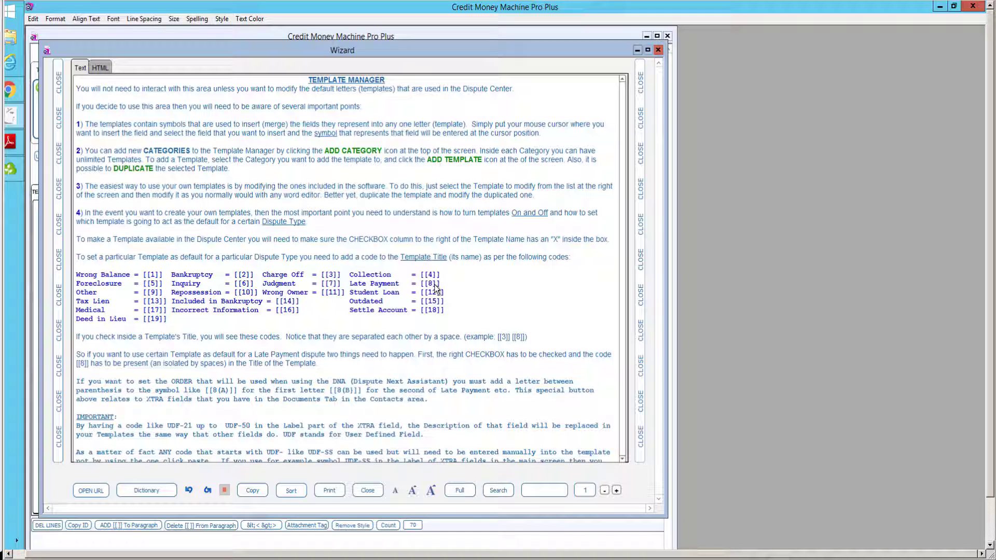
{"action": "left_click", "coordinate": [247, 384]}
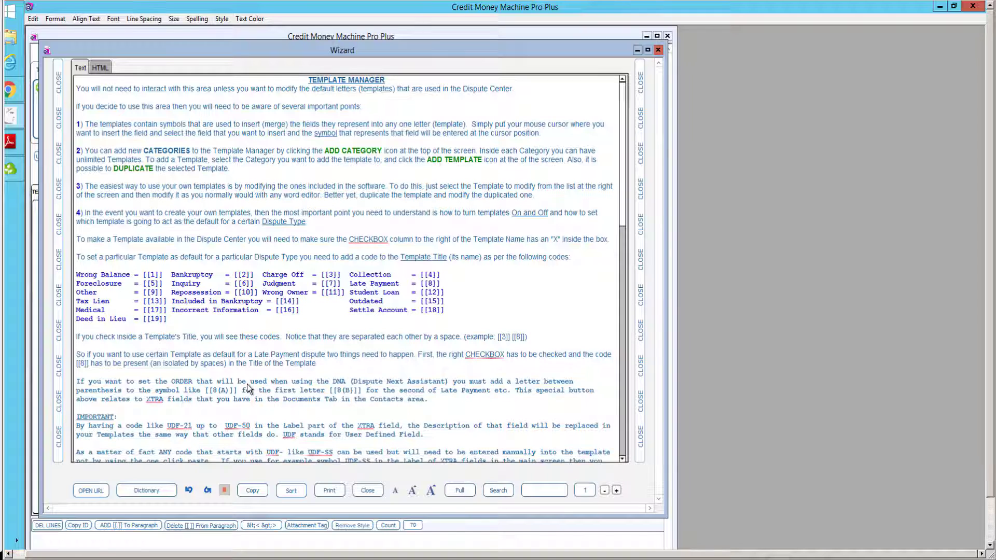
{"action": "scroll", "coordinate": [247, 384], "scroll_direction": "down", "scroll_amount": 10}
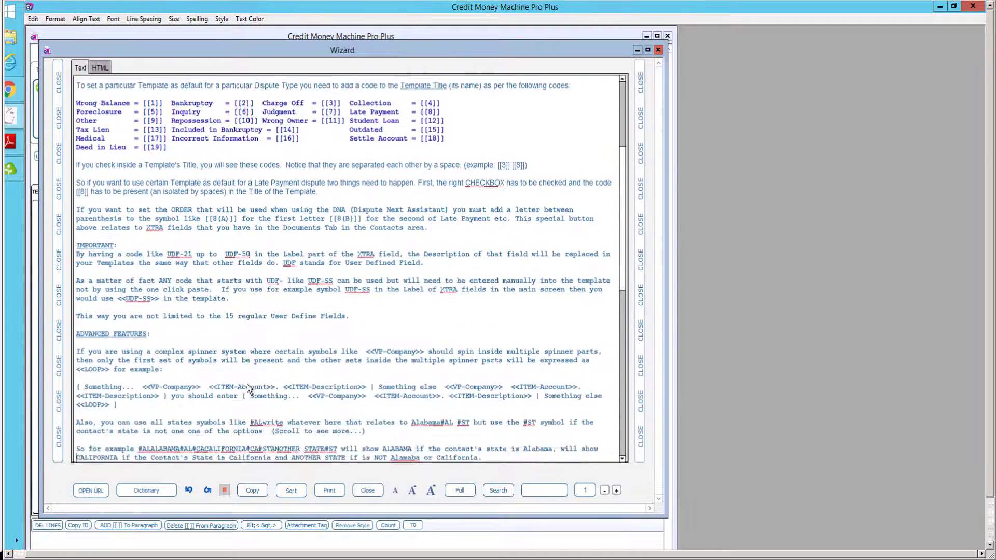
{"action": "scroll", "coordinate": [247, 383], "scroll_direction": "down", "scroll_amount": 10}
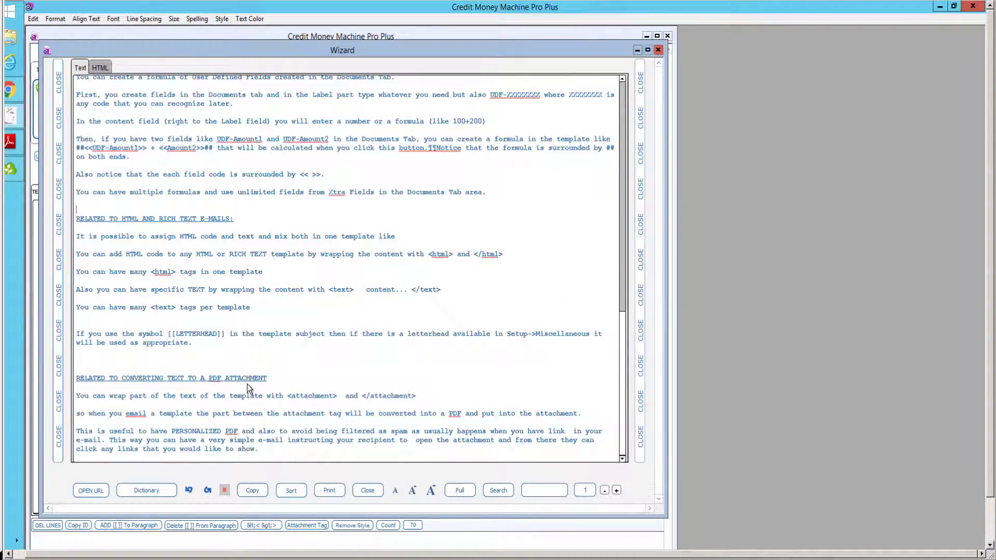
{"action": "scroll", "coordinate": [247, 384], "scroll_direction": "up", "scroll_amount": 1}
{"action": "scroll", "coordinate": [246, 388], "scroll_direction": "up", "scroll_amount": 10}
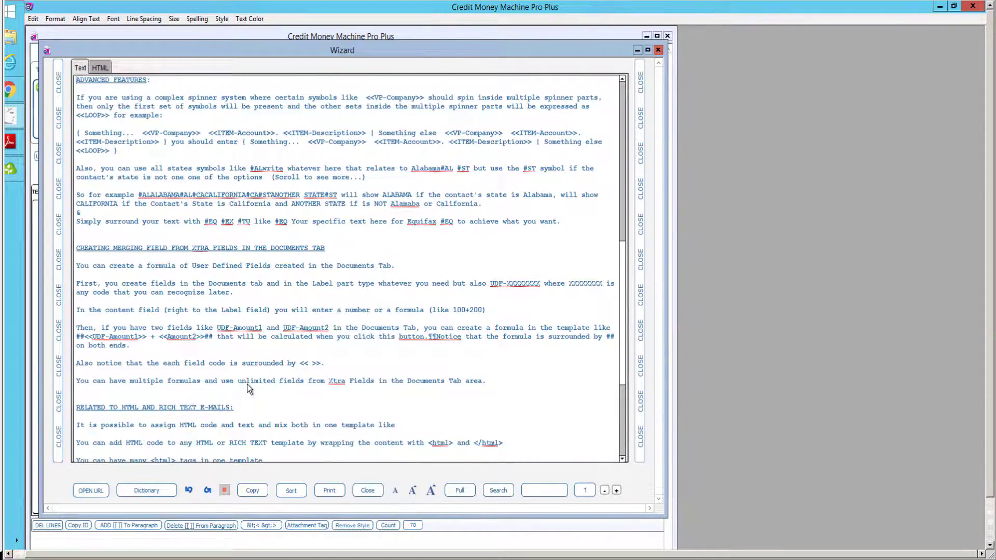
{"action": "scroll", "coordinate": [247, 384], "scroll_direction": "up", "scroll_amount": 9}
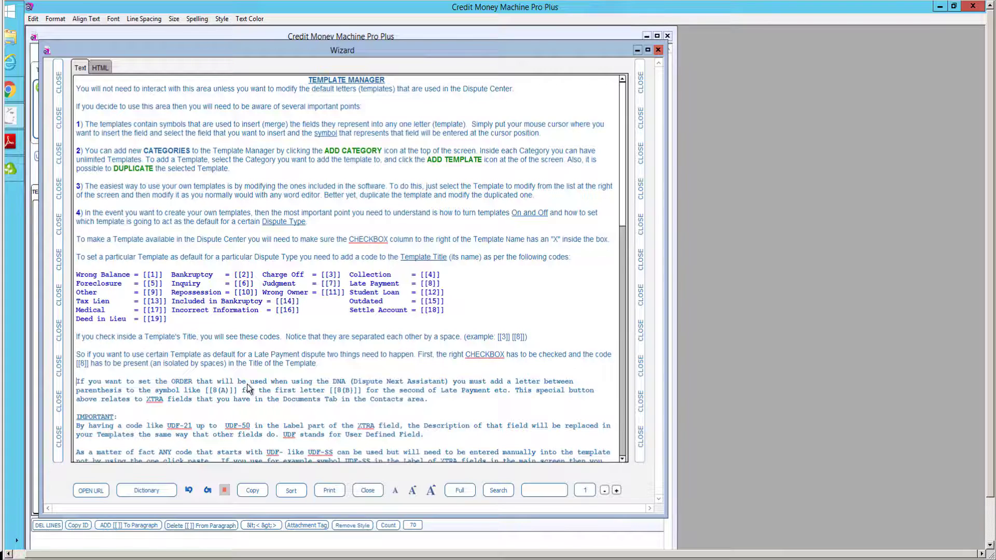
{"action": "scroll", "coordinate": [247, 384], "scroll_direction": "down", "scroll_amount": 15}
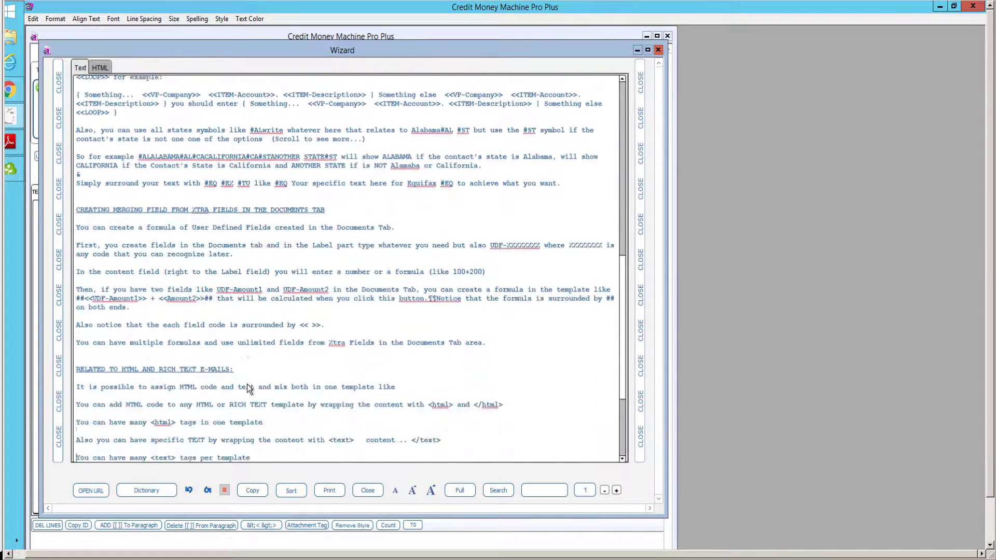
{"action": "scroll", "coordinate": [247, 387], "scroll_direction": "down", "scroll_amount": 5}
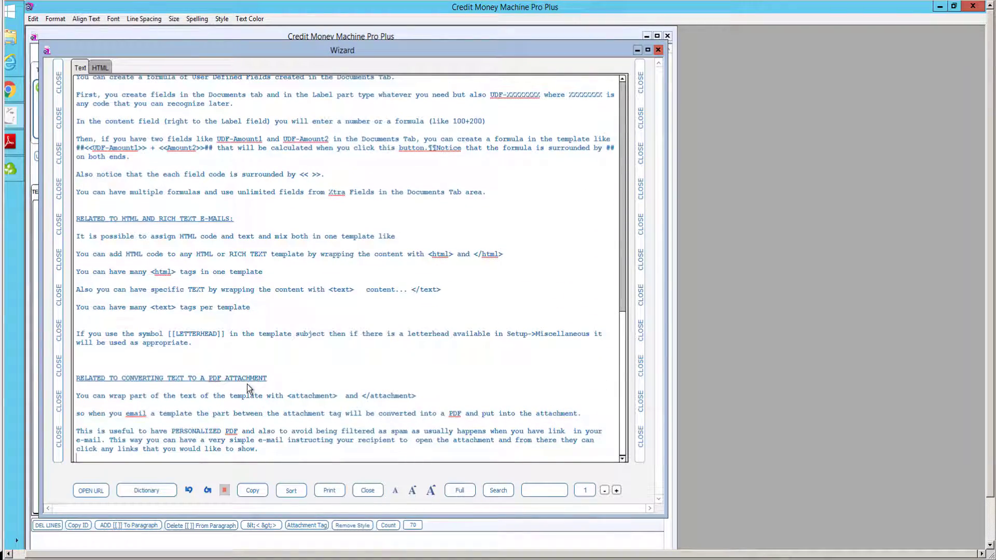
{"action": "scroll", "coordinate": [247, 384], "scroll_direction": "up", "scroll_amount": 15}
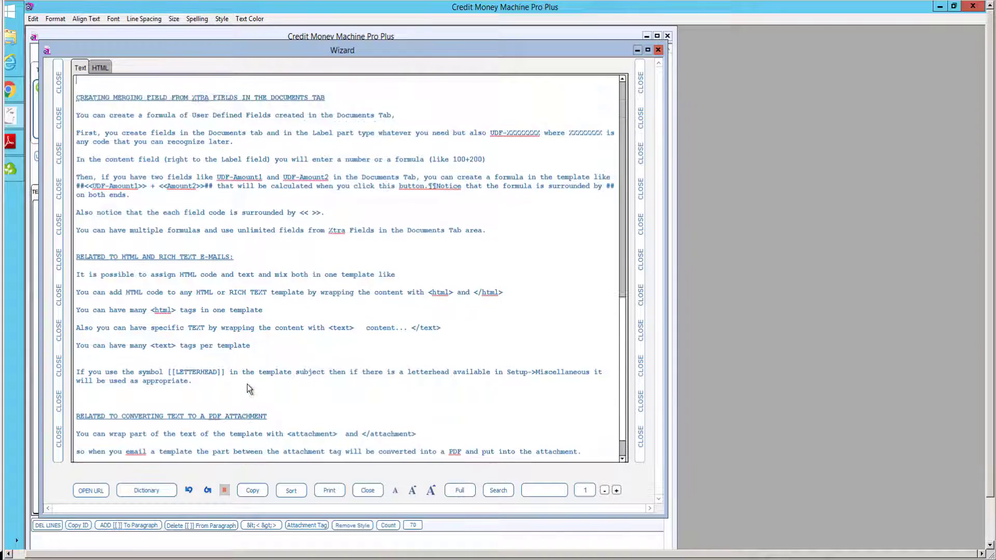
{"action": "scroll", "coordinate": [246, 383], "scroll_direction": "up", "scroll_amount": 6}
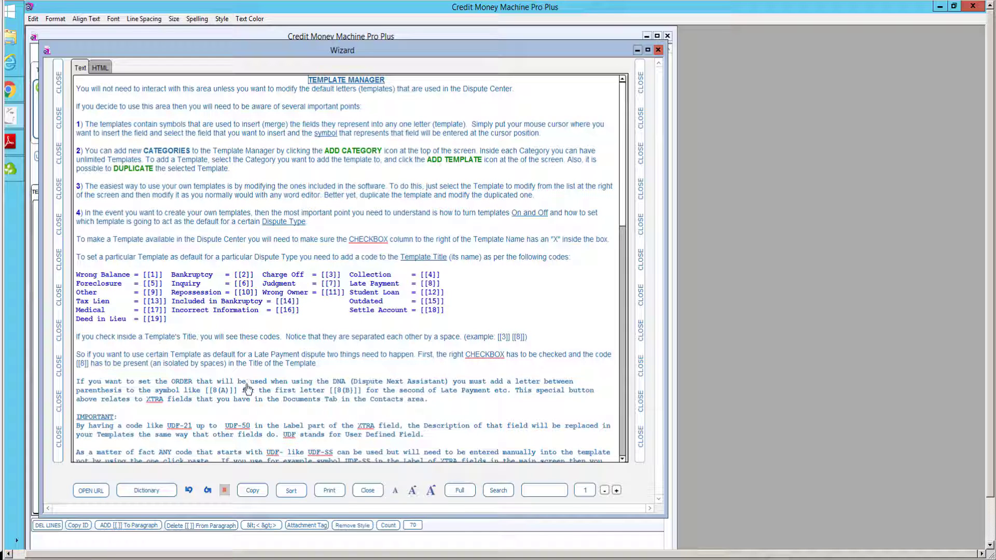
Close the help guide and load the Verification of Procedure after Verified Item template.
{"action": "left_click", "coordinate": [641, 335]}
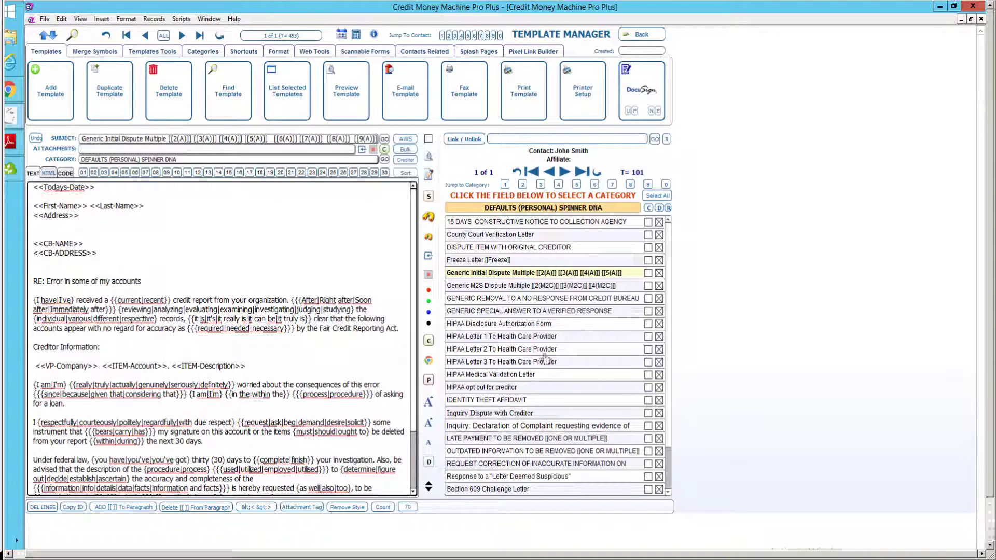
{"action": "left_click", "coordinate": [670, 489]}
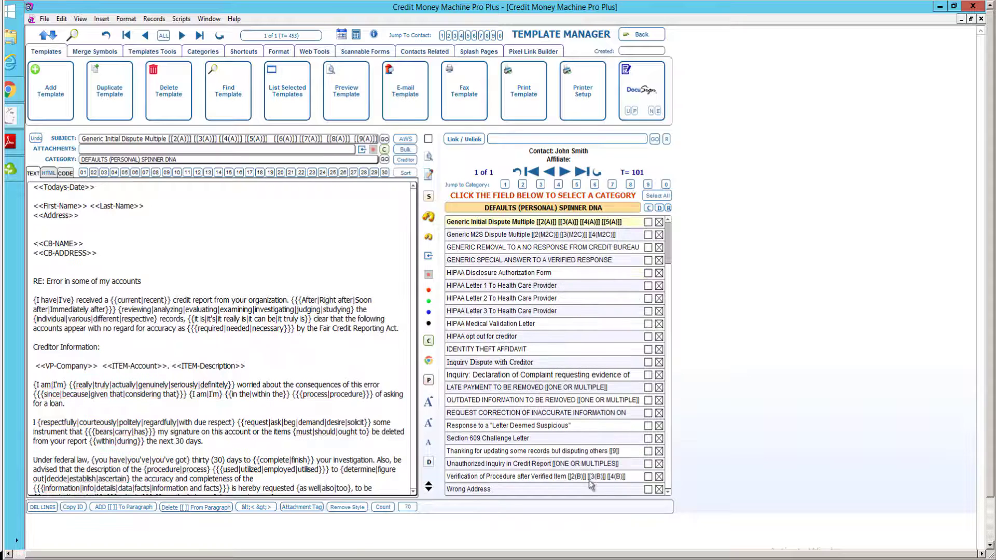
{"action": "left_click", "coordinate": [490, 476]}
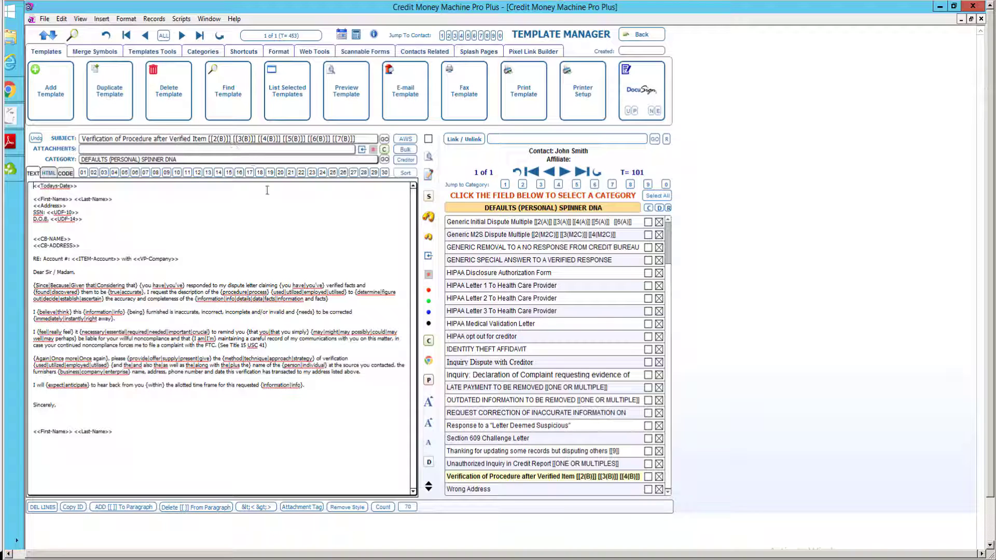
Enlarge the letter text and expand the subject to show codes [[2(B)]] through [[21(B)]], selecting [[8(B)]].
{"action": "left_click", "coordinate": [428, 421]}
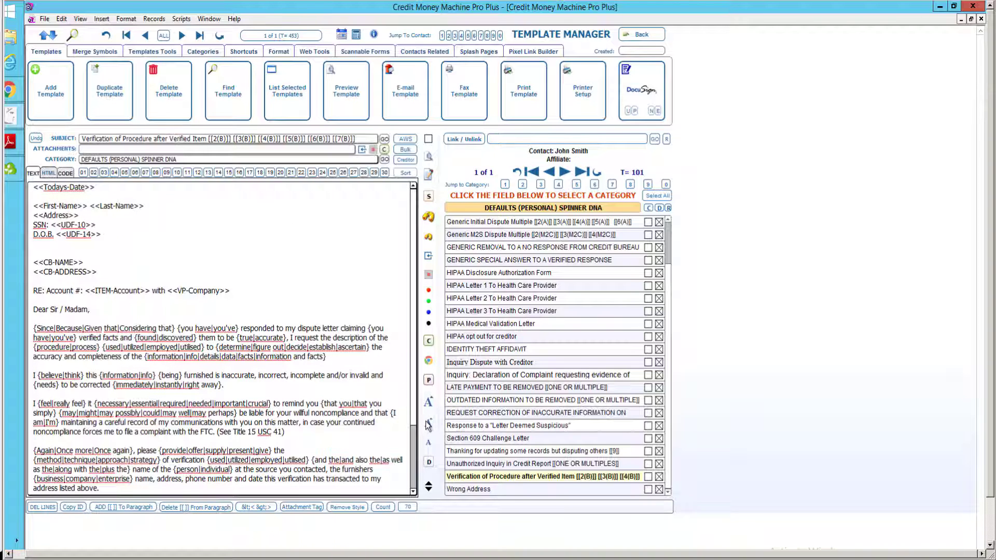
{"action": "left_click", "coordinate": [342, 140]}
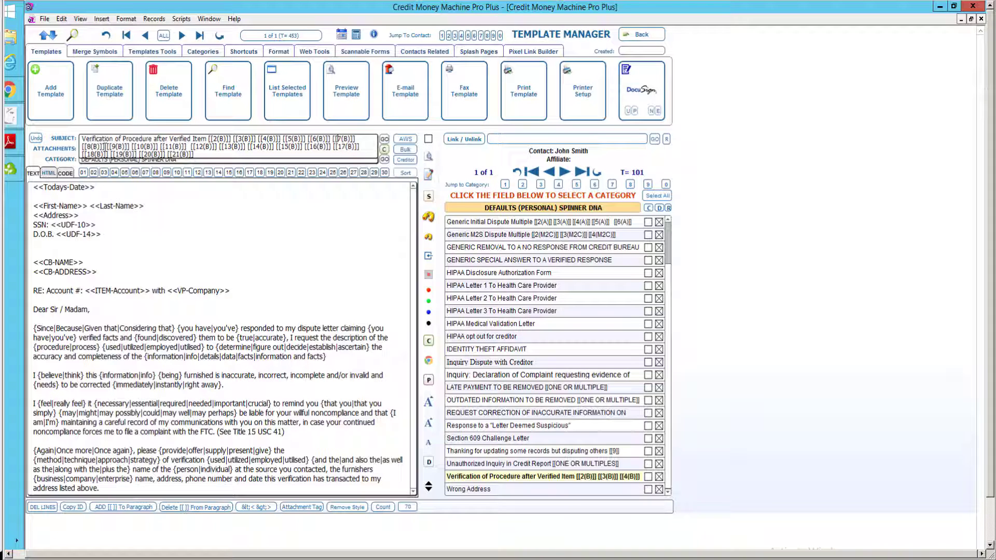
{"action": "left_click_drag", "start_coordinate": [105, 147], "coordinate": [82, 150]}
Load Generic M2S Dispute Multiple, enlarge its text, then leave the Template Manager.
{"action": "left_click", "coordinate": [507, 234]}
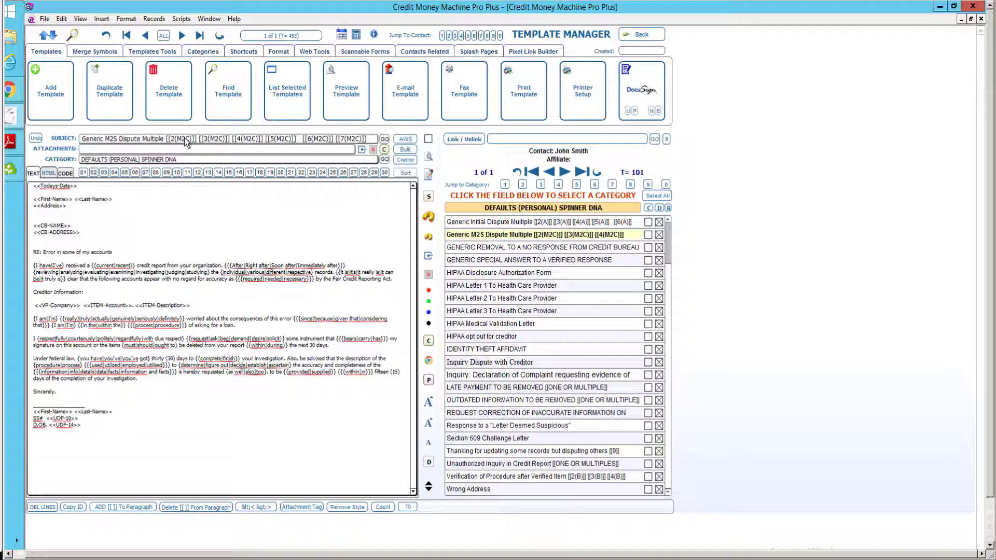
{"action": "left_click", "coordinate": [427, 424]}
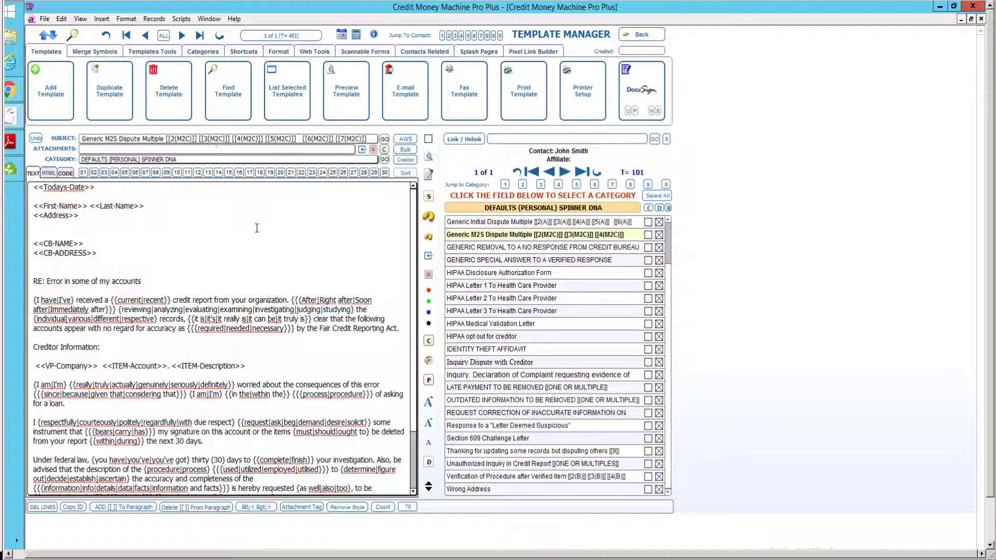
{"action": "left_click", "coordinate": [643, 34]}
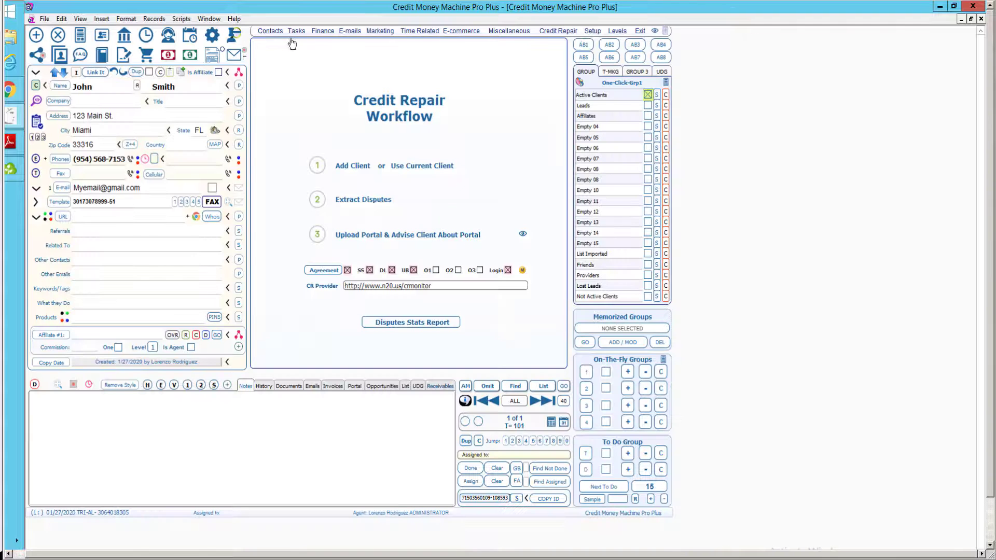
Open the client's Dispute Center from the contact screen toolbar.
{"action": "left_click", "coordinate": [232, 43]}
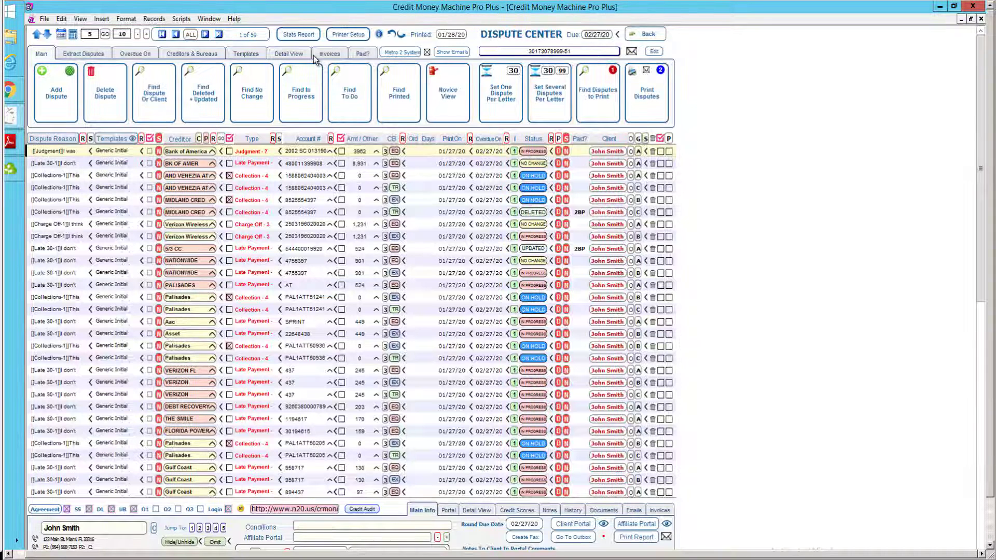
{"action": "mouse_move", "coordinate": [426, 56]}
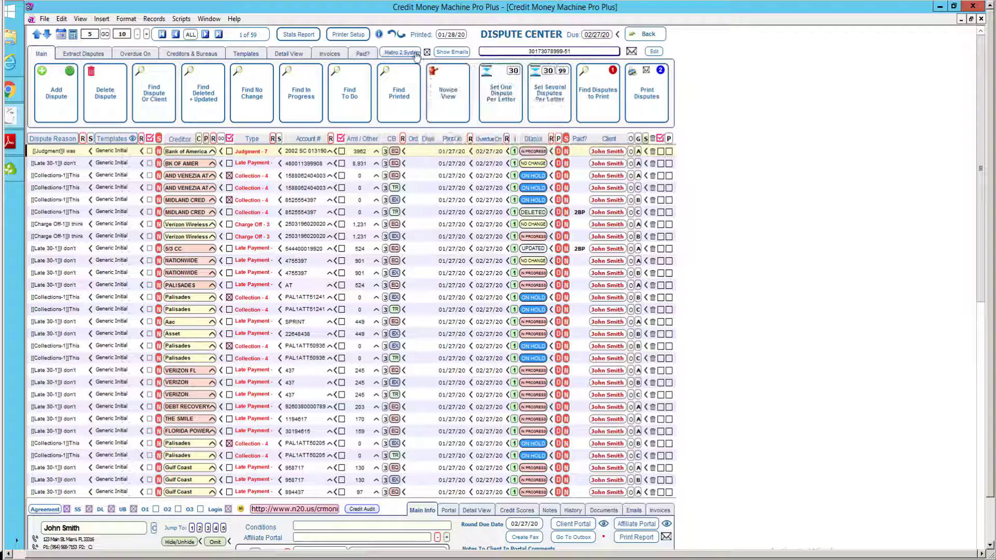
{"action": "left_click", "coordinate": [407, 52]}
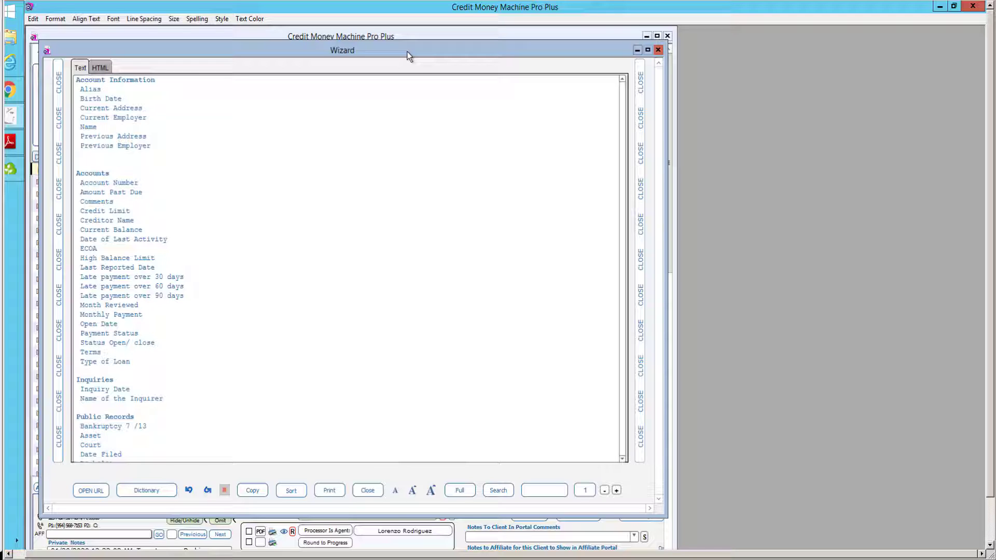
{"action": "left_click", "coordinate": [640, 249]}
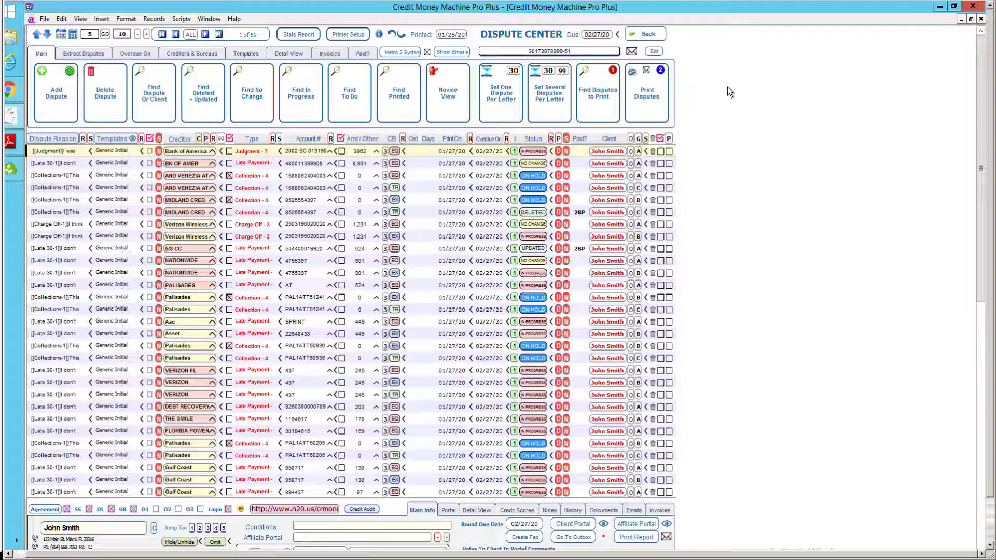
Go to Templates from the Scripts menu and load Generic M2S Dispute Multiple.
{"action": "left_click", "coordinate": [181, 19]}
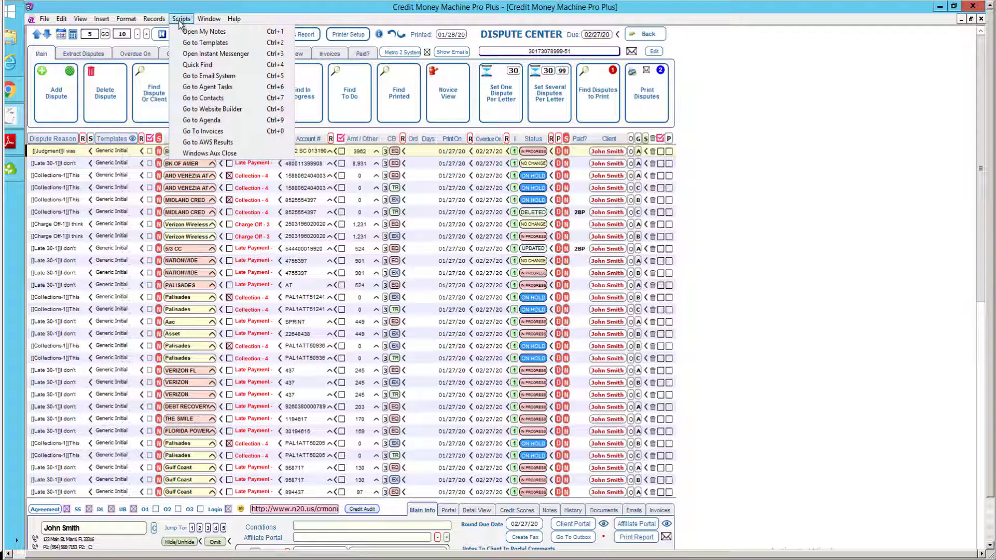
{"action": "left_click", "coordinate": [195, 42]}
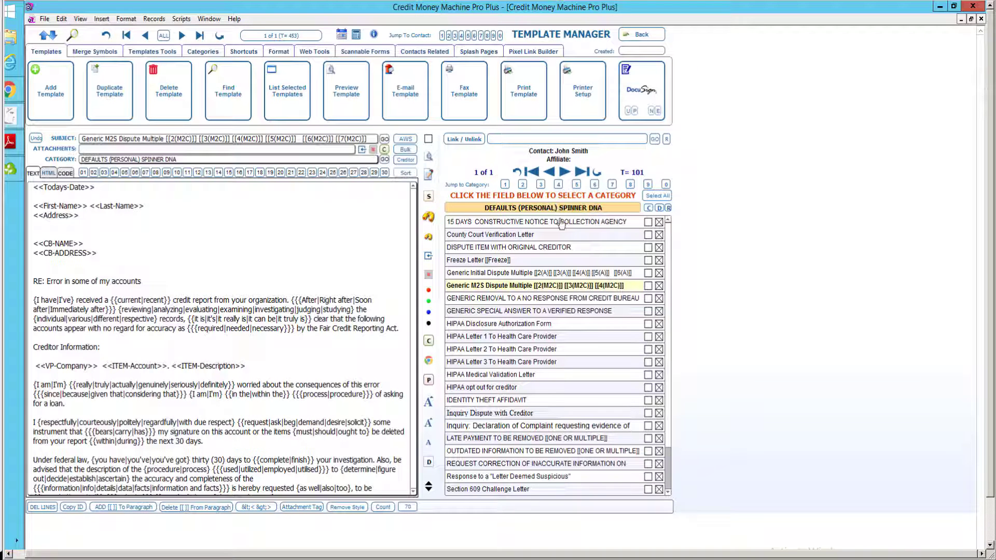
{"action": "left_click", "coordinate": [581, 289]}
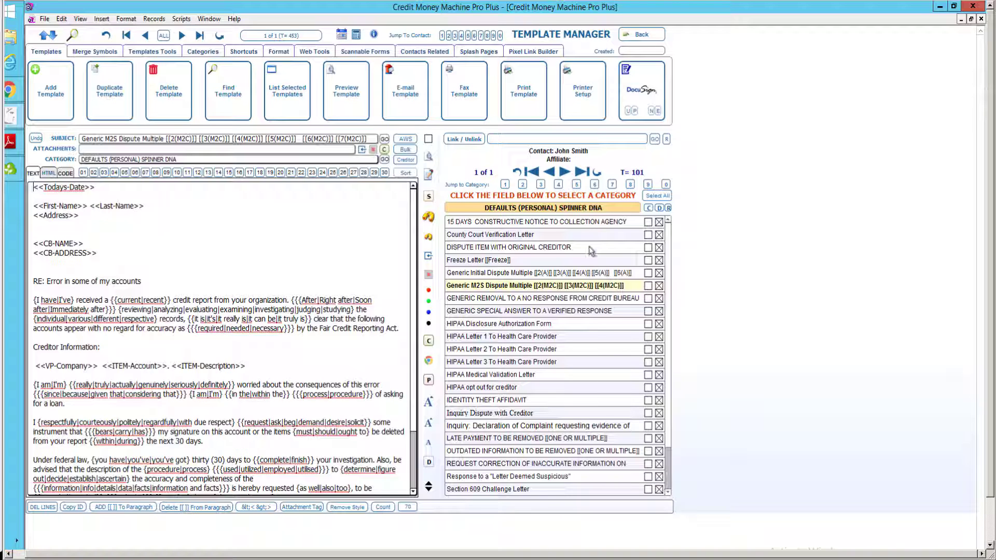
Browse the MISCELLANEOUS and DEFAULTS (PERSONAL) SPINNER DNA templates, then go back to the Dispute Center.
{"action": "left_click", "coordinate": [579, 209]}
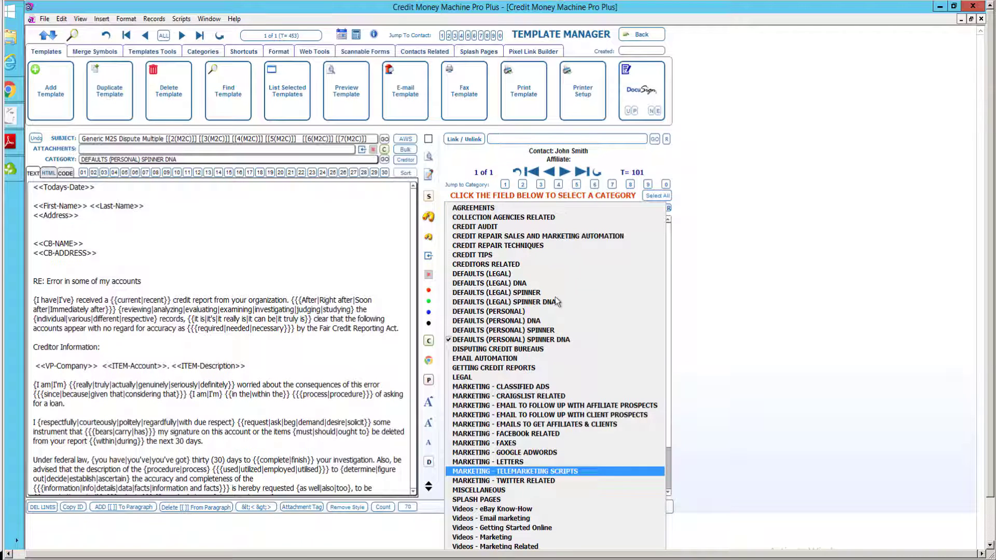
{"action": "left_click", "coordinate": [508, 487]}
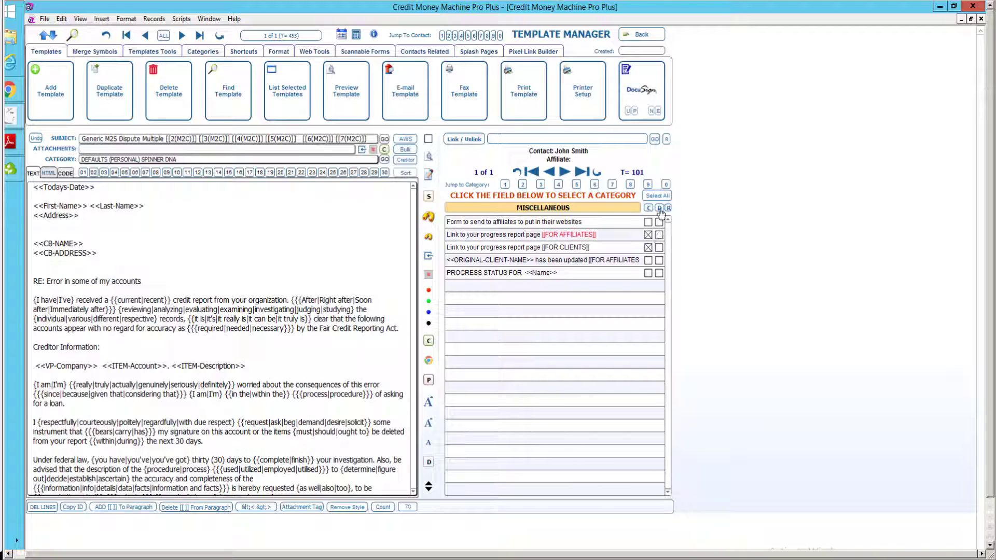
{"action": "left_click", "coordinate": [592, 210]}
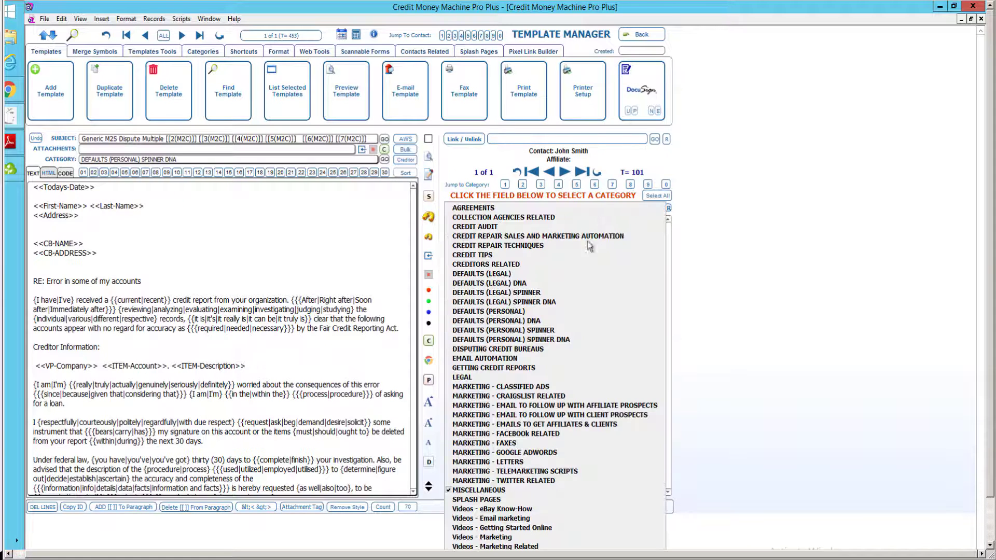
{"action": "left_click", "coordinate": [576, 346]}
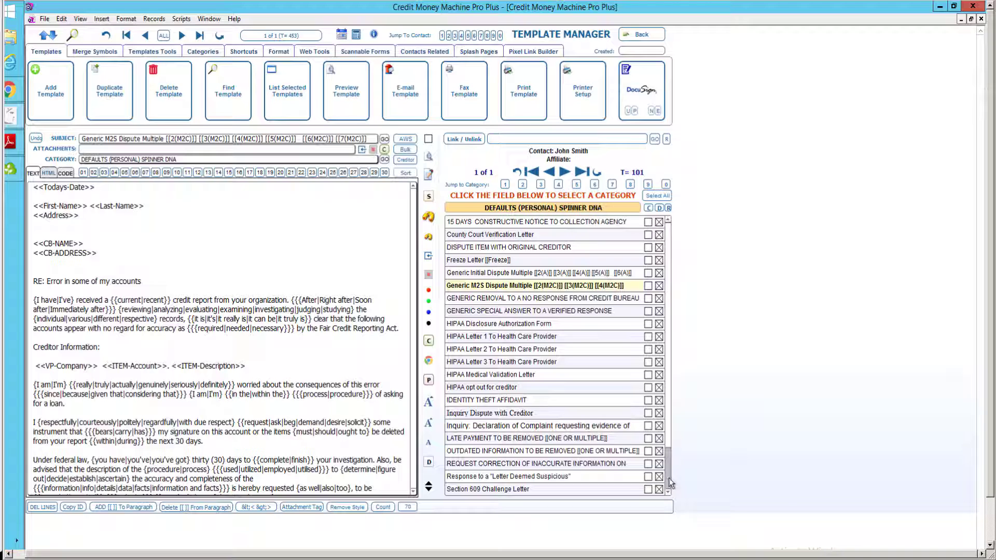
{"action": "scroll", "coordinate": [671, 483], "scroll_direction": "down", "scroll_amount": 2}
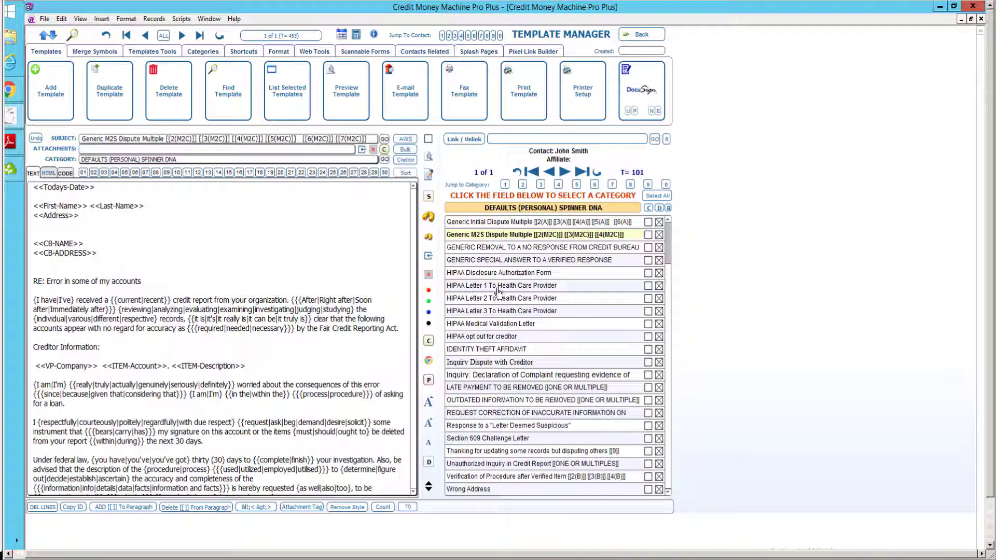
{"action": "scroll", "coordinate": [667, 232], "scroll_direction": "up", "scroll_amount": 1}
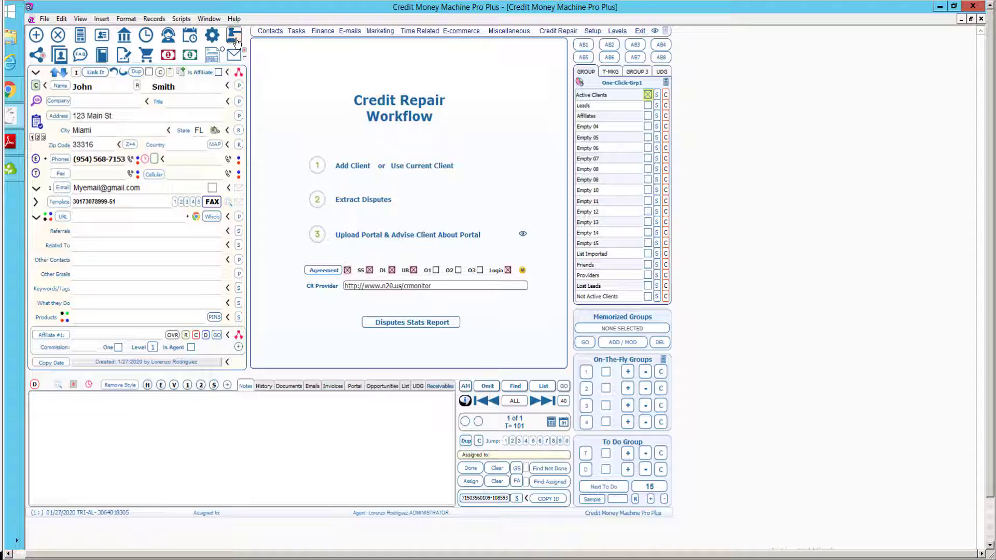
{"action": "left_click", "coordinate": [234, 37]}
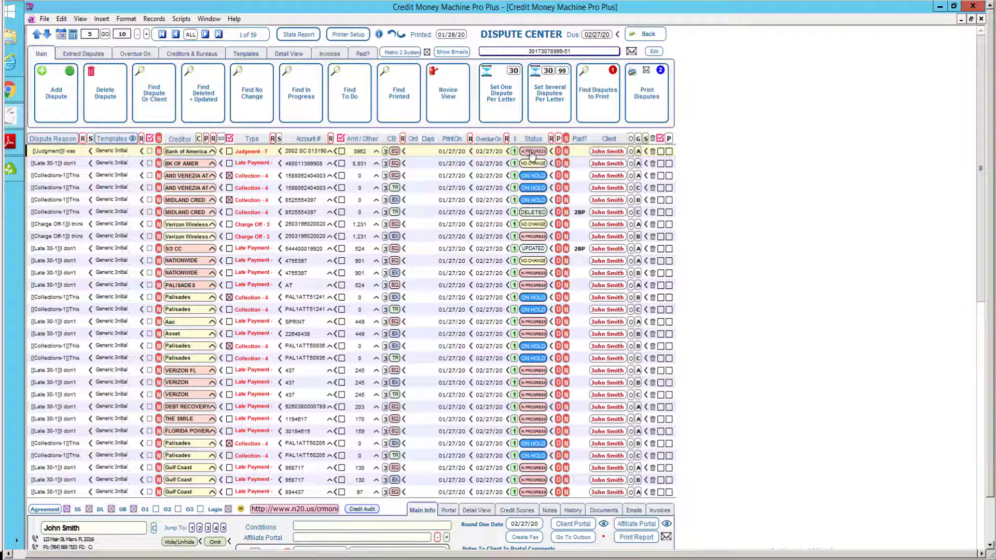
Set the Bank of America dispute's status to TO DO.
{"action": "left_click", "coordinate": [531, 154]}
{"action": "left_click", "coordinate": [539, 161]}
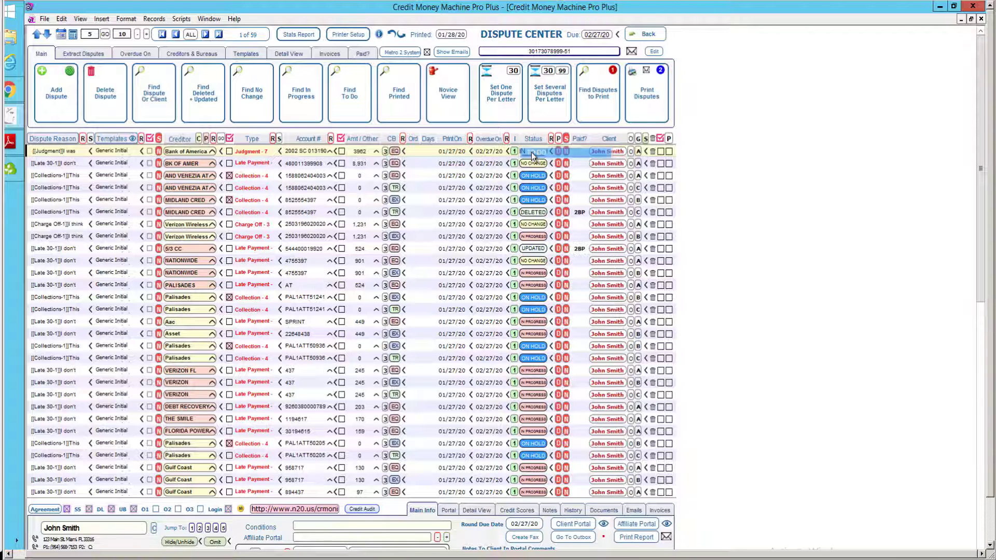
{"action": "left_click", "coordinate": [107, 150]}
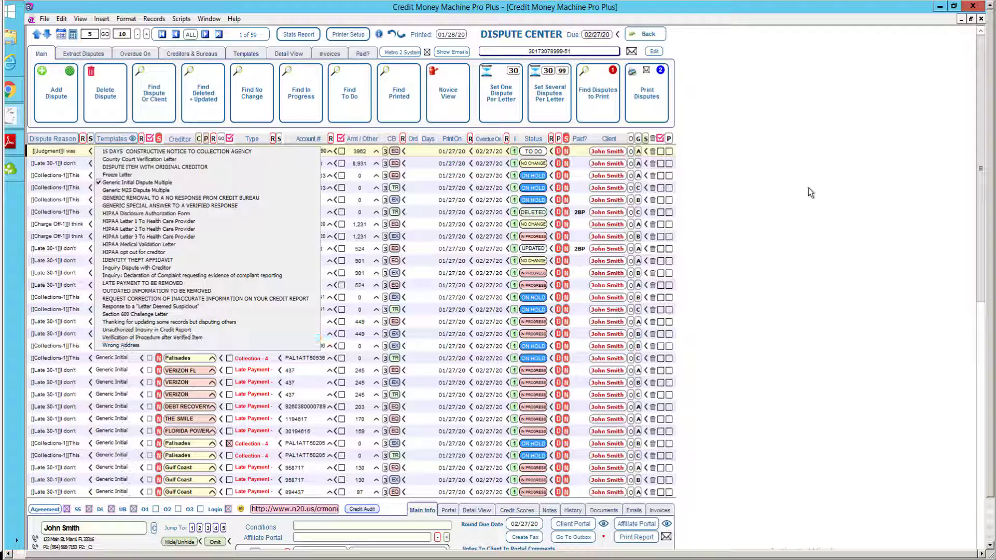
{"action": "left_click", "coordinate": [834, 184]}
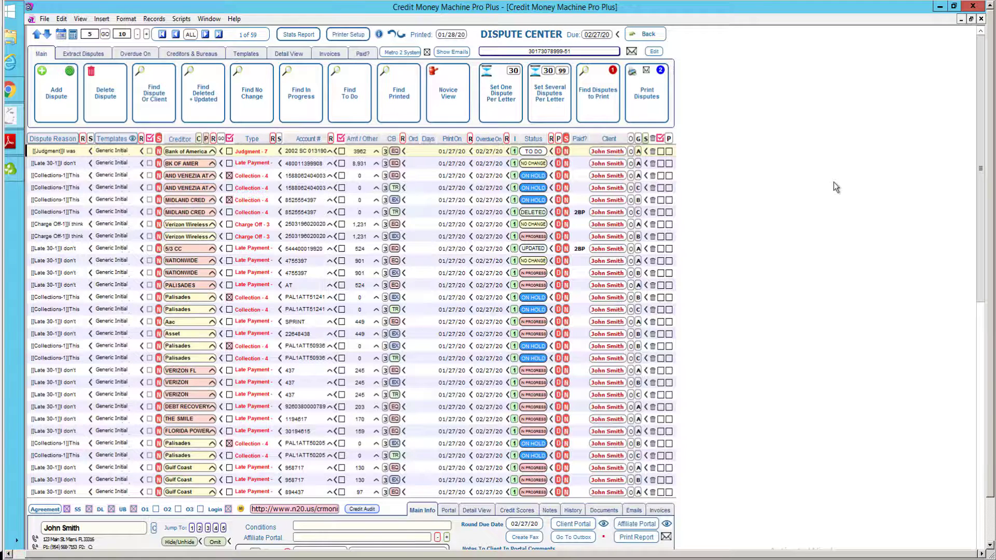
Change the Bank of America dispute's type from Charge Off to Inquiry - 6.
{"action": "left_click", "coordinate": [256, 152]}
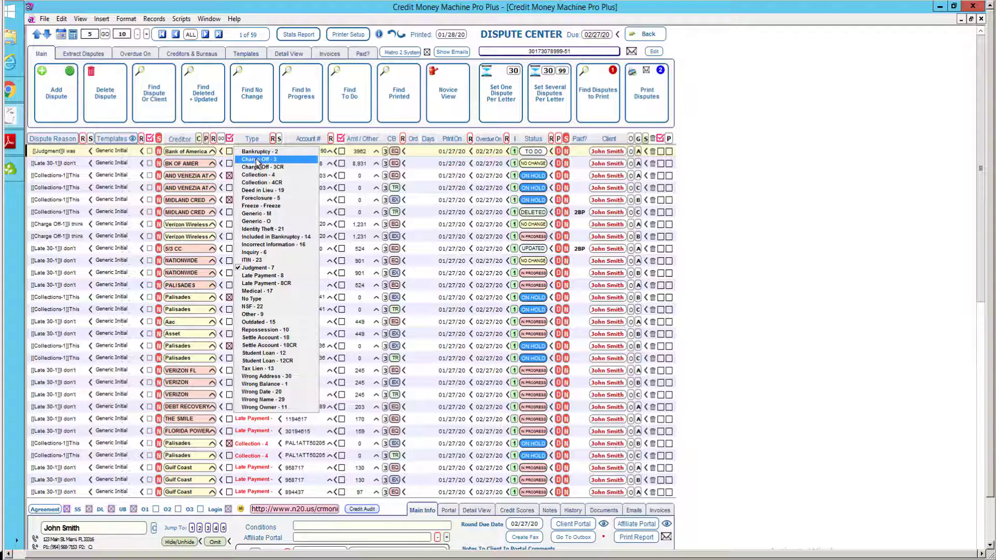
{"action": "key", "text": "Escape"}
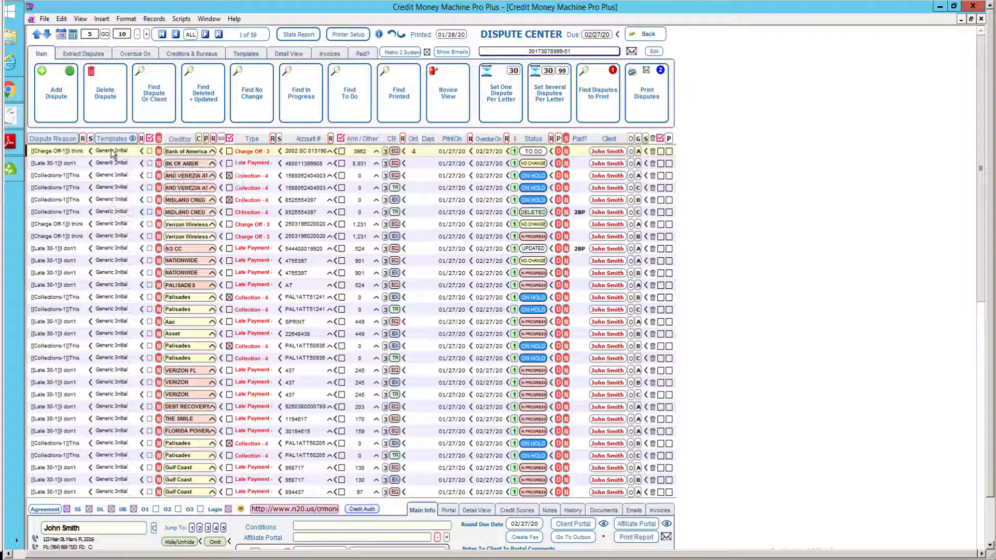
{"action": "left_click", "coordinate": [249, 151]}
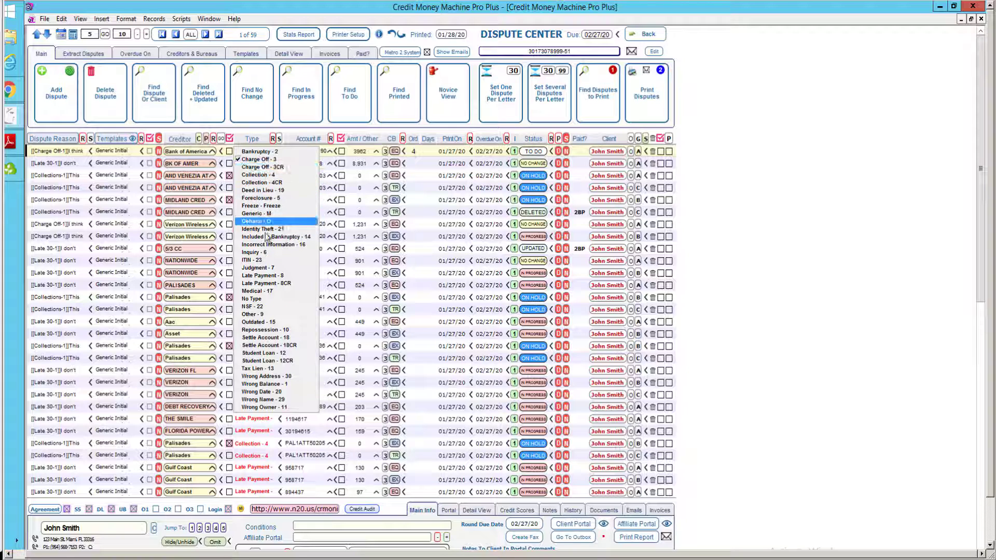
{"action": "key", "text": "Escape"}
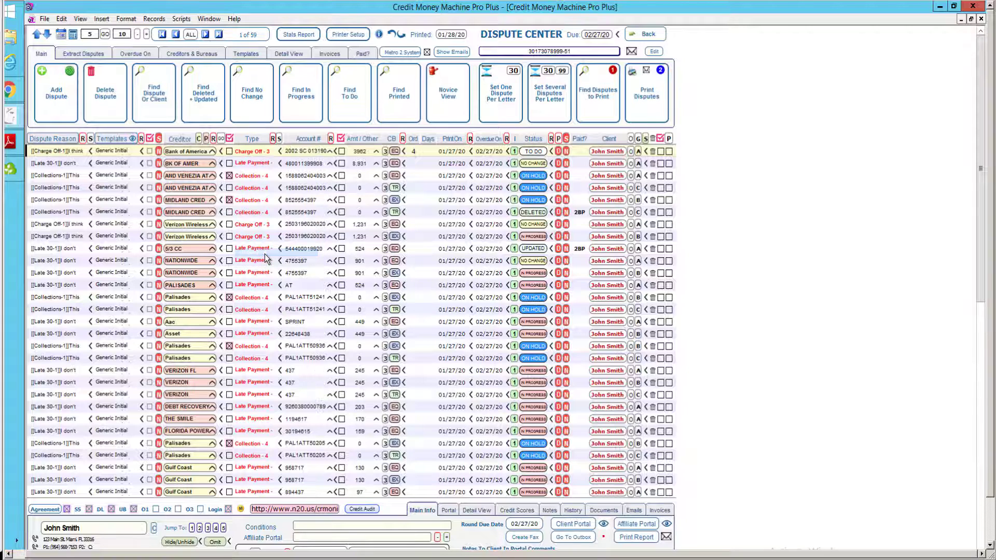
Give the Bank of America dispute the Inquiry: Declaration of Complaint template instead of Inquiry Dispute with Creditor.
{"action": "left_click", "coordinate": [109, 151]}
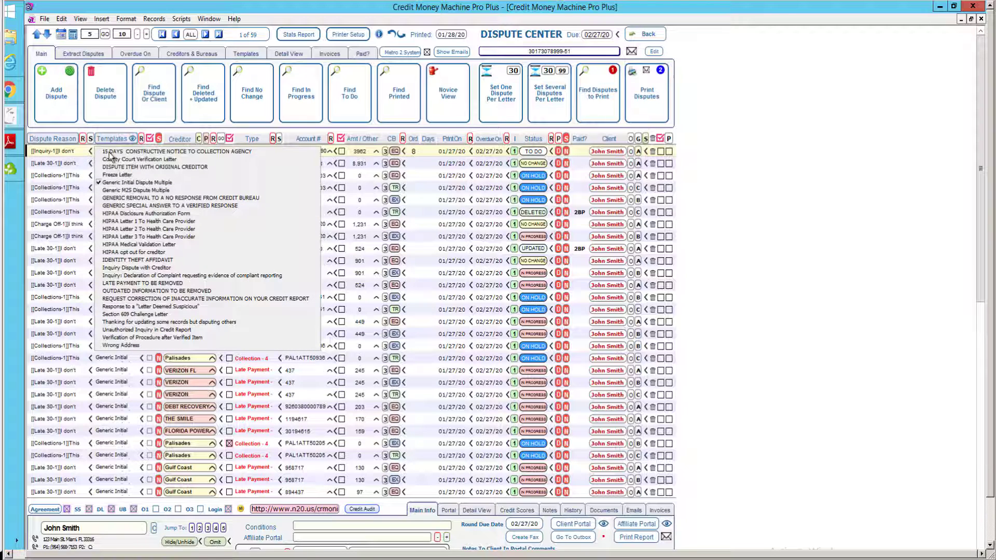
{"action": "left_click", "coordinate": [135, 268]}
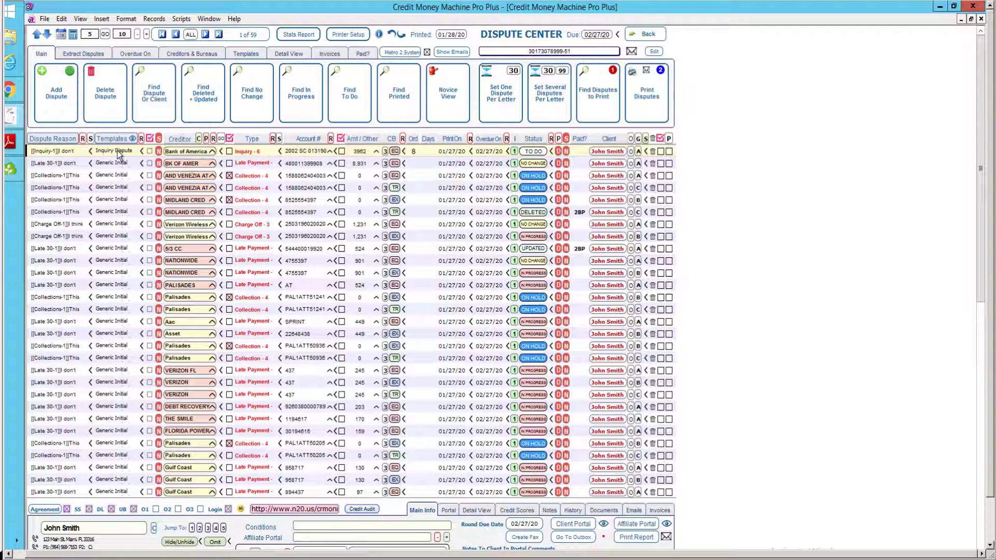
{"action": "left_click", "coordinate": [118, 152]}
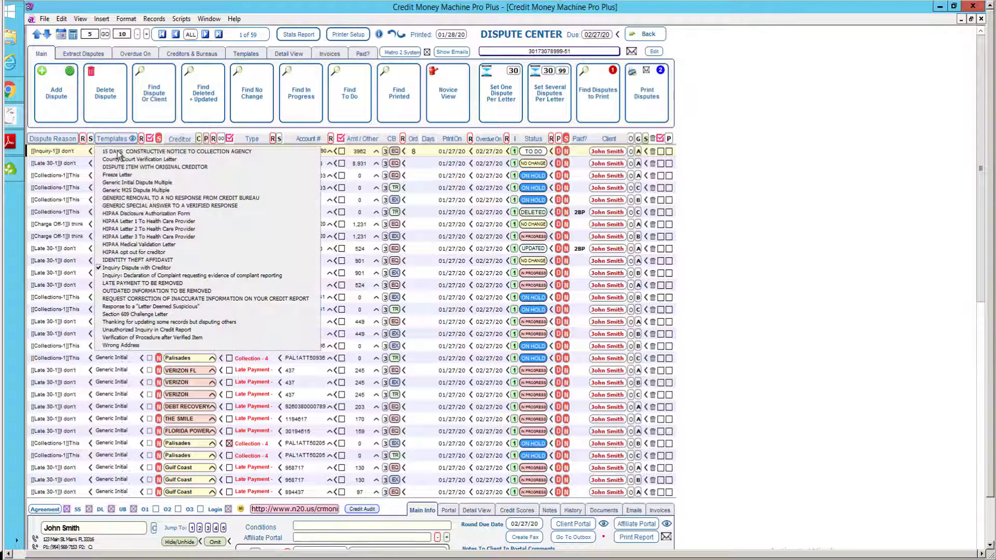
{"action": "left_click", "coordinate": [135, 276]}
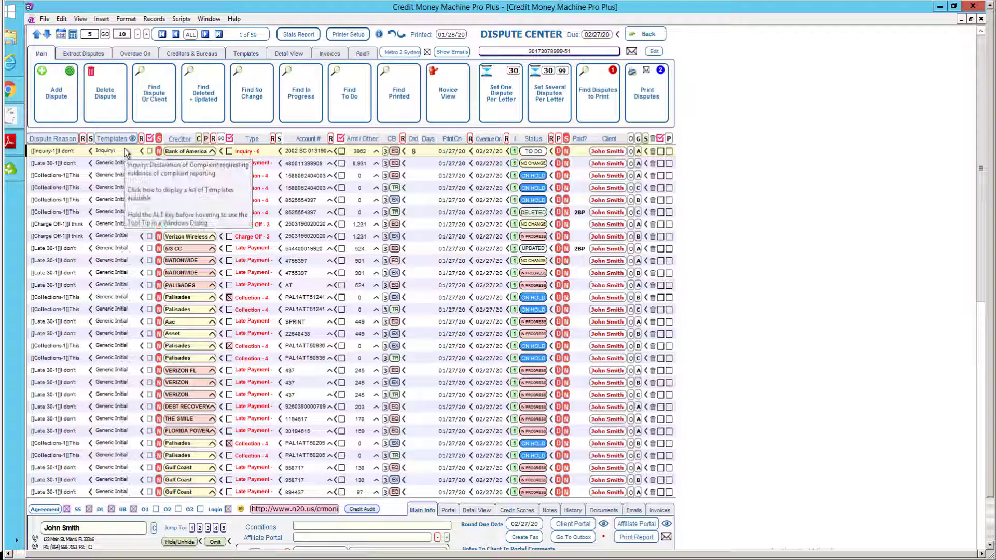
{"action": "mouse_move", "coordinate": [259, 157]}
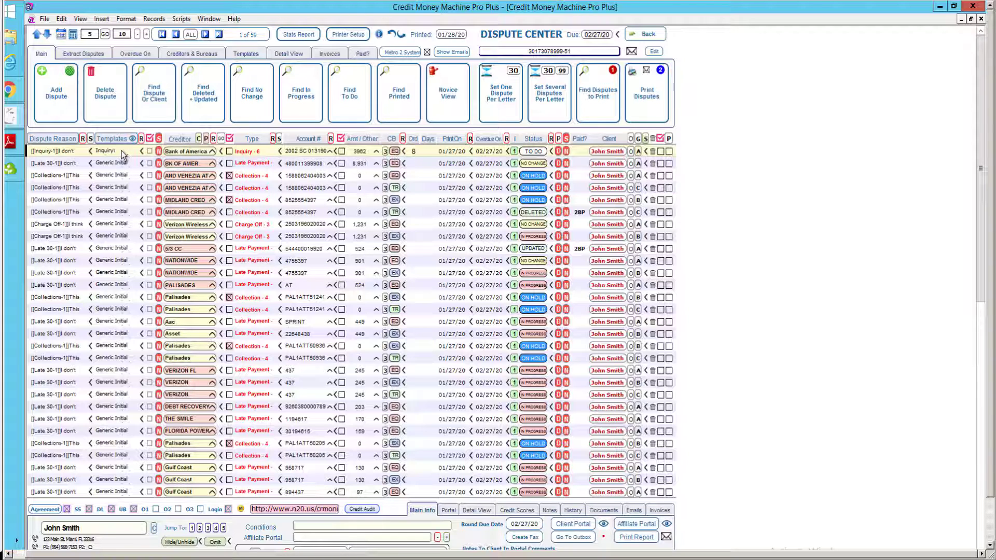
{"action": "mouse_move", "coordinate": [123, 154]}
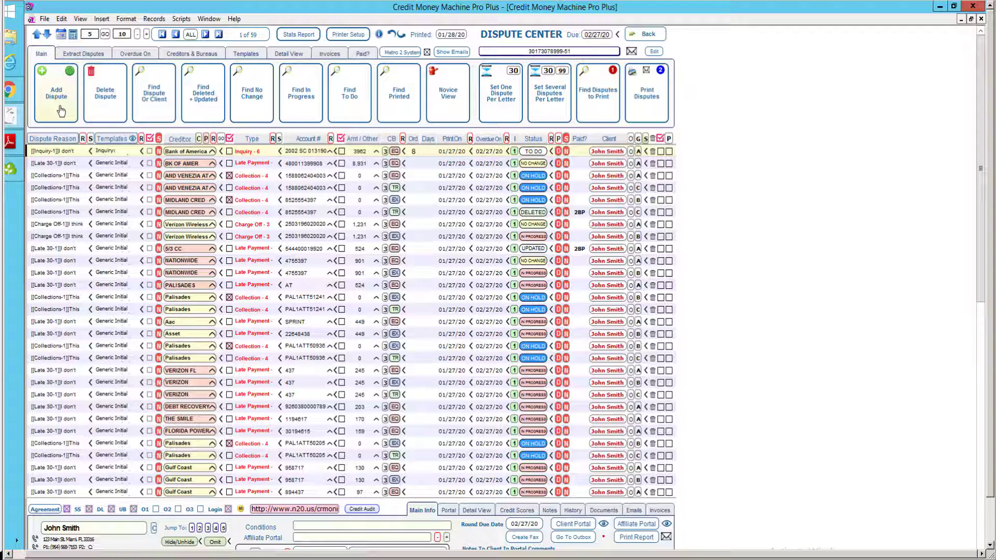
Add a blank dispute, set its type to Charge Off - 3, and continue to the list.
{"action": "left_click", "coordinate": [61, 110]}
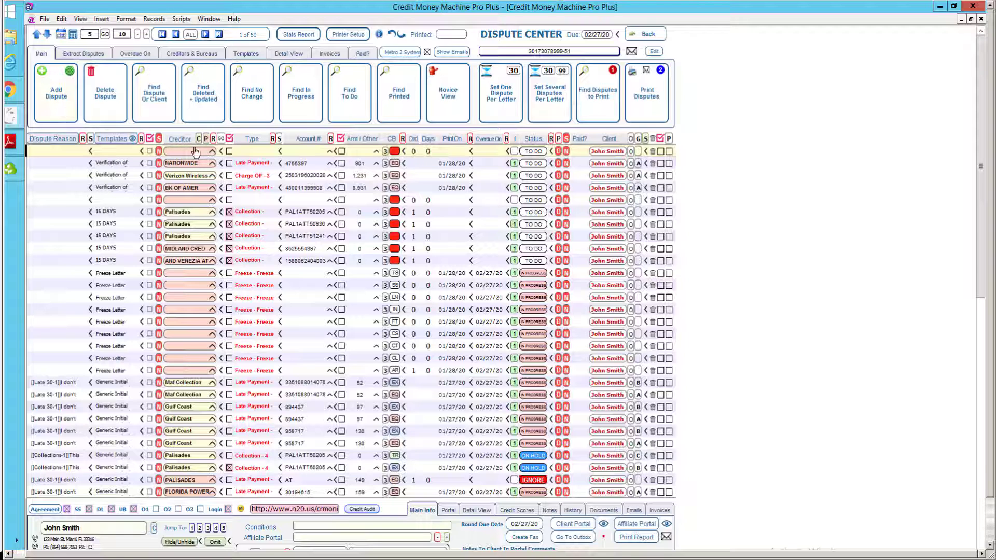
{"action": "left_click", "coordinate": [244, 150]}
{"action": "key", "text": "Down"}
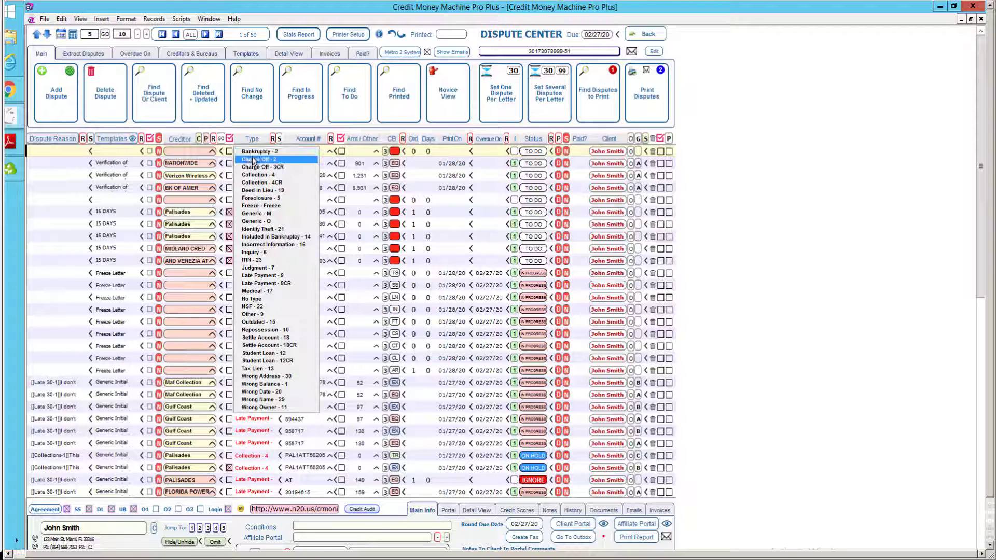
{"action": "key", "text": "Escape"}
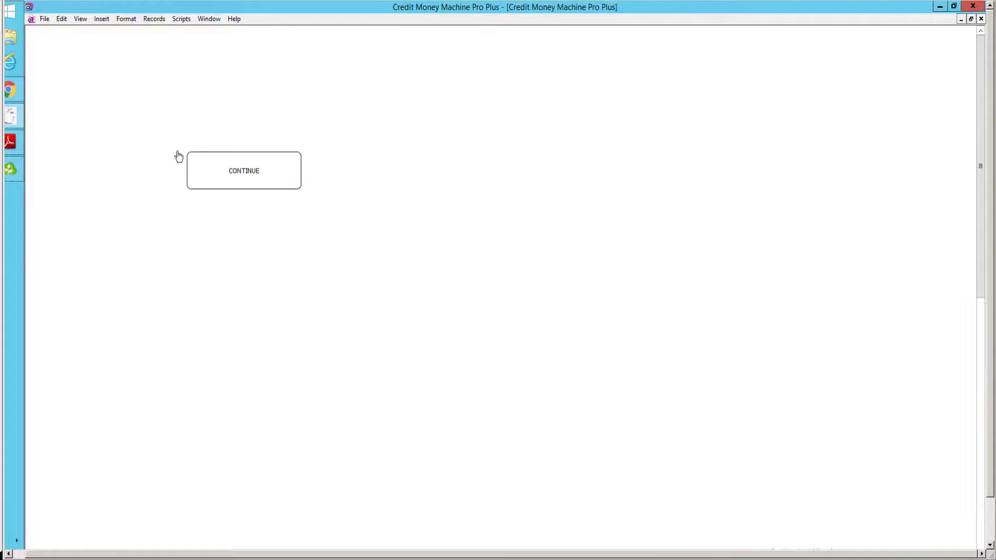
{"action": "left_click", "coordinate": [227, 176]}
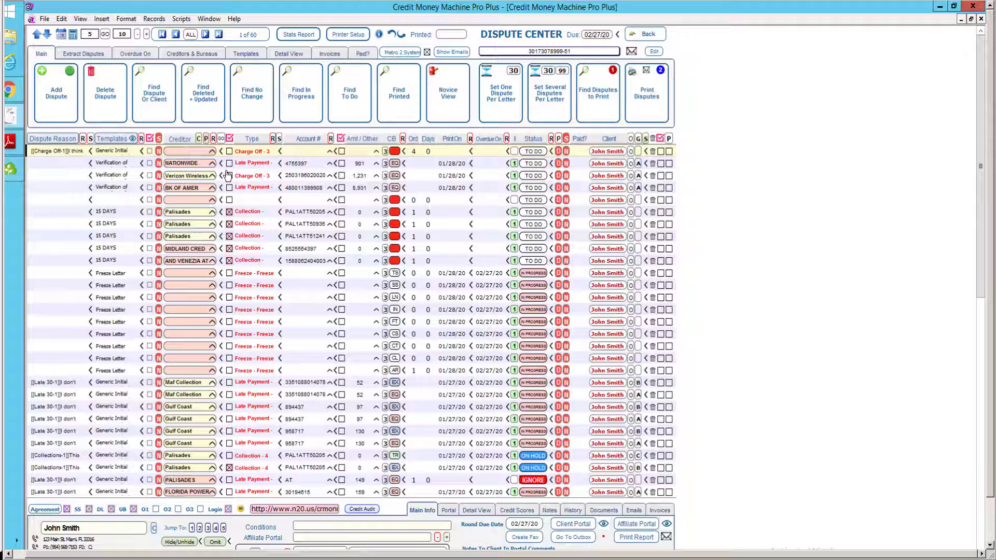
Set the new dispute's creditor to Sears Roebuck & Co and enter its account number.
{"action": "left_click", "coordinate": [186, 156]}
{"action": "type", "text": "s"}
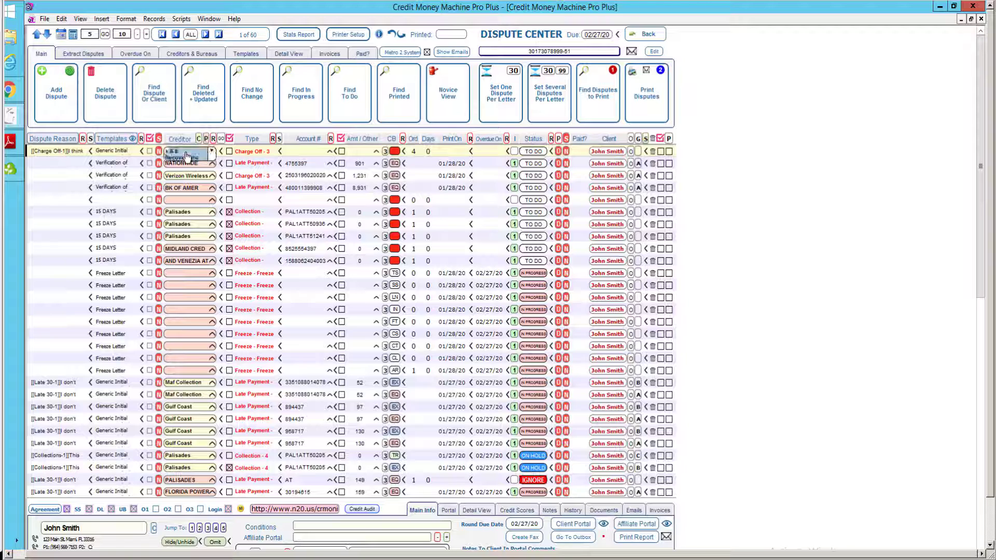
{"action": "type", "text": "ears / Cbsd"}
{"action": "left_click", "coordinate": [212, 152]}
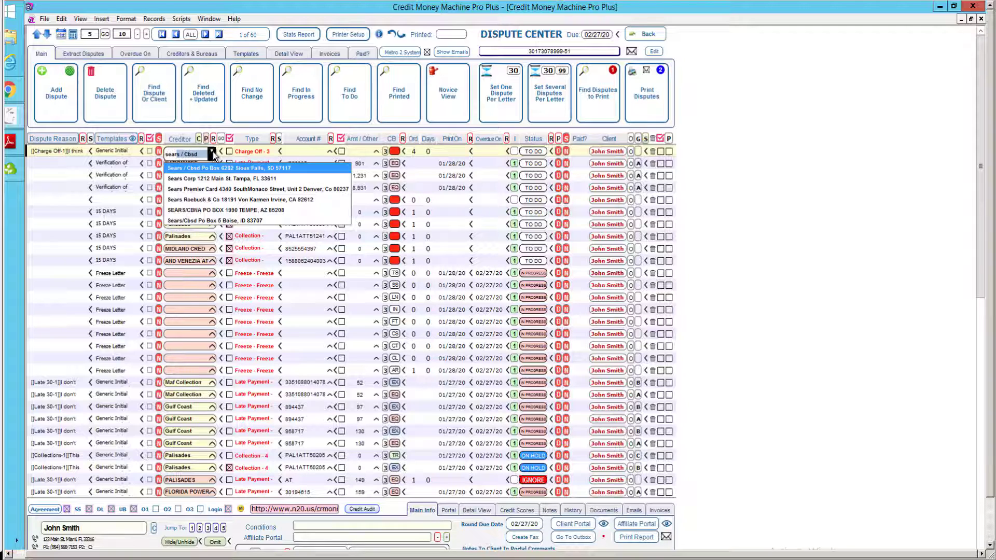
{"action": "left_click", "coordinate": [203, 200]}
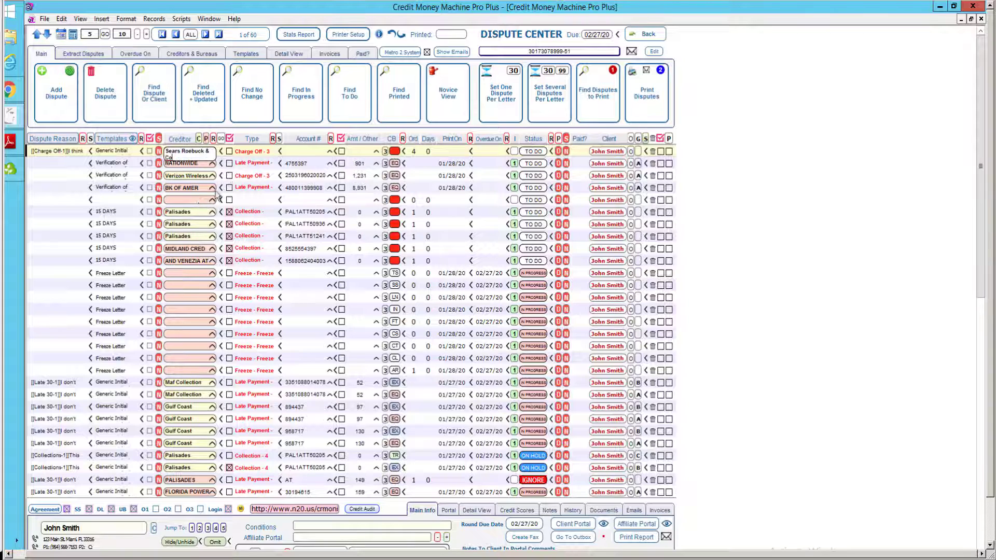
{"action": "left_click", "coordinate": [298, 151]}
{"action": "type", "text": "234234234"}
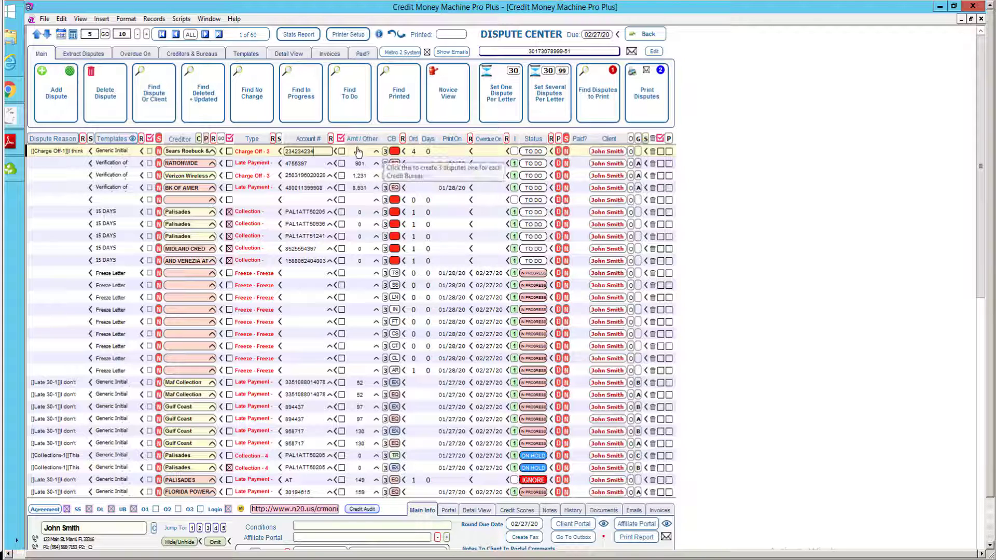
Split the Sears charge-off into three disputes, one per credit bureau.
{"action": "left_click", "coordinate": [394, 151]}
{"action": "left_click", "coordinate": [395, 151]}
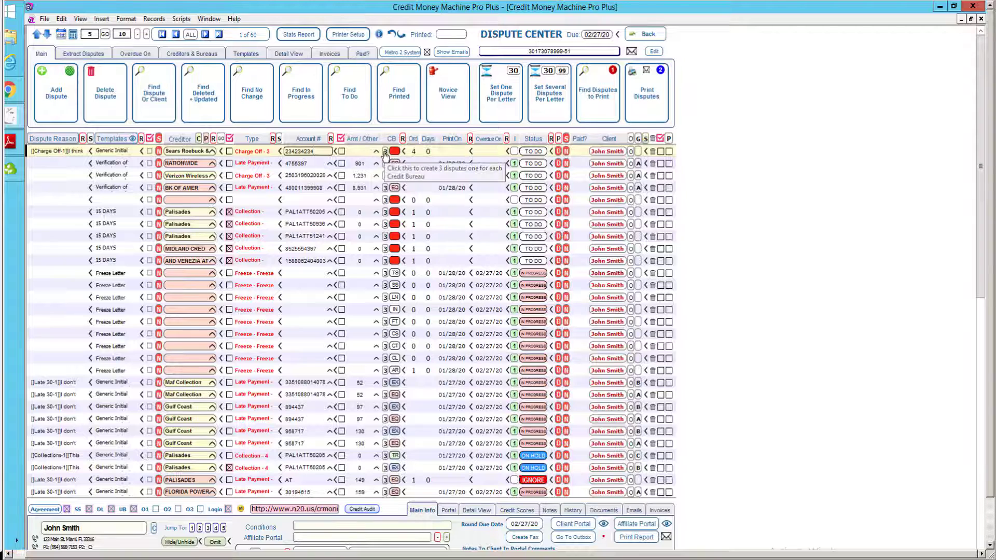
{"action": "left_click", "coordinate": [385, 152]}
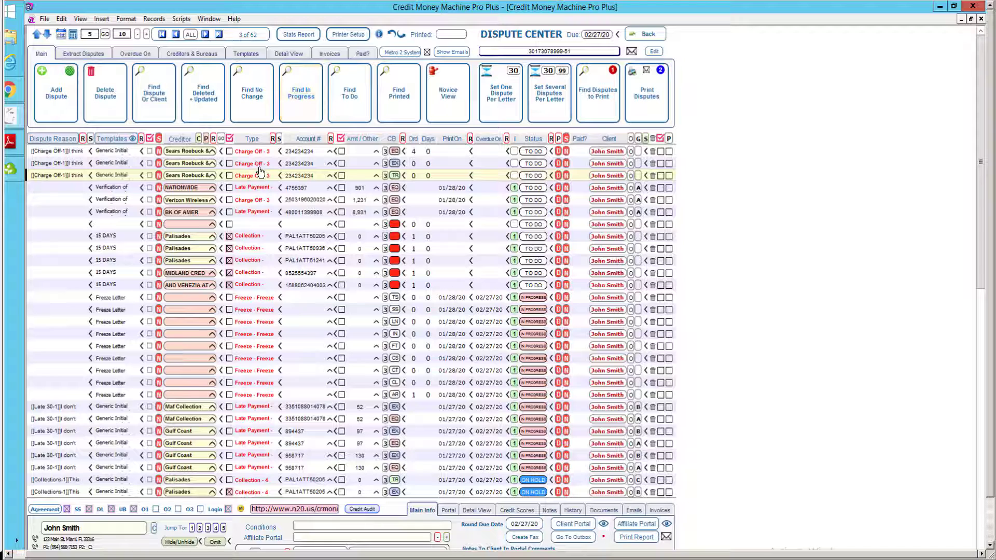
{"action": "mouse_move", "coordinate": [256, 176]}
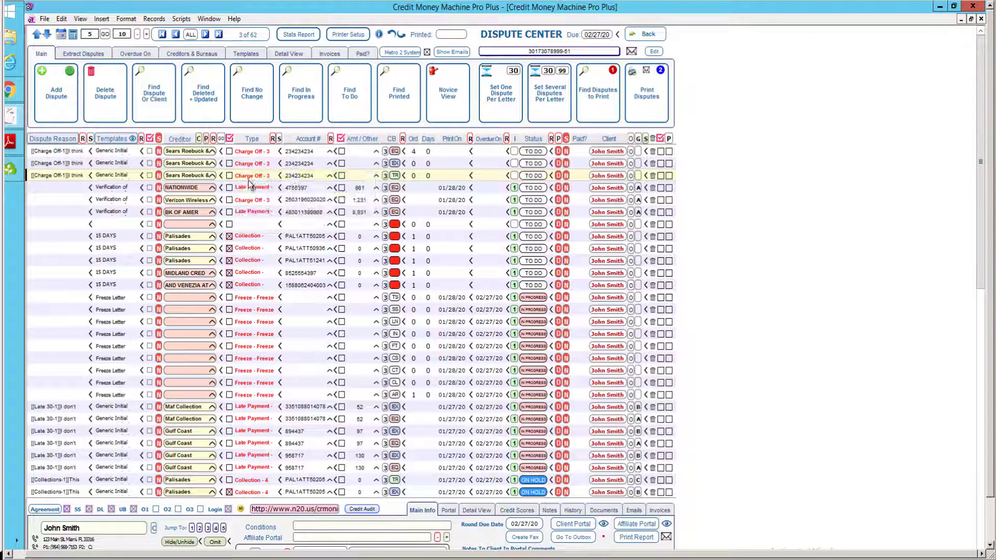